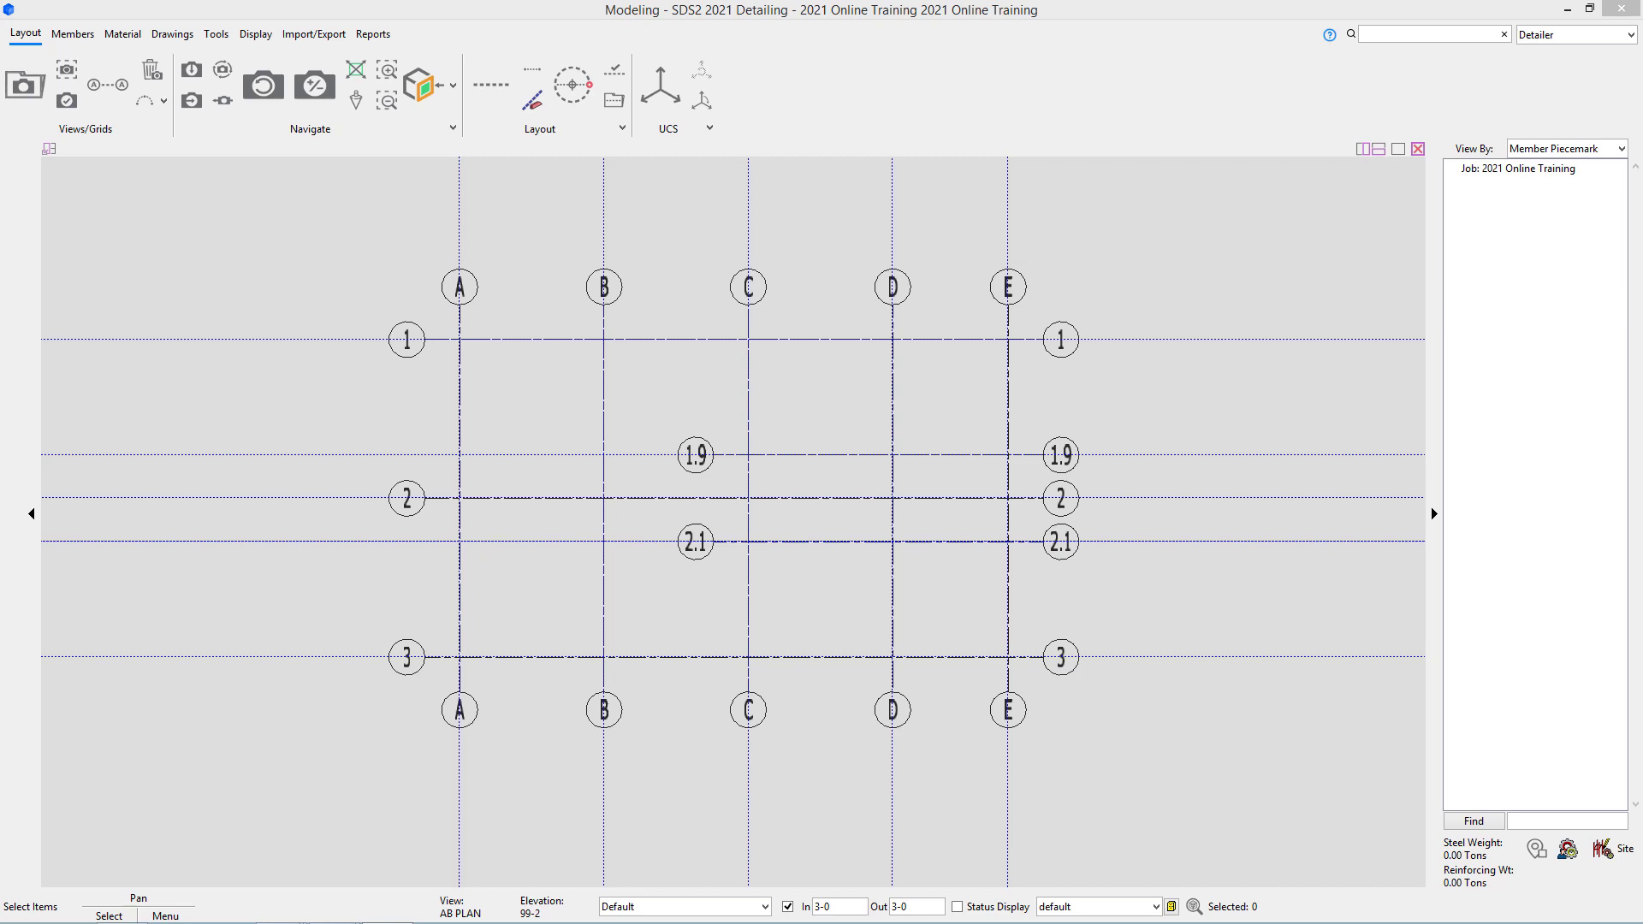
Step: Search the commands for BASE and close the results to return to the home screen
{"action": "left_click", "coordinate": [1409, 33]}
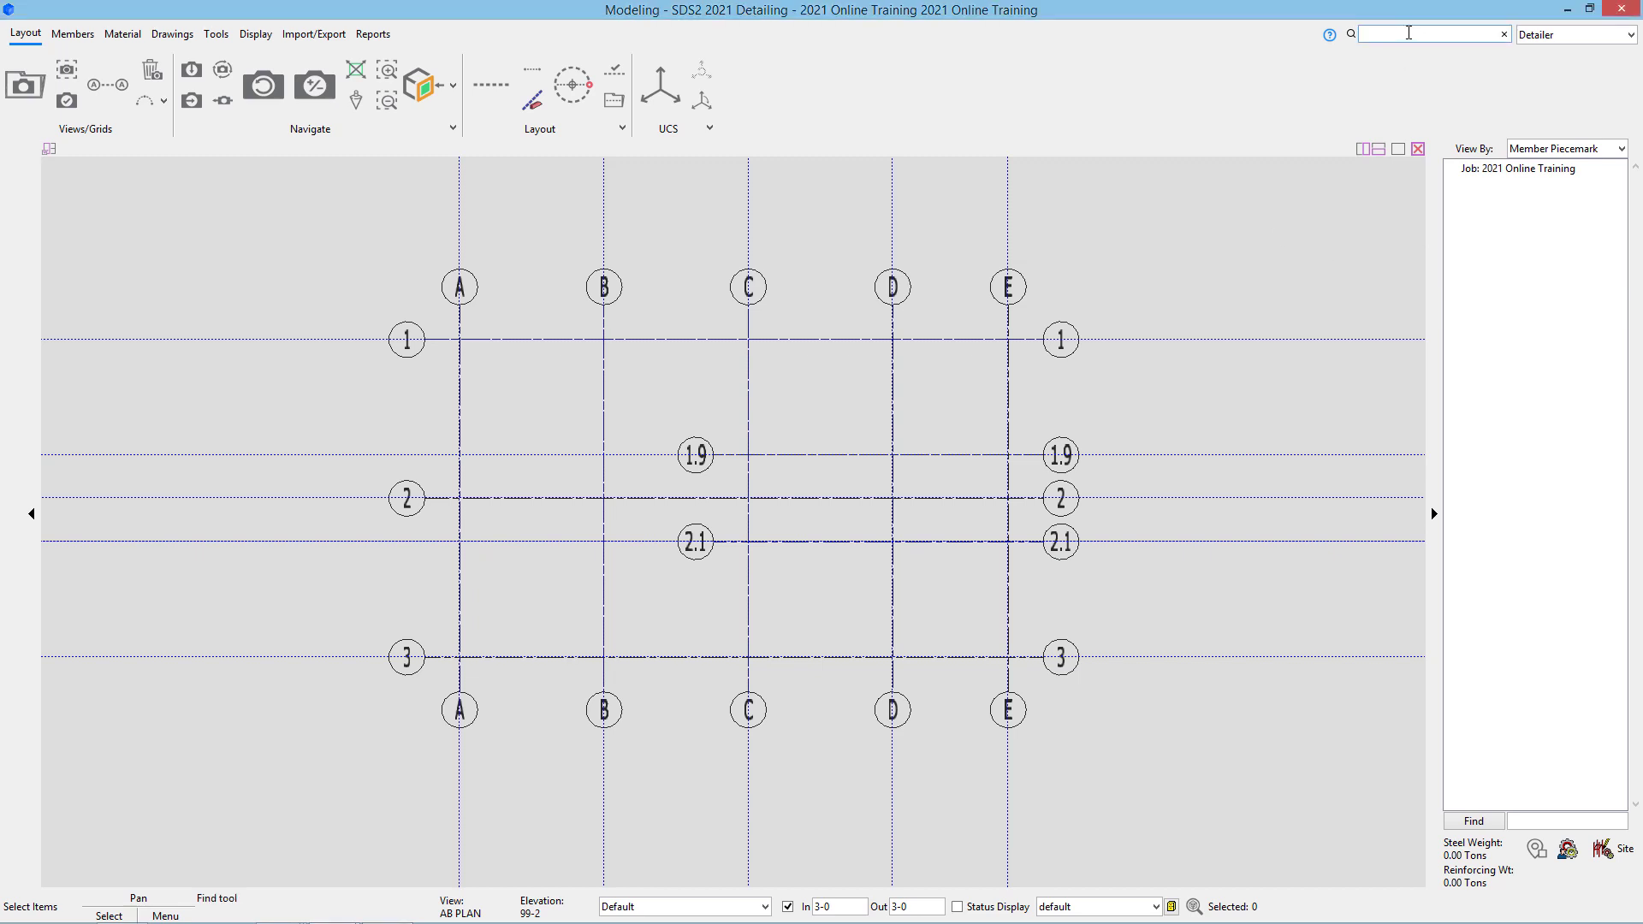
{"action": "type", "text": "BASE"}
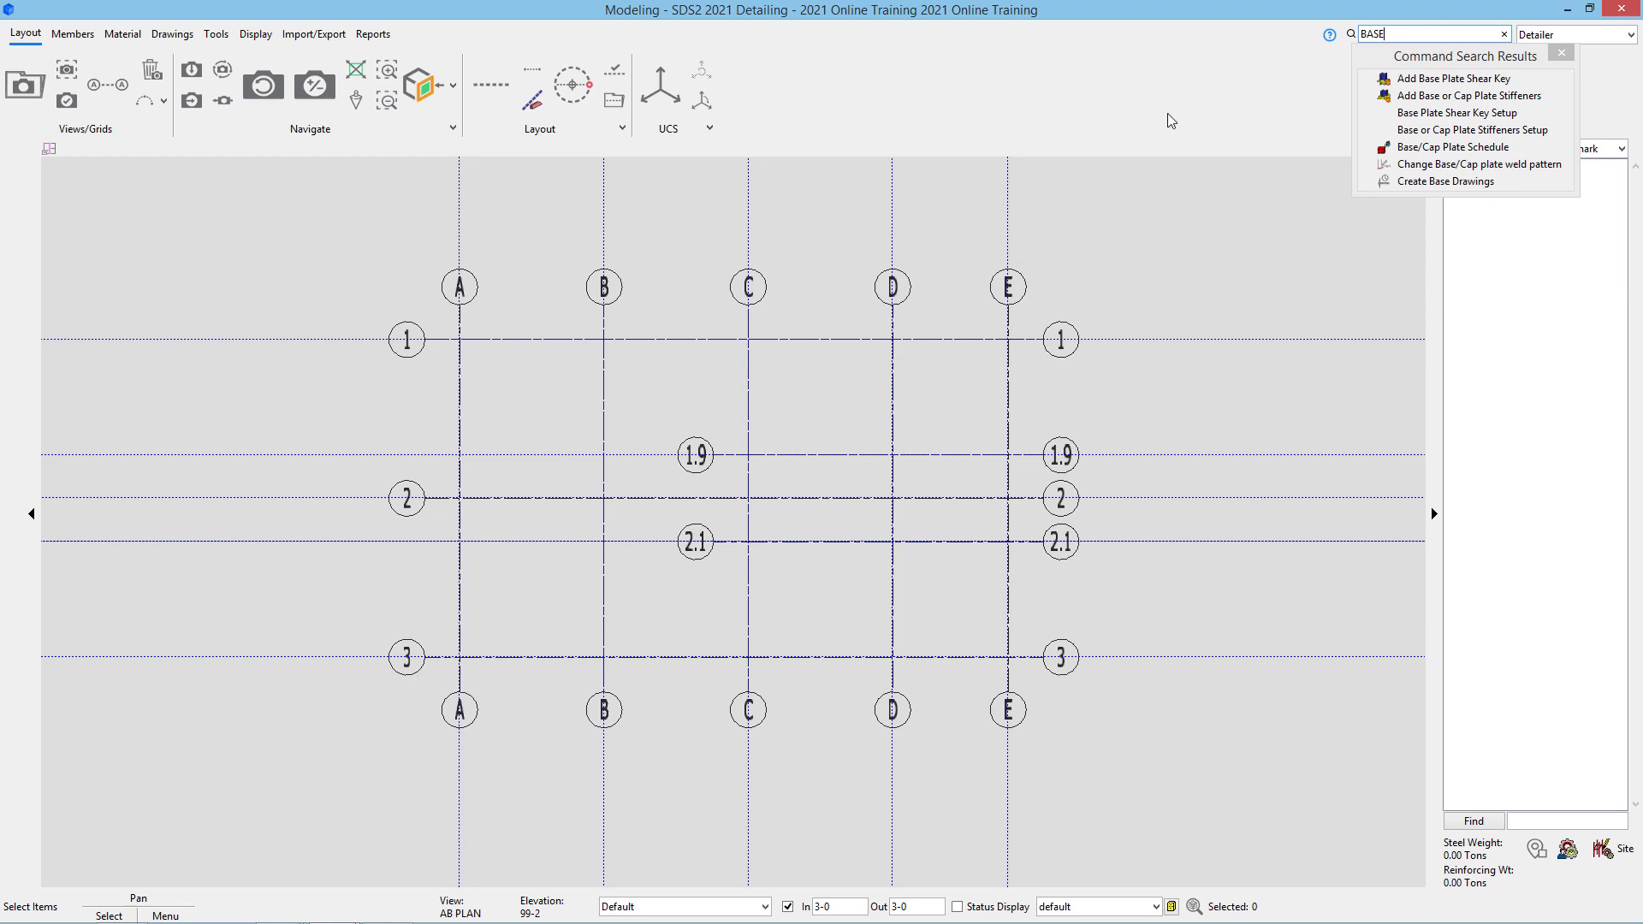
{"action": "left_click", "coordinate": [1577, 57]}
{"action": "left_click", "coordinate": [1573, 53]}
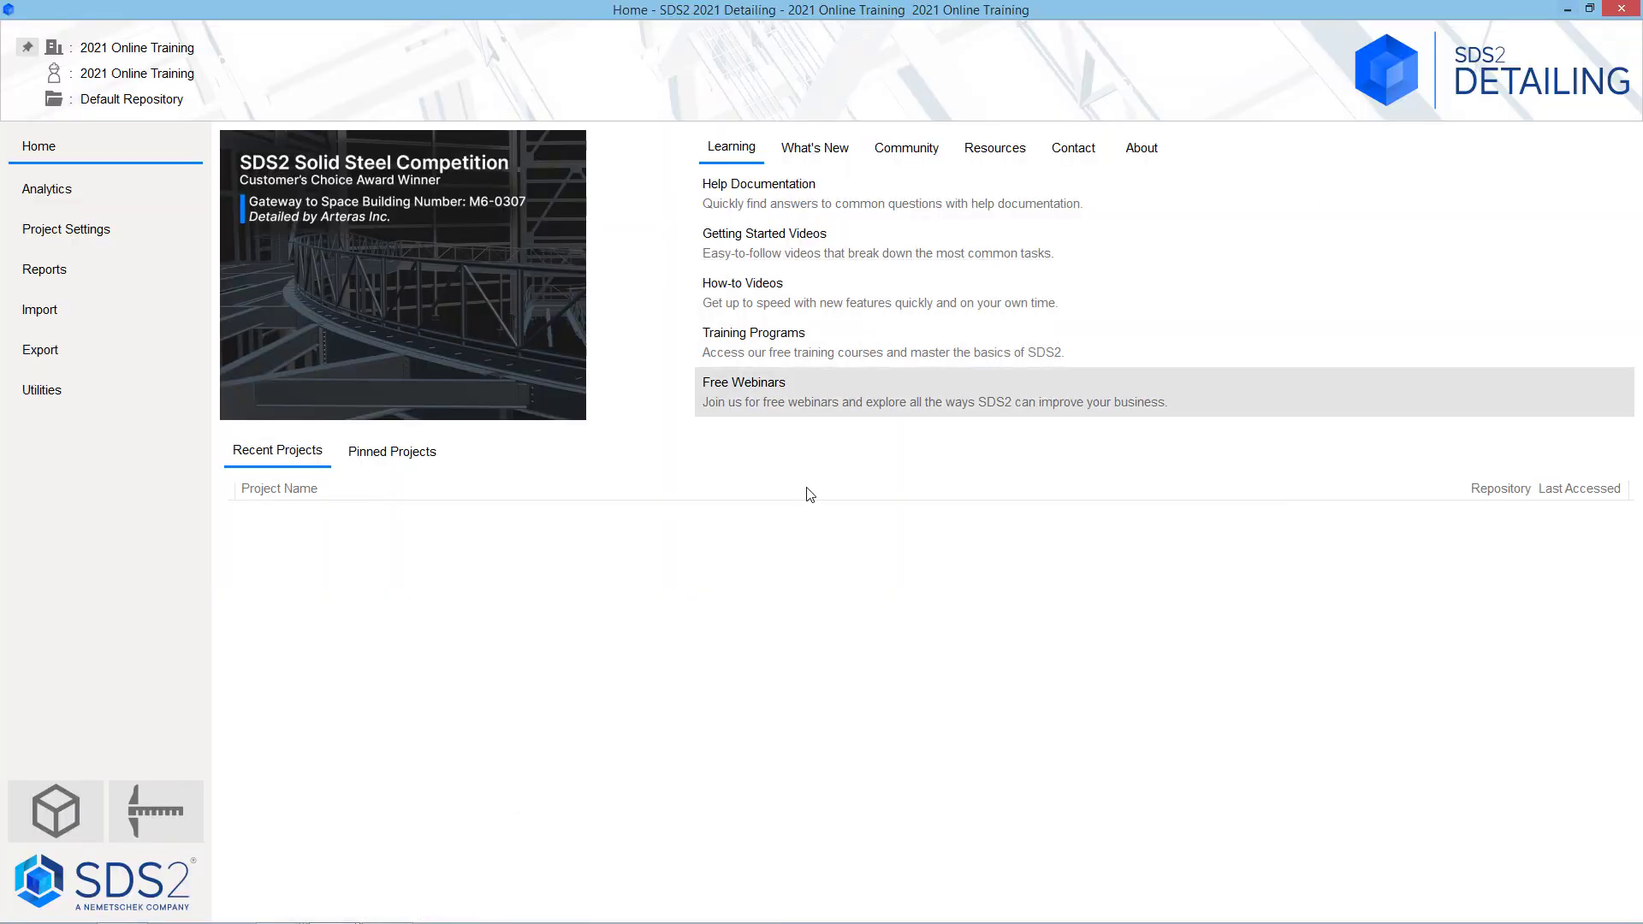
Step: Open the Base / Cap Plate Schedule in the job's connection settings
{"action": "left_click", "coordinate": [104, 239]}
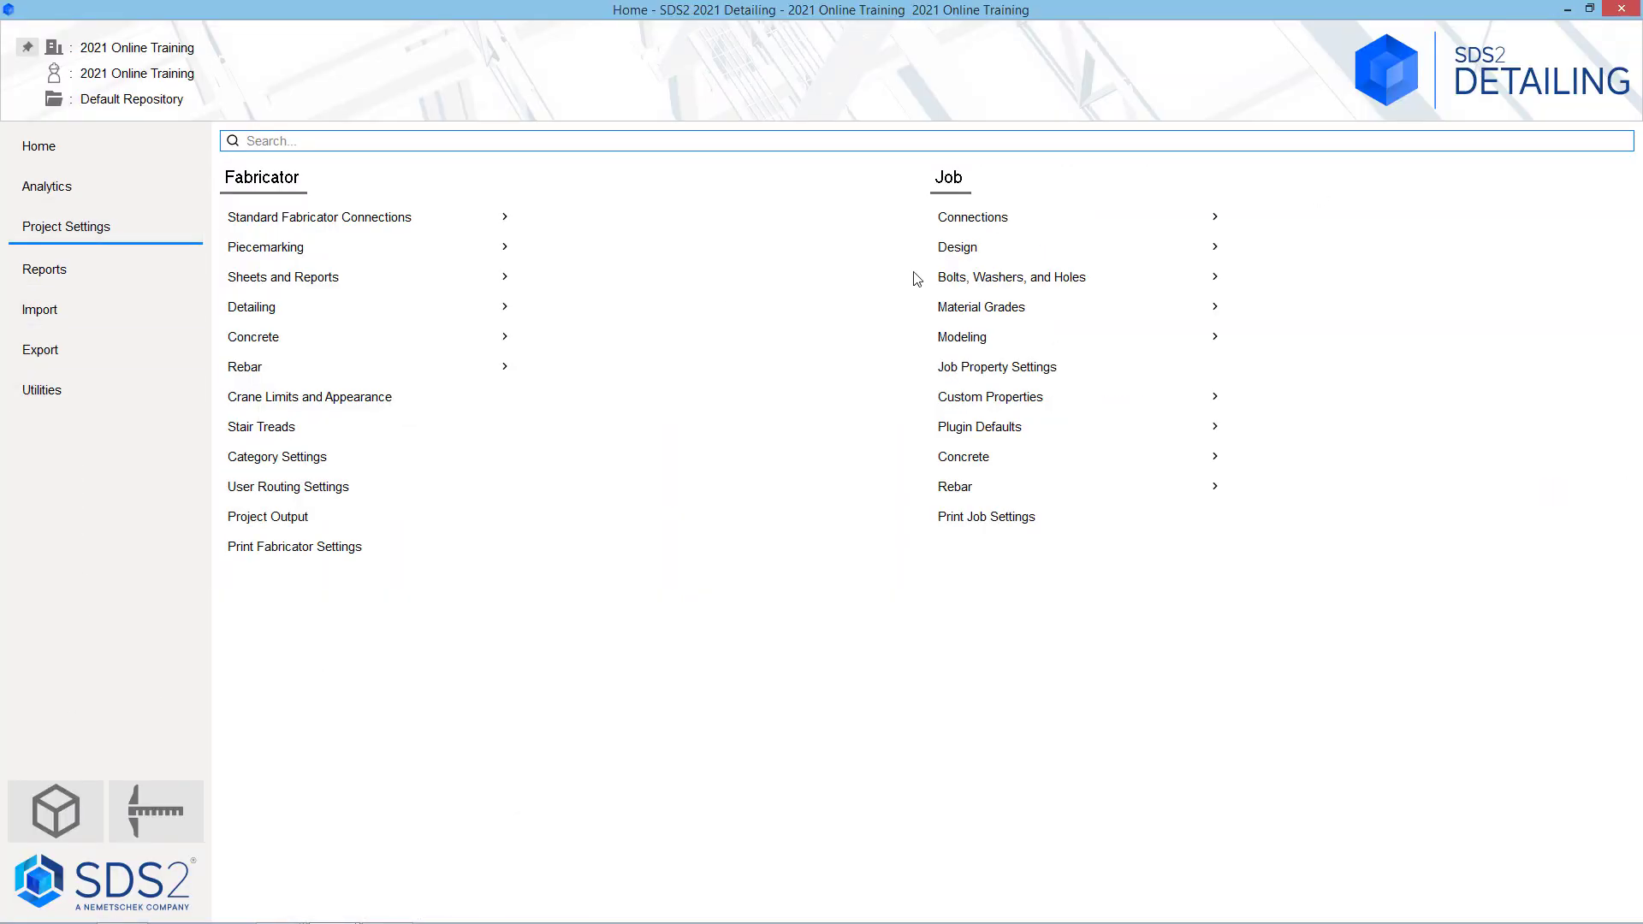
{"action": "left_click", "coordinate": [984, 224]}
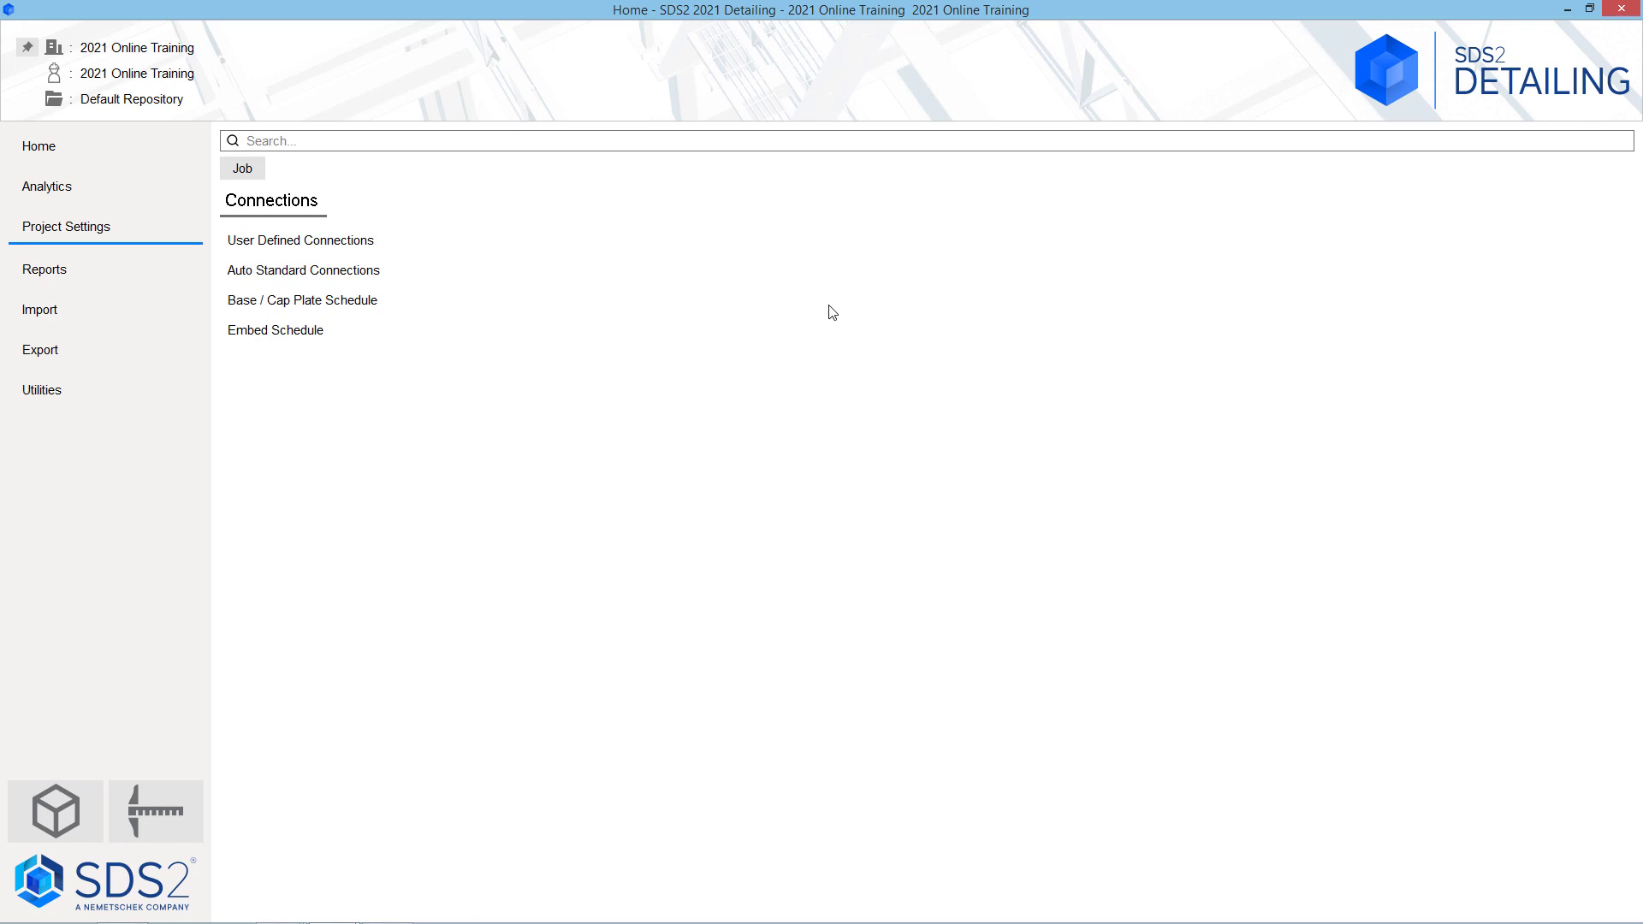
{"action": "left_click", "coordinate": [479, 305]}
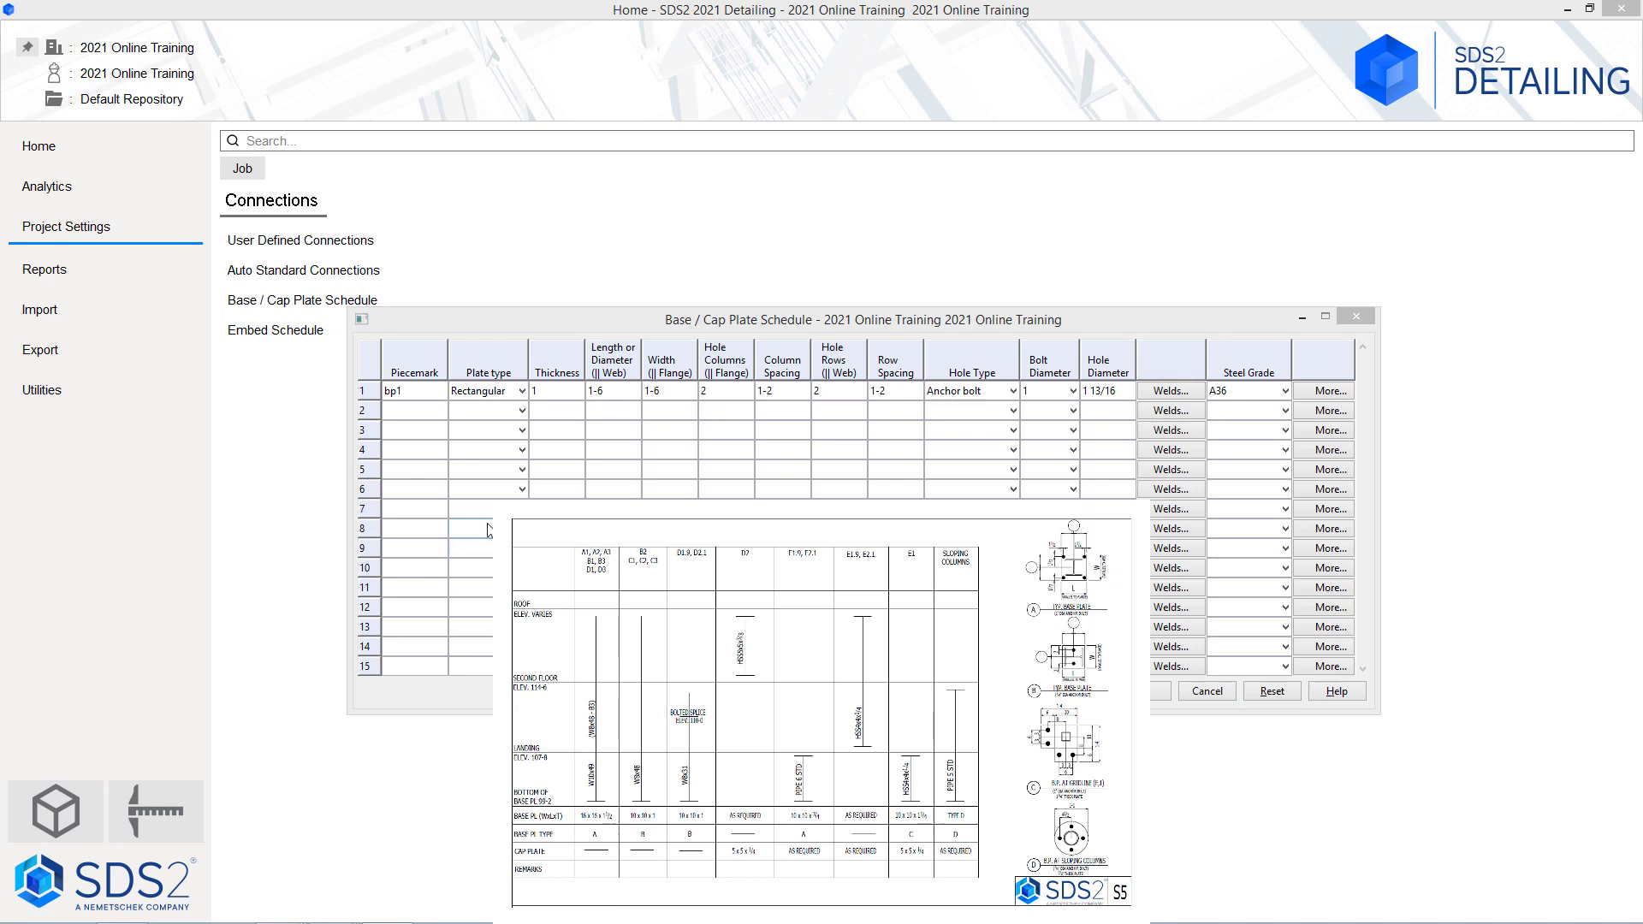
{"action": "left_click", "coordinate": [433, 330]}
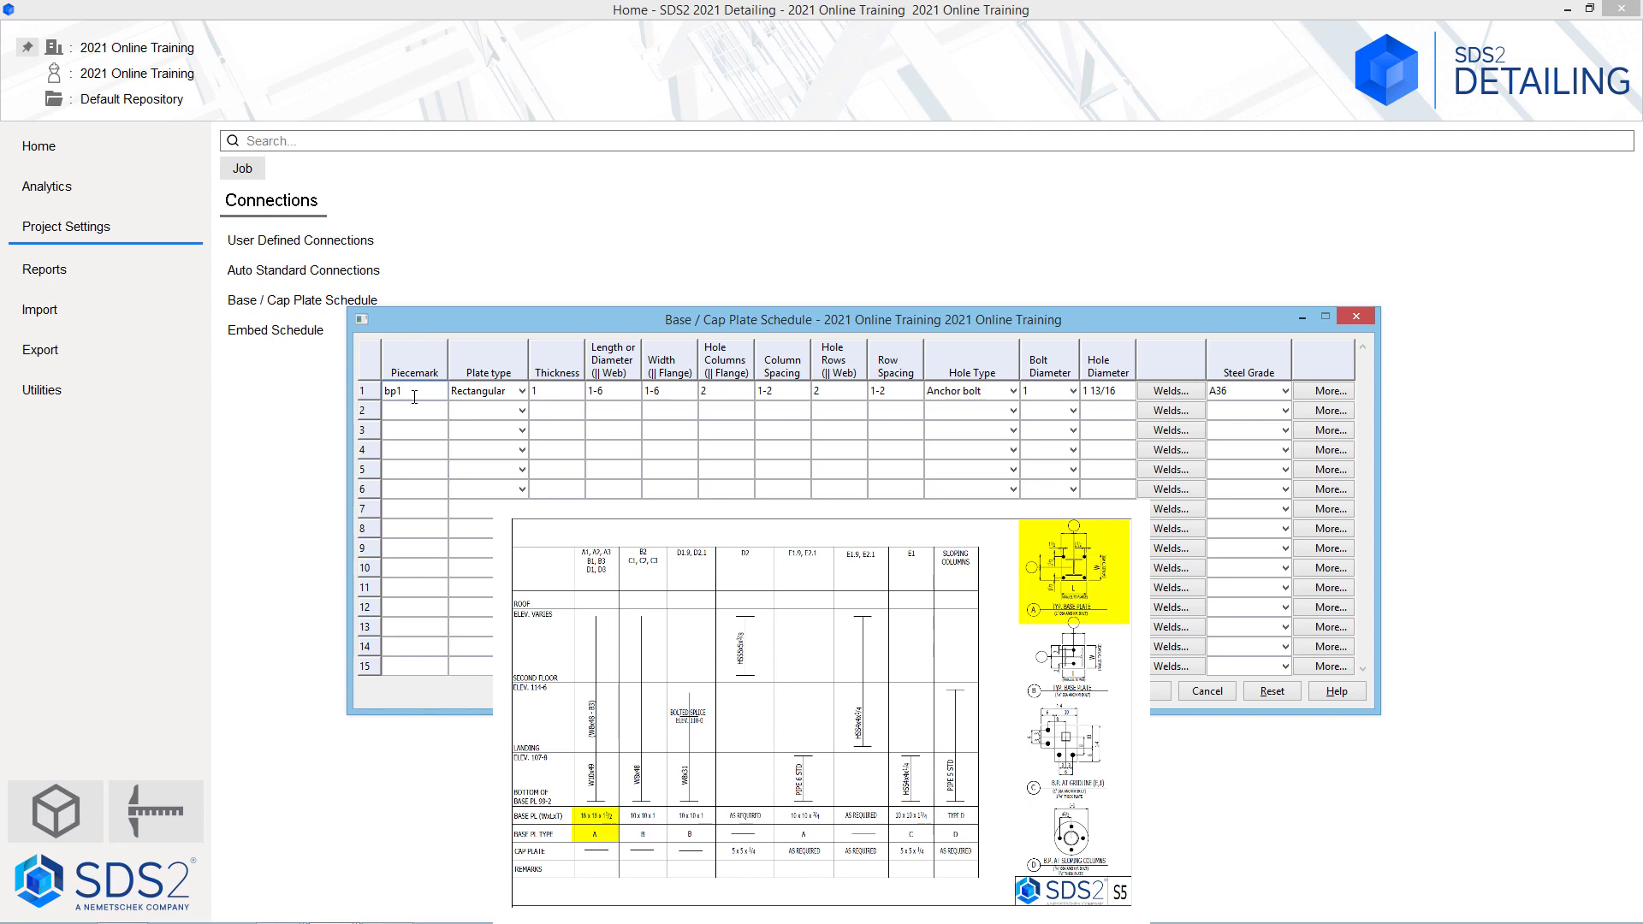
Step: Keep plate bp1 rectangular and set its thickness to 1 1/2
{"action": "left_click", "coordinate": [522, 391]}
{"action": "left_click", "coordinate": [547, 341]}
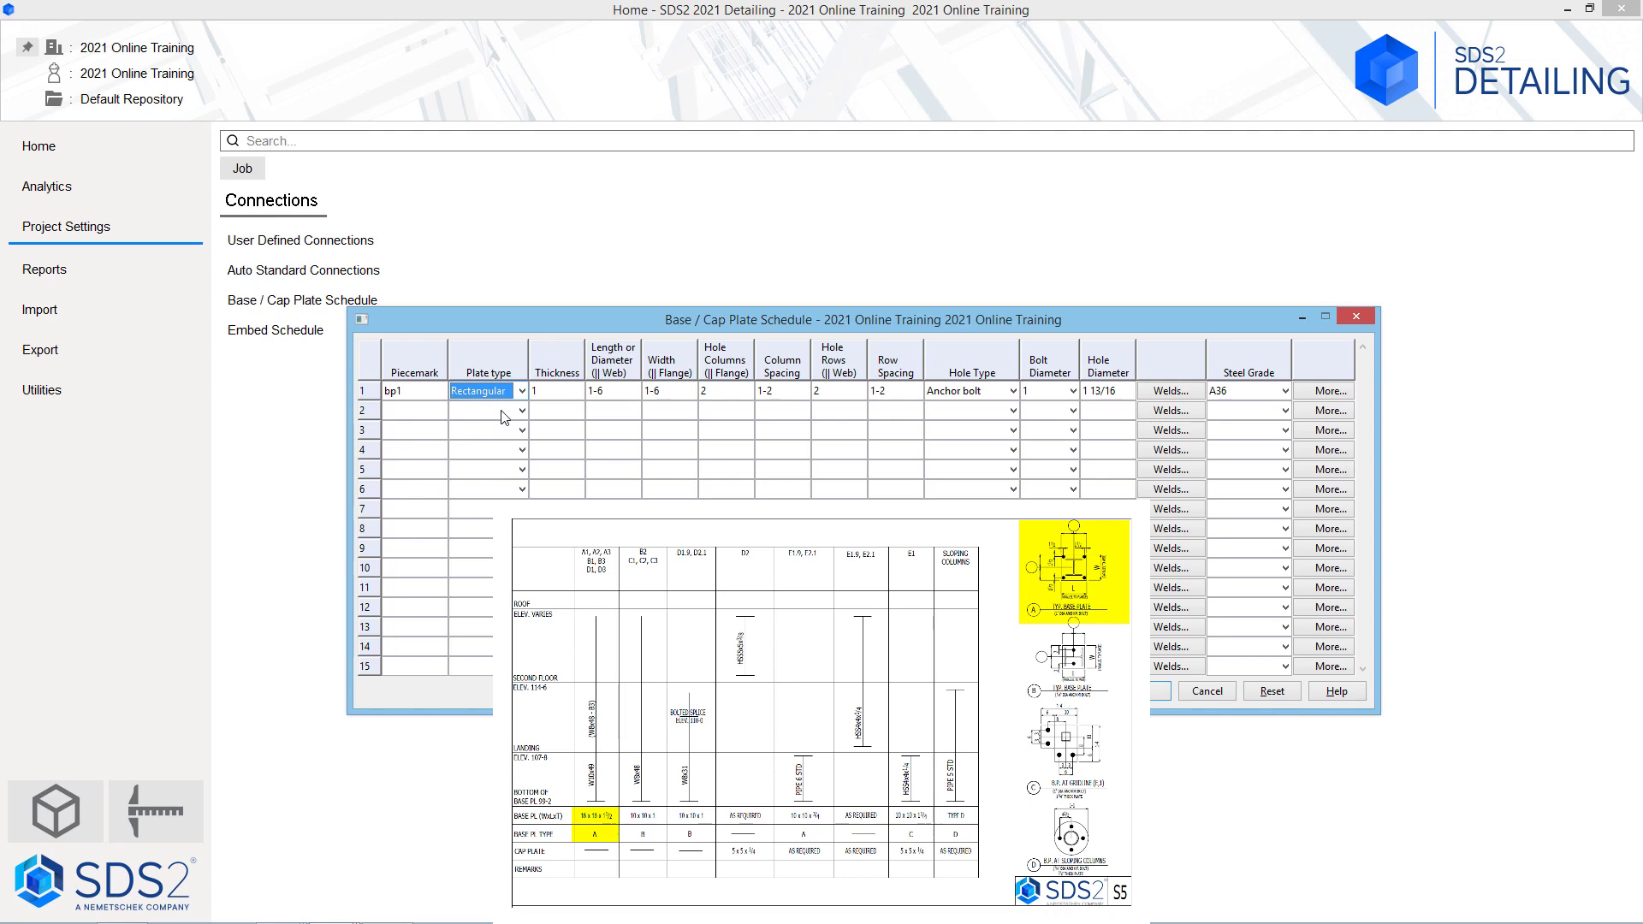
{"action": "left_click", "coordinate": [559, 397]}
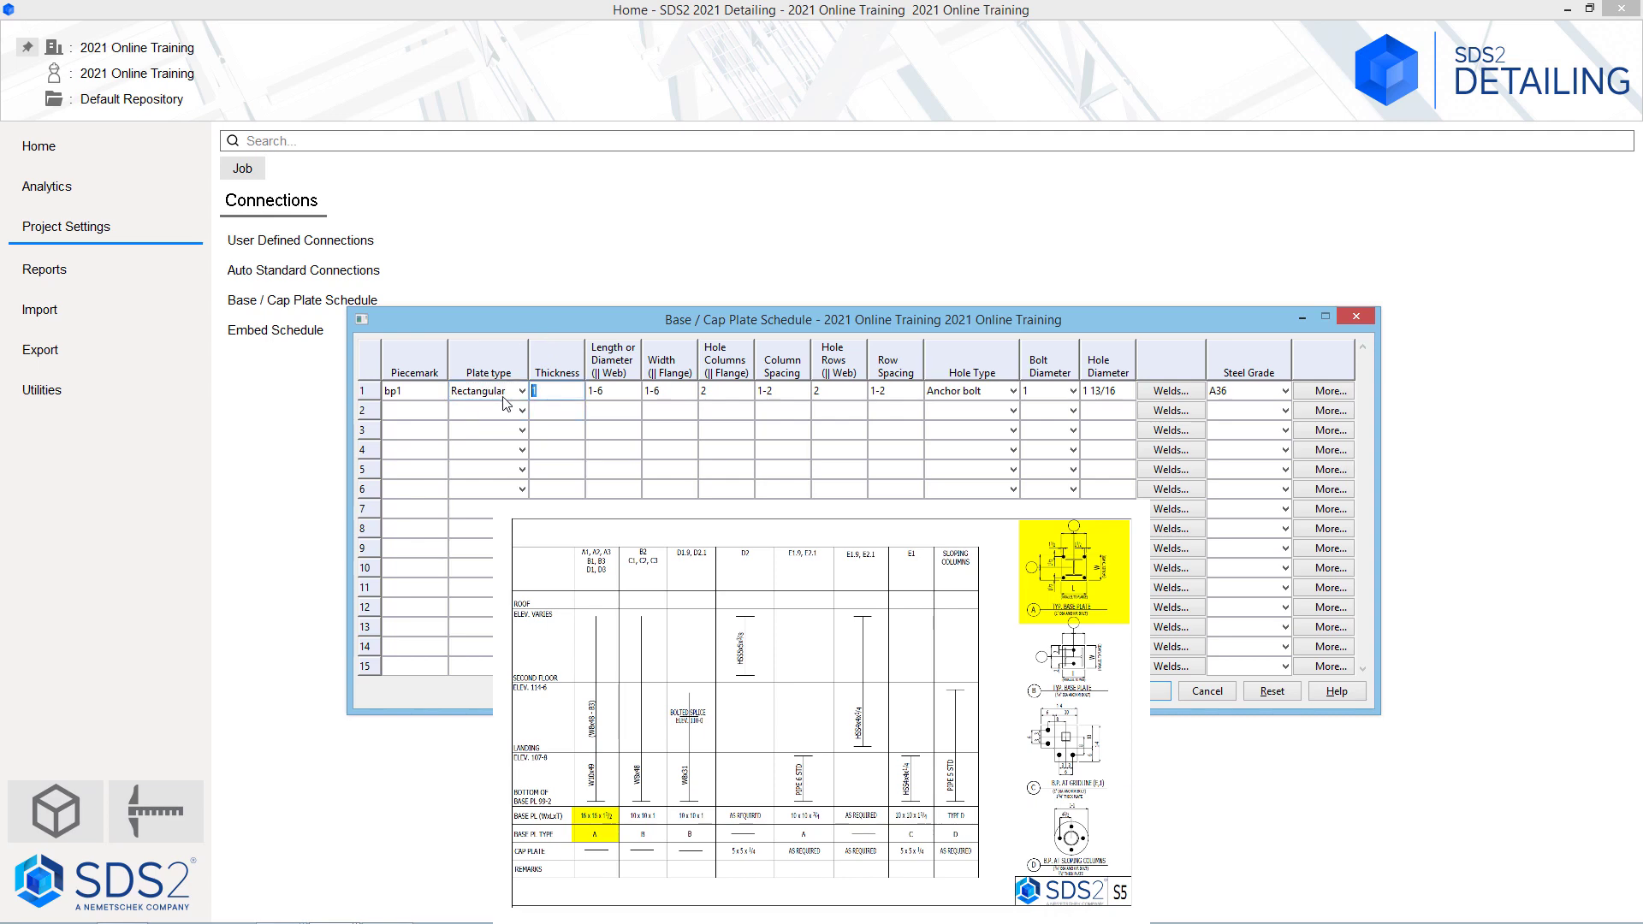
{"action": "type", "text": "1.5"}
{"action": "type", "text": " 1/2"}
{"action": "key", "text": "BackSpace"}
{"action": "key", "text": "BackSpace"}
{"action": "key", "text": "BackSpace"}
{"action": "key", "text": "BackSpace"}
{"action": "key", "text": "BackSpace"}
{"action": "type", "text": "1"}
Step: Set plate bp1's length and width to 16 inches each
{"action": "left_click", "coordinate": [625, 399]}
{"action": "left_click_drag", "start_coordinate": [620, 393], "coordinate": [588, 385]}
{"action": "type", "text": "16"}
{"action": "key", "text": "Tab"}
{"action": "type", "text": "16"}
{"action": "left_click", "coordinate": [644, 409]}
Step: Set plate bp1's column spacing and row spacing to 13 inches each, keeping anchor bolt holes
{"action": "left_click", "coordinate": [778, 391]}
{"action": "type", "text": "13"}
{"action": "left_click", "coordinate": [903, 452]}
{"action": "left_click", "coordinate": [906, 392]}
{"action": "type", "text": "13"}
{"action": "key", "text": "Tab"}
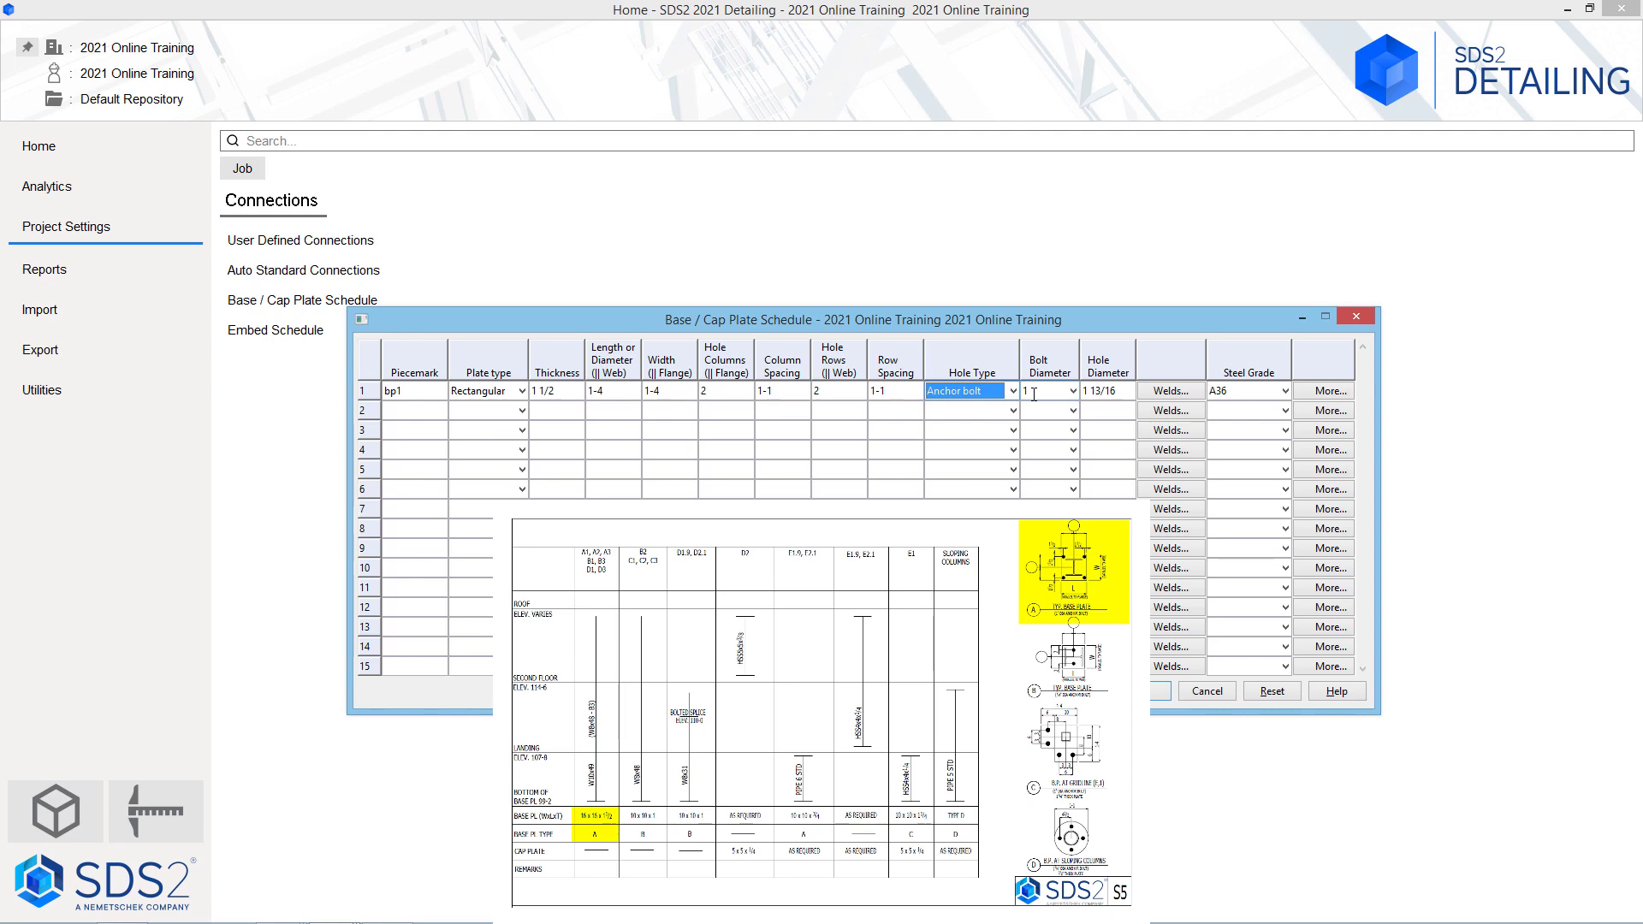
Step: Review the weld options for plate bp1 and leave them without changes
{"action": "left_click", "coordinate": [1177, 394]}
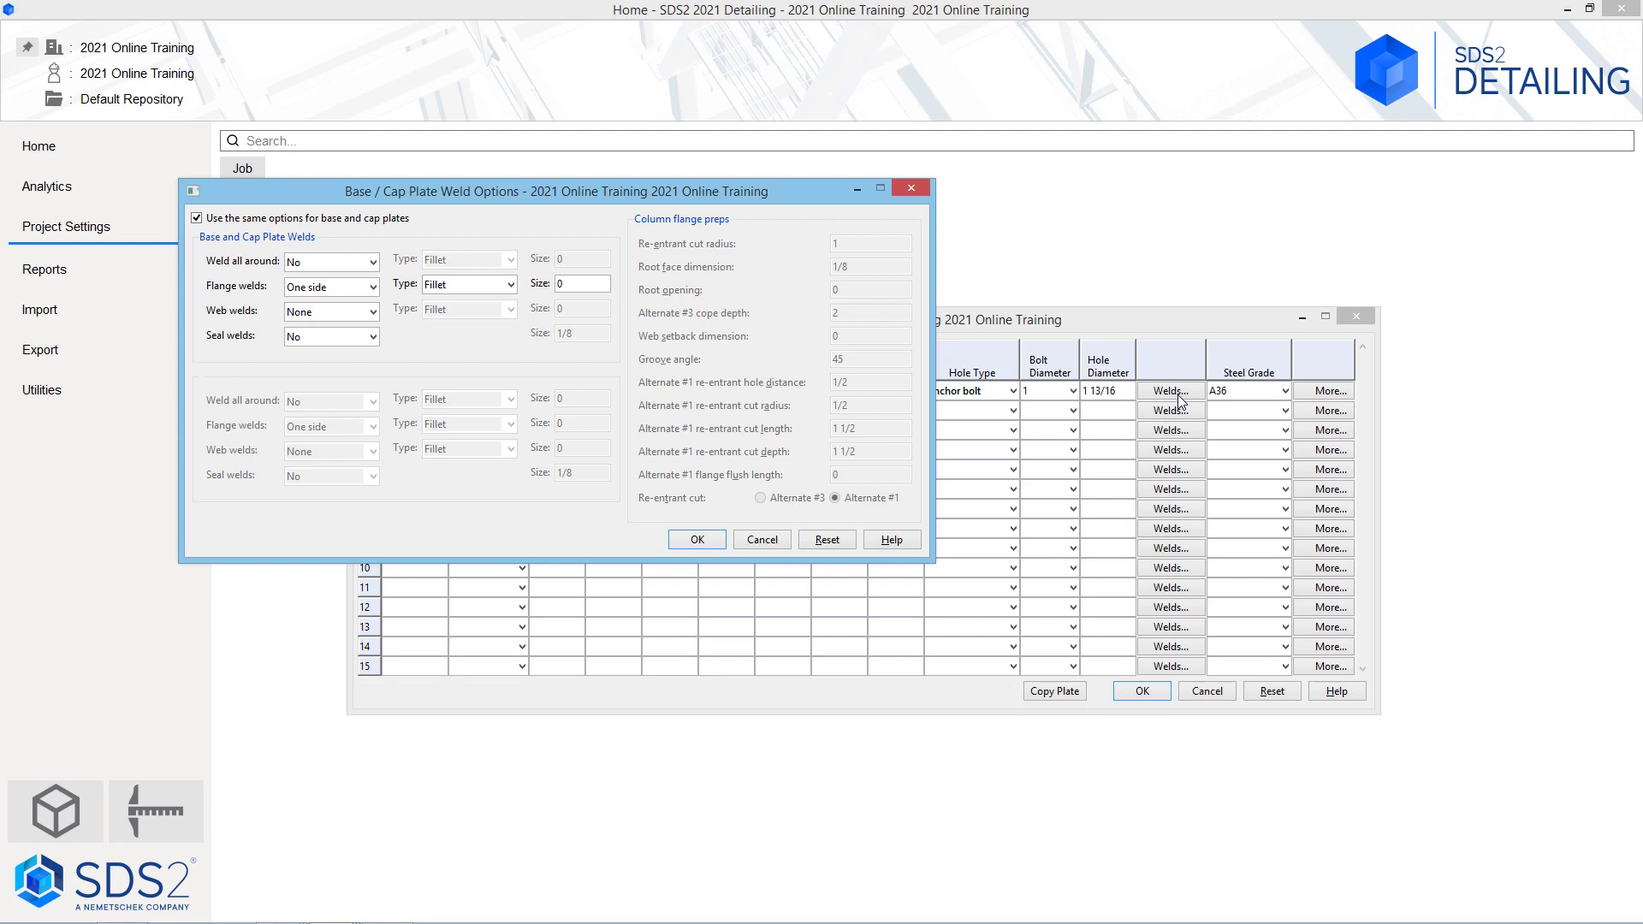
{"action": "left_click", "coordinate": [761, 540]}
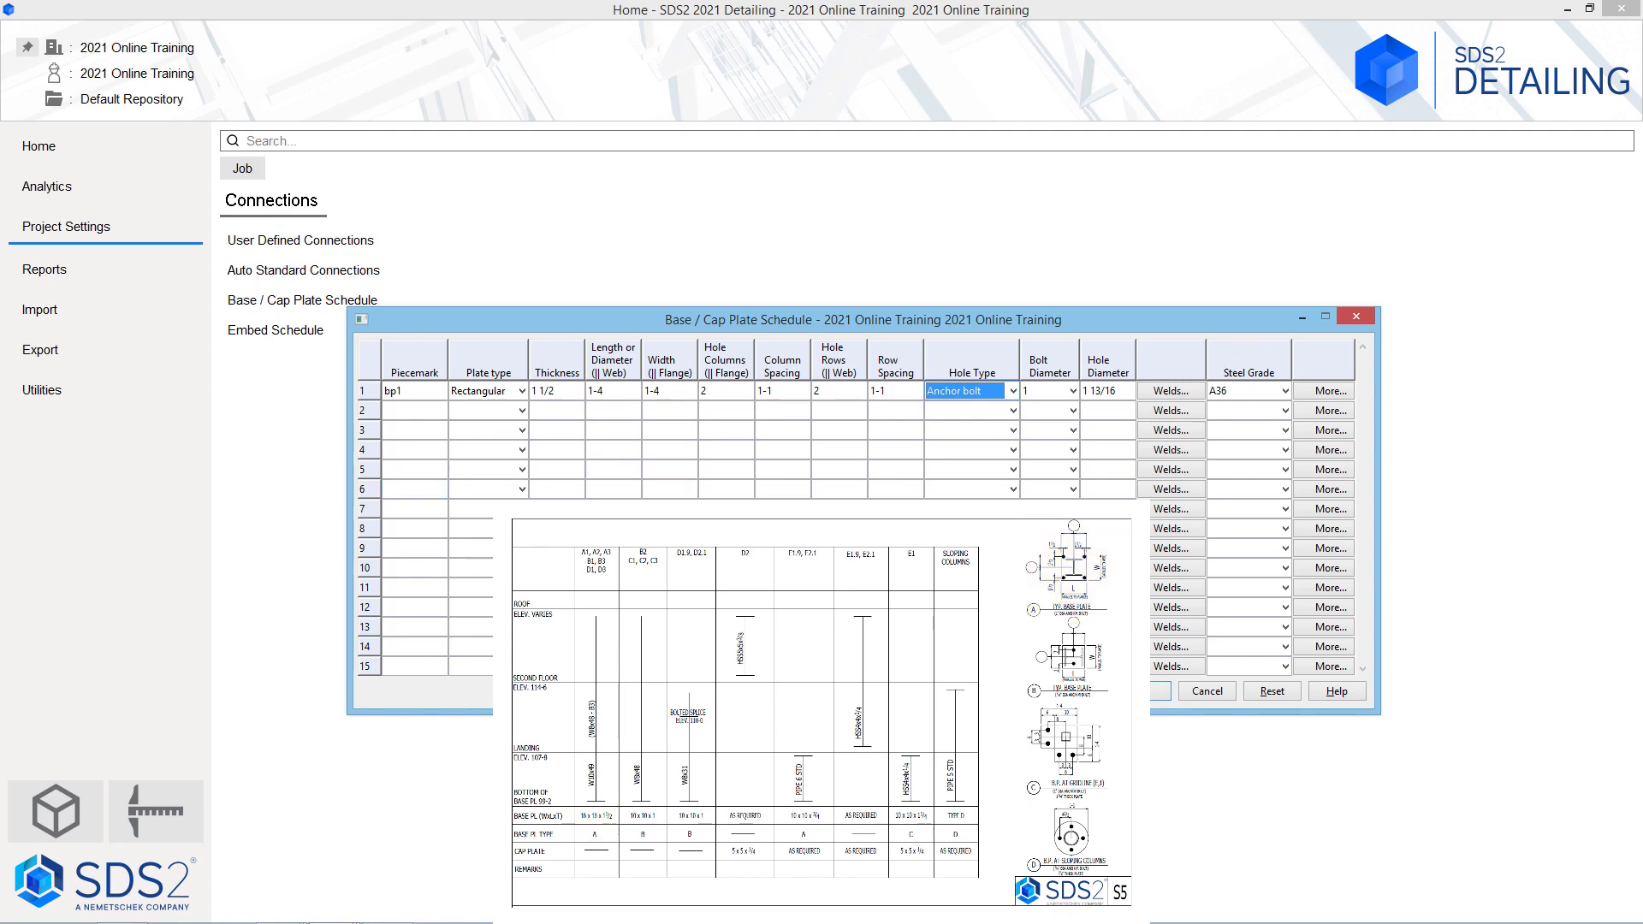
Step: Add rectangular plate bp2 on the second row with thickness 1, length 10 and width 10
{"action": "left_click", "coordinate": [428, 411]}
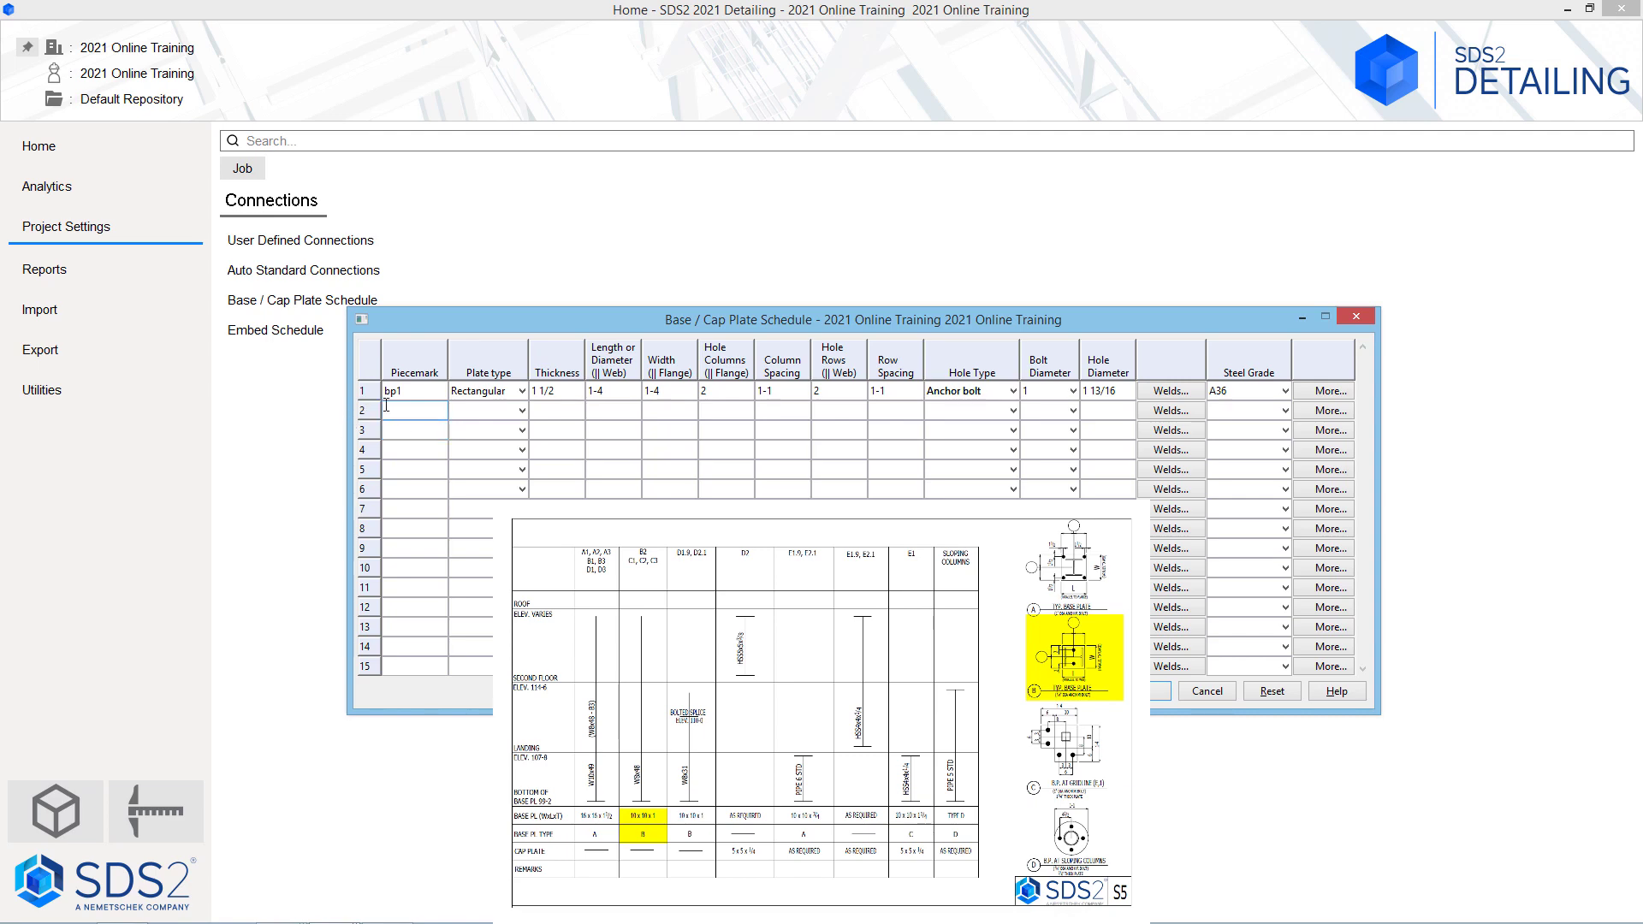
{"action": "type", "text": "bp2"}
{"action": "key", "text": "Tab"}
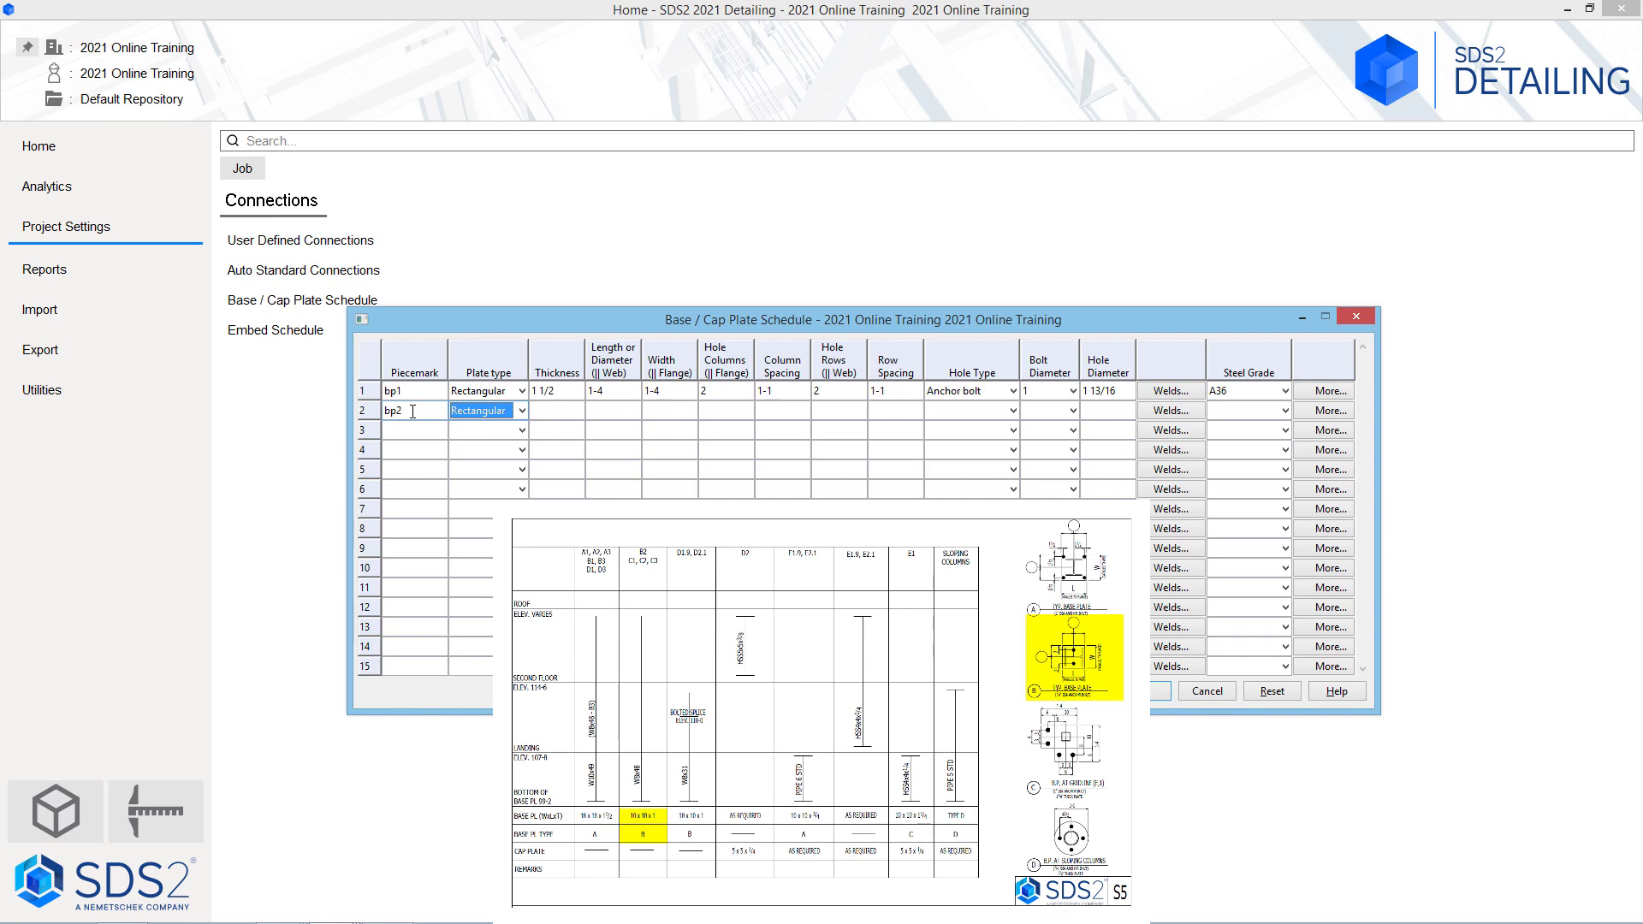
{"action": "key", "text": "Tab"}
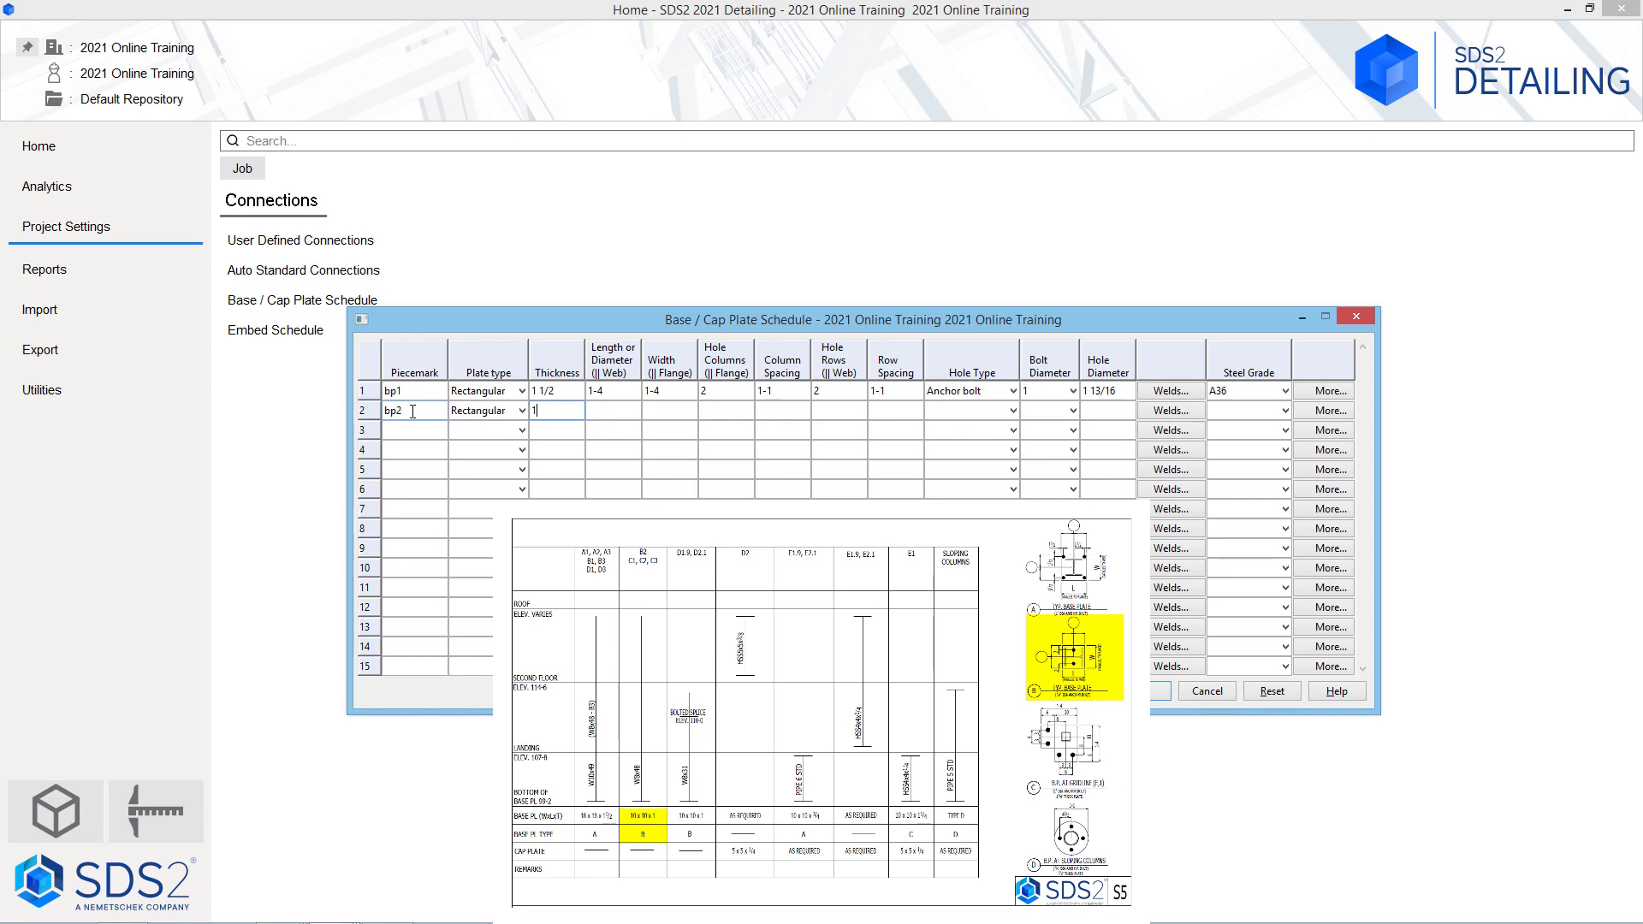
{"action": "key", "text": "Tab"}
{"action": "type", "text": "10"}
{"action": "key", "text": "Tab"}
{"action": "type", "text": "10"}
{"action": "key", "text": "Tab"}
Step: Give plate bp2 one hole column and two hole rows with a row spacing of 6
{"action": "type", "text": "1"}
{"action": "key", "text": "Tab"}
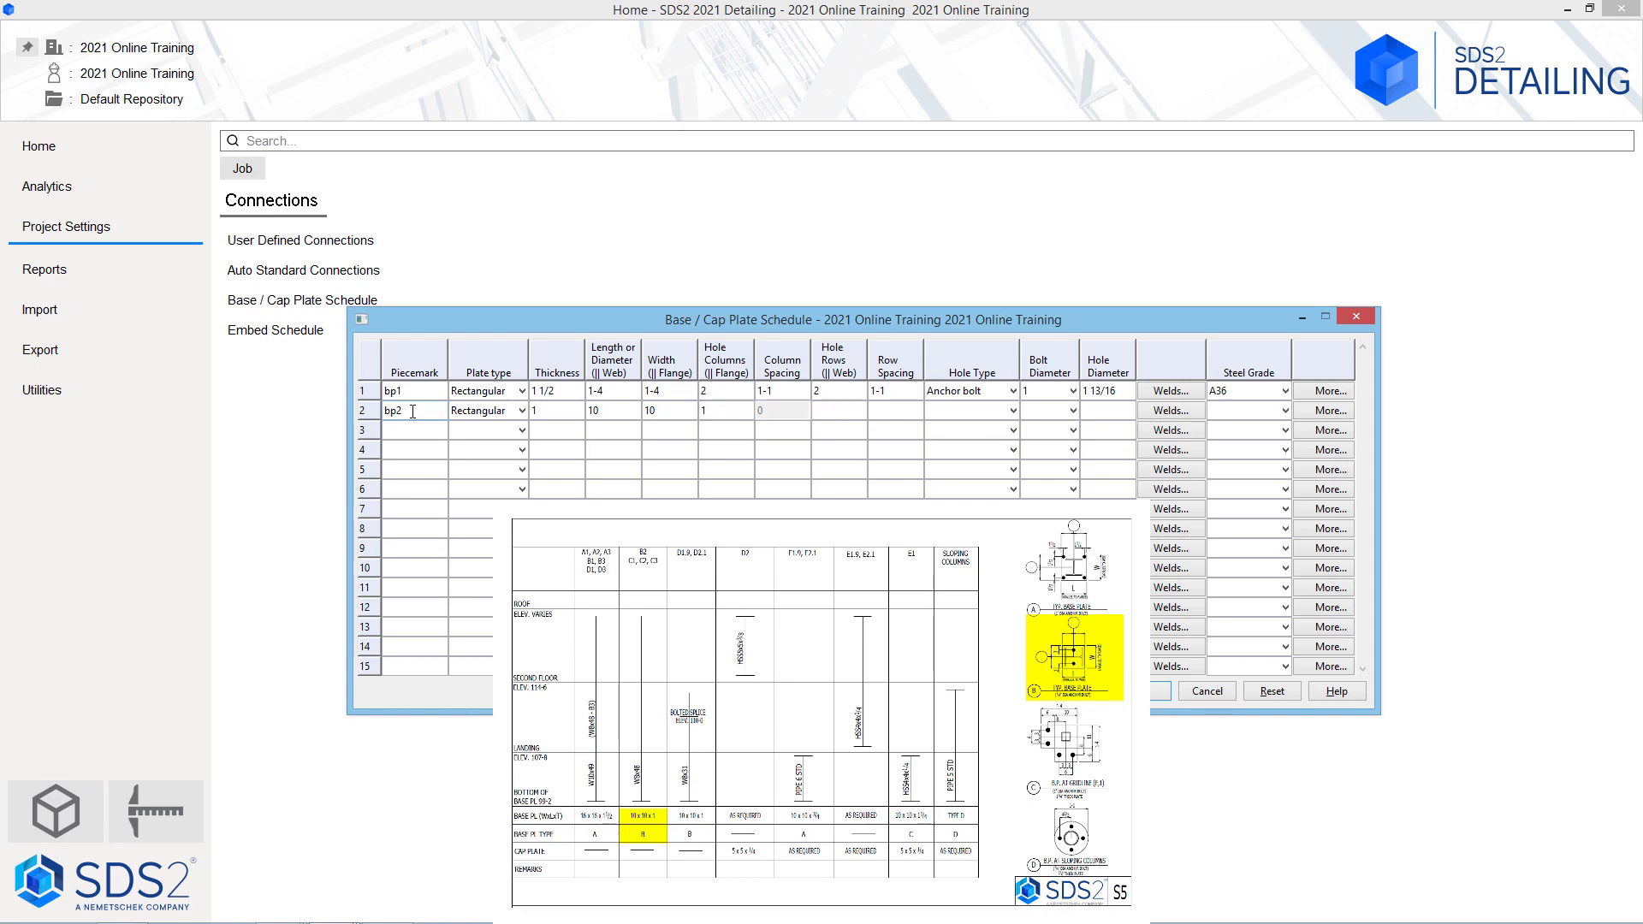
{"action": "key", "text": "Tab"}
{"action": "type", "text": "2"}
{"action": "key", "text": "Tab"}
{"action": "type", "text": "6"}
{"action": "key", "text": "Tab"}
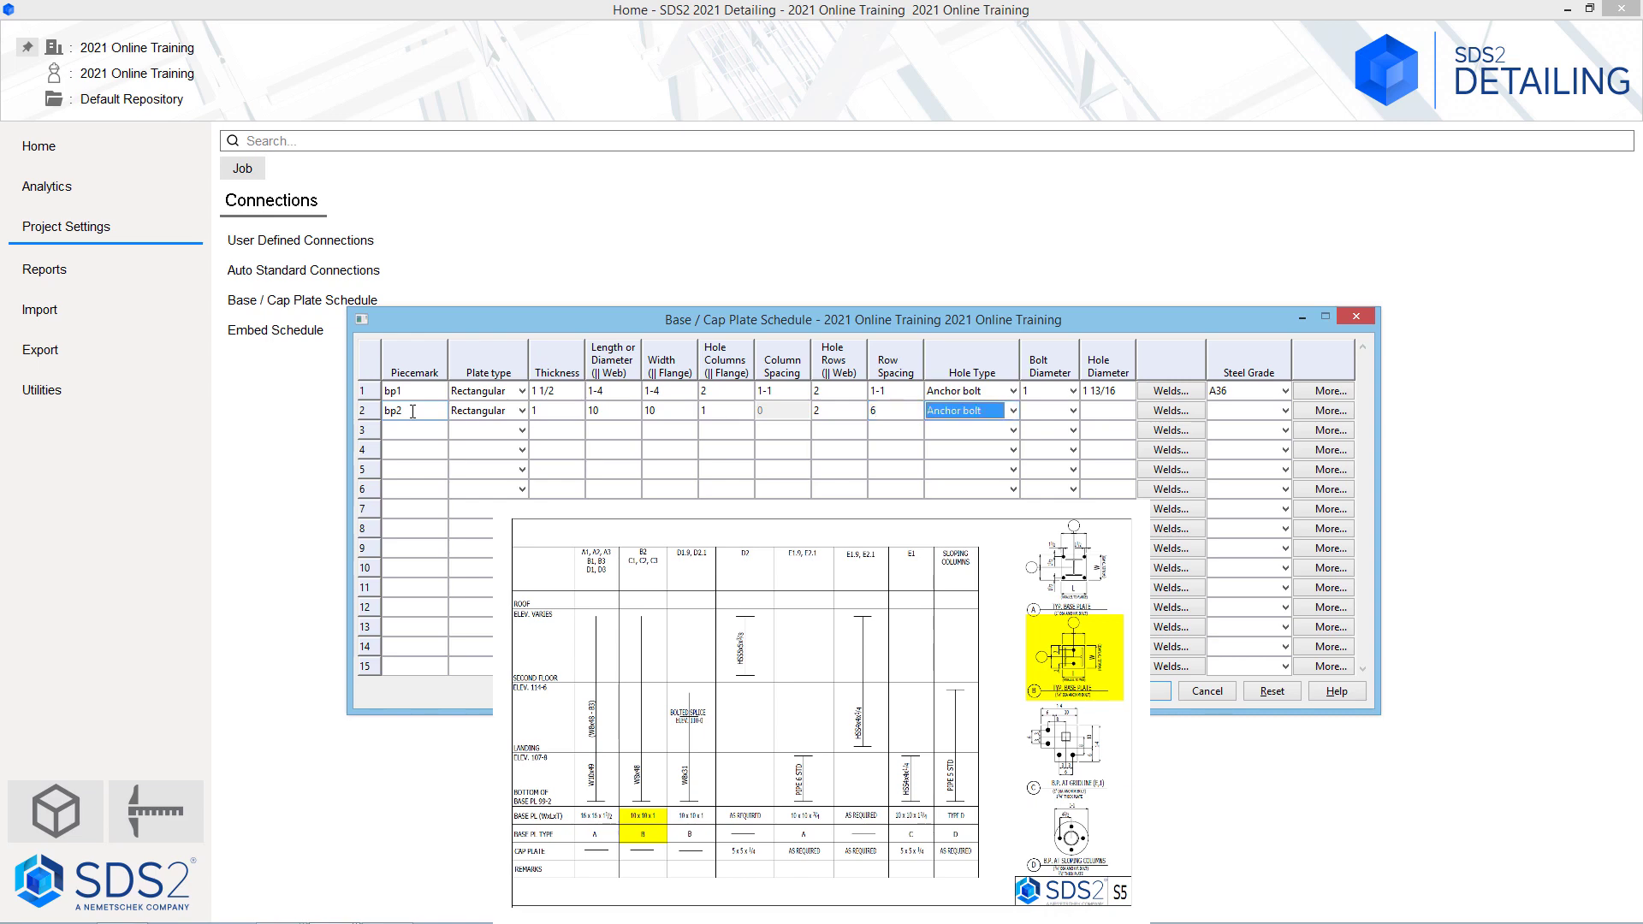
Step: Use anchor bolt holes with a 3/4 bolt diameter and A36 steel for plate bp2
{"action": "key", "text": "Tab"}
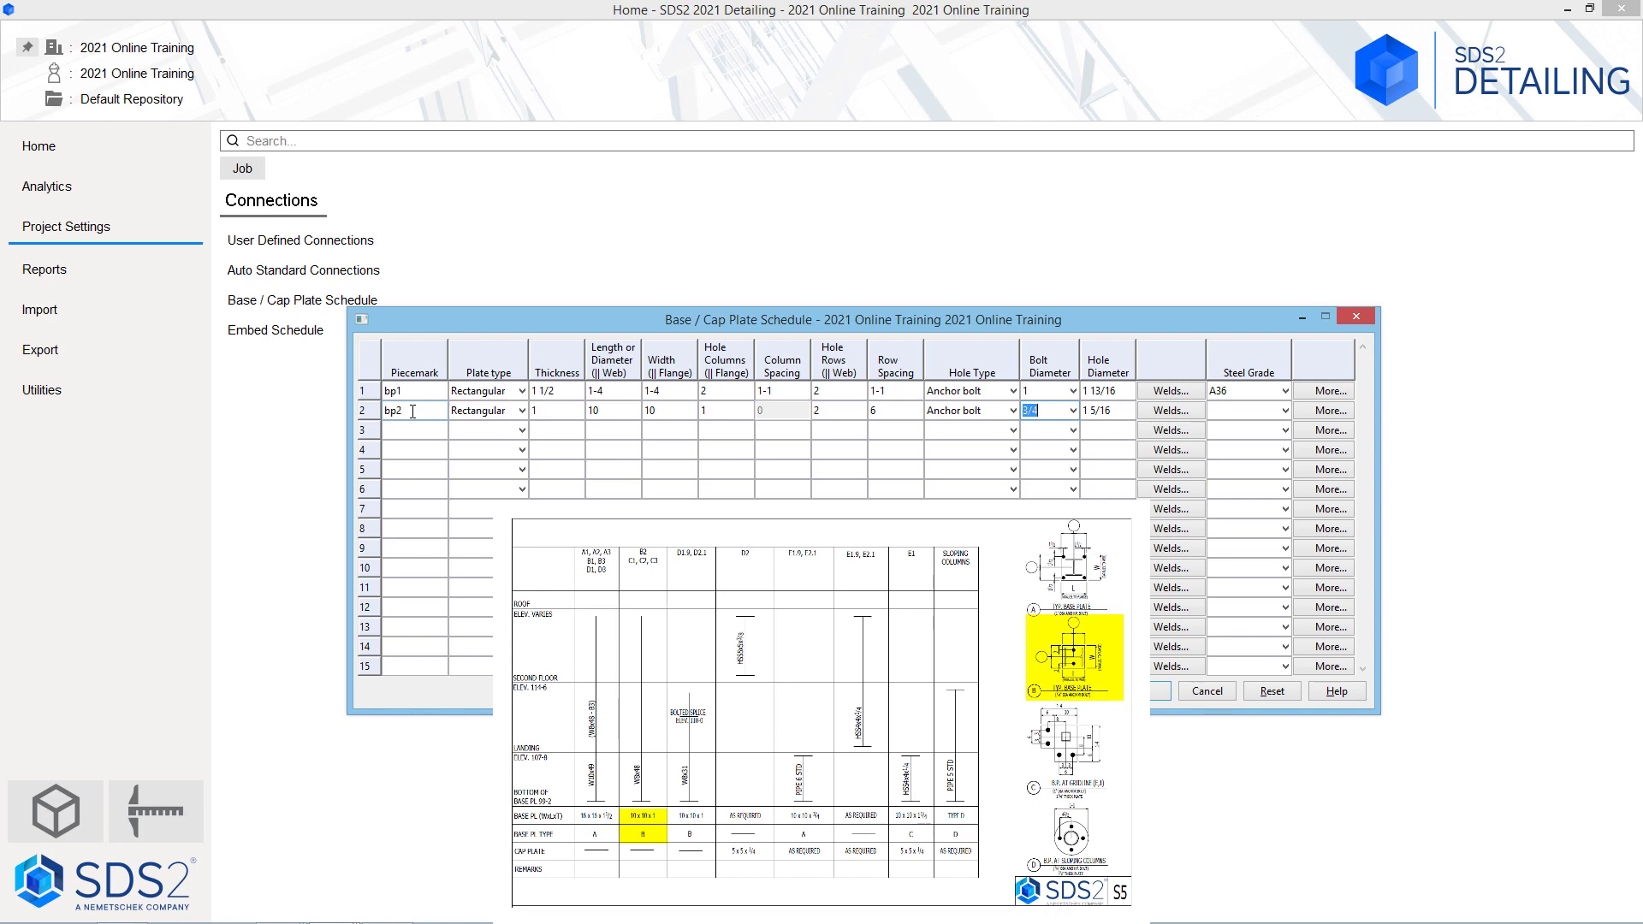
{"action": "key", "text": "Tab"}
{"action": "key", "text": "Tab"}
{"action": "key", "text": "Tab"}
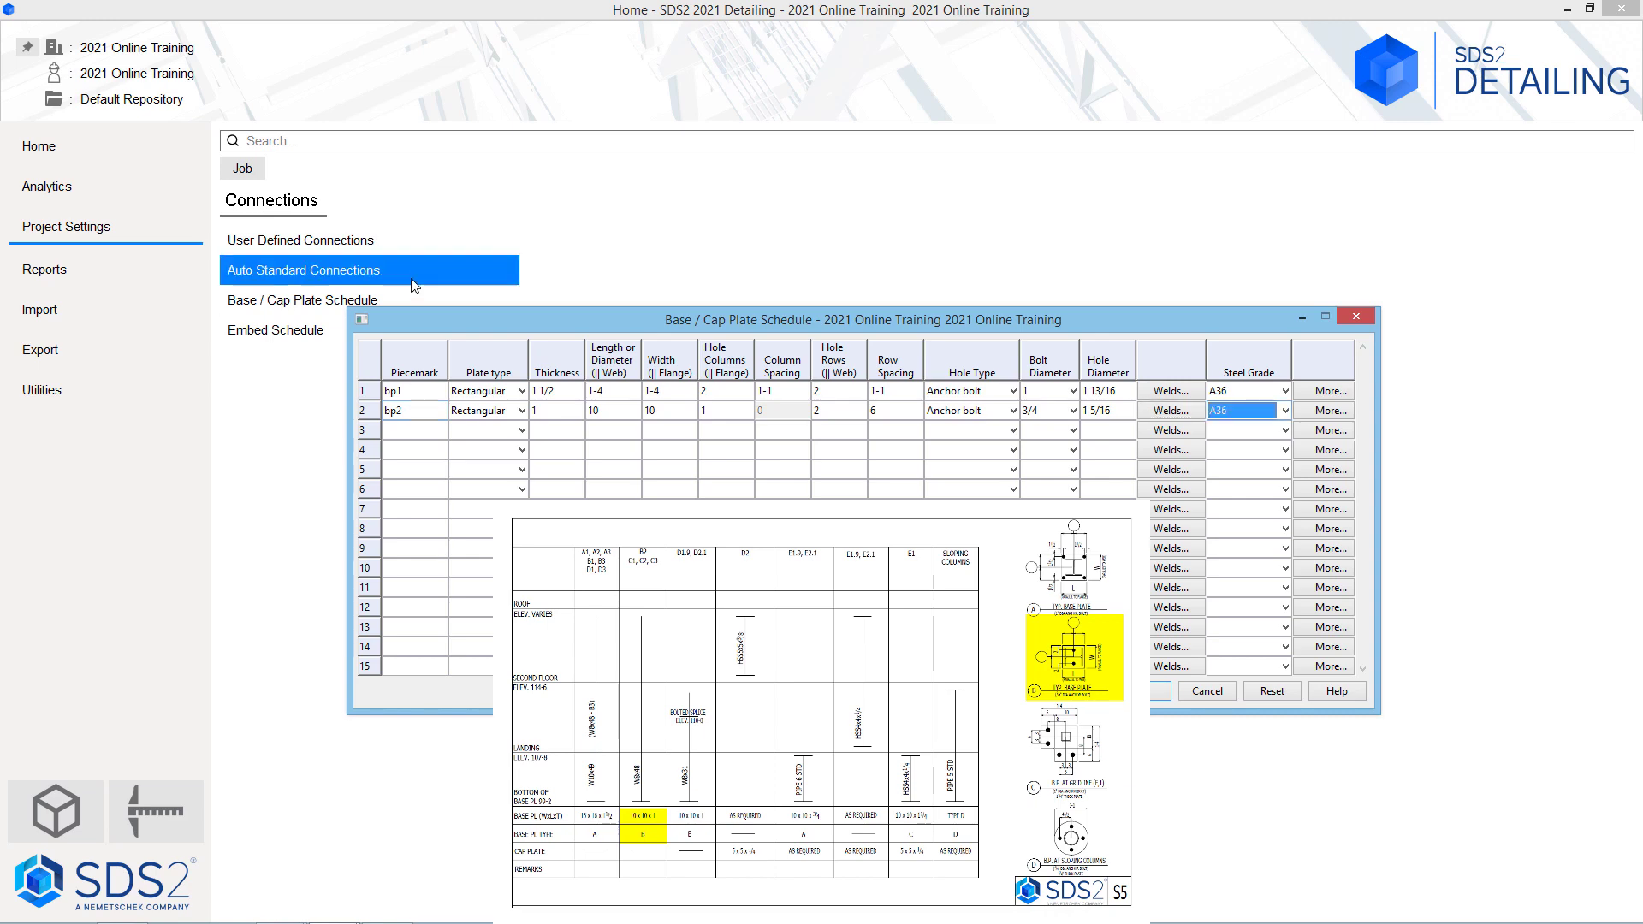
Step: Add rectangular cap plate cp1 on the third row with thickness 1/4, length 5 and width 5
{"action": "left_click", "coordinate": [396, 438]}
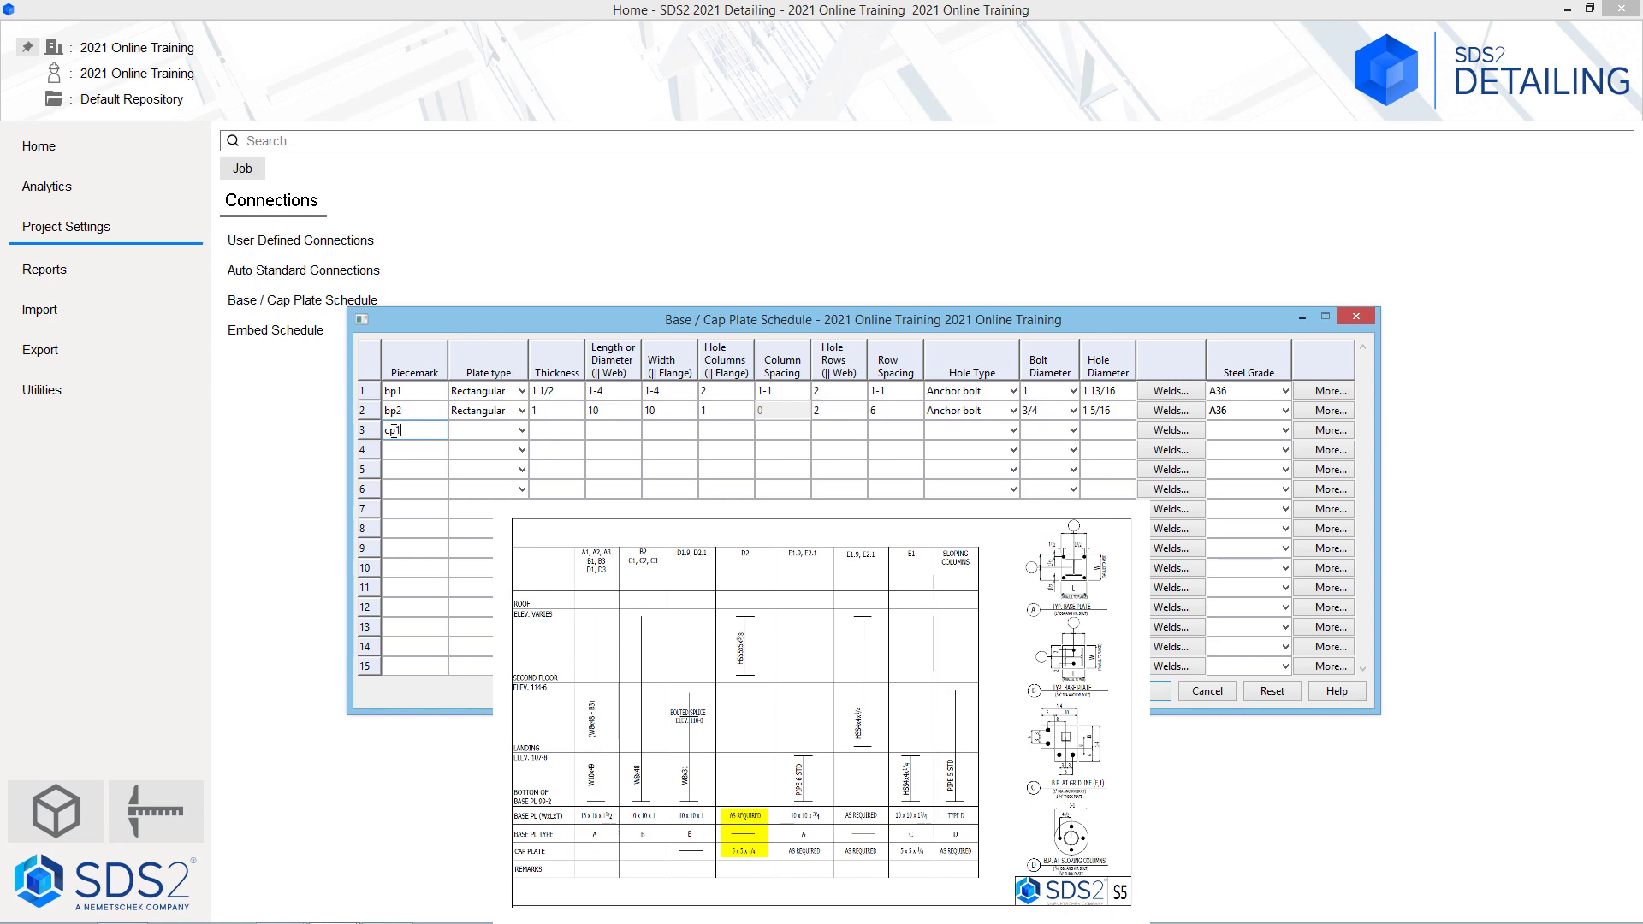
{"action": "key", "text": "Tab"}
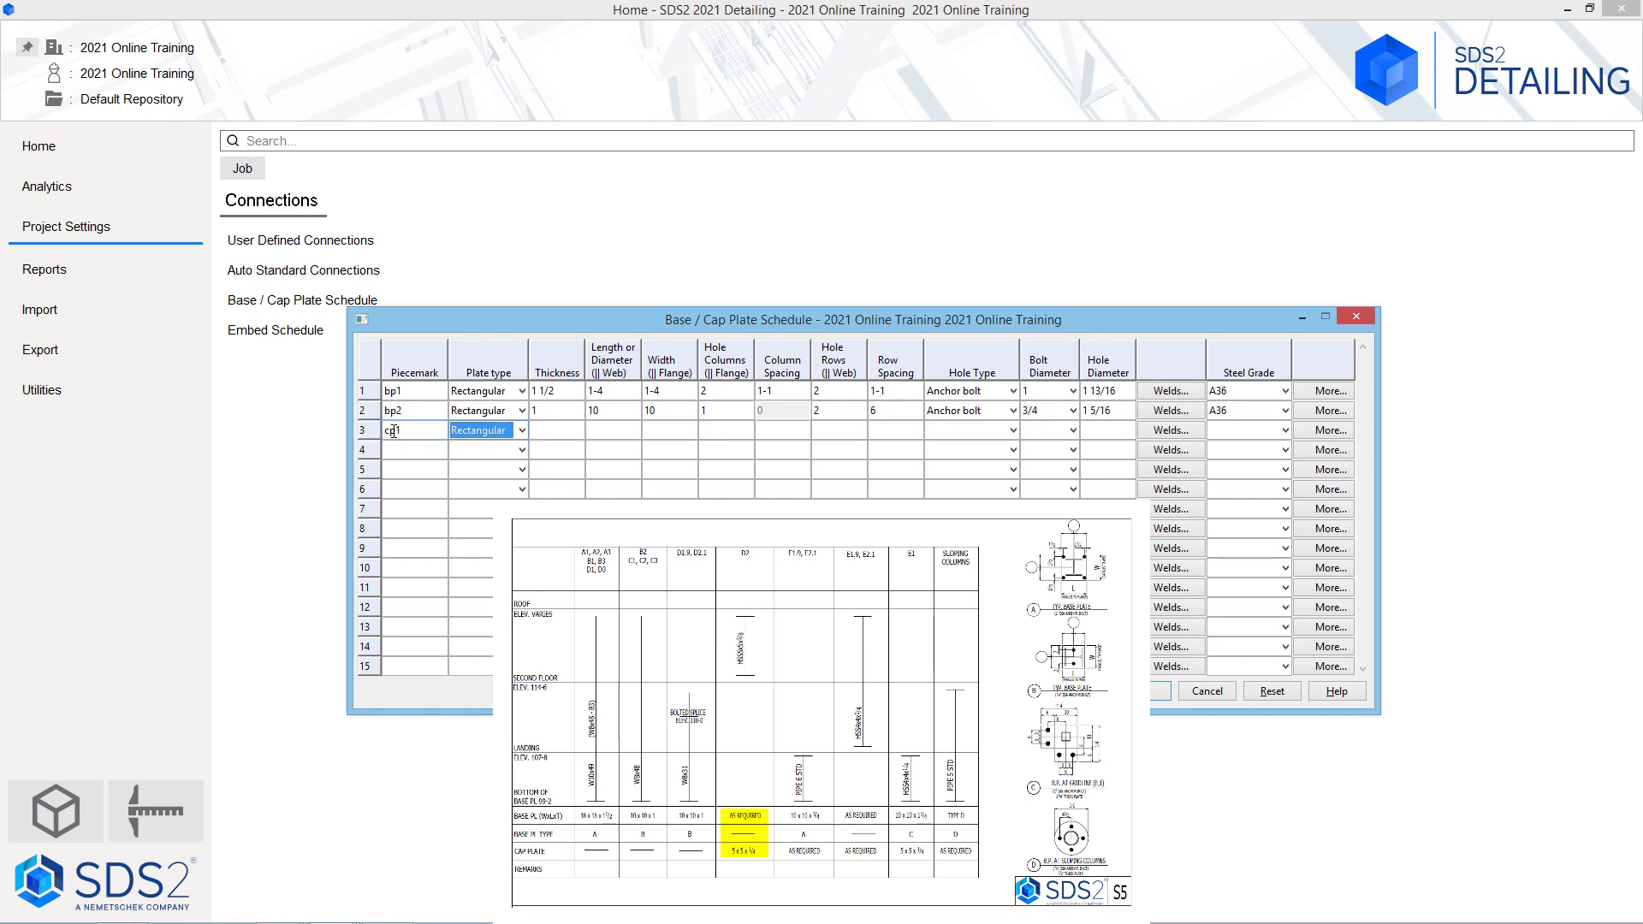
{"action": "key", "text": "Tab"}
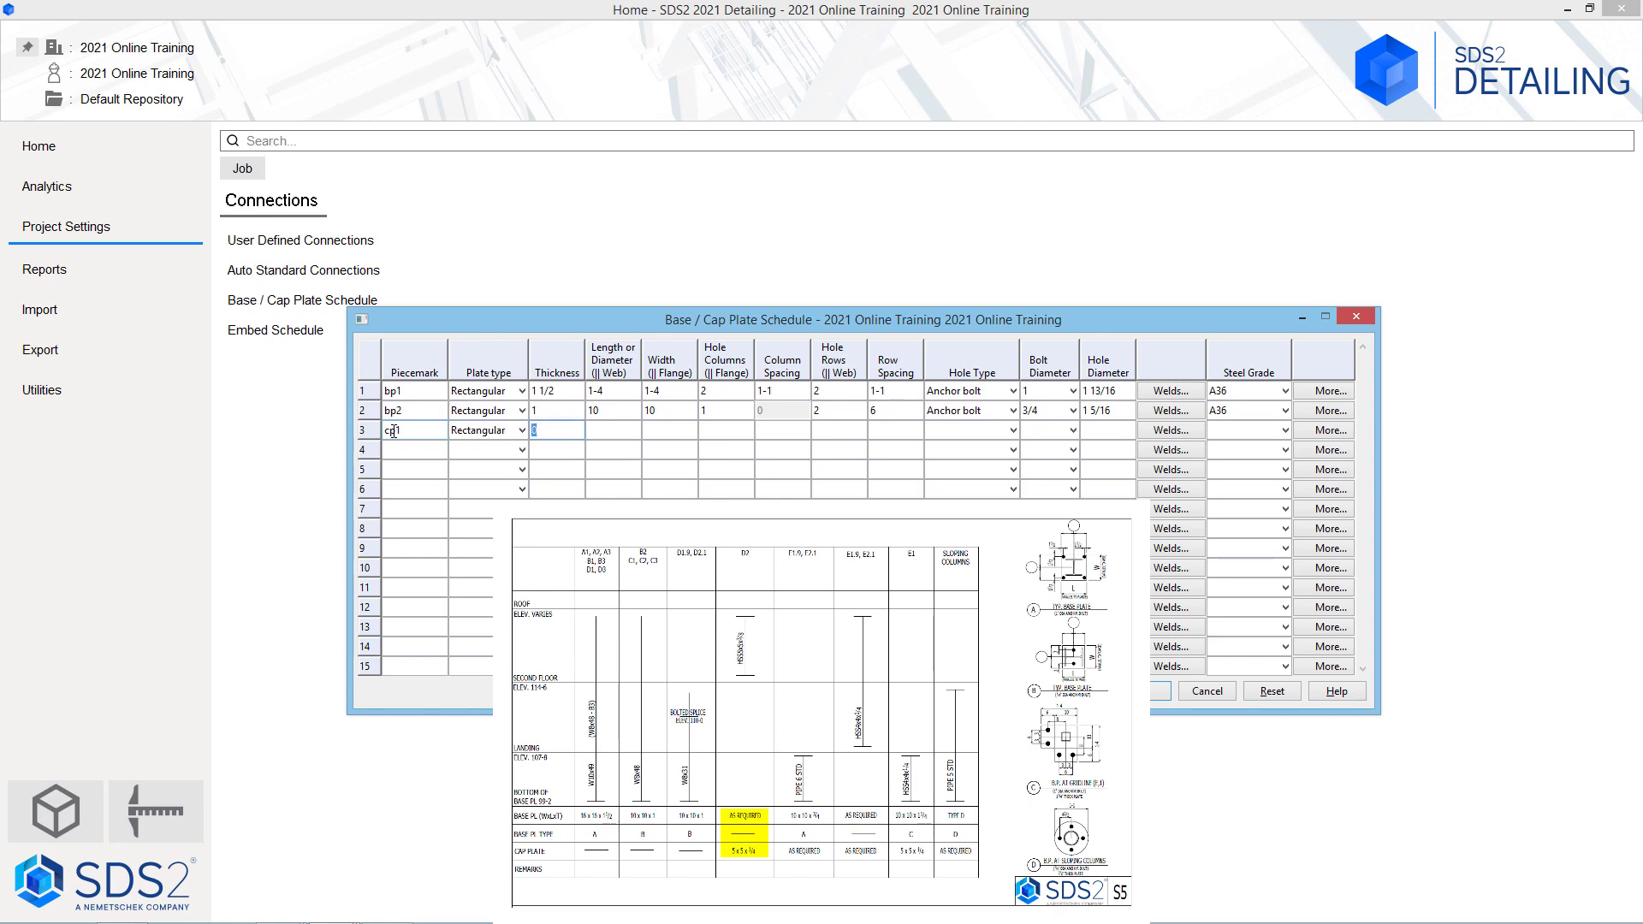
{"action": "type", "text": "1/4"}
{"action": "key", "text": "Tab"}
{"action": "key", "text": "Tab"}
{"action": "type", "text": "5"}
{"action": "key", "text": "Tab"}
Step: Set cap plate cp1's hole columns and rows to 0, with hole type Anchor bolt, bolt diameter 3/4 and steel grade A36
{"action": "key", "text": "Tab"}
{"action": "key", "text": "Tab"}
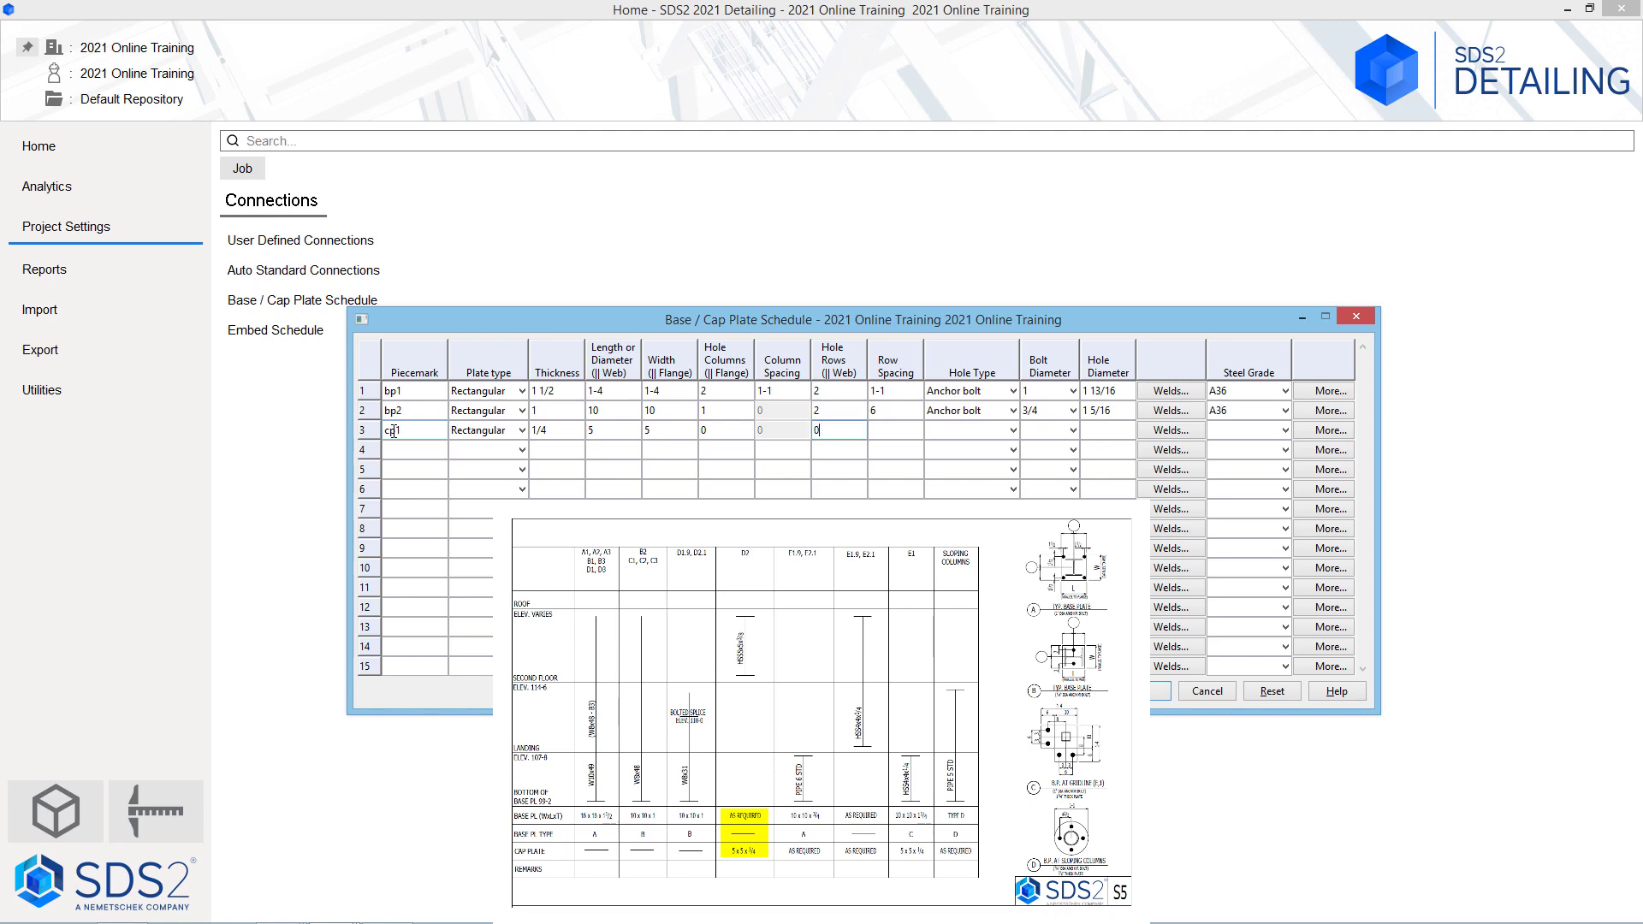
{"action": "key", "text": "Tab"}
{"action": "key", "text": "a"}
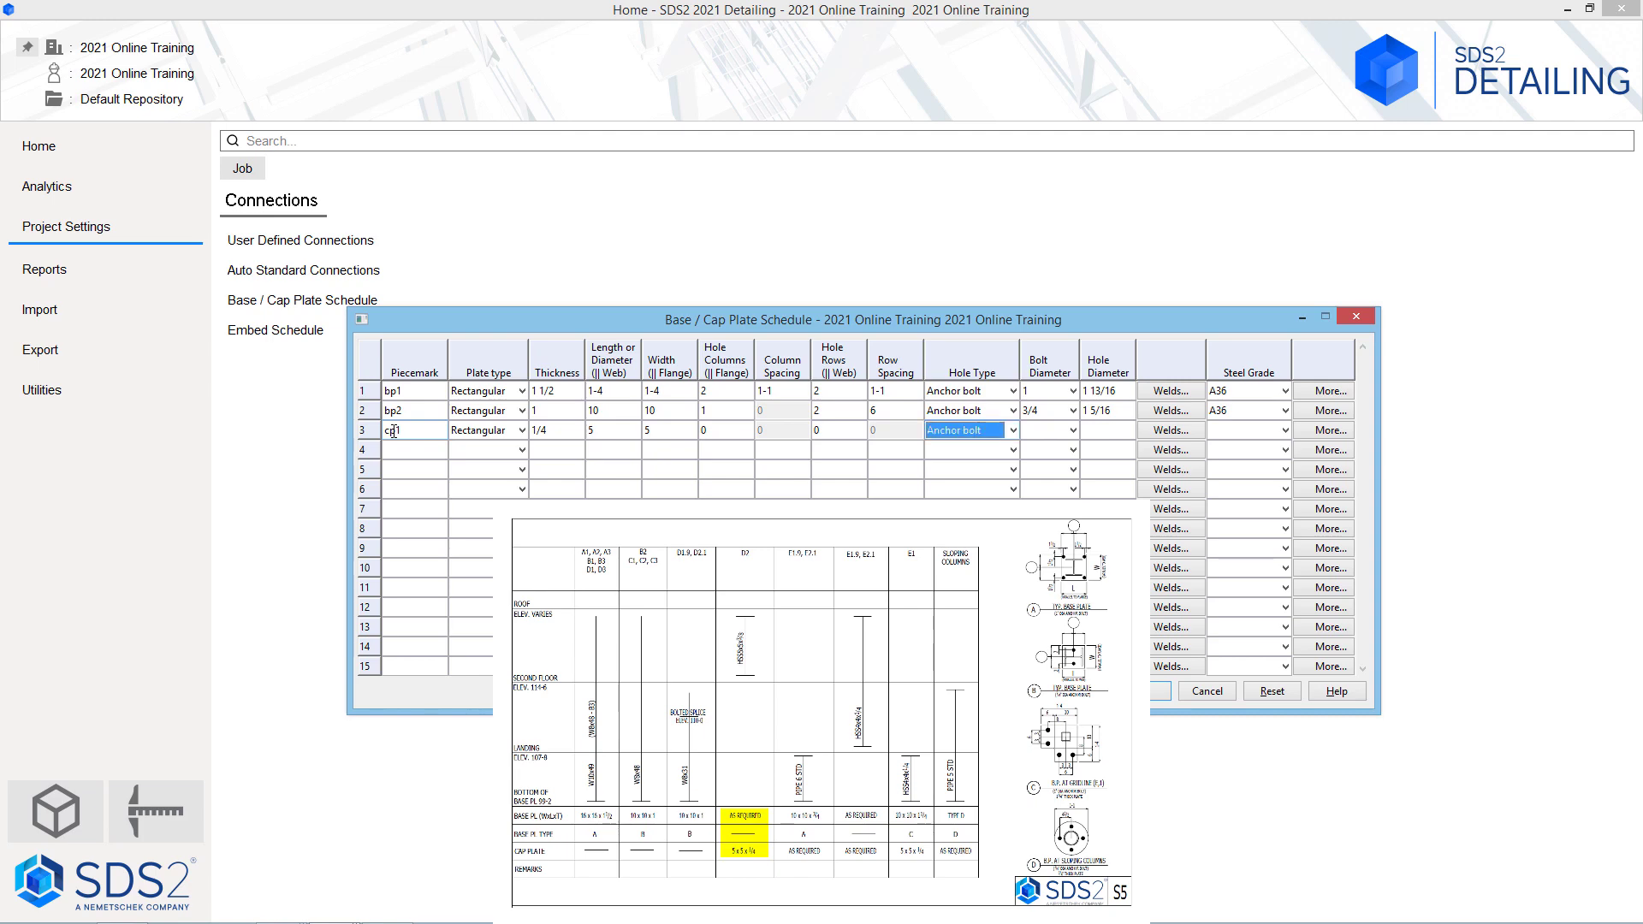
{"action": "key", "text": "Tab"}
{"action": "key", "text": "3"}
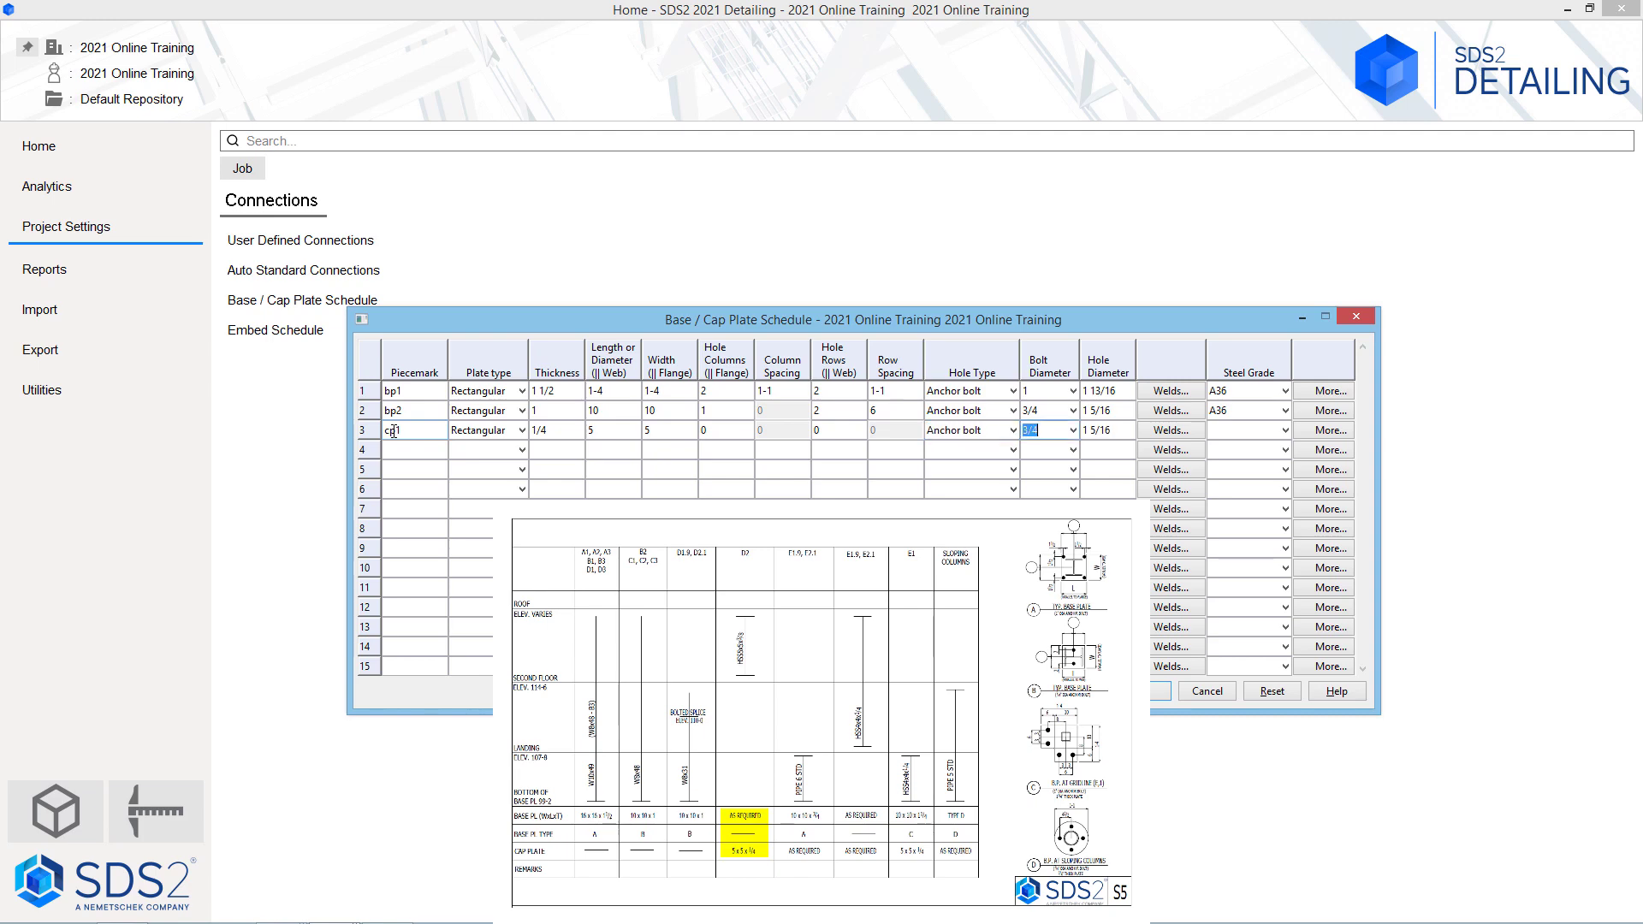
{"action": "key", "text": "Tab"}
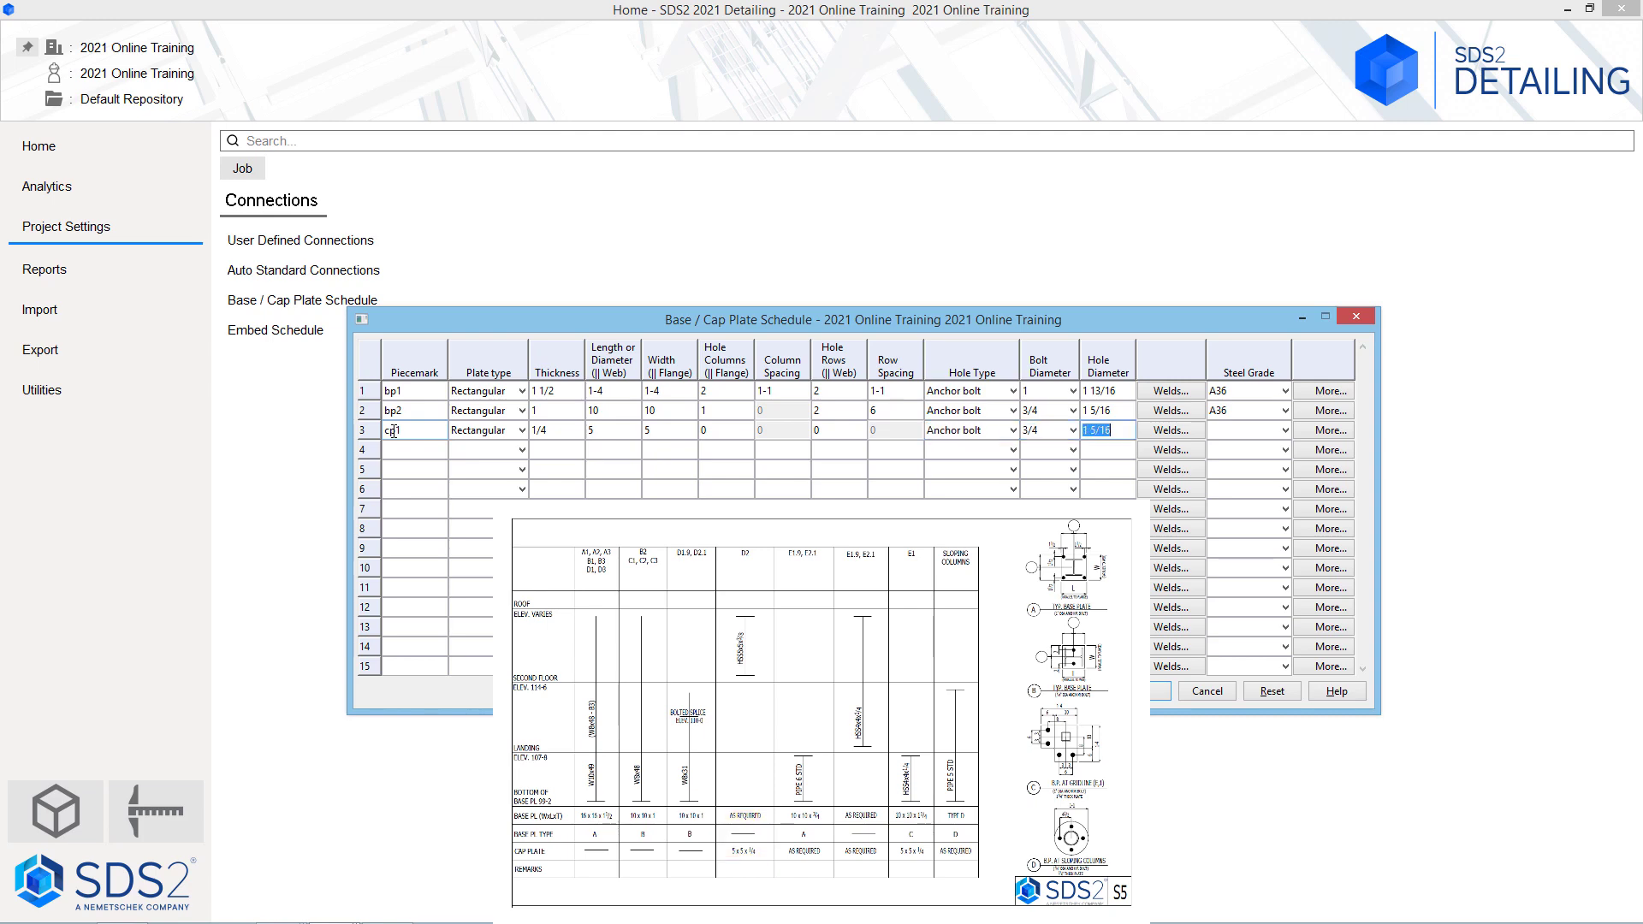
{"action": "key", "text": "Tab"}
{"action": "key", "text": "Tab"}
{"action": "key", "text": "a"}
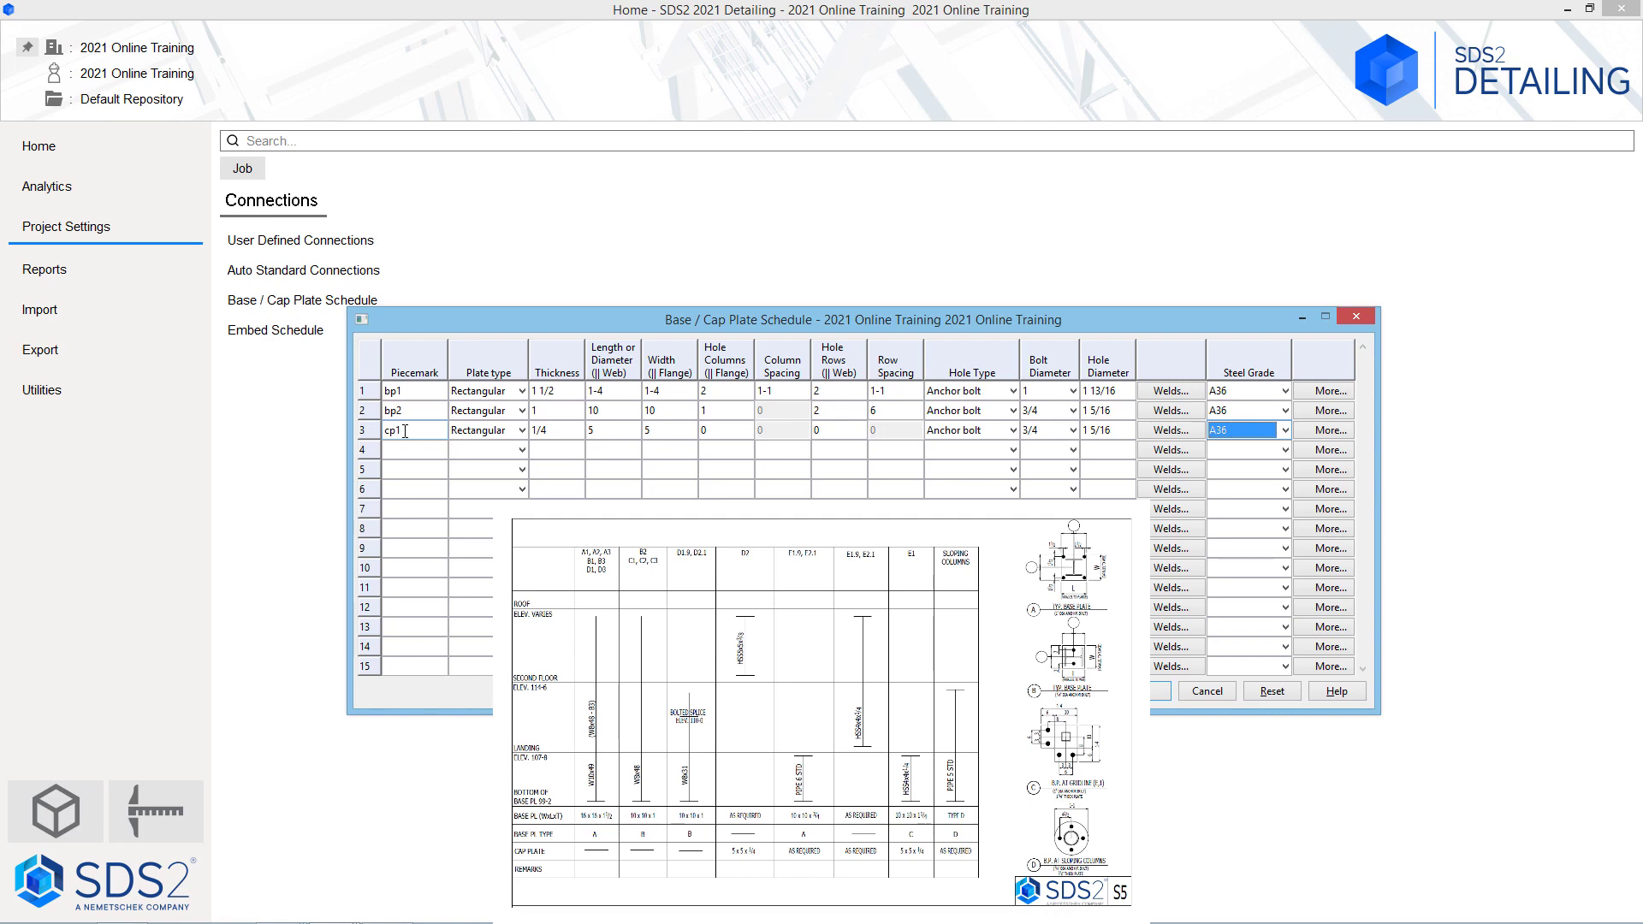
Step: Add rectangular plate bp3 on the fourth row with thickness 3/4, length 10 and width 10
{"action": "key", "text": "Tab"}
{"action": "key", "text": "Tab"}
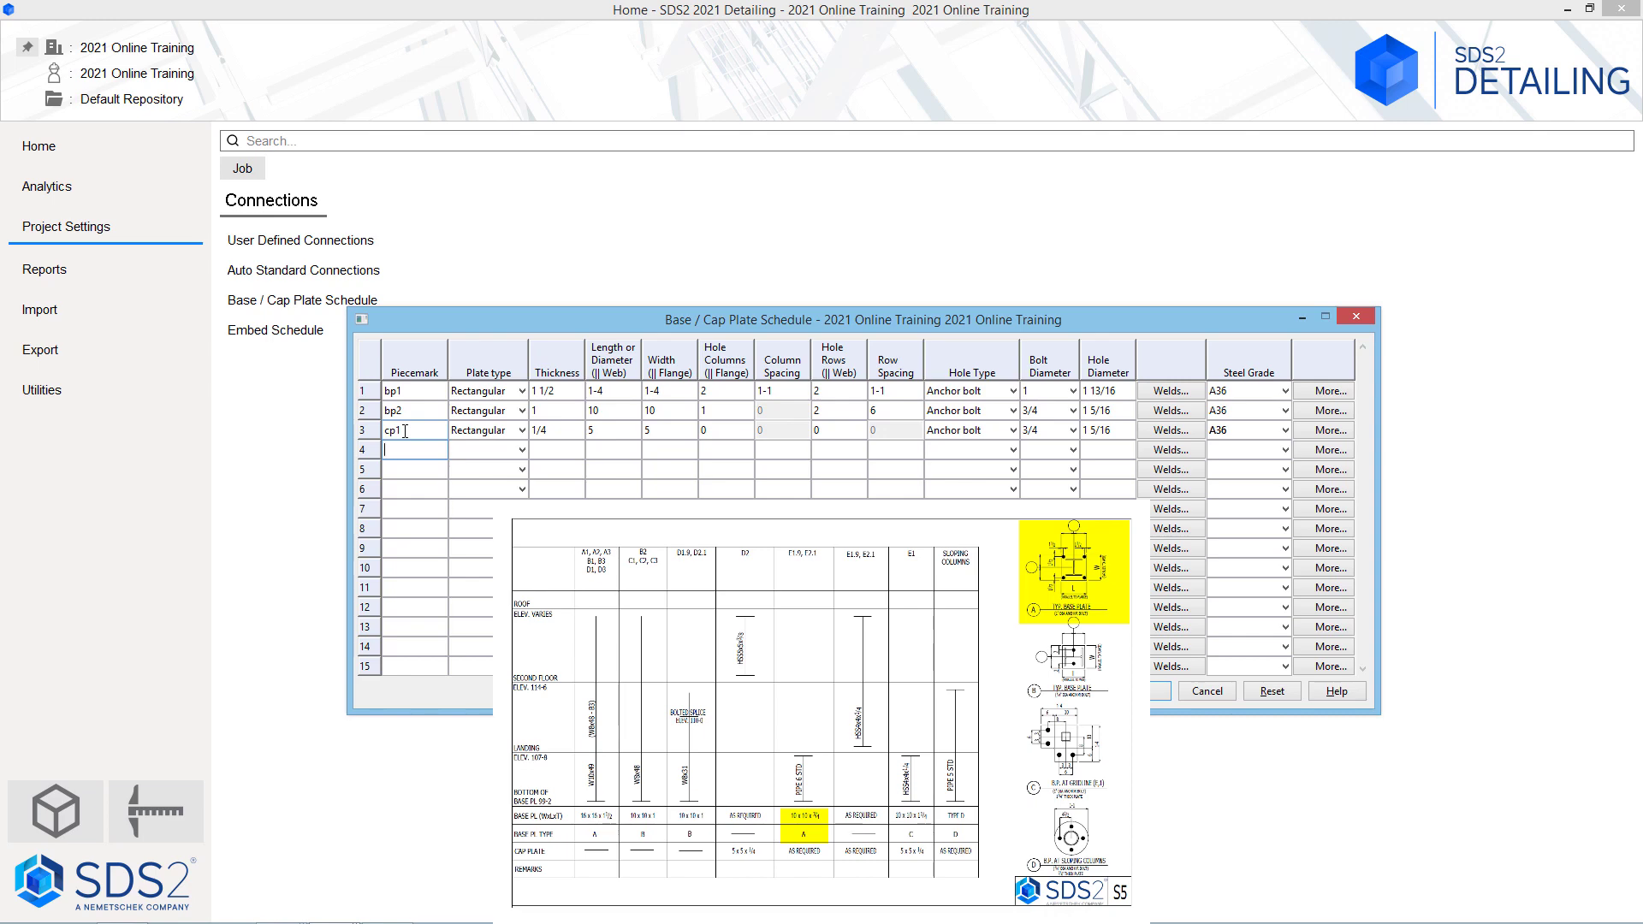
{"action": "type", "text": "bp3"}
{"action": "key", "text": "Tab"}
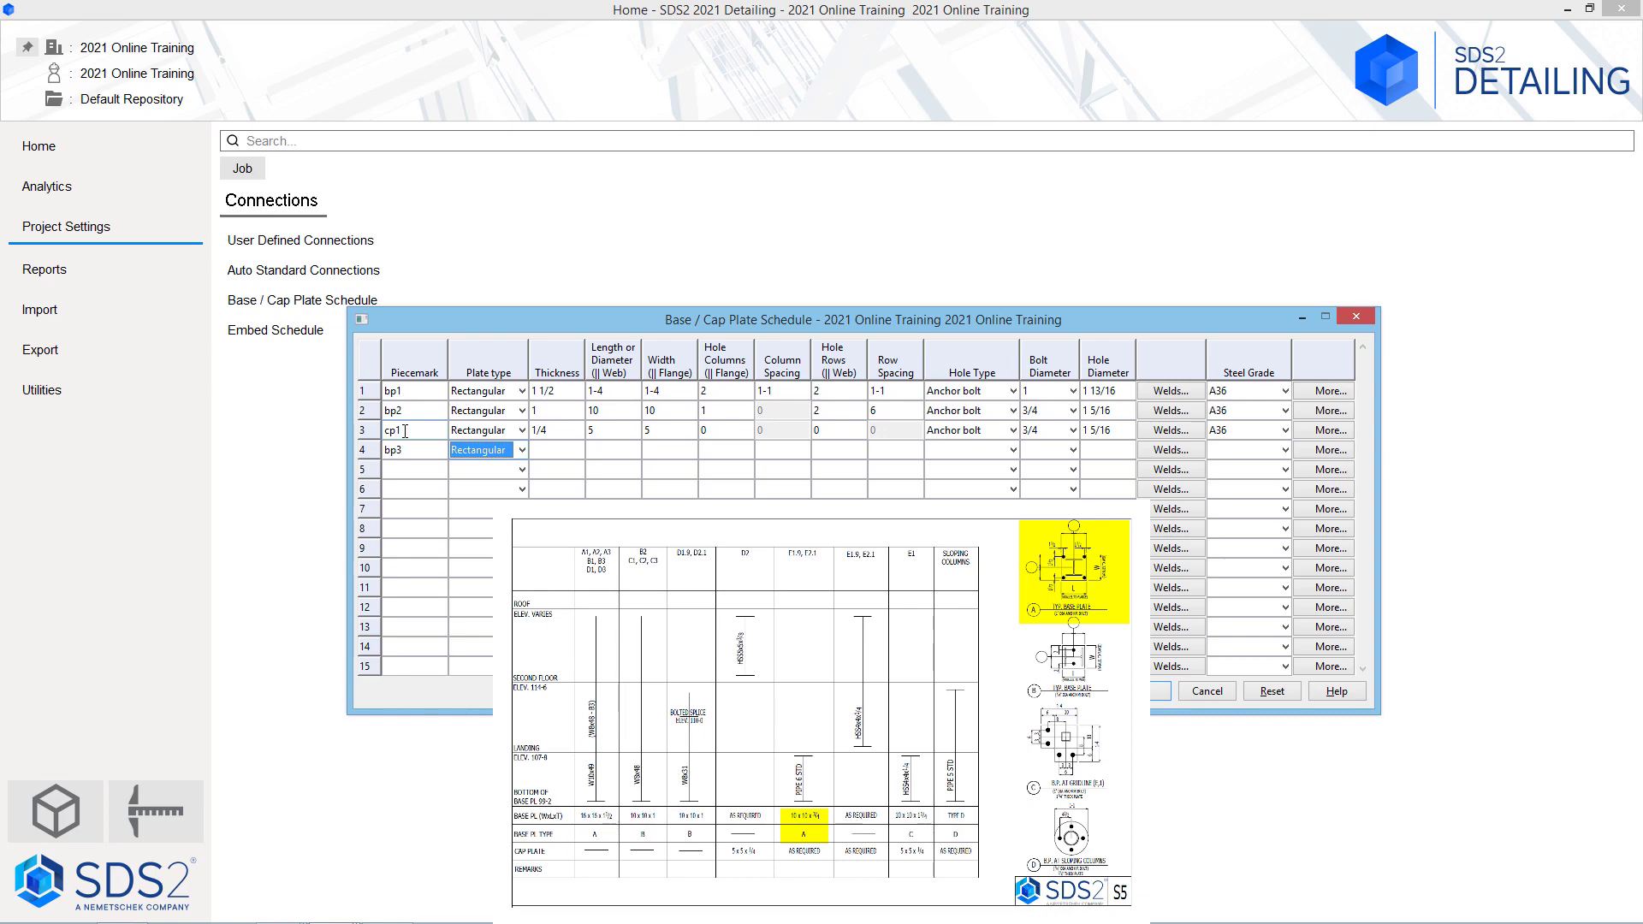
{"action": "key", "text": "Tab"}
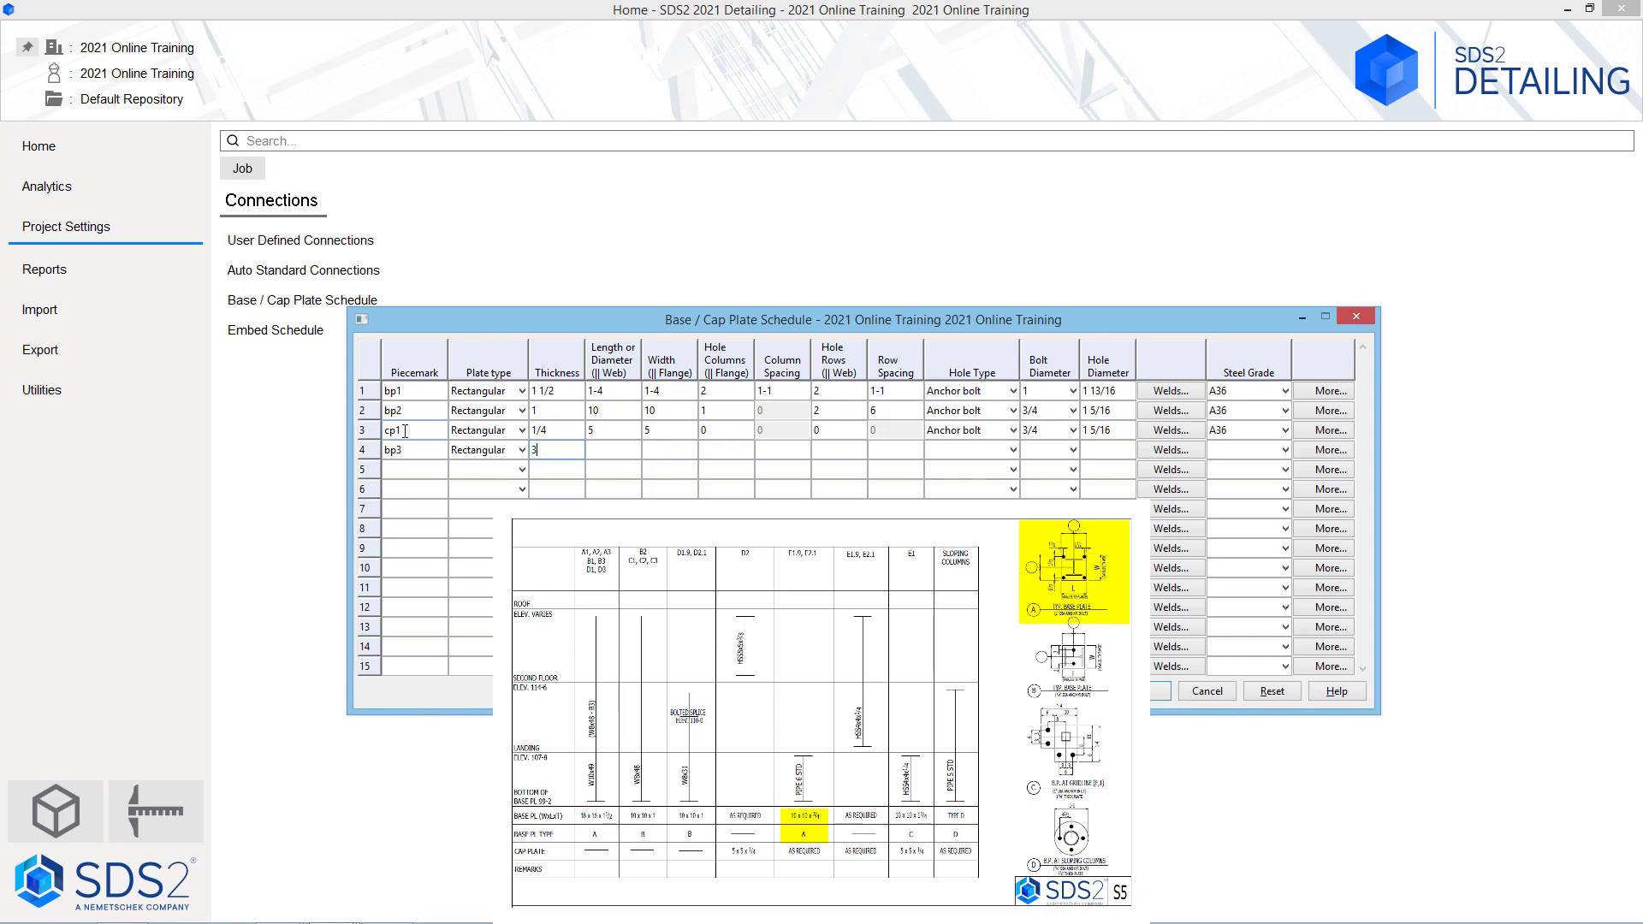
{"action": "type", "text": "3/4"}
{"action": "key", "text": "Tab"}
{"action": "type", "text": "10"}
{"action": "key", "text": "Tab"}
{"action": "type", "text": "10"}
Step: Give plate bp3 two hole columns and two hole rows, each spaced 7, with anchor bolt holes
{"action": "key", "text": "Tab"}
{"action": "key", "text": "Tab"}
{"action": "key", "text": "Tab"}
{"action": "key", "text": "Tab"}
{"action": "type", "text": "7"}
{"action": "key", "text": "Tab"}
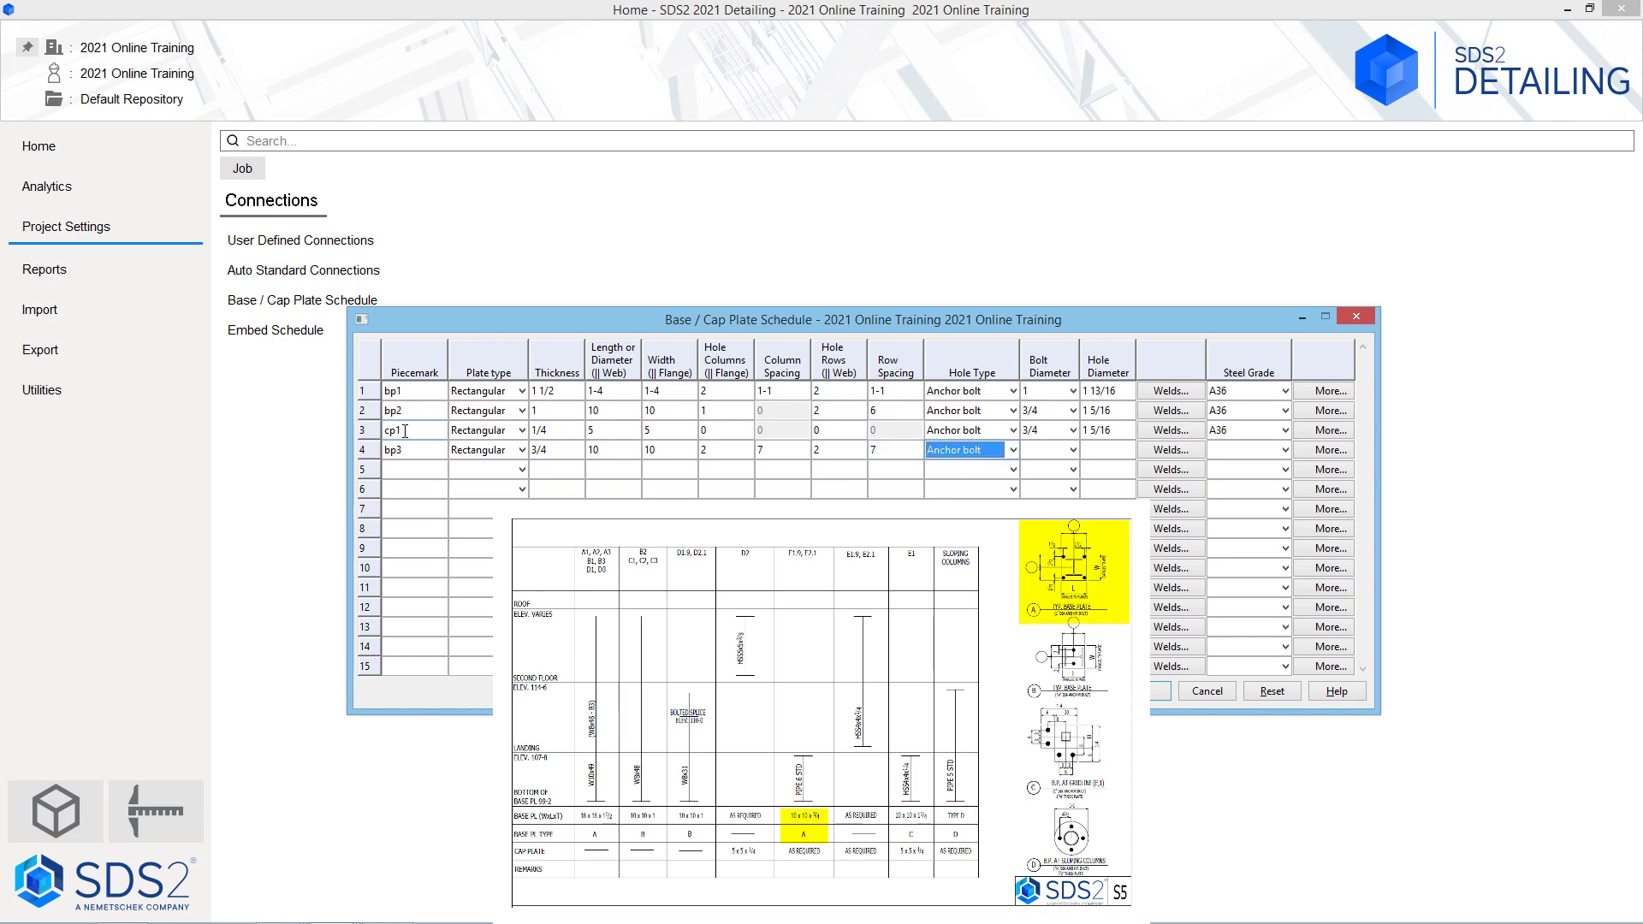
Step: Set plate bp3's bolt diameter to 1 and its steel grade to A36
{"action": "key", "text": "Tab"}
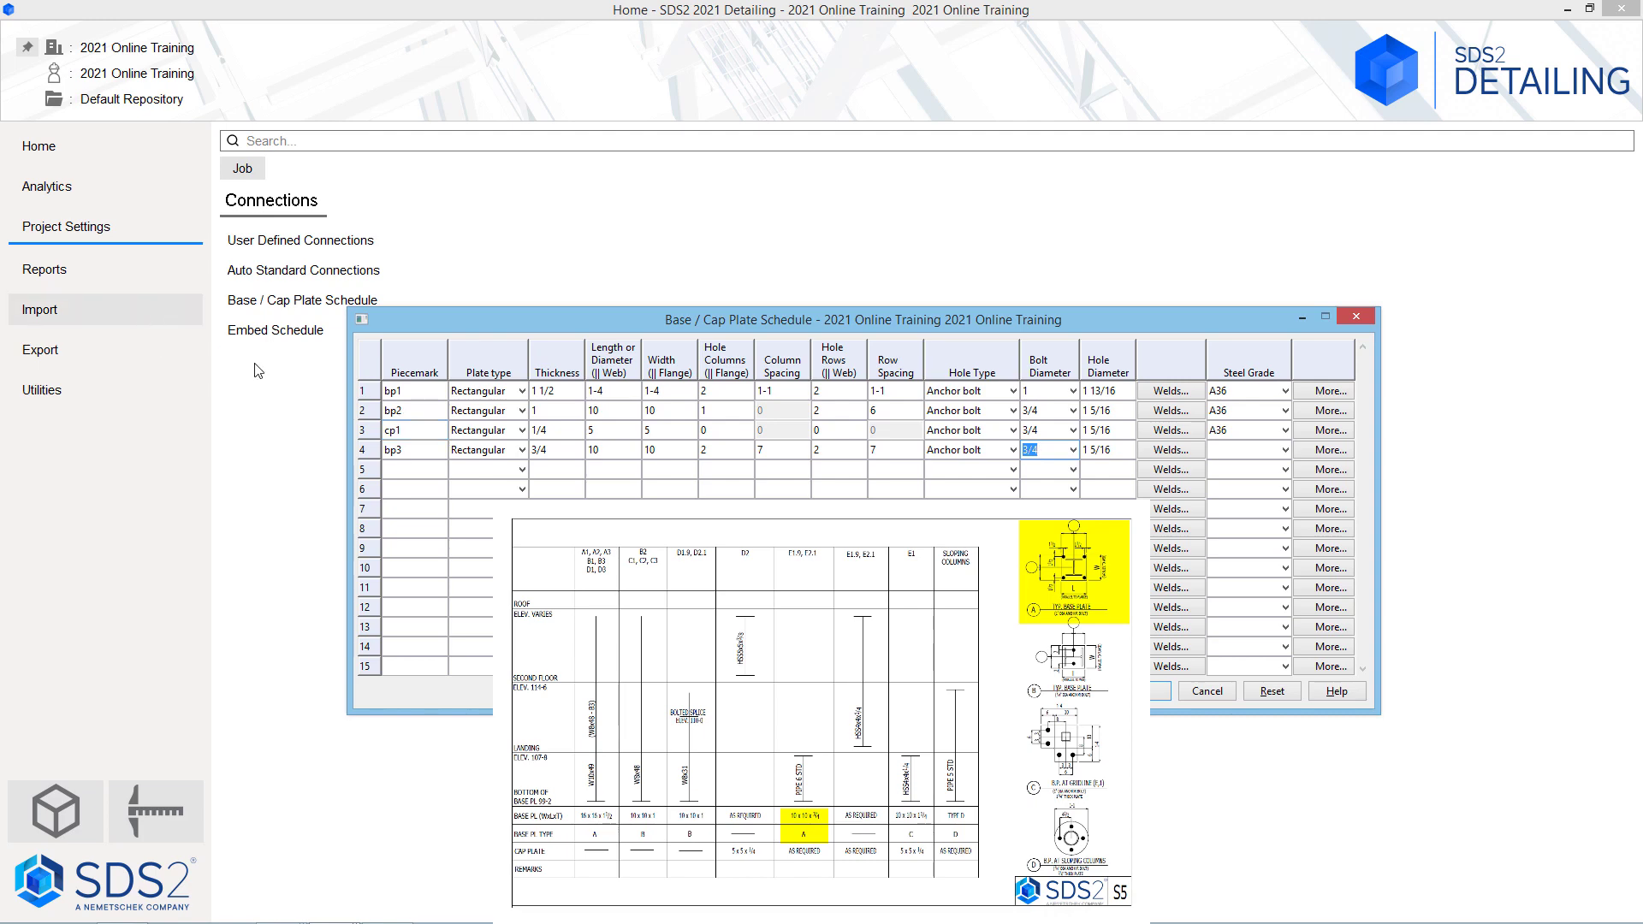
{"action": "left_click", "coordinate": [1071, 453]}
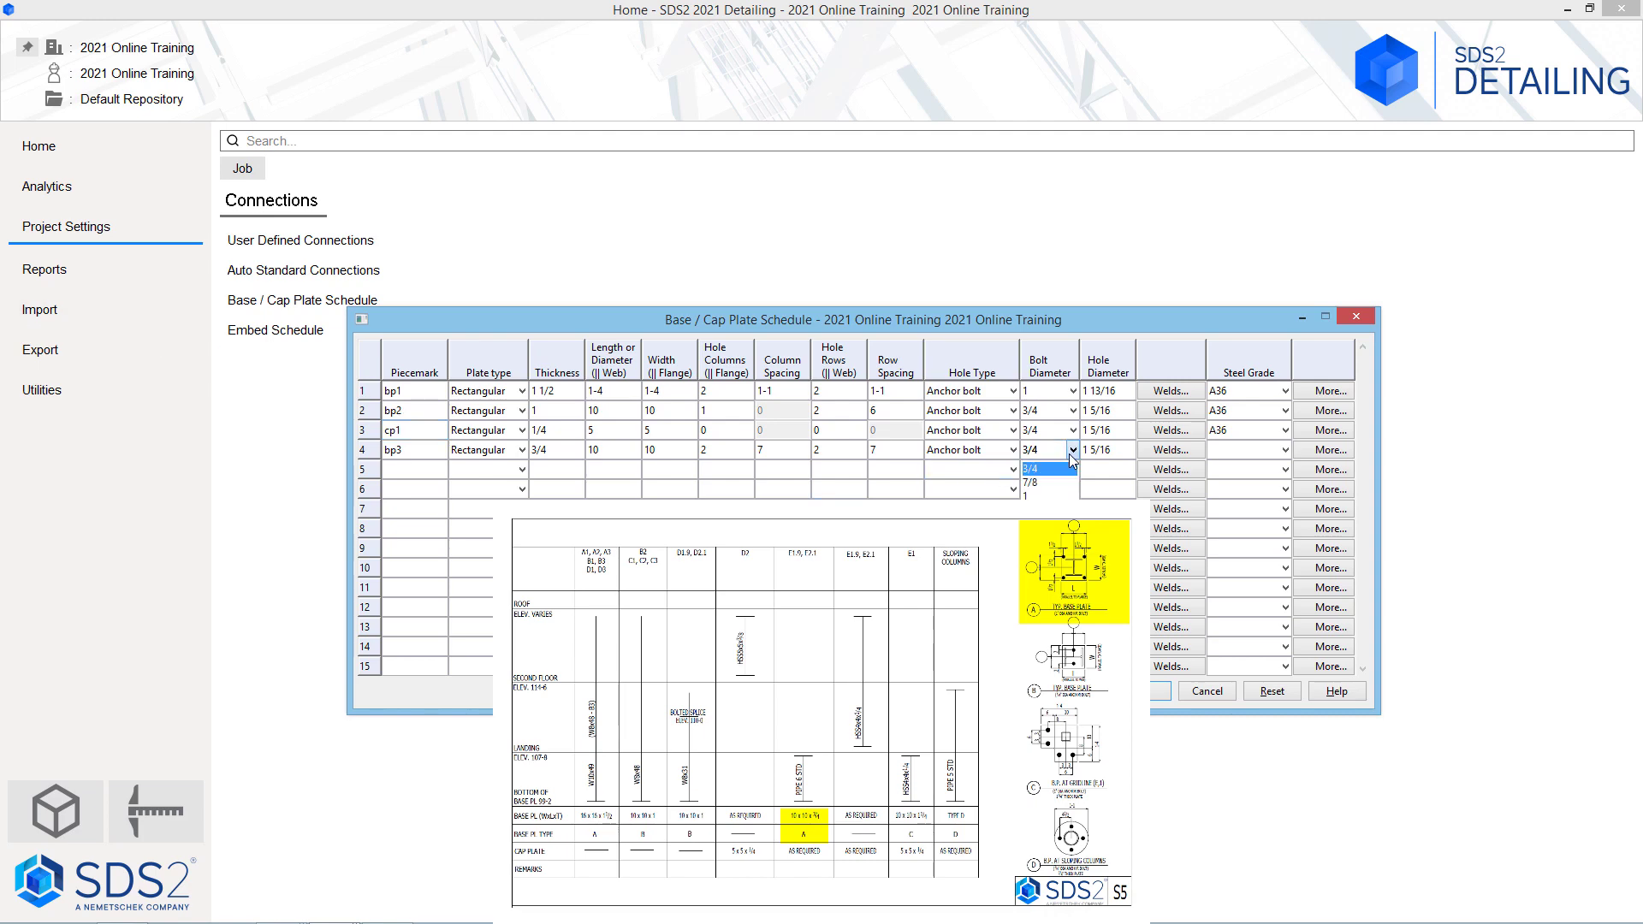
{"action": "left_click", "coordinate": [1040, 495]}
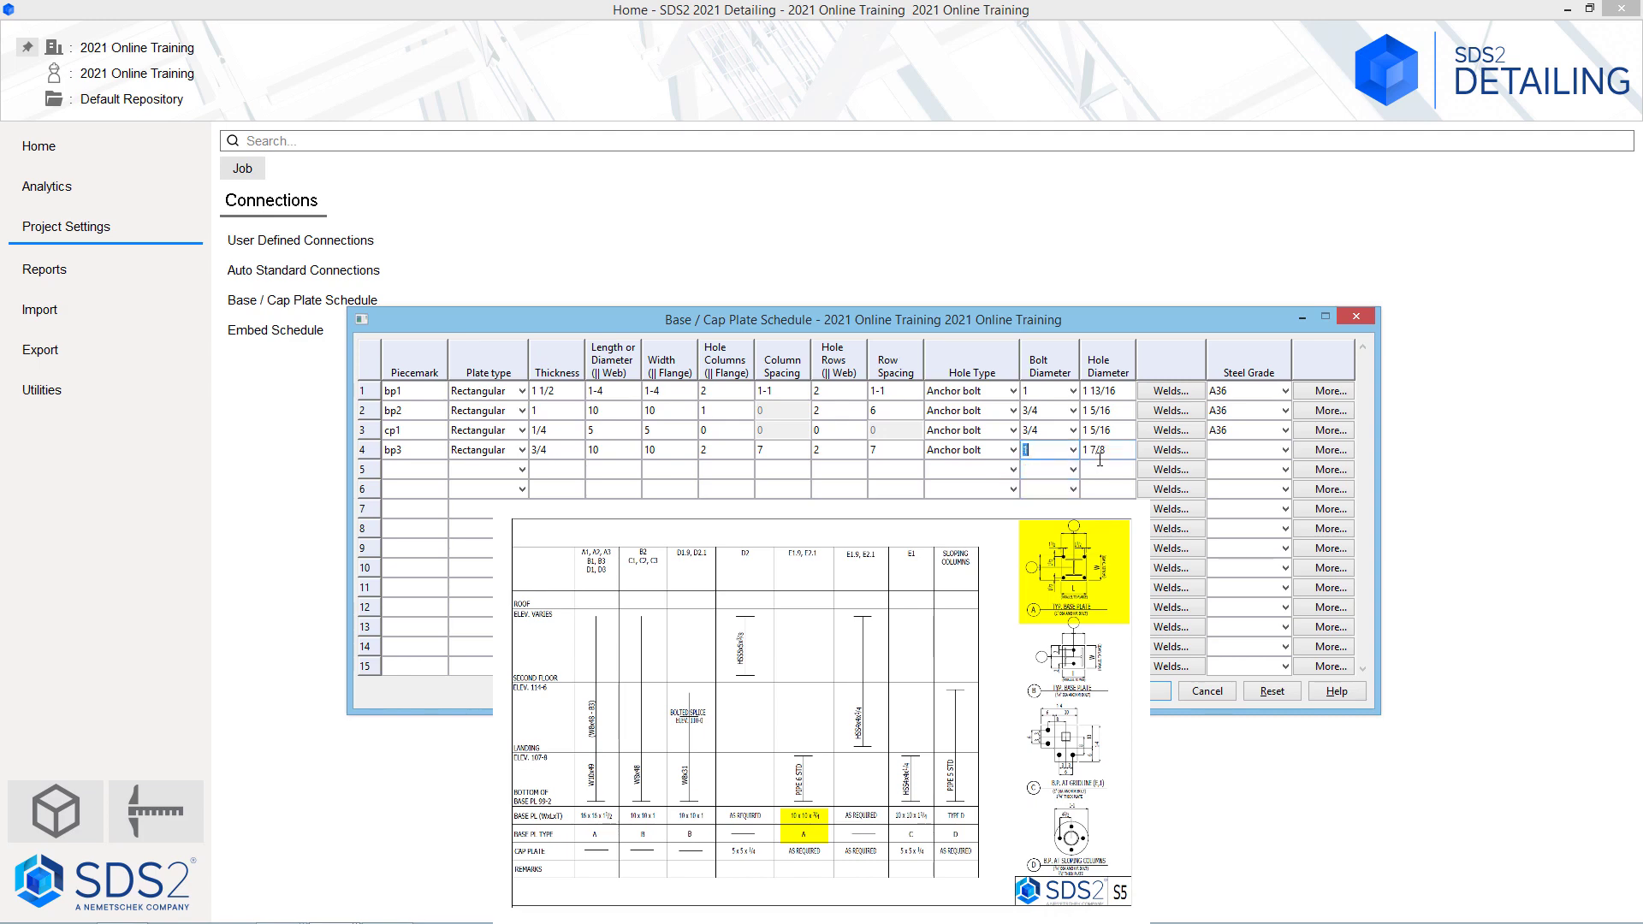
{"action": "left_click", "coordinate": [1245, 450]}
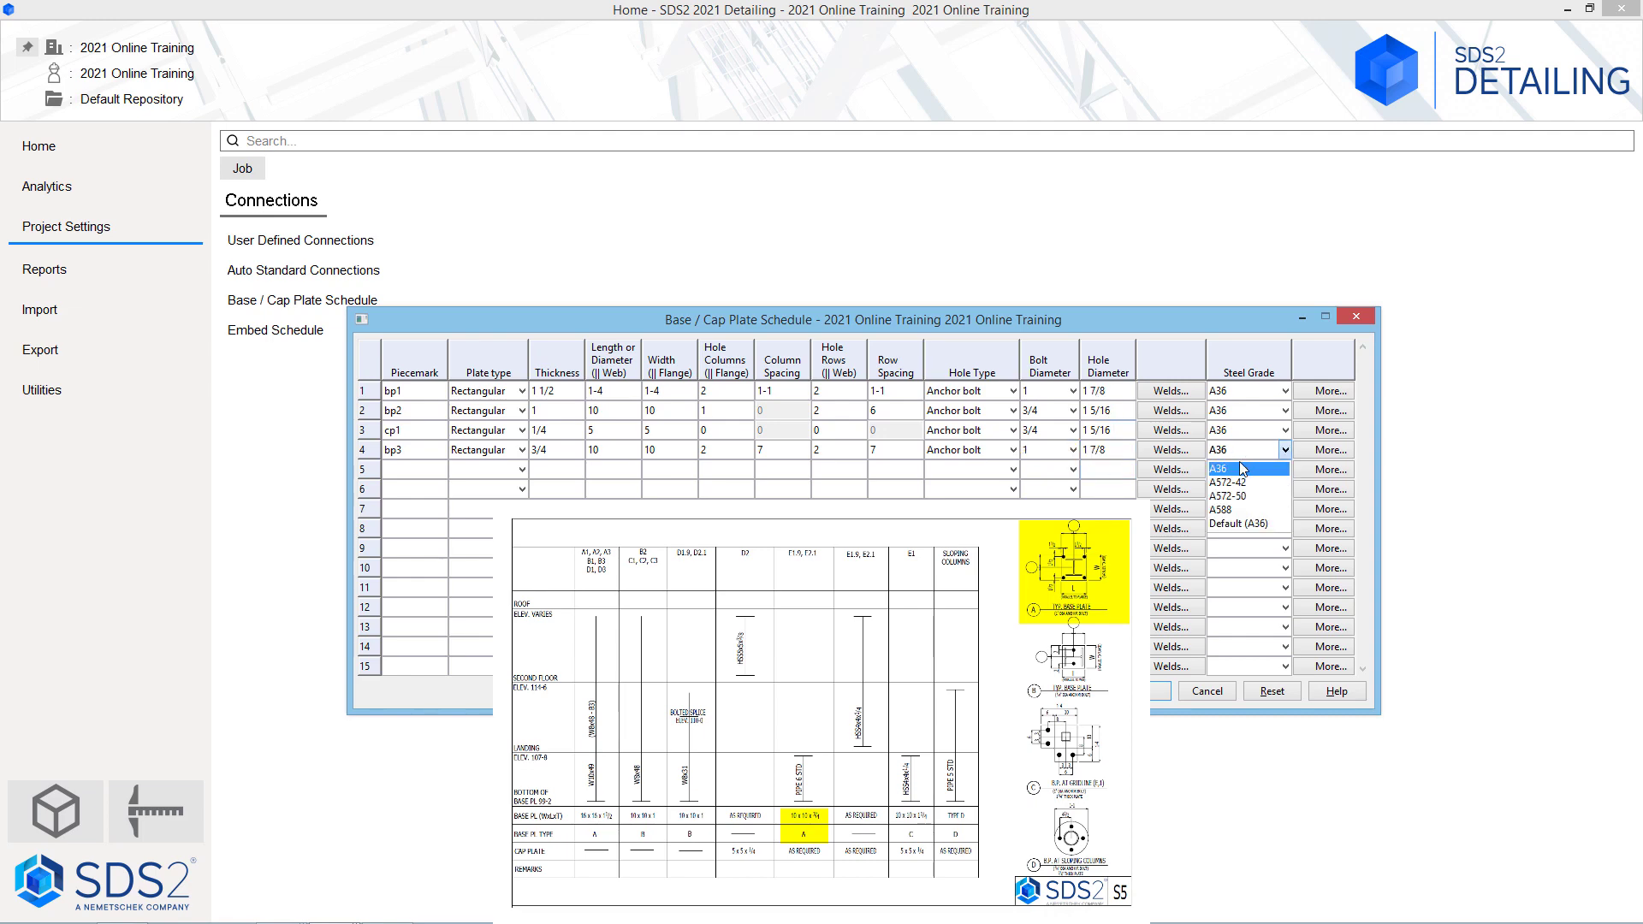
{"action": "left_click", "coordinate": [1242, 469]}
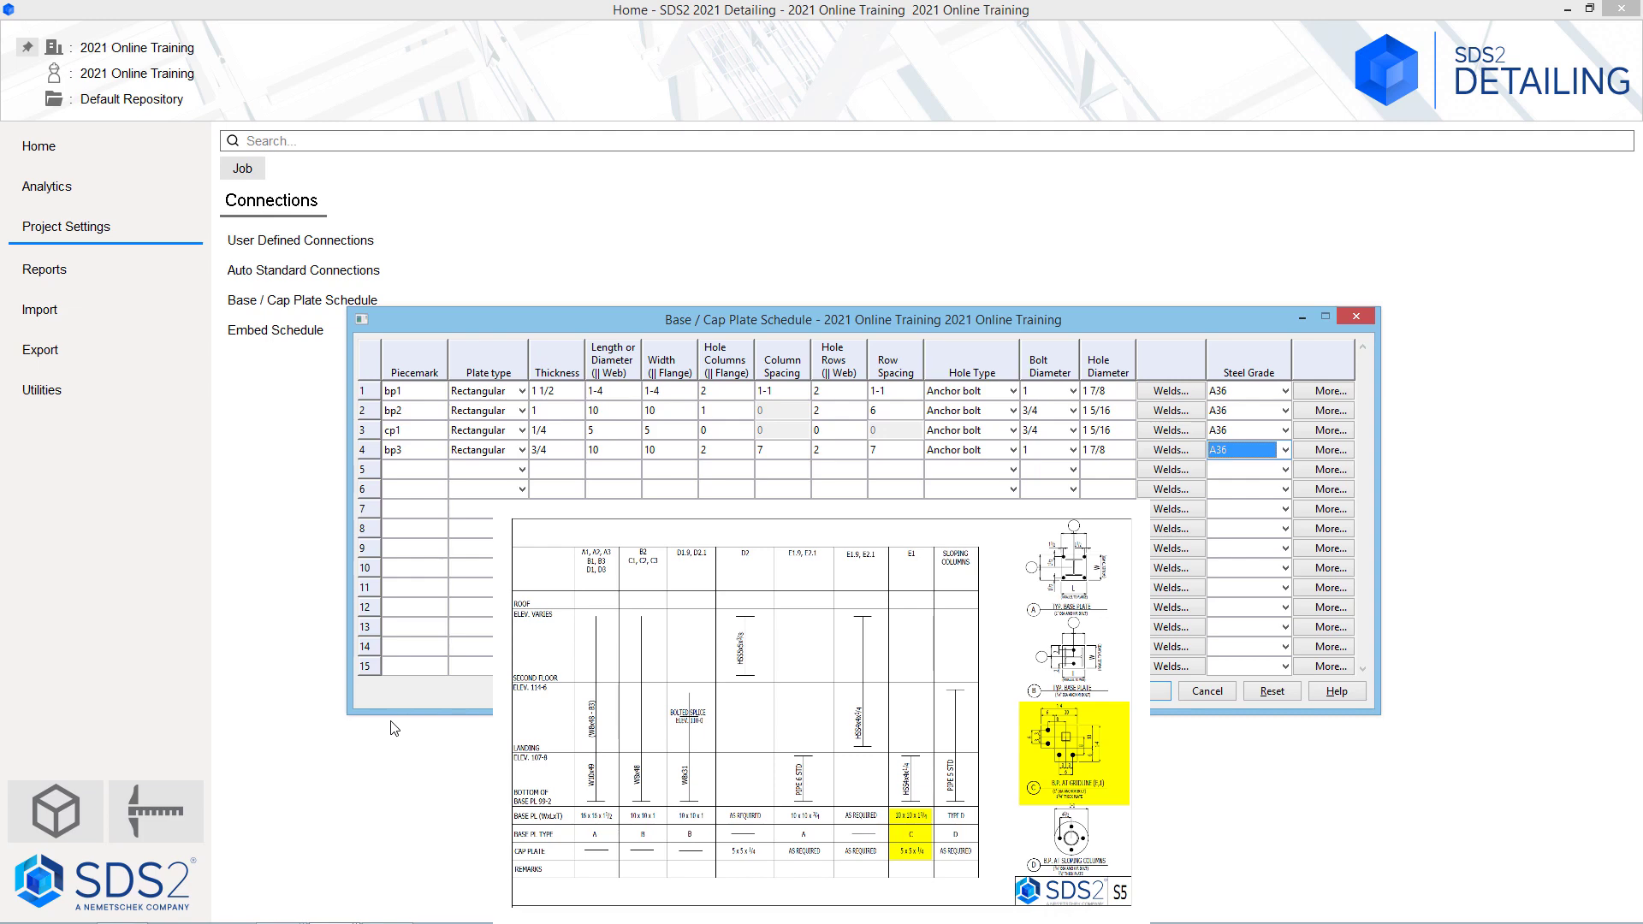
Step: Add rectangular plate bp4 on the fifth row with thickness 1 1/4, length 10 and width 10
{"action": "left_click", "coordinate": [407, 472]}
{"action": "type", "text": "bp4"}
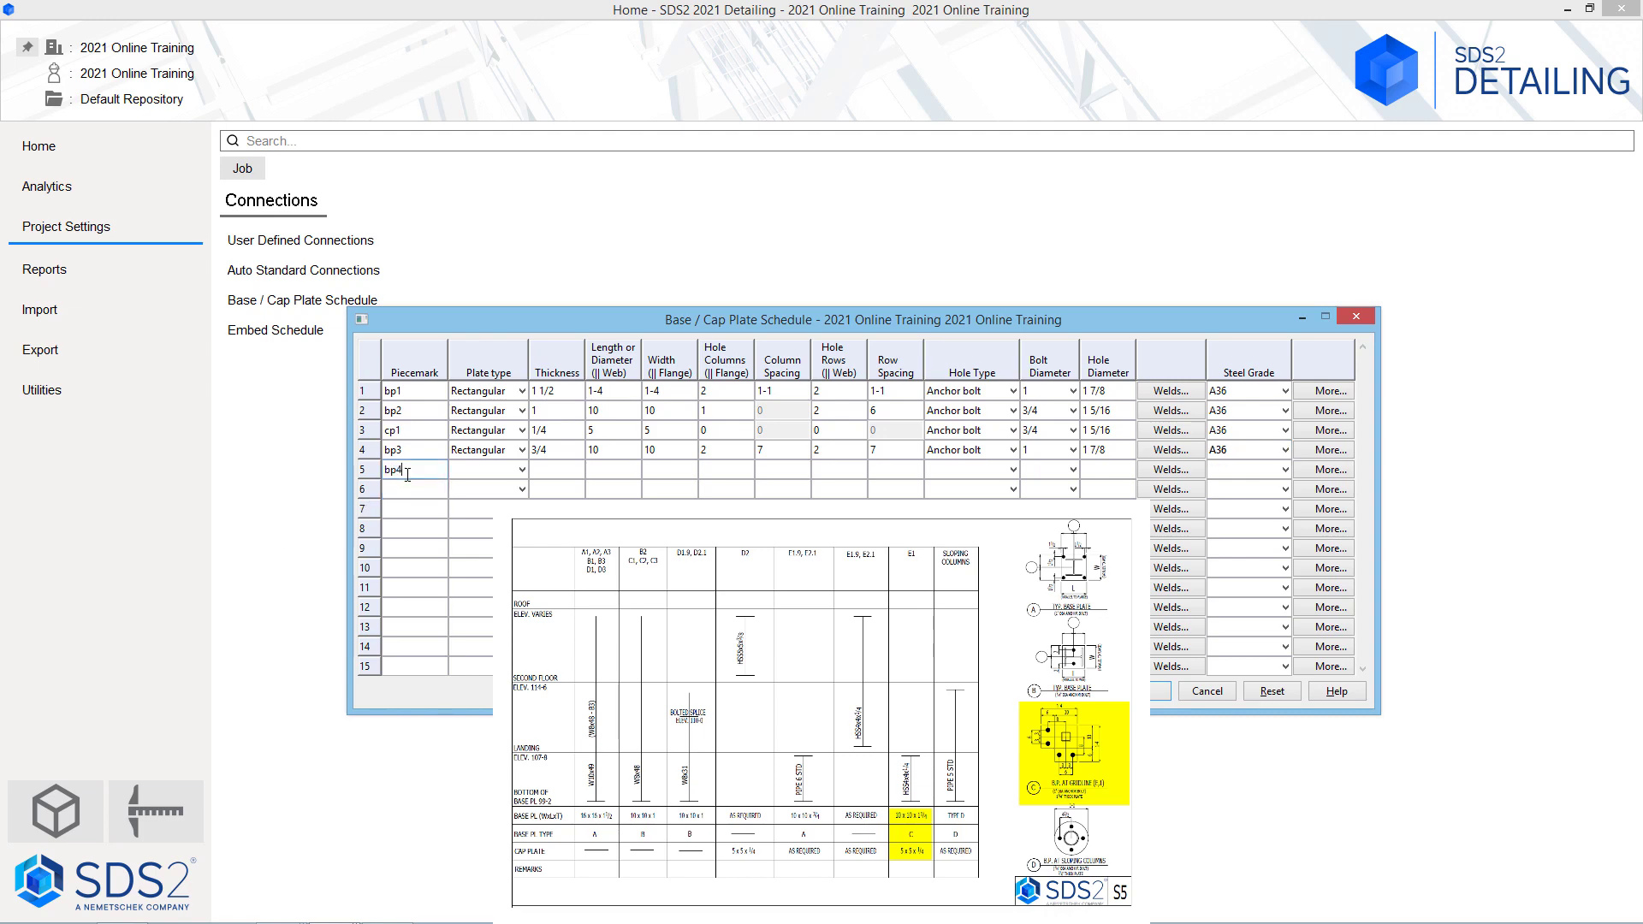
{"action": "key", "text": "Tab"}
{"action": "key", "text": "Tab"}
{"action": "type", "text": "1 1/4"}
{"action": "key", "text": "Tab"}
{"action": "type", "text": "10"}
{"action": "key", "text": "Tab"}
{"action": "type", "text": "10"}
{"action": "key", "text": "Tab"}
Step: Set plate bp4's hole columns and rows to 0, with hole type Anchor bolt, bolt diameter 1 and steel grade A36
{"action": "type", "text": "0"}
{"action": "key", "text": "Tab"}
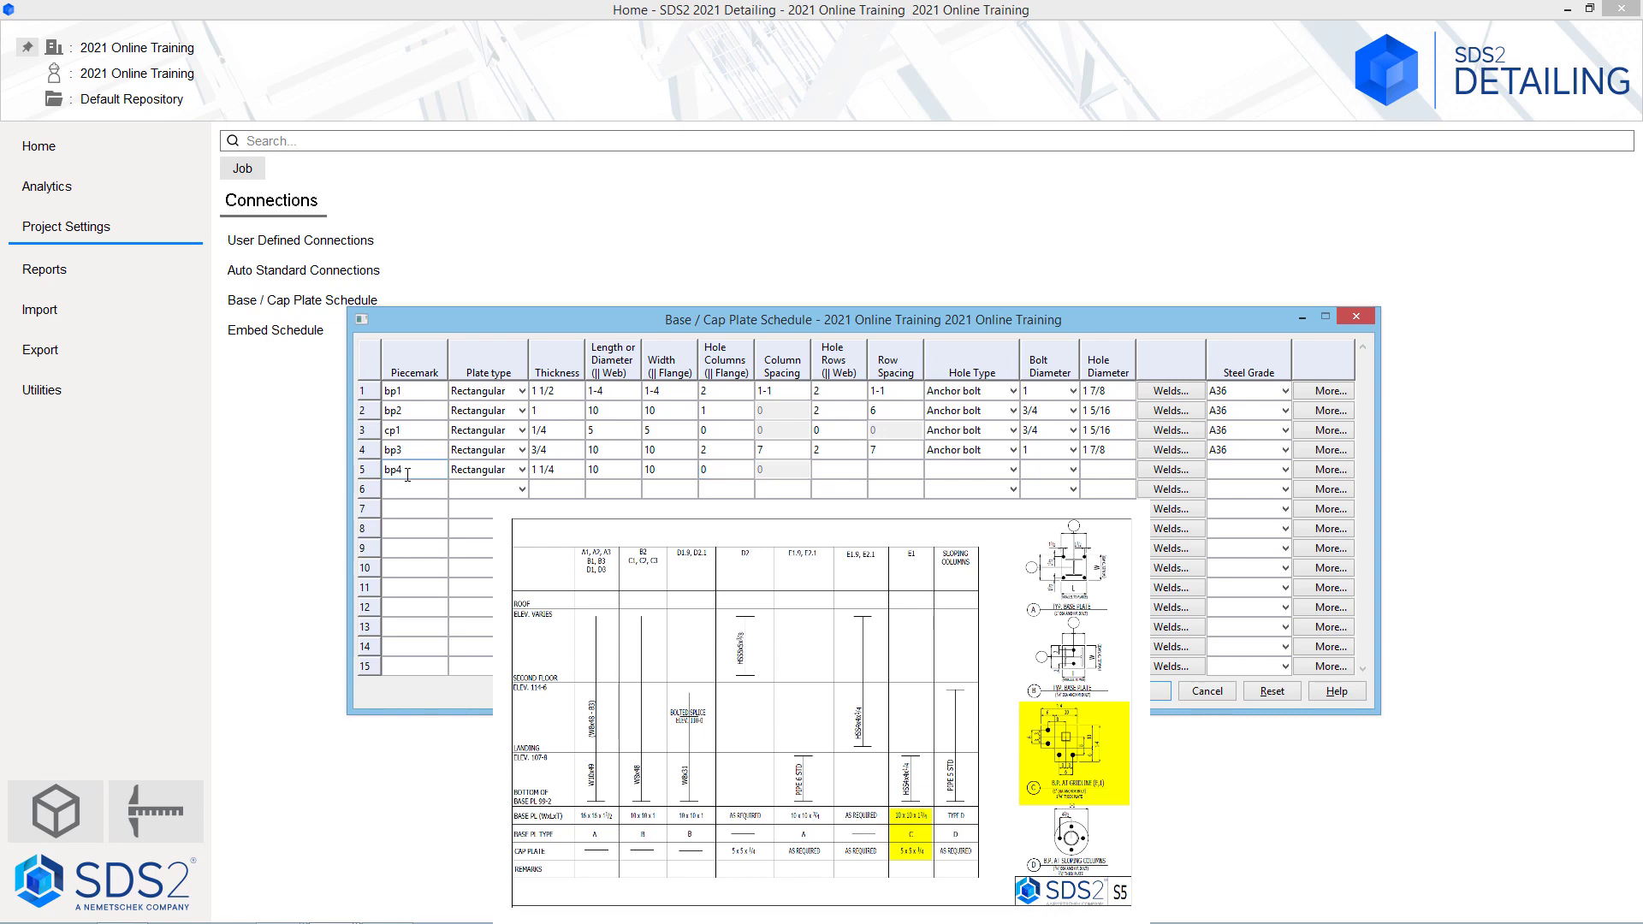
{"action": "type", "text": "0"}
{"action": "key", "text": "Tab"}
{"action": "key", "text": "a"}
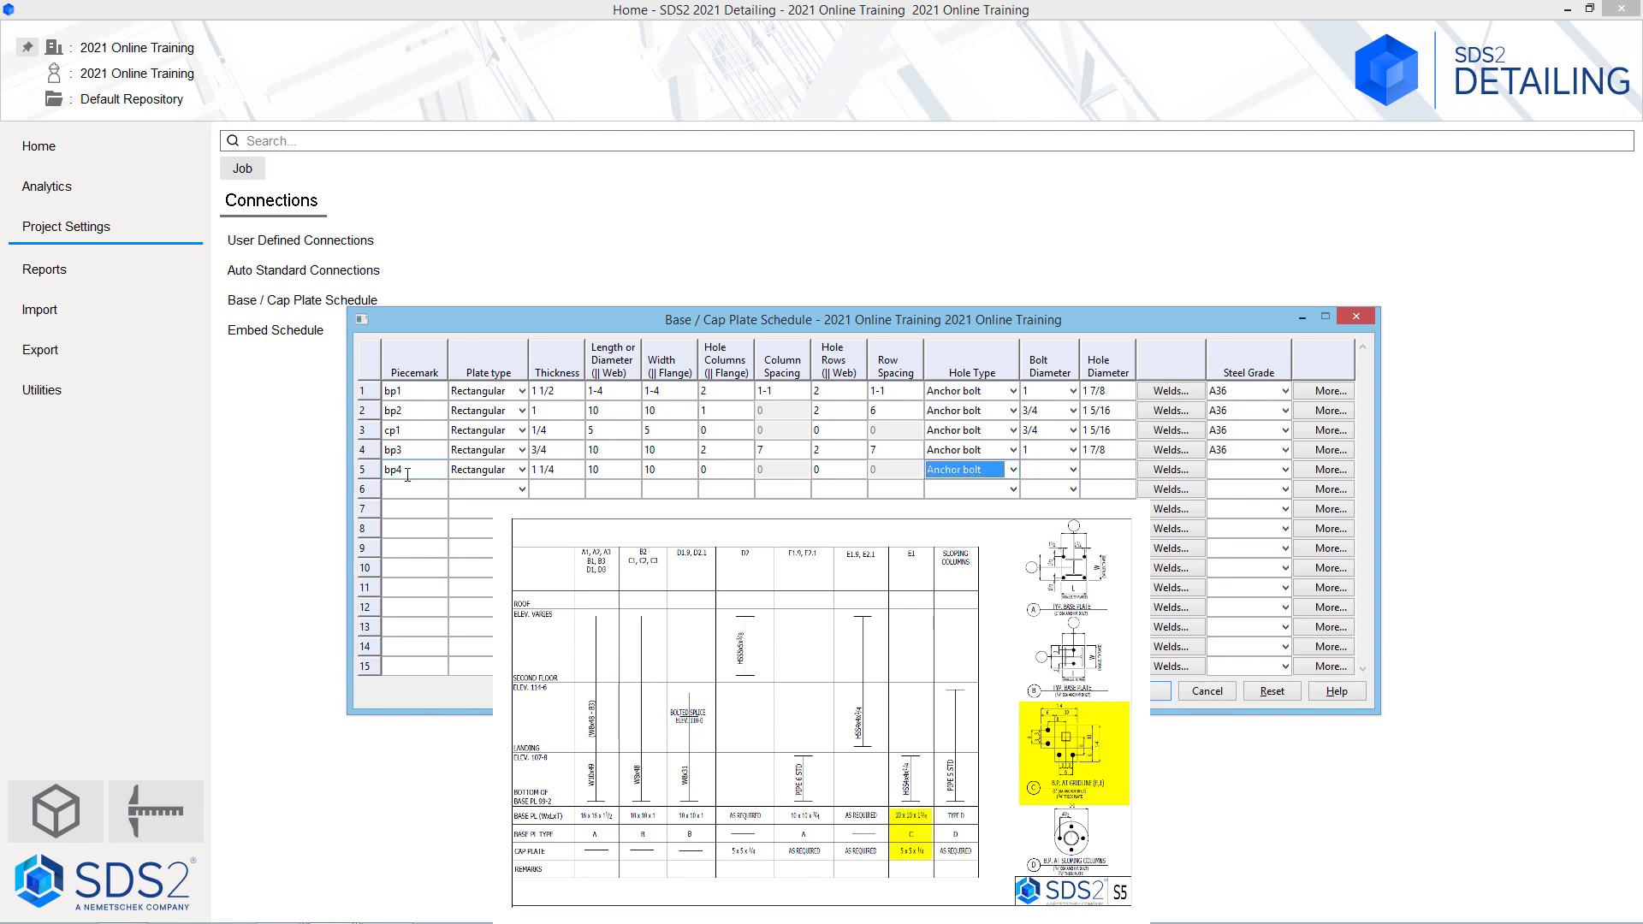
{"action": "key", "text": "Tab"}
{"action": "key", "text": "3"}
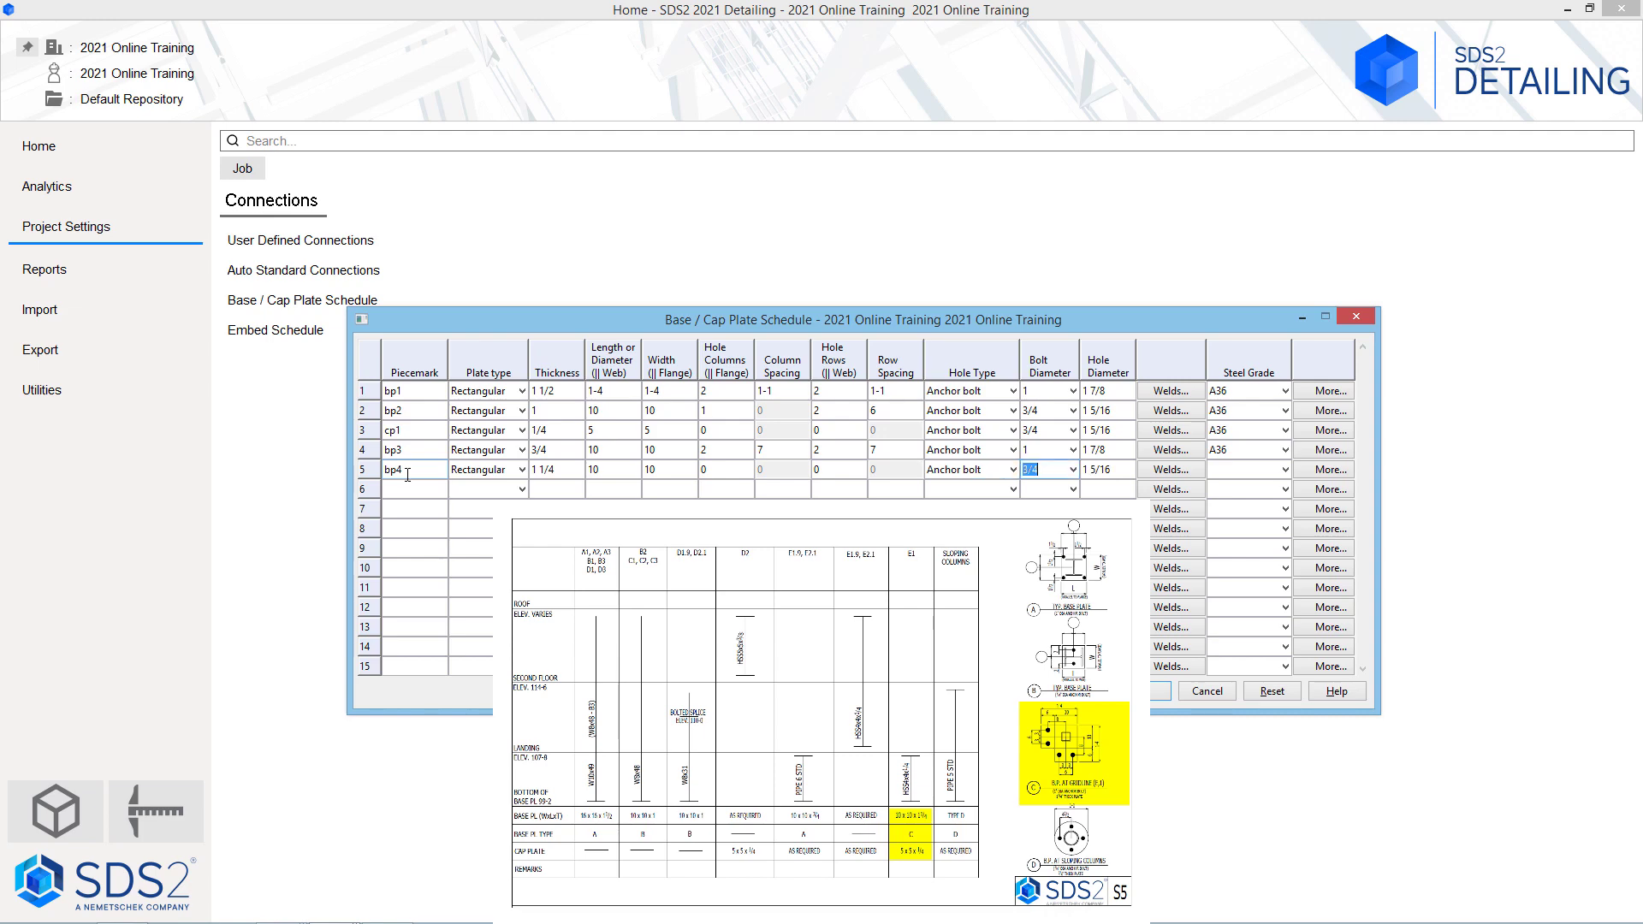
{"action": "key", "text": "1"}
{"action": "key", "text": "Tab"}
{"action": "key", "text": "Tab"}
{"action": "key", "text": "Tab"}
{"action": "key", "text": "a"}
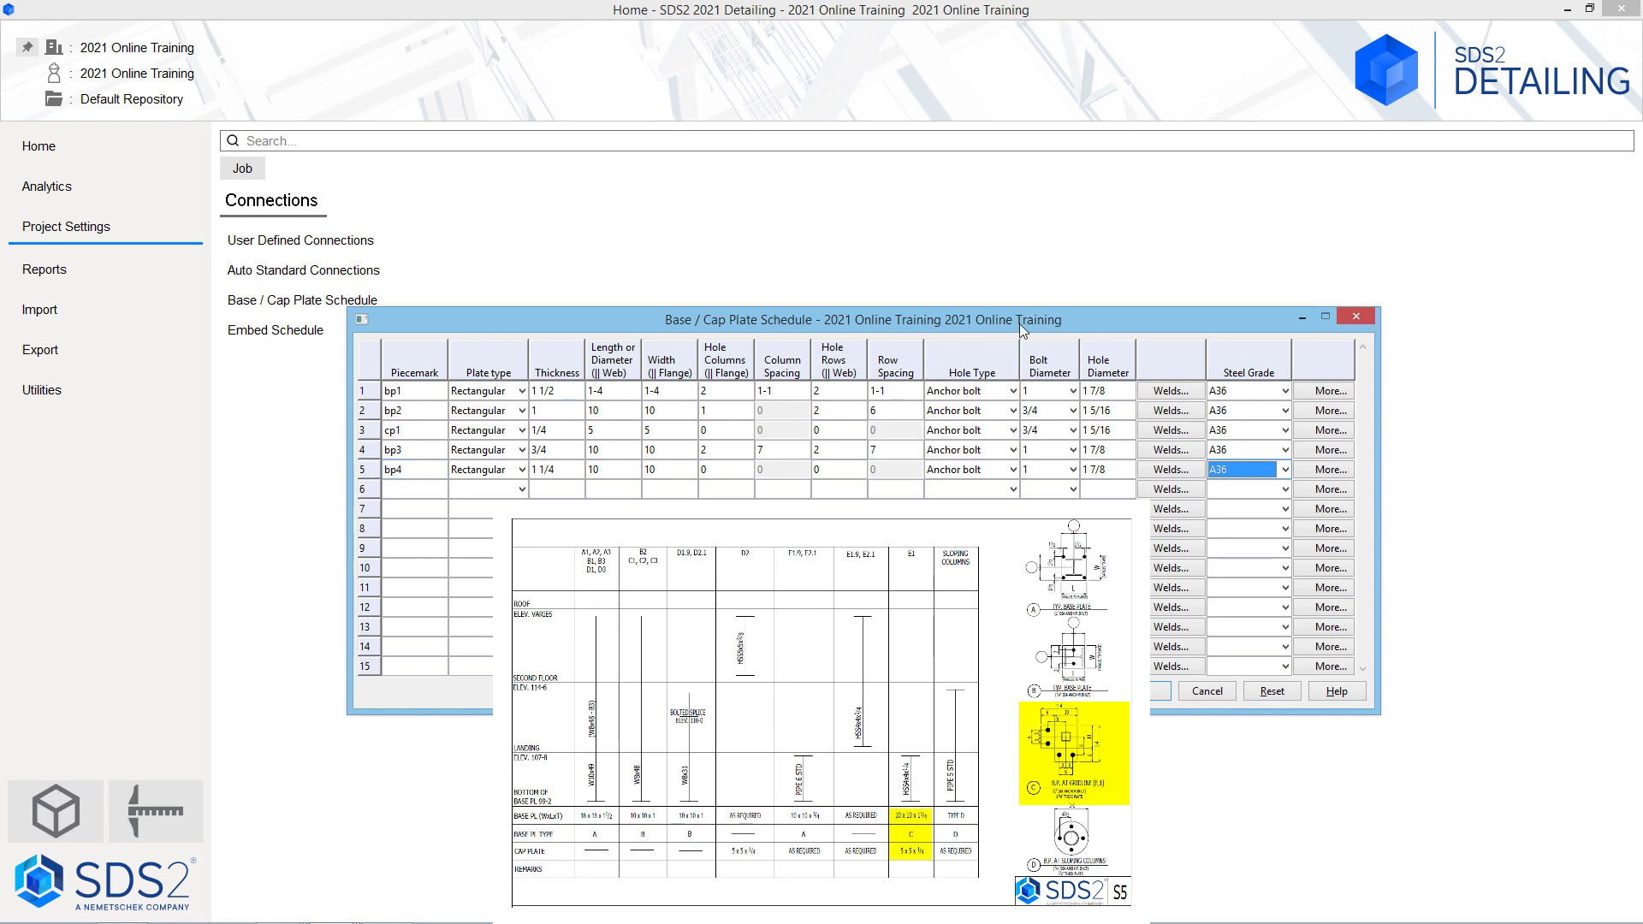
Step: In bp4's advanced options, define the left-side leg and holes: 8 horizontally to the first column, 3 vertically to the first NS hole, 1 FS row
{"action": "left_click", "coordinate": [1331, 470]}
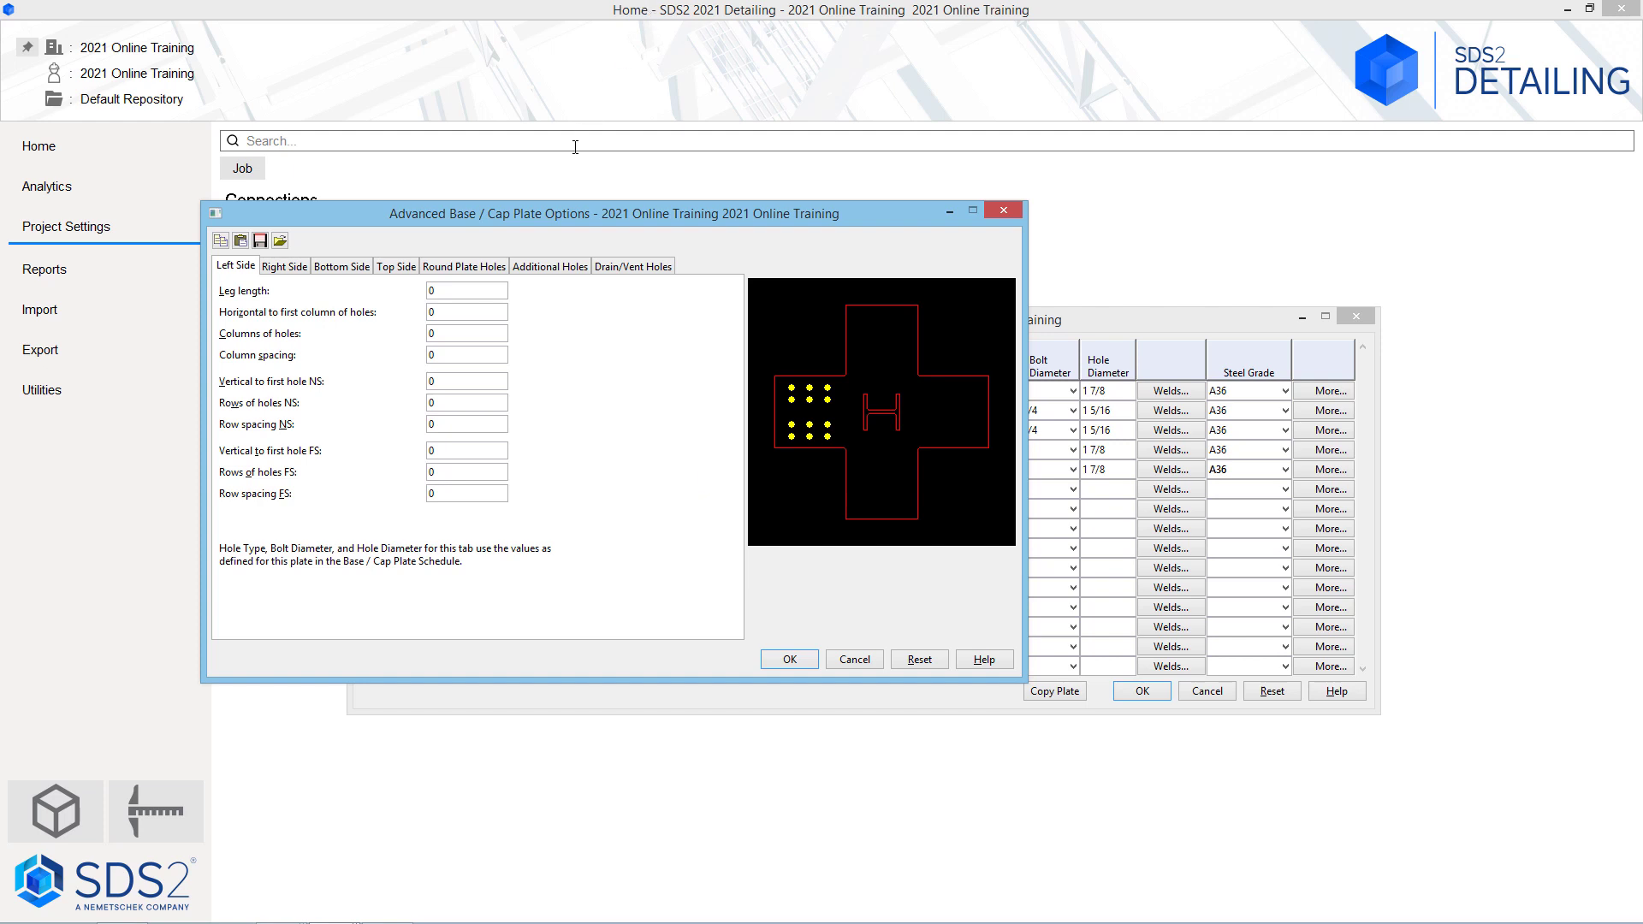
{"action": "left_click", "coordinate": [561, 266]}
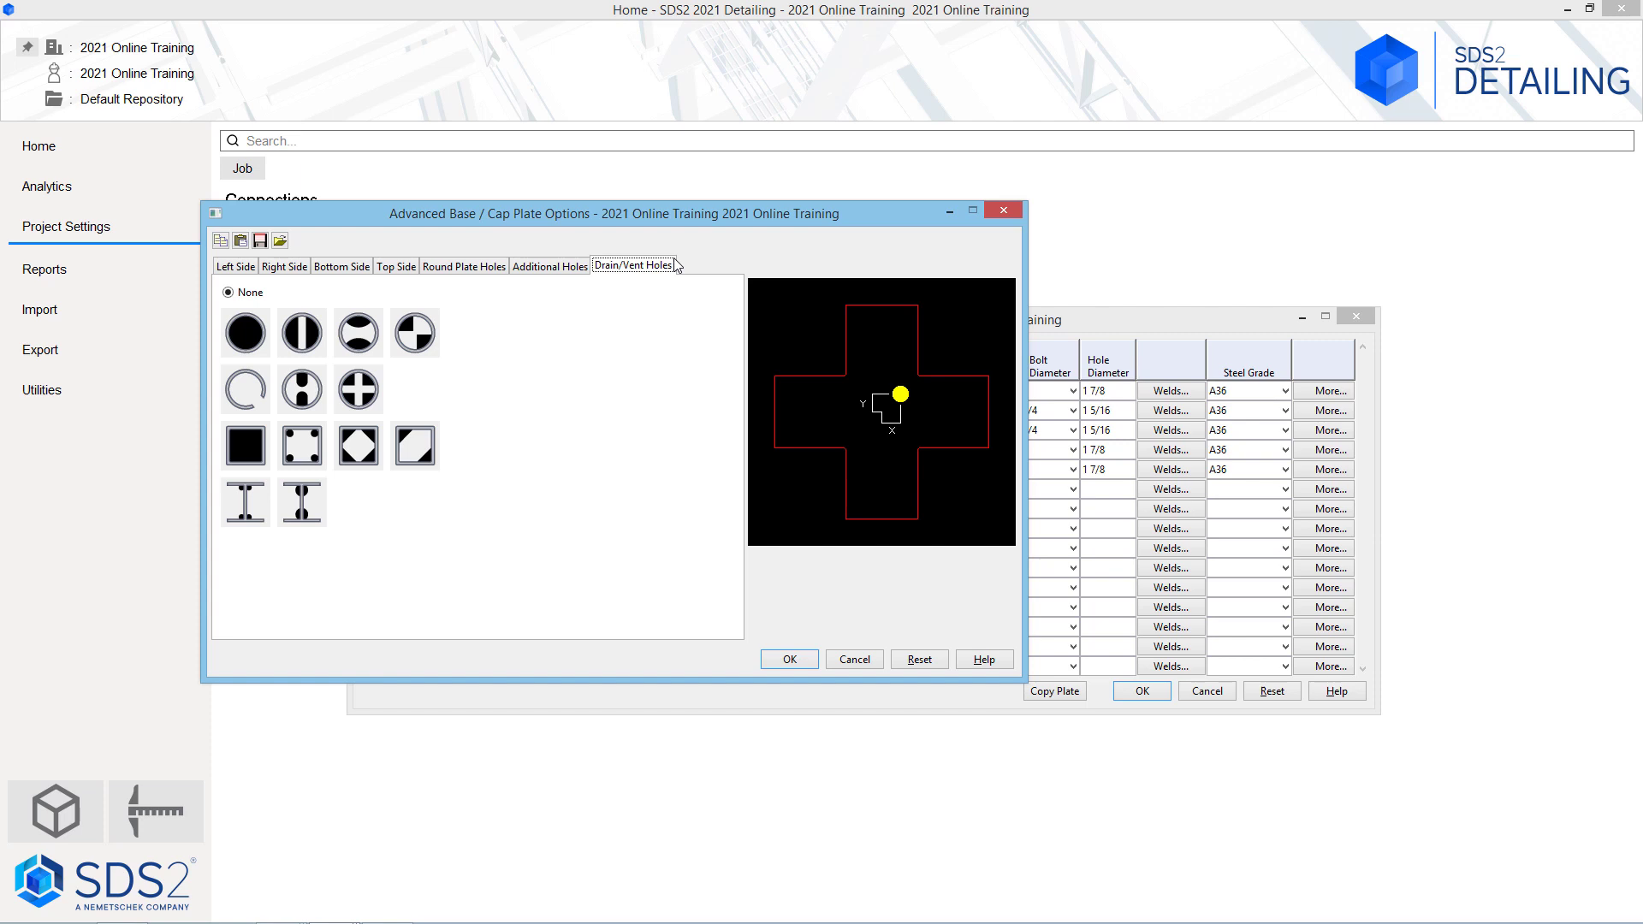
{"action": "left_click", "coordinate": [236, 267]}
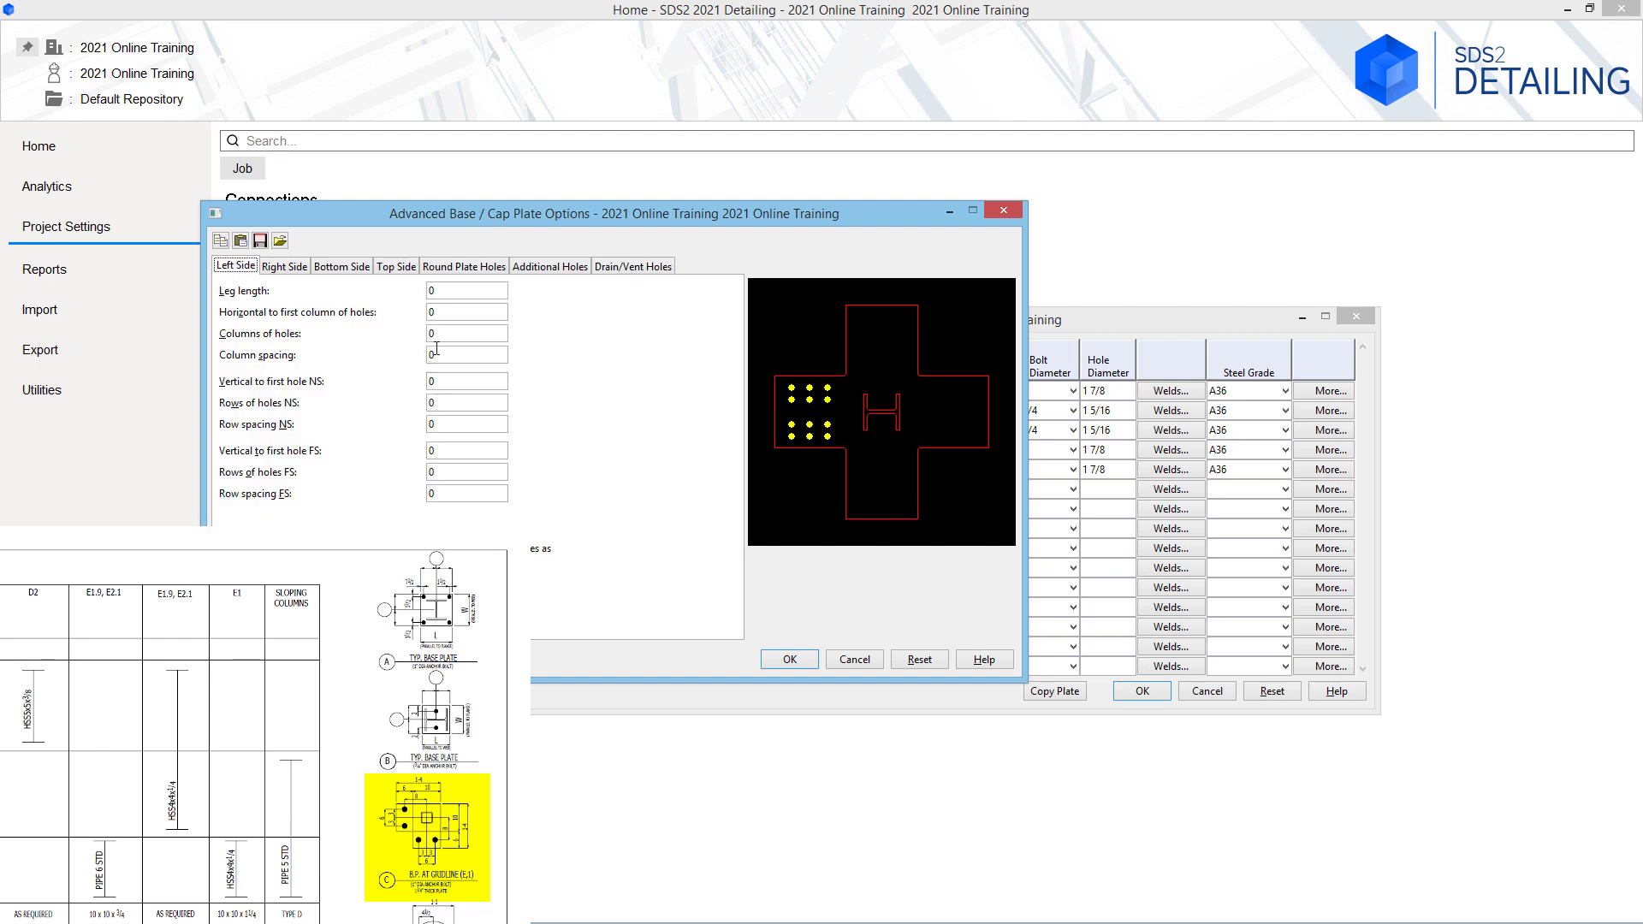
{"action": "left_click", "coordinate": [480, 294]}
{"action": "key", "text": "Tab"}
{"action": "type", "text": "8"}
{"action": "key", "text": "Tab"}
{"action": "key", "text": "Tab"}
{"action": "key", "text": "Tab"}
{"action": "type", "text": "3"}
{"action": "key", "text": "Tab"}
{"action": "key", "text": "Tab"}
{"action": "key", "text": "Tab"}
{"action": "key", "text": "Tab"}
{"action": "type", "text": "1"}
Step: Define bp4's bottom-side leg with length 6, vertical distance to the first holes 8 and 1 row of holes
{"action": "left_click", "coordinate": [343, 266]}
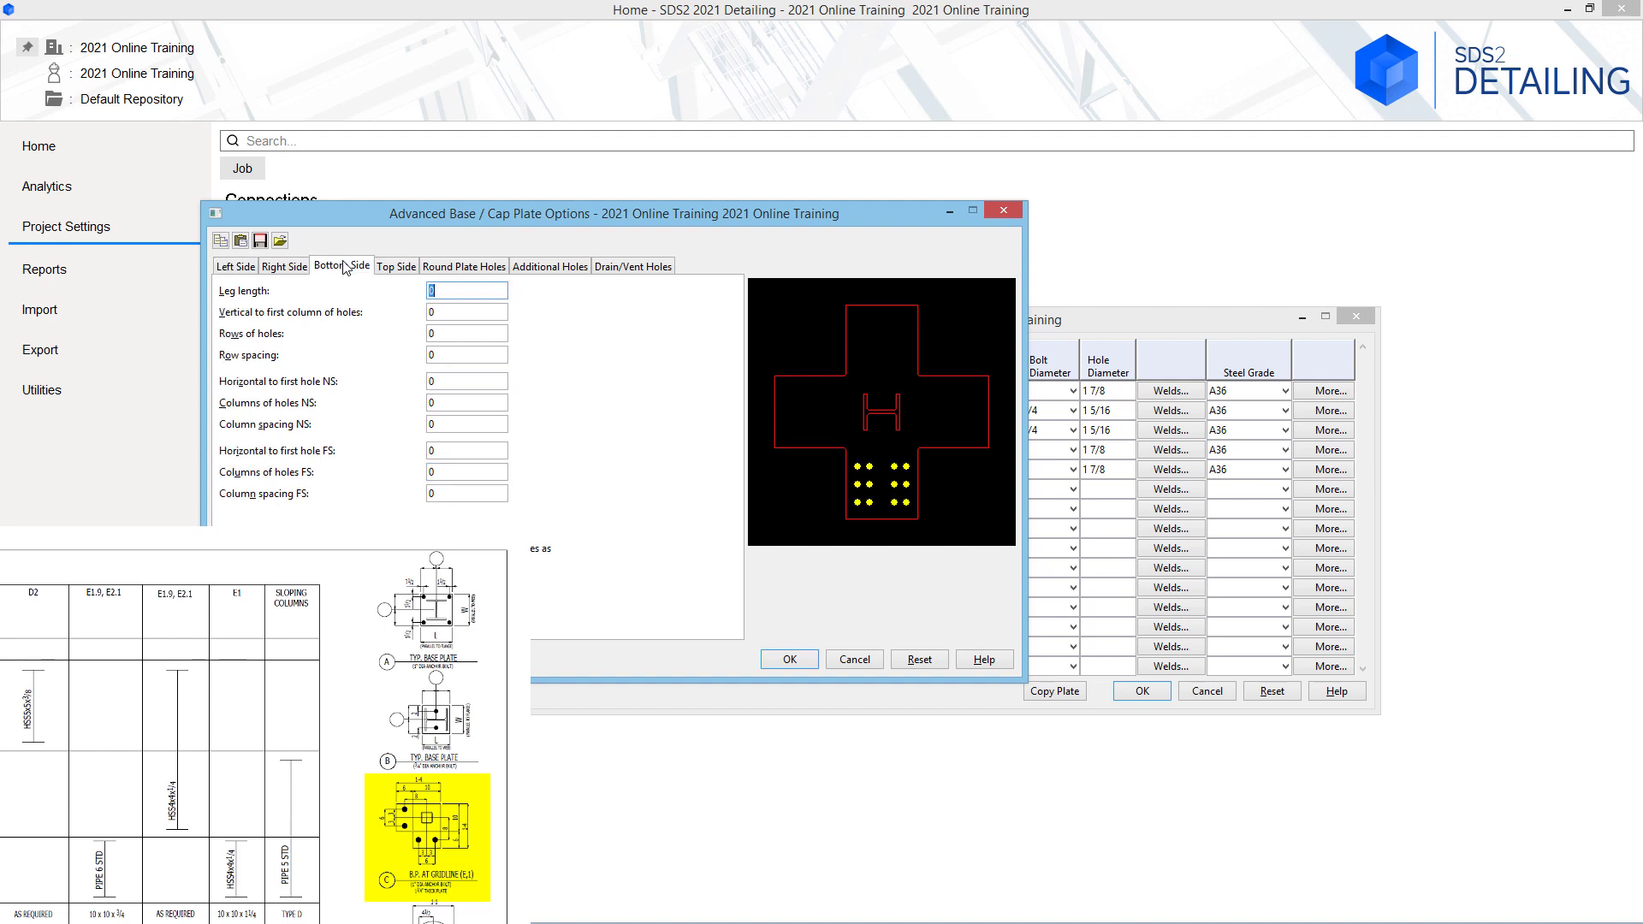
{"action": "double_click", "coordinate": [463, 309]}
{"action": "double_click", "coordinate": [463, 291]}
{"action": "type", "text": "6"}
{"action": "key", "text": "Tab"}
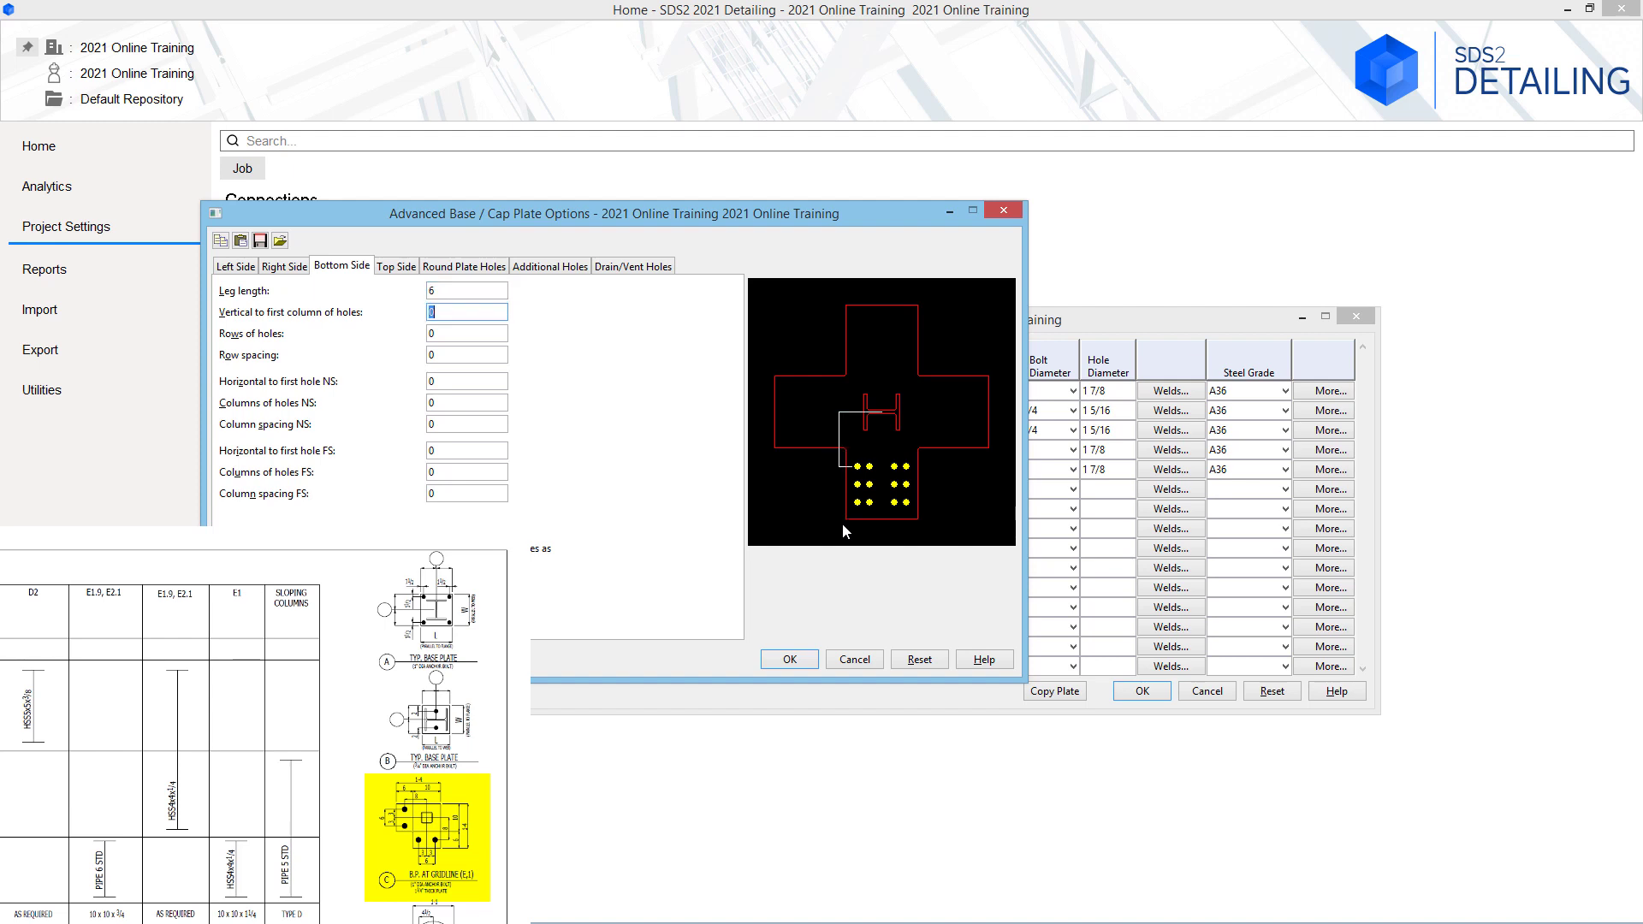
{"action": "type", "text": "8"}
{"action": "key", "text": "Tab"}
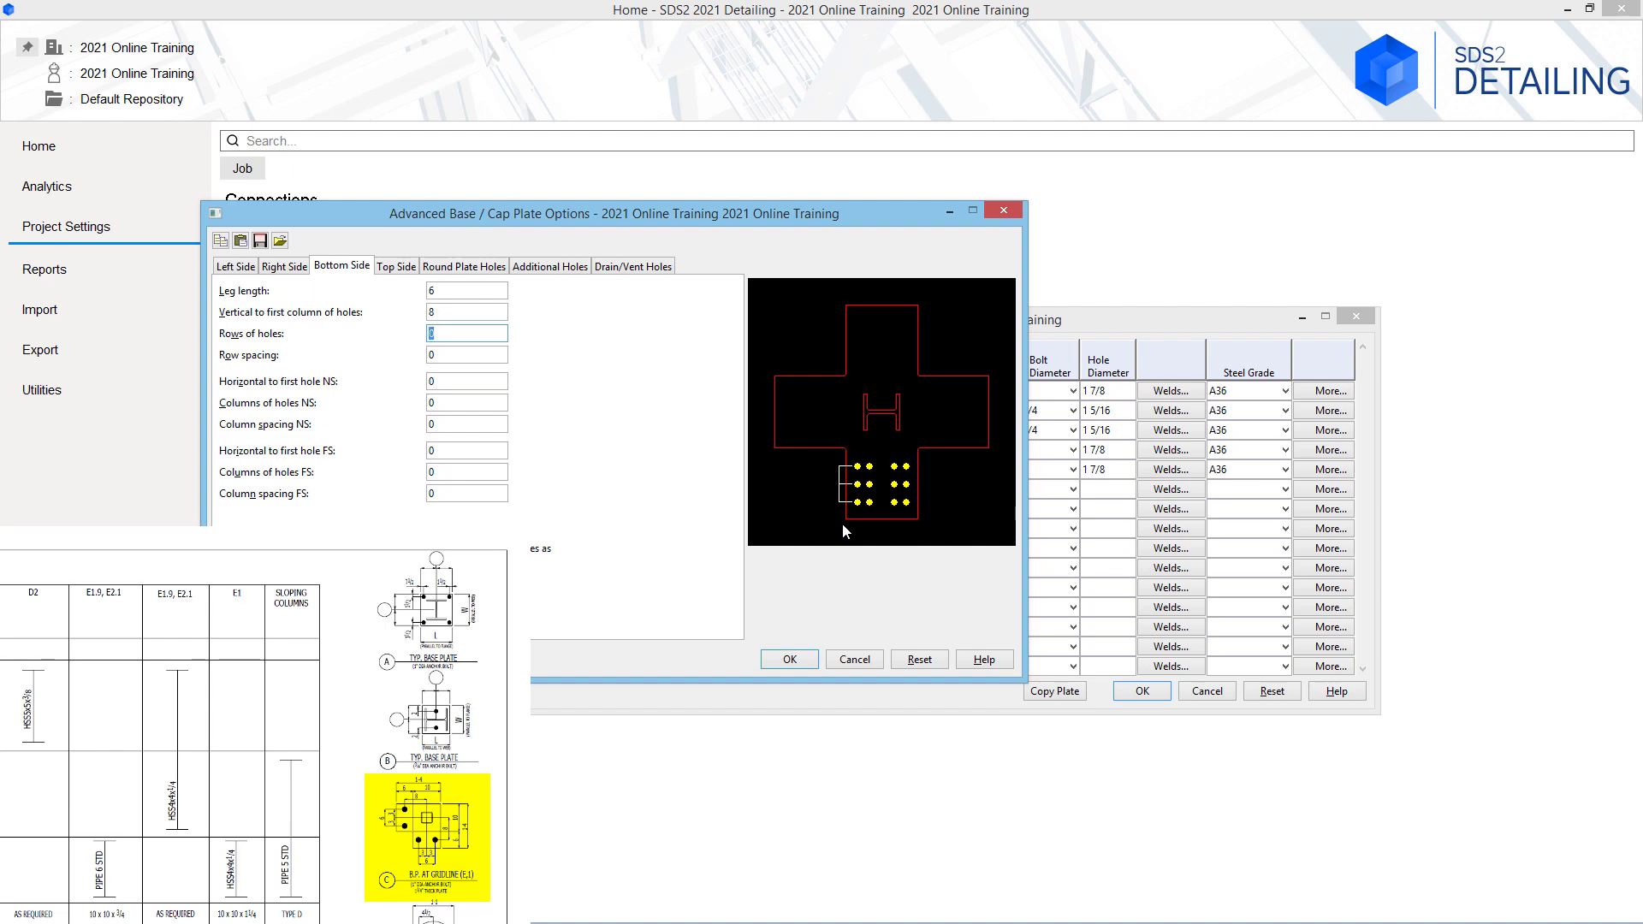
{"action": "type", "text": "1"}
{"action": "key", "text": "Tab"}
Step: Give bp4's bottom side 1 hole column on both NS and FS, each 3 horizontally to the first hole, and accept the advanced options
{"action": "key", "text": "Tab"}
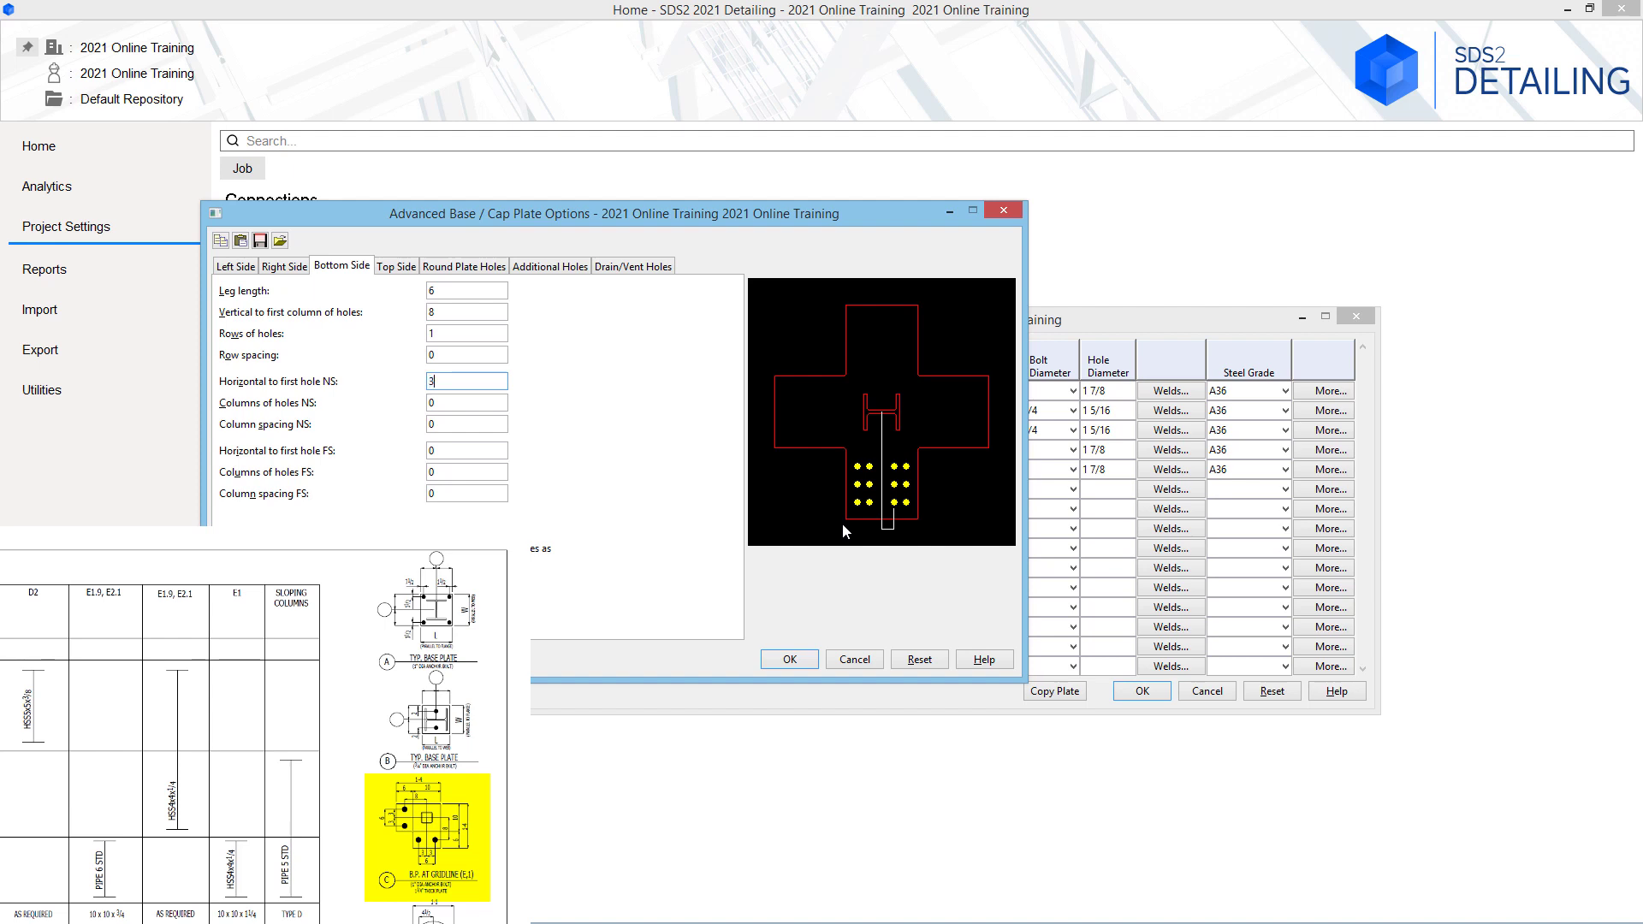
{"action": "key", "text": "Tab"}
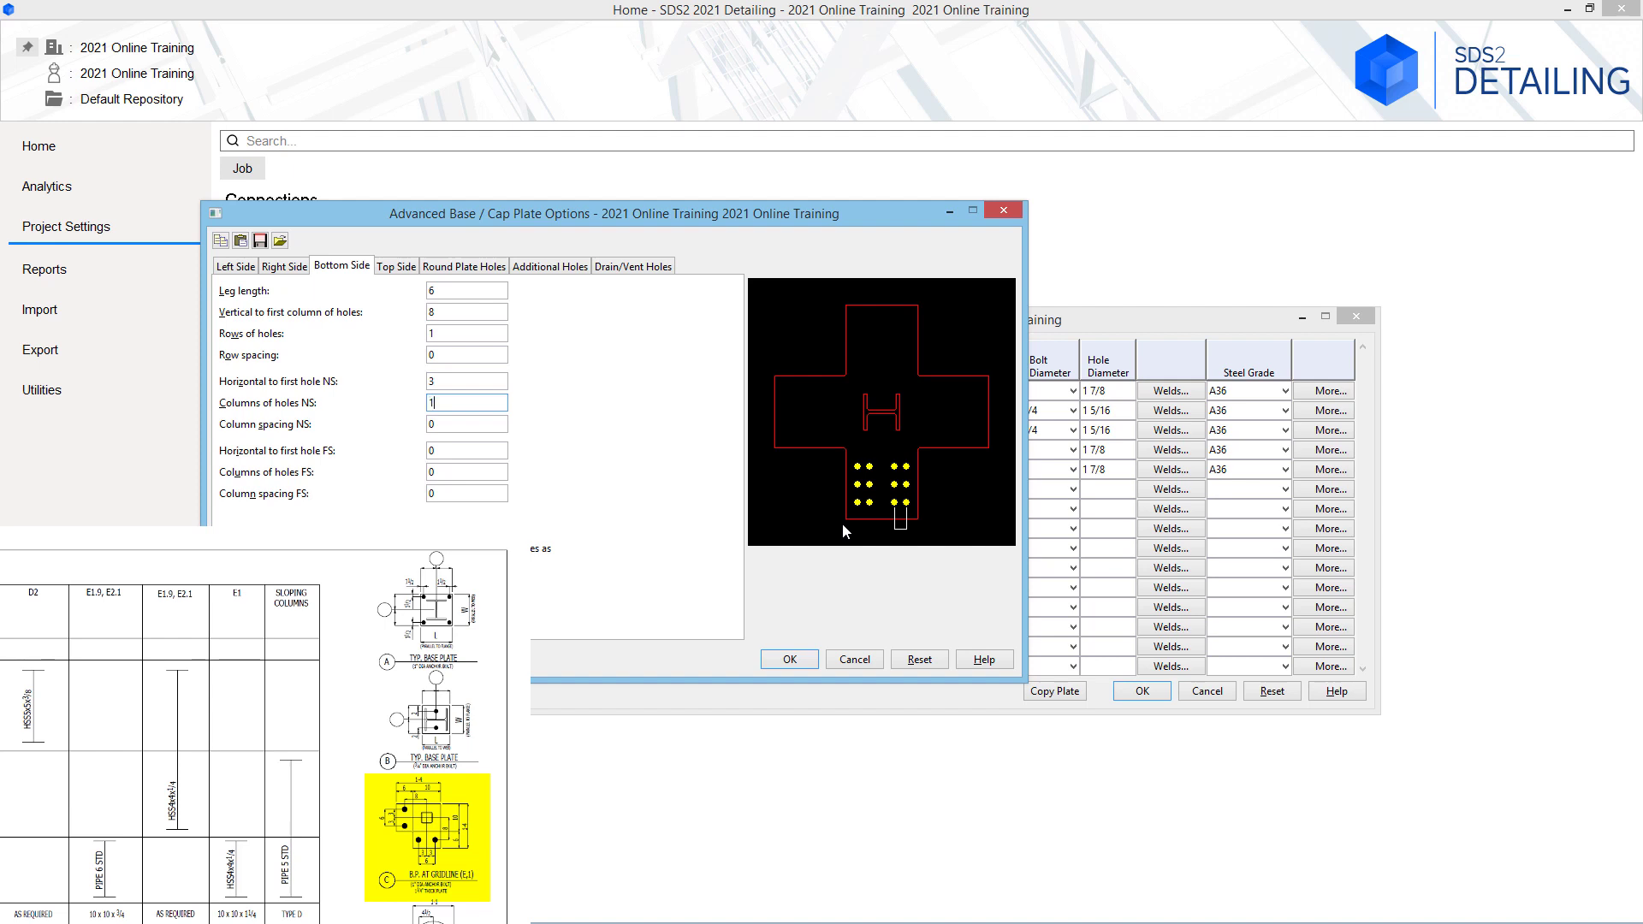
{"action": "key", "text": "Tab"}
{"action": "key", "text": "Tab"}
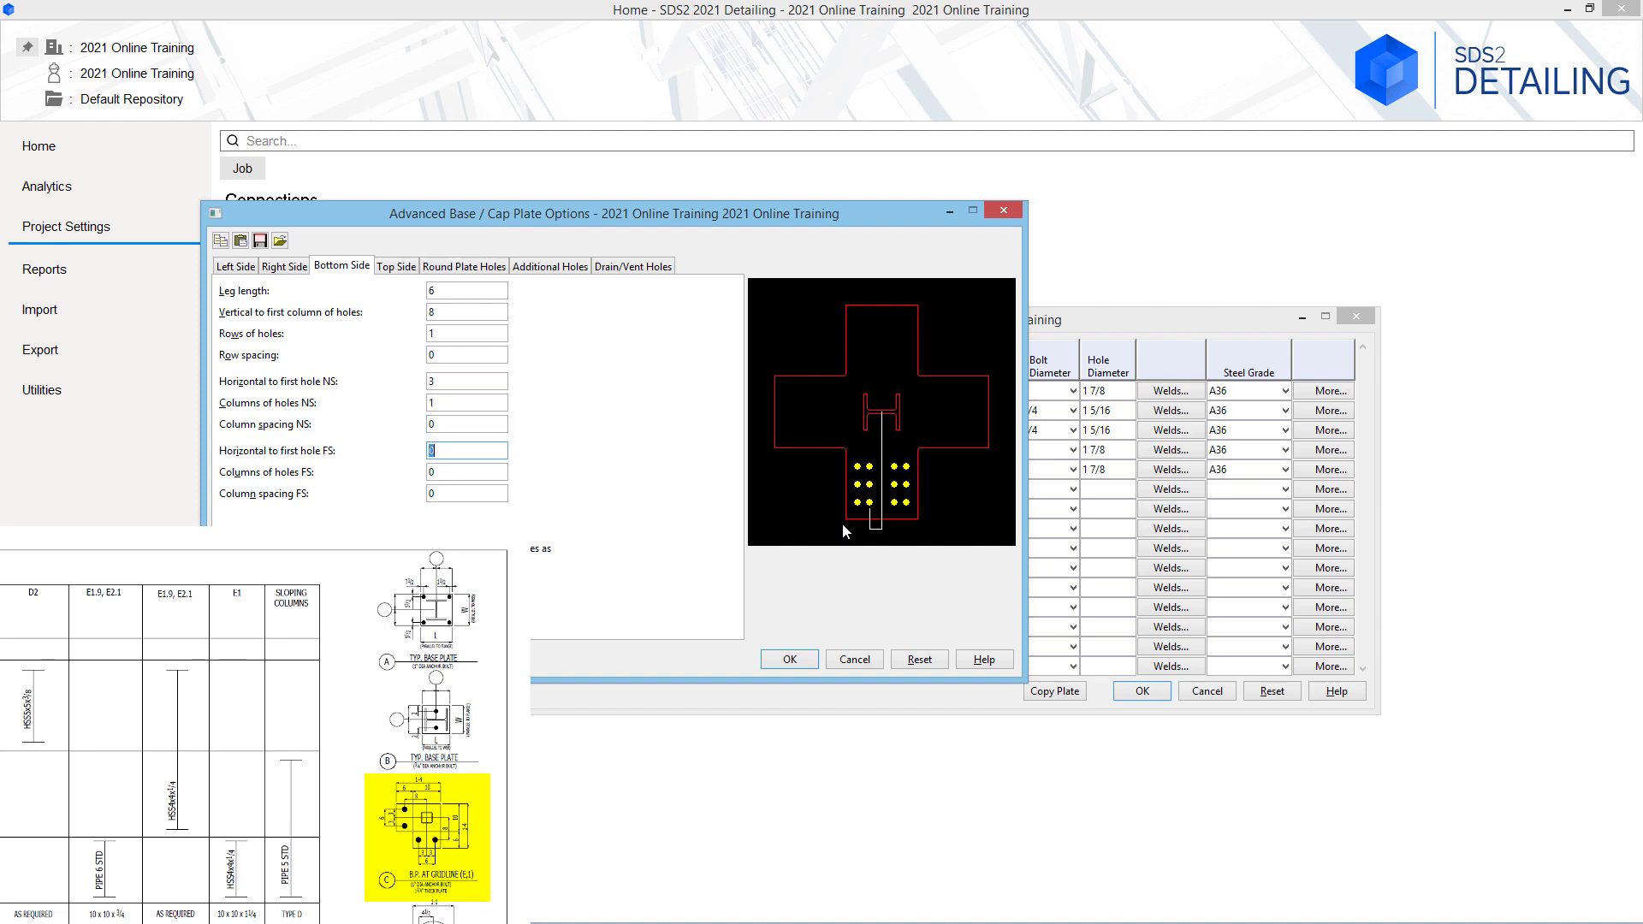
{"action": "type", "text": "3"}
{"action": "key", "text": "Tab"}
{"action": "type", "text": "1"}
{"action": "key", "text": "Tab"}
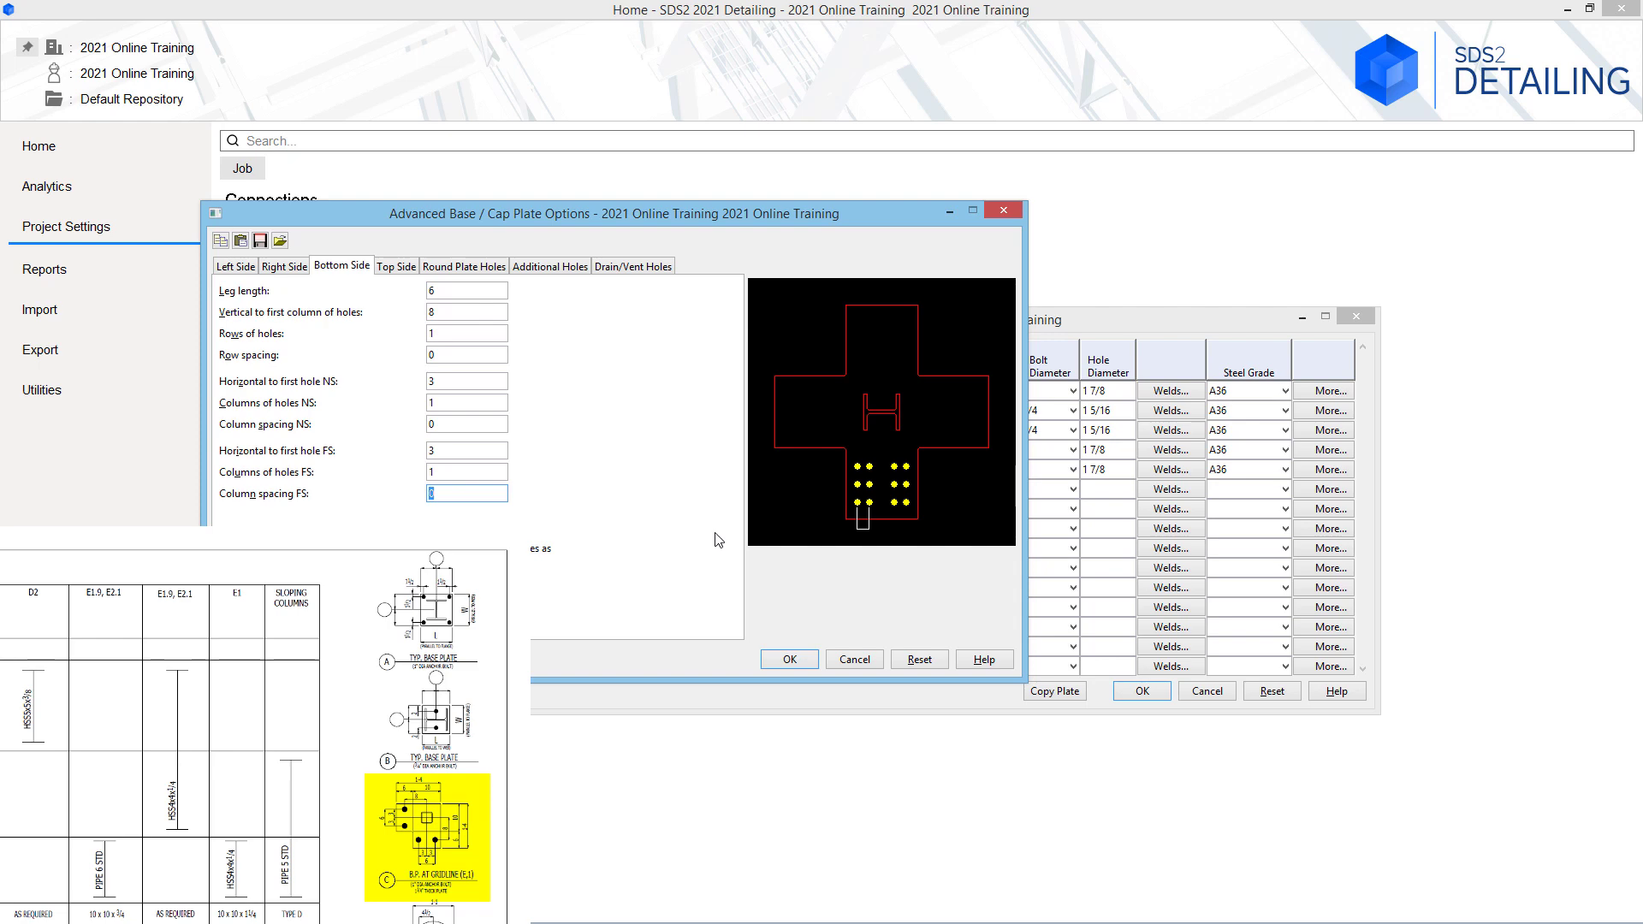
{"action": "left_click", "coordinate": [789, 660]}
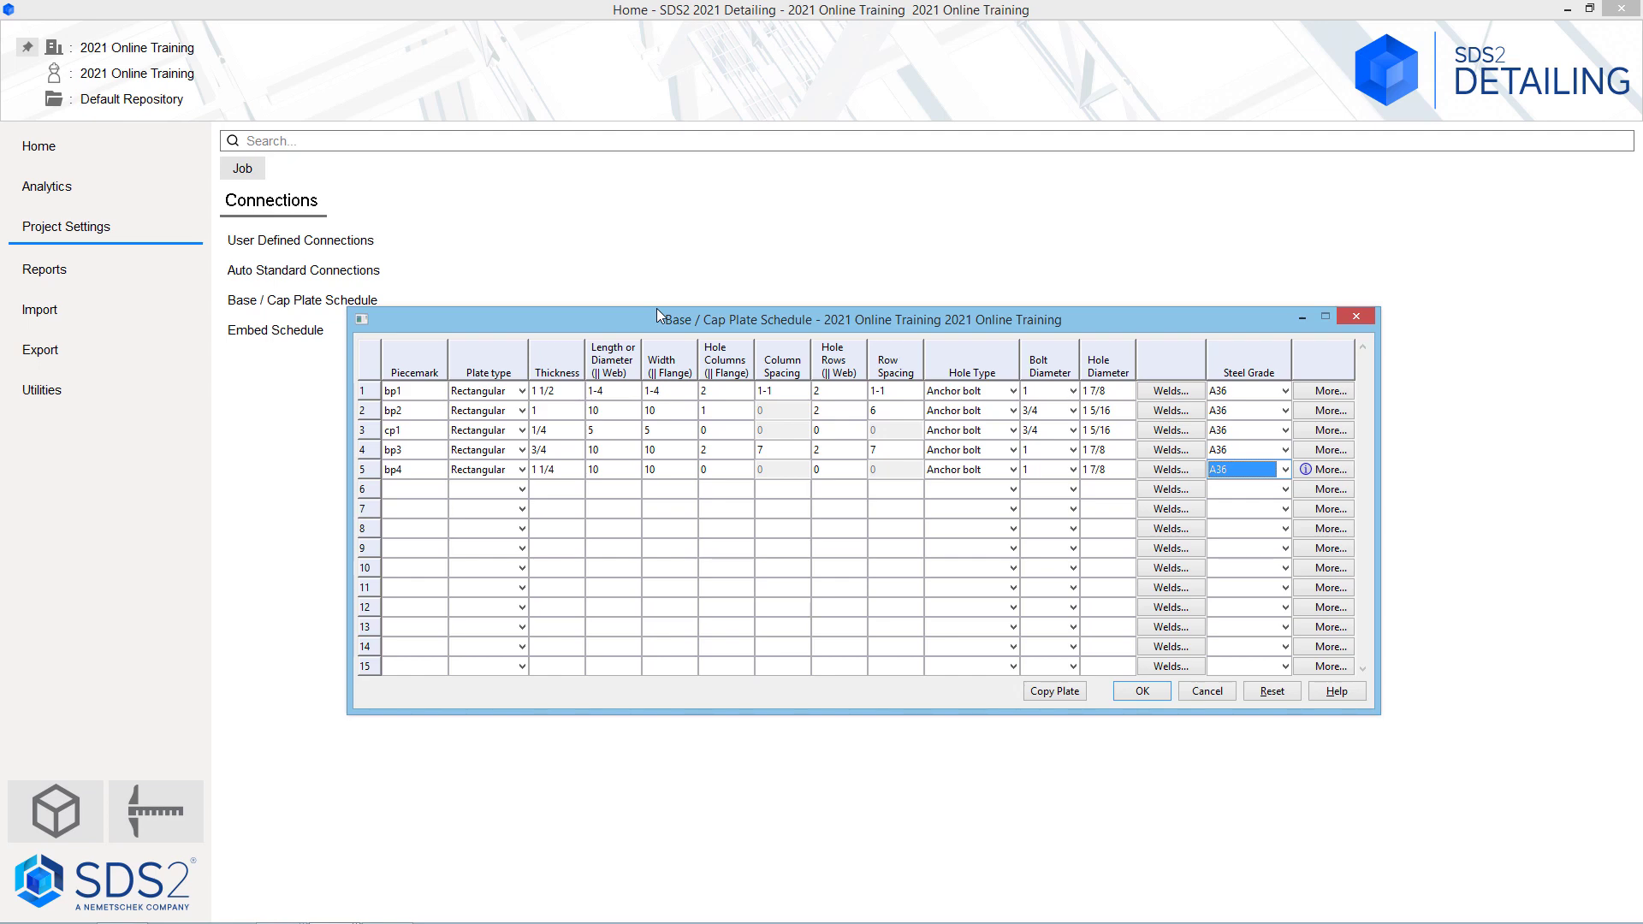
Step: Add round plate bp5 on the sixth row with thickness 3/4 and diameter 1-1
{"action": "left_click", "coordinate": [403, 479]}
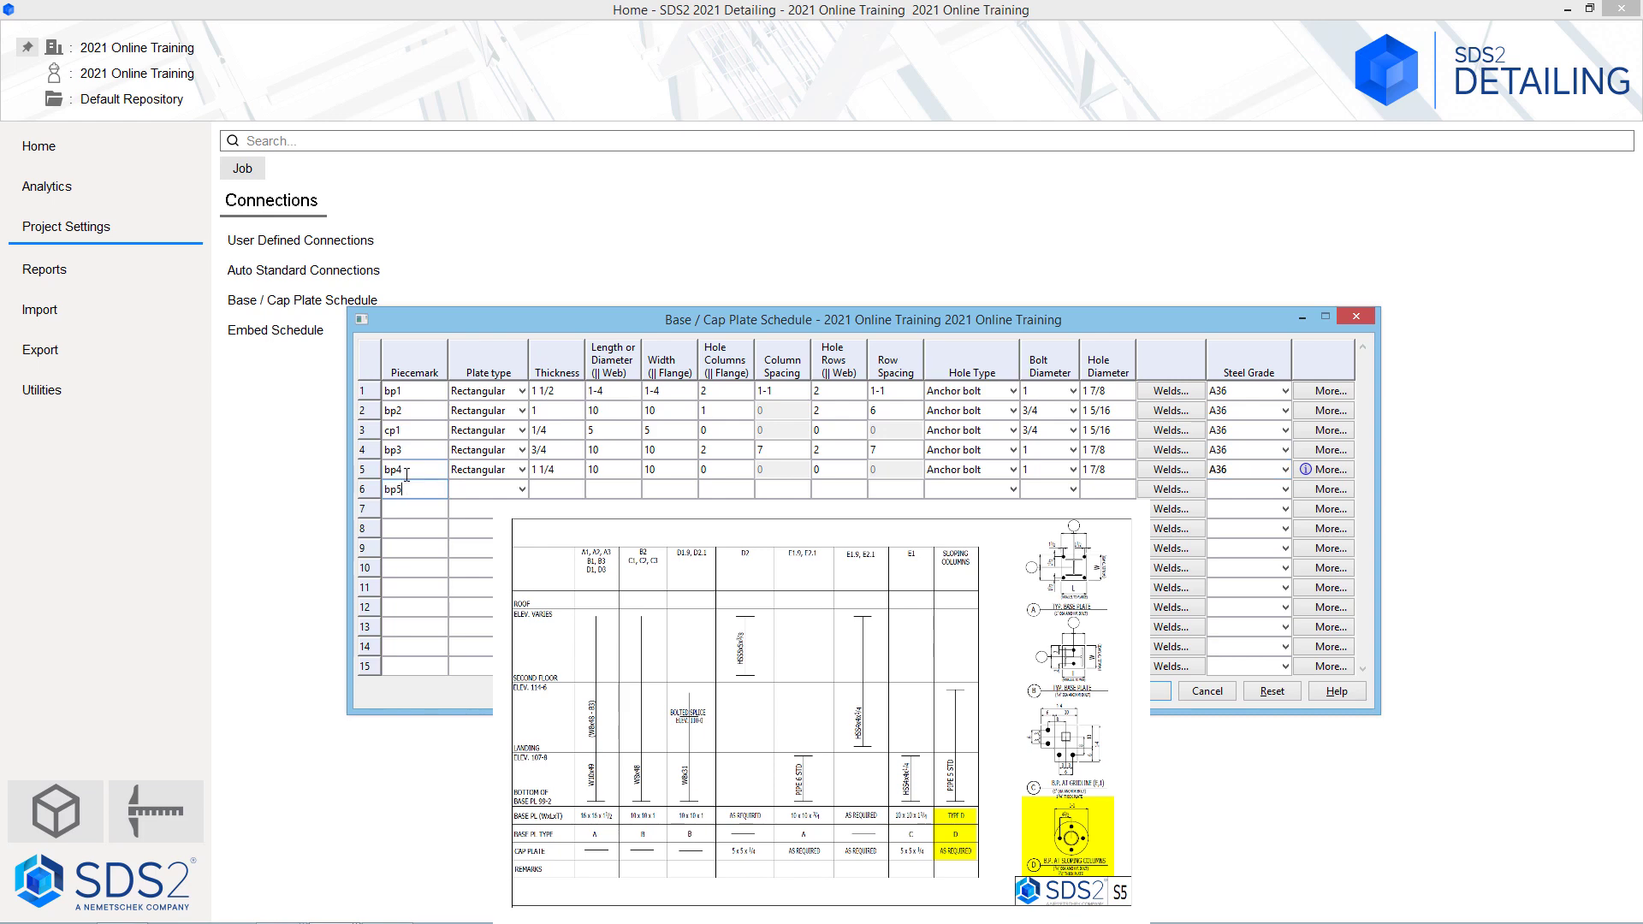
{"action": "left_click", "coordinate": [521, 490]}
{"action": "left_click", "coordinate": [509, 522]}
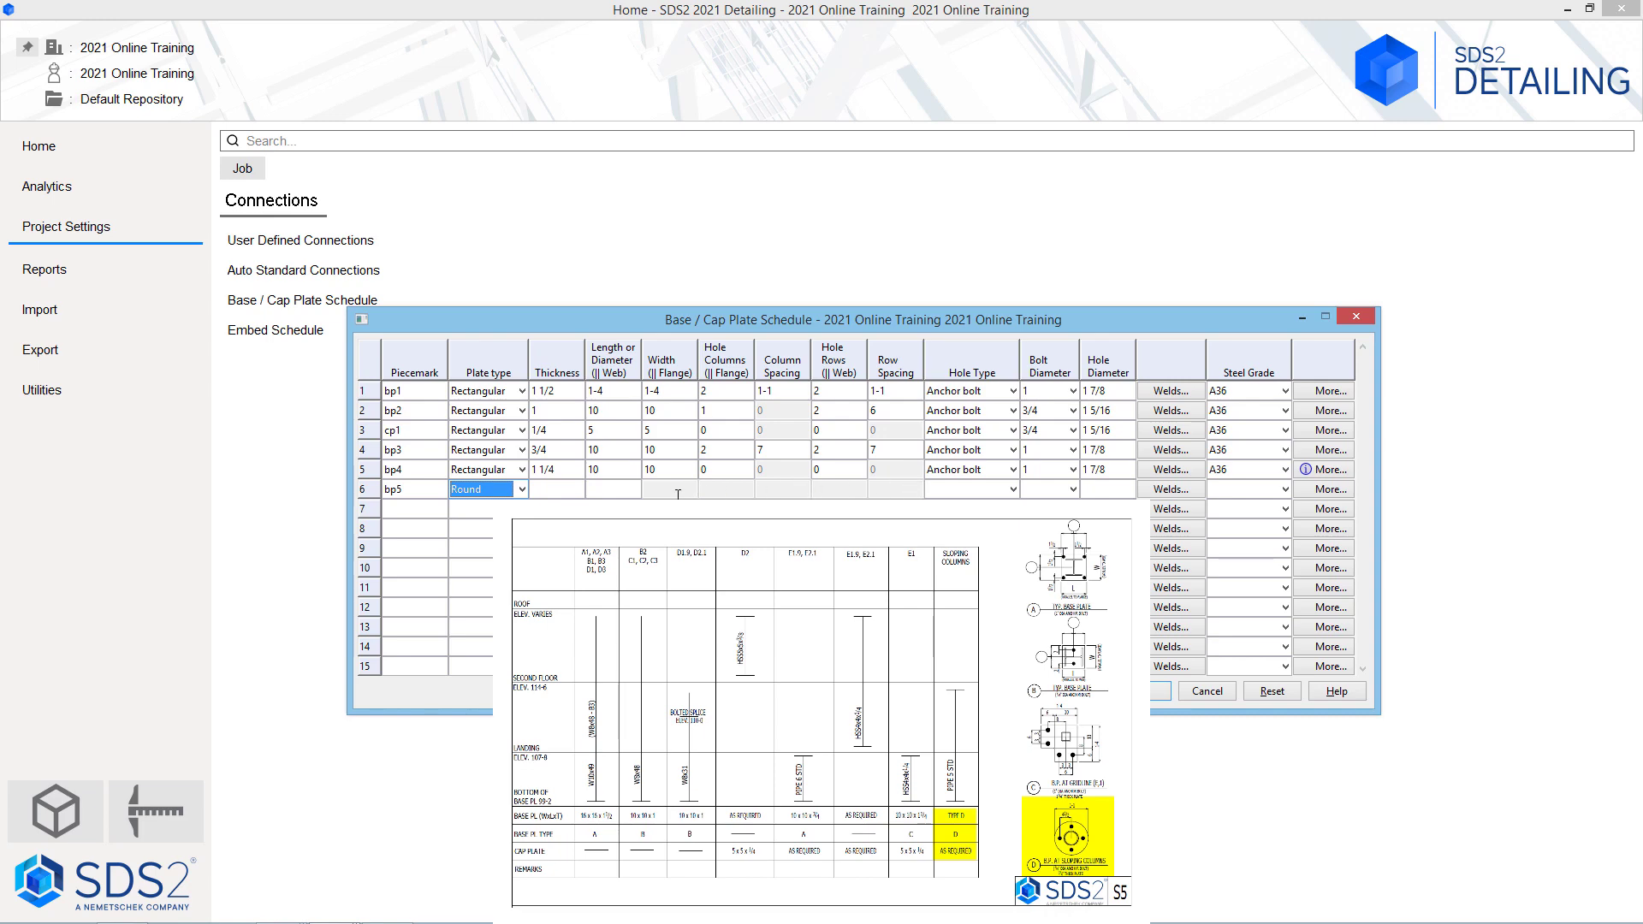
{"action": "left_click", "coordinate": [557, 492]}
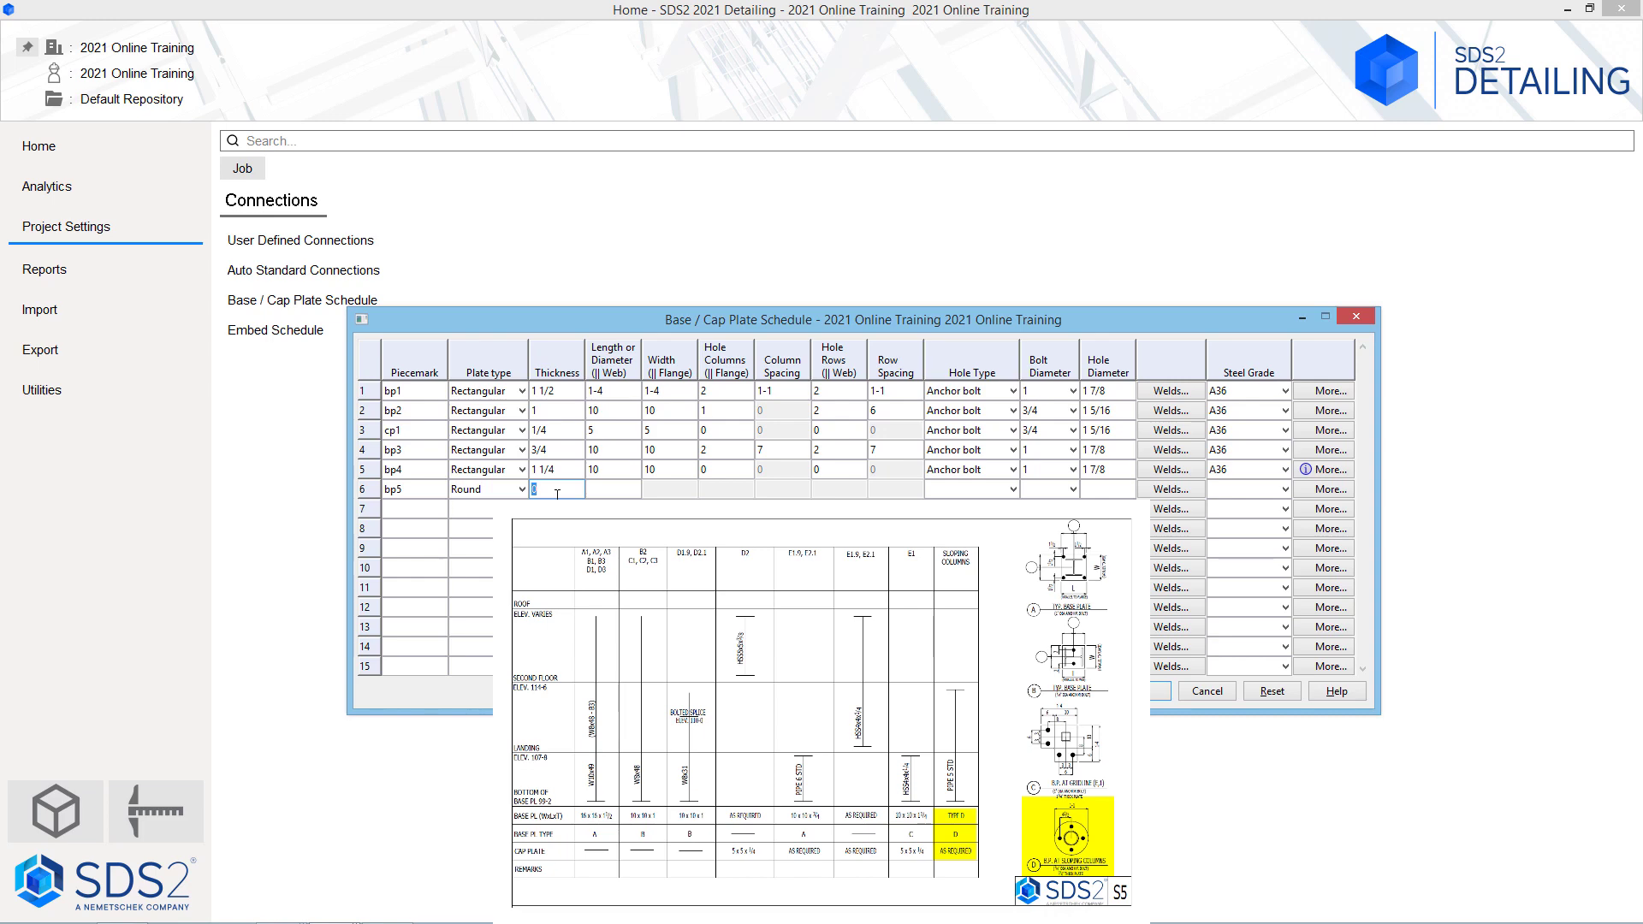
{"action": "key", "text": "Tab"}
Step: Set plate bp5's hole type to Anchor bolt, bolt diameter to 3/4 and steel grade to A36
{"action": "key", "text": "Tab"}
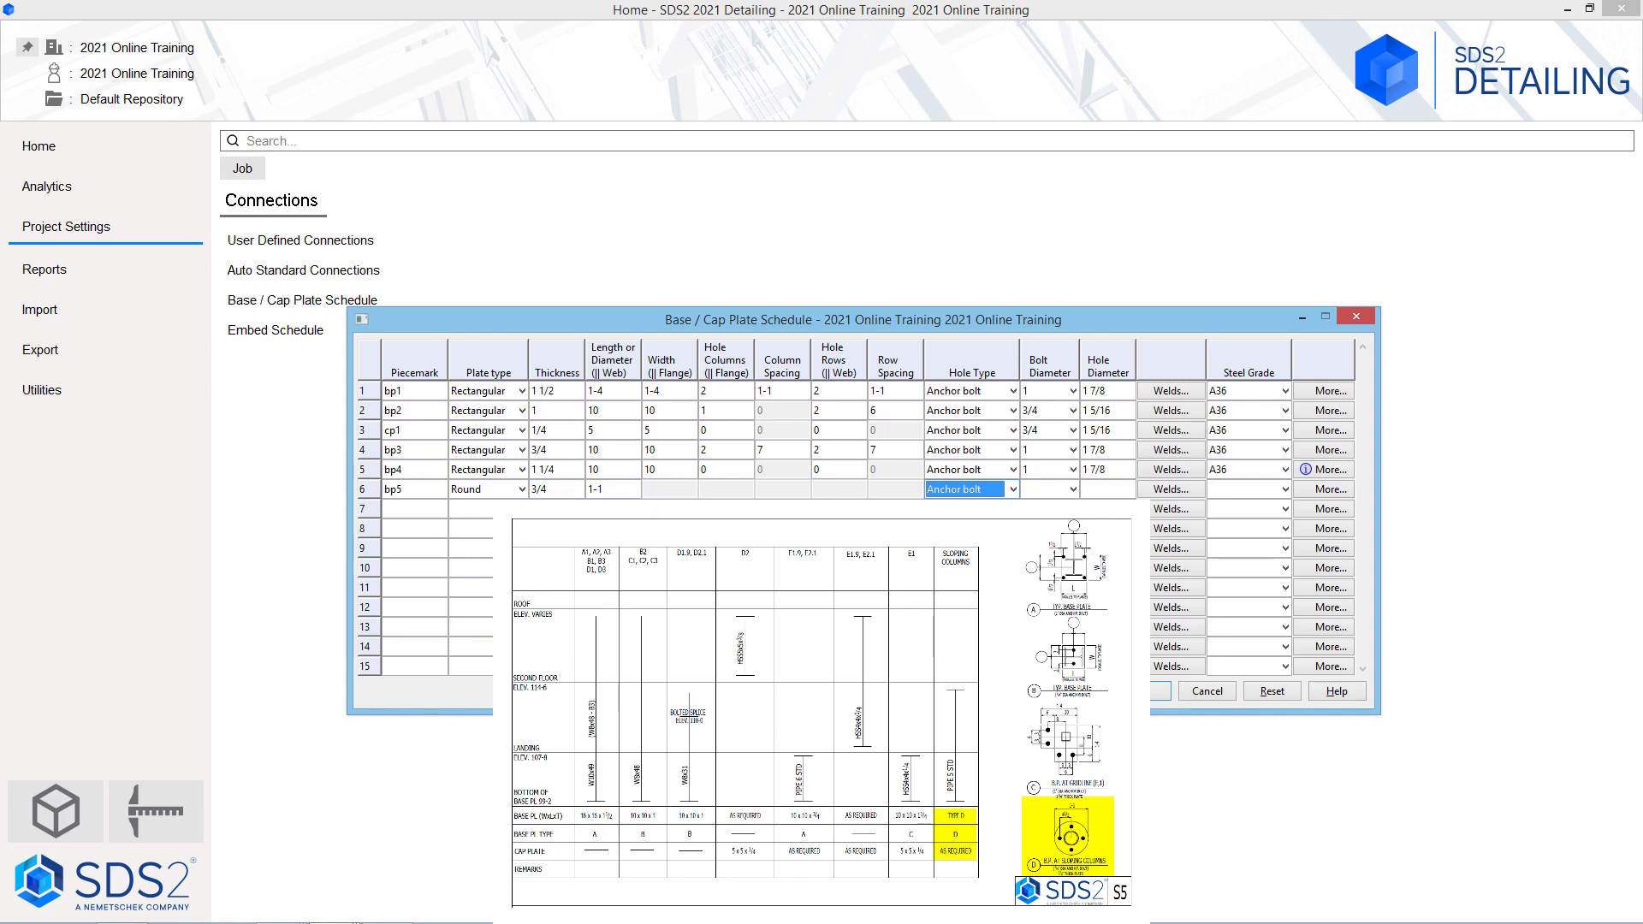
{"action": "key", "text": "Tab"}
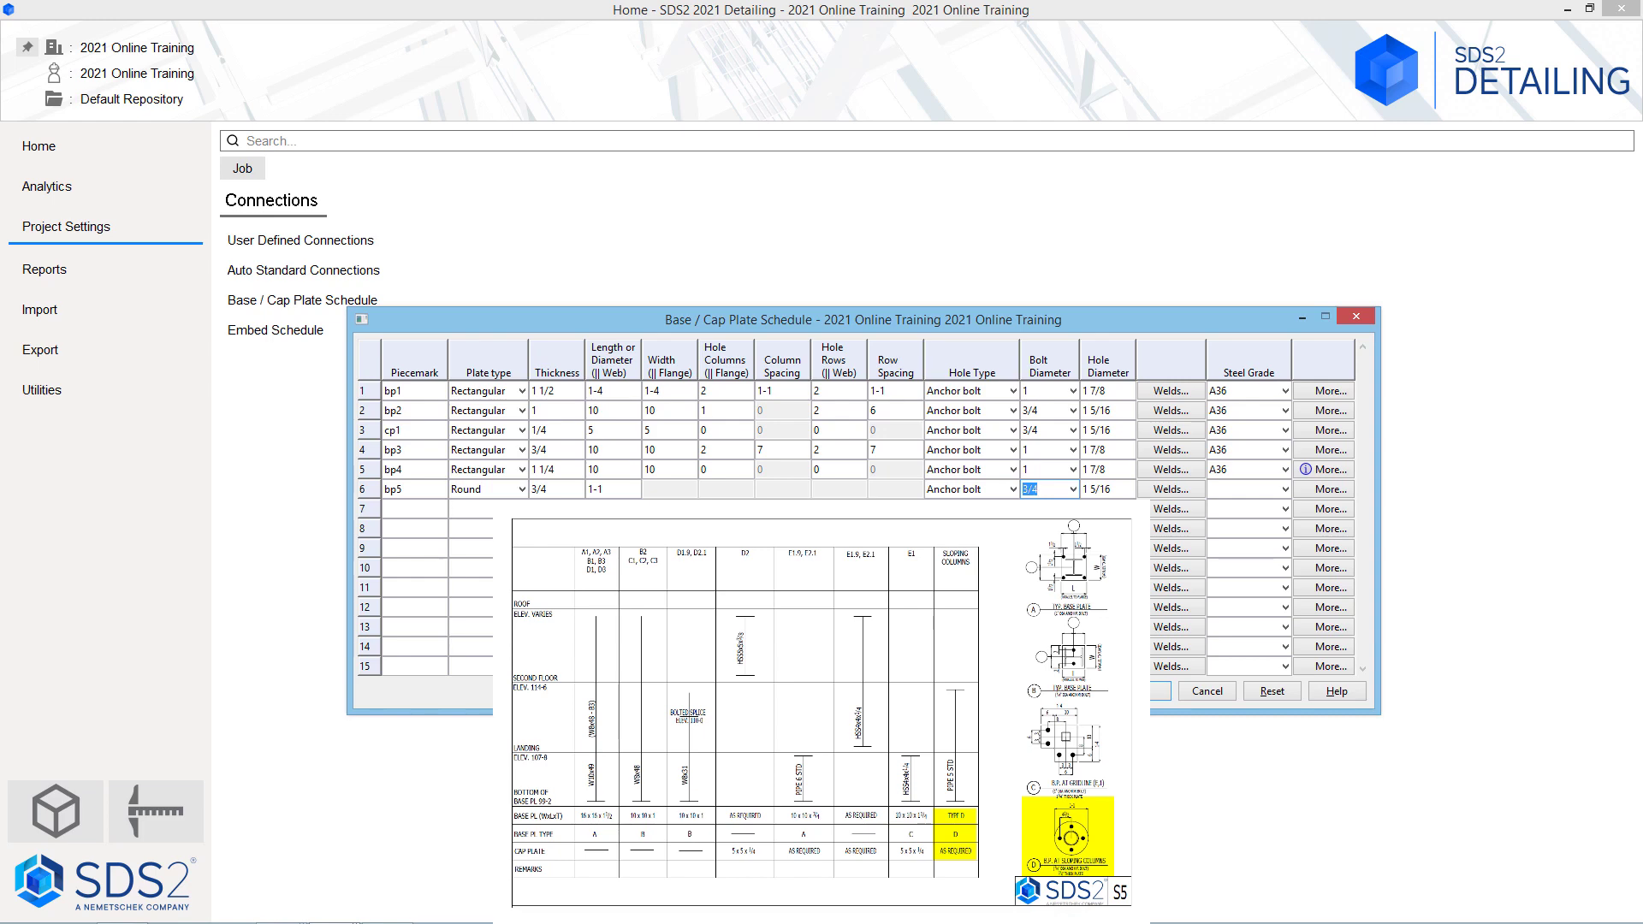
{"action": "key", "text": "Tab"}
{"action": "key", "text": "Tab"}
{"action": "key", "text": "Tab"}
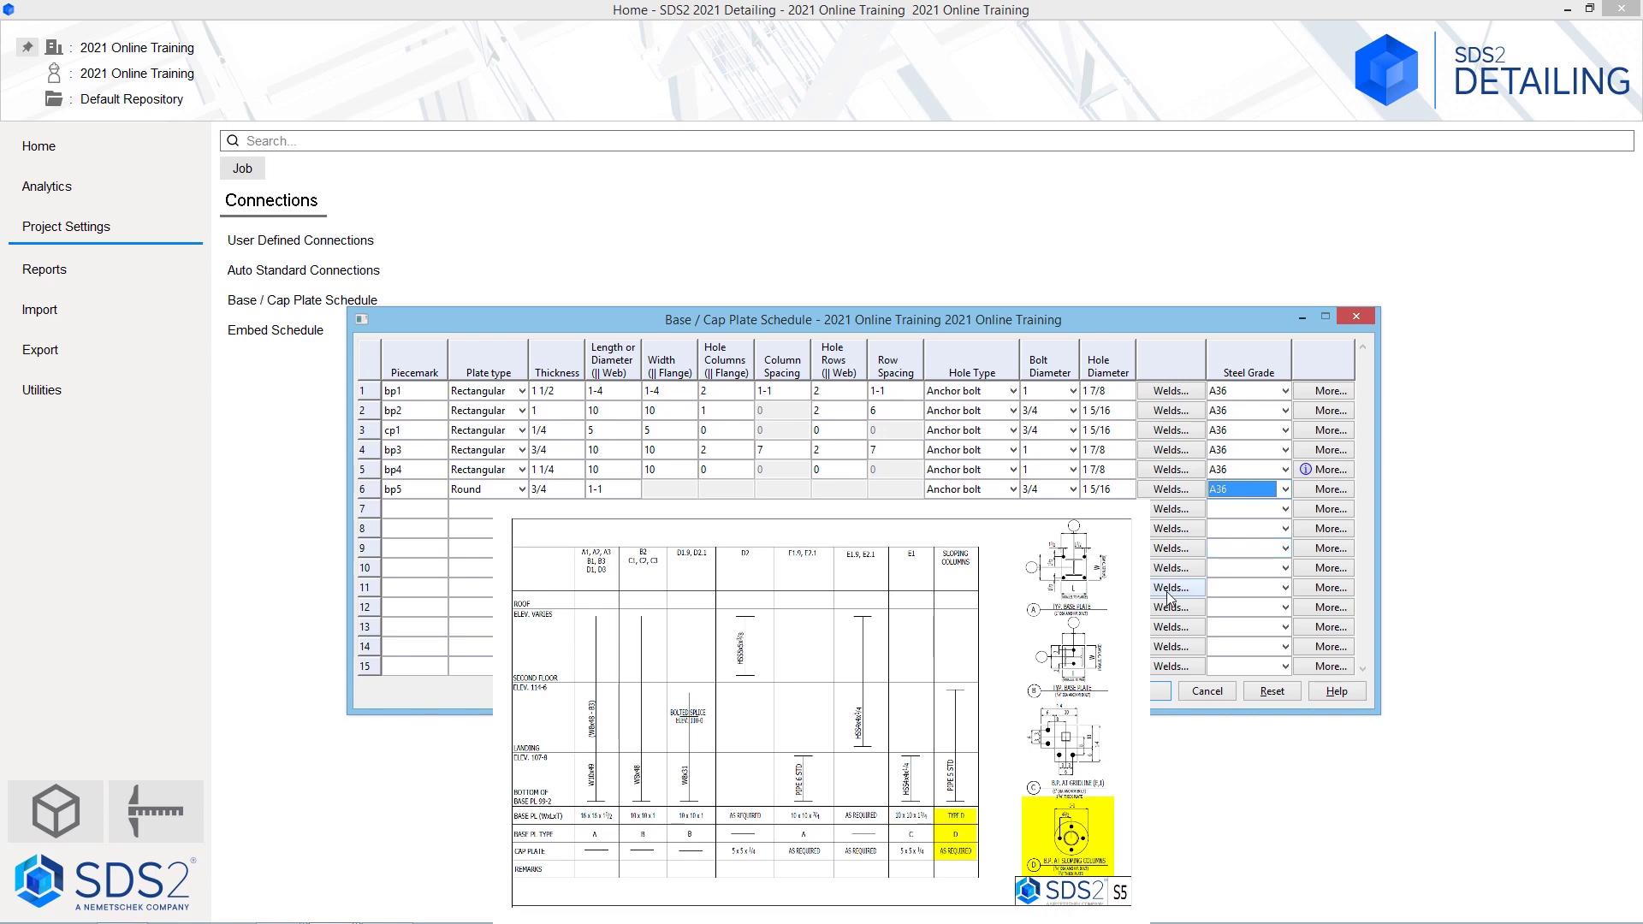
Step: In bp5's advanced options, define 4 round plate holes with 90 degrees between them and radius 4 1/2, and accept
{"action": "left_click", "coordinate": [1331, 492]}
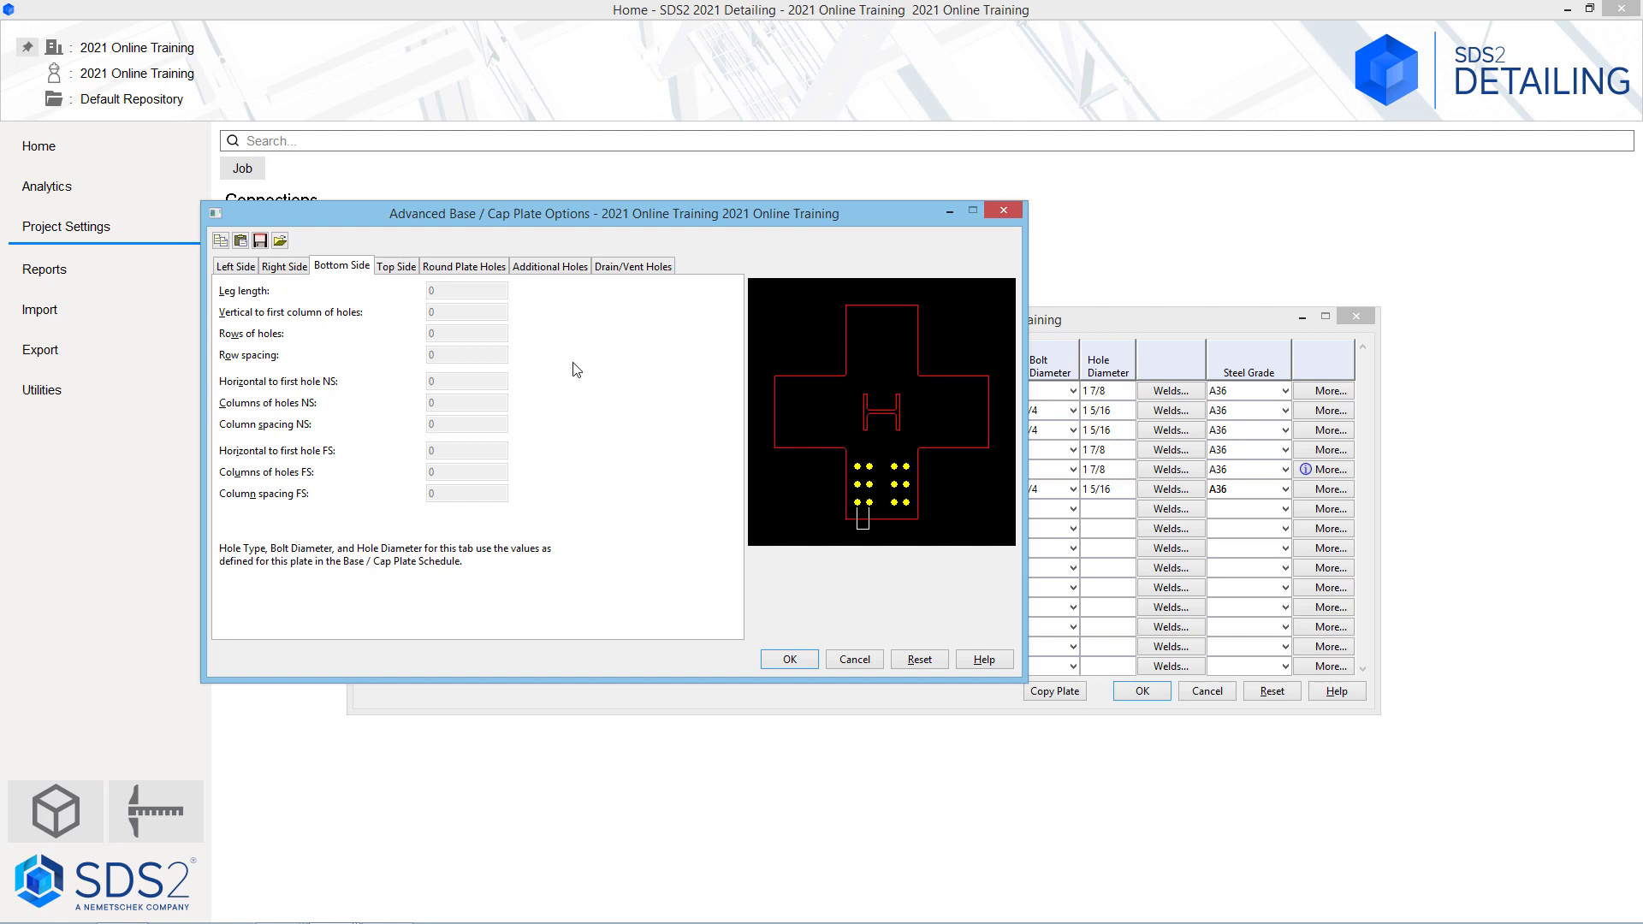
{"action": "left_click", "coordinate": [464, 272]}
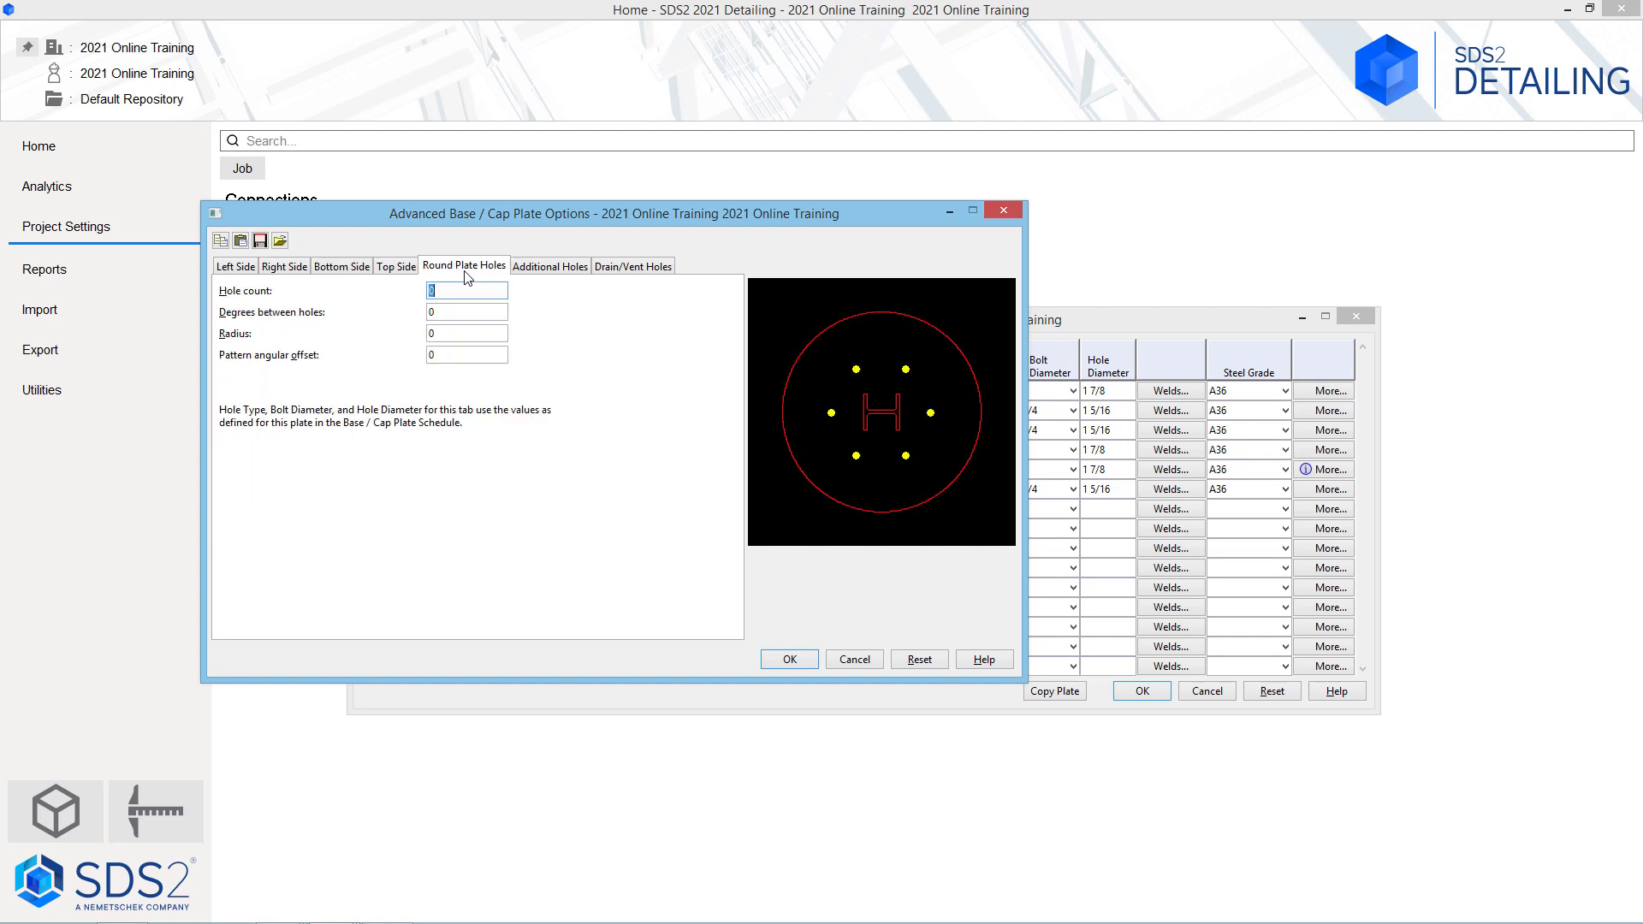
{"action": "double_click", "coordinate": [482, 290]}
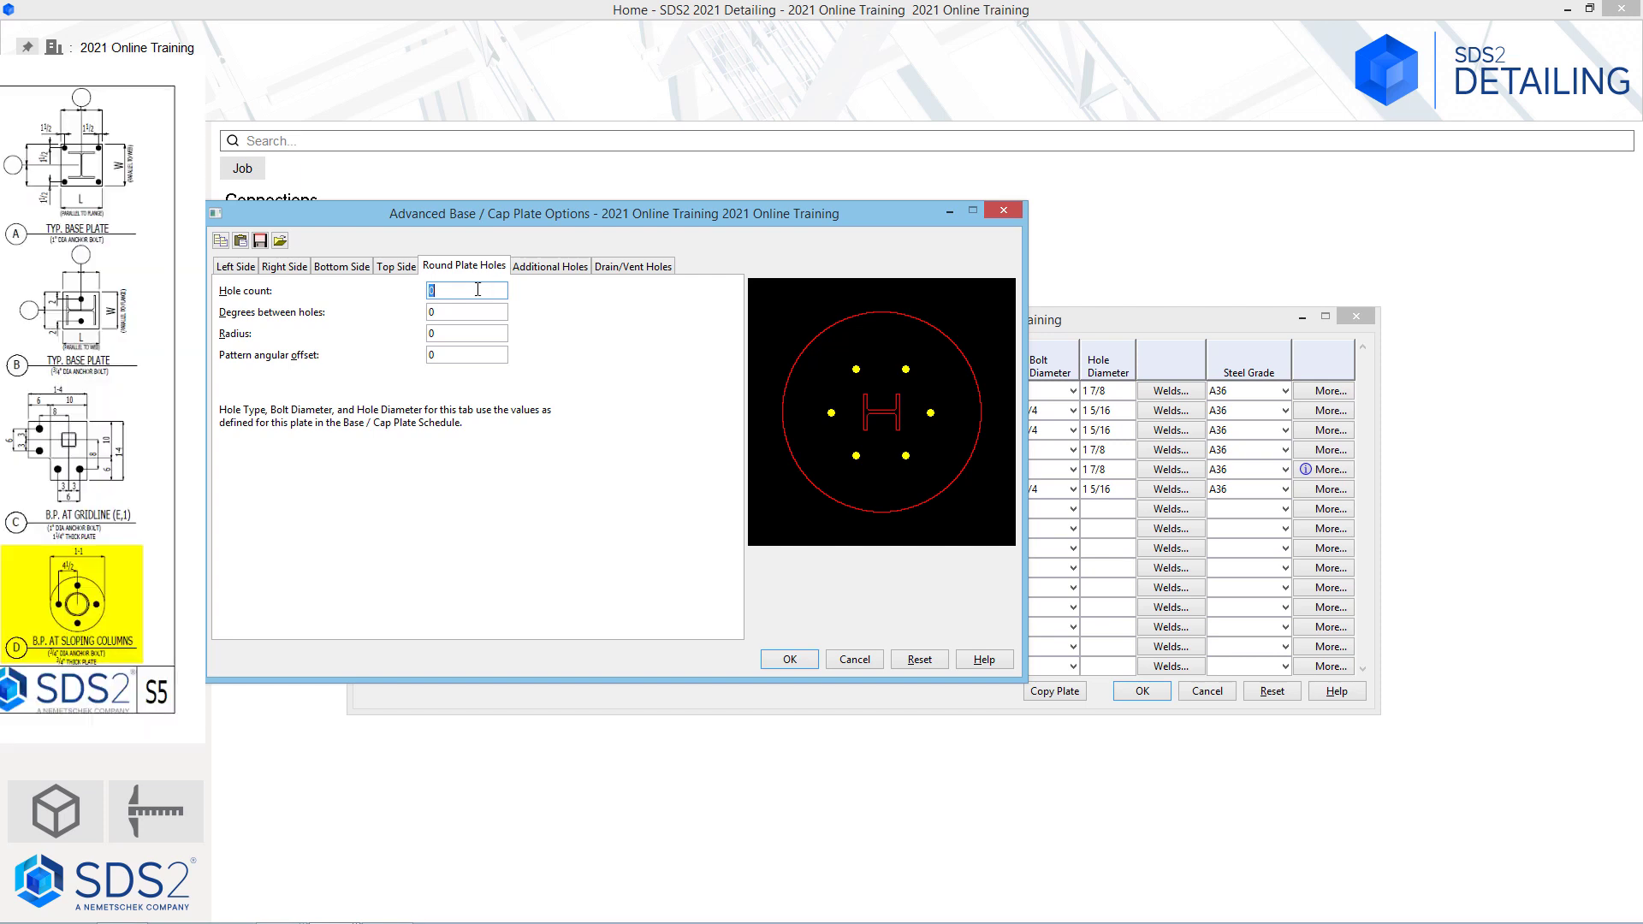
{"action": "type", "text": "4"}
{"action": "key", "text": "Tab"}
{"action": "key", "text": "Tab"}
{"action": "key", "text": "shift+Tab"}
{"action": "type", "text": "4.5"}
{"action": "key", "text": "Tab"}
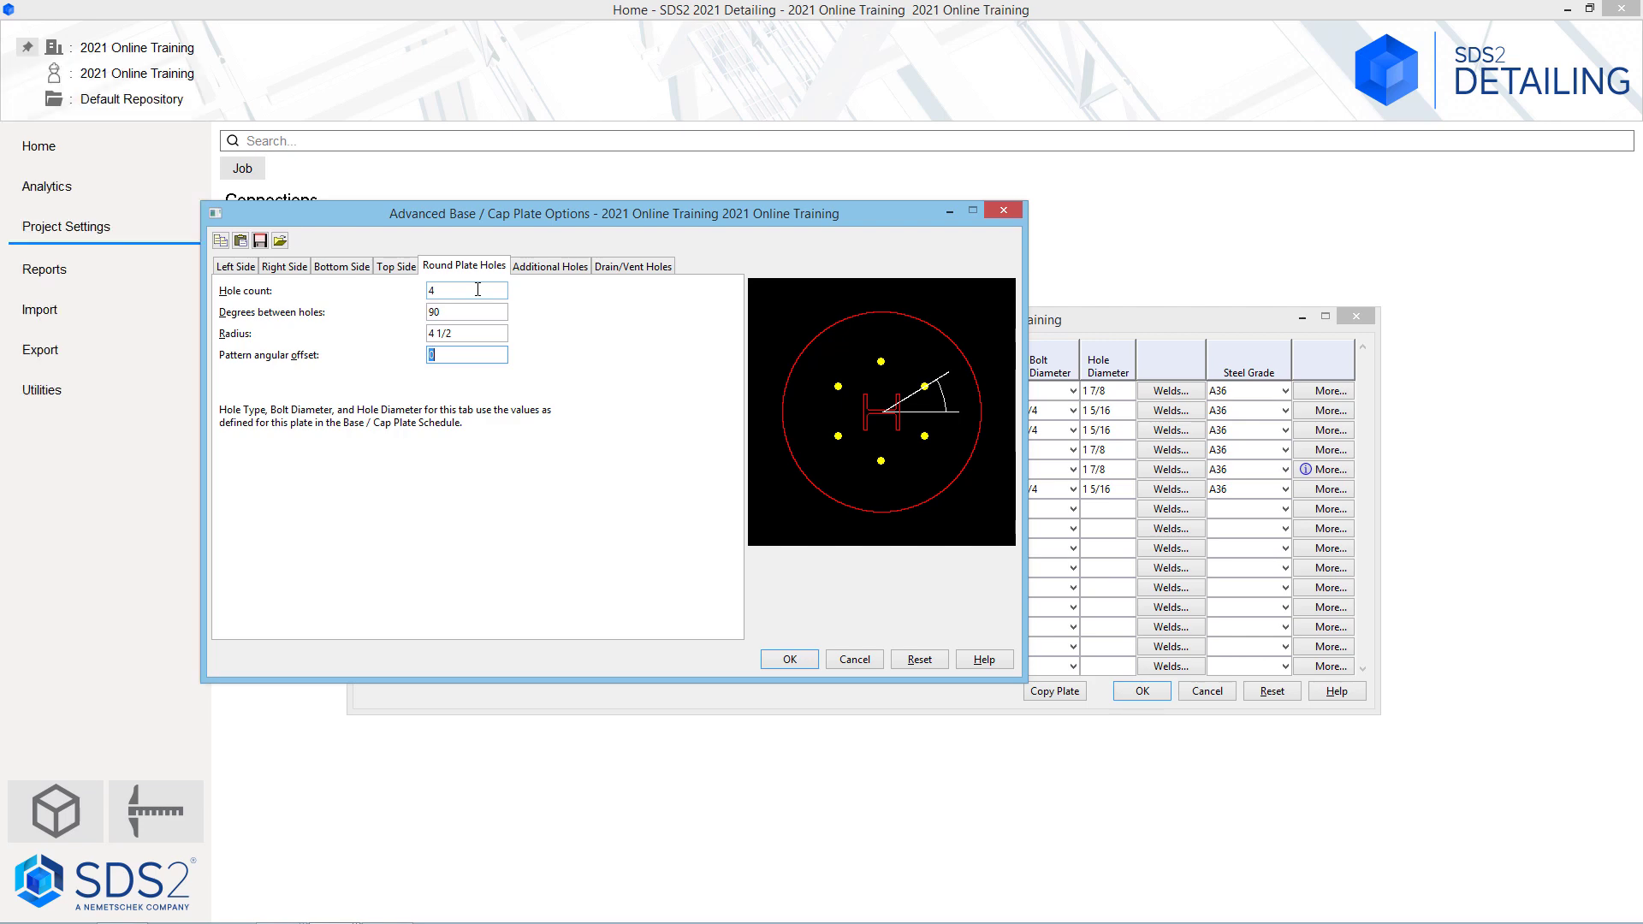
{"action": "left_click", "coordinate": [790, 659]}
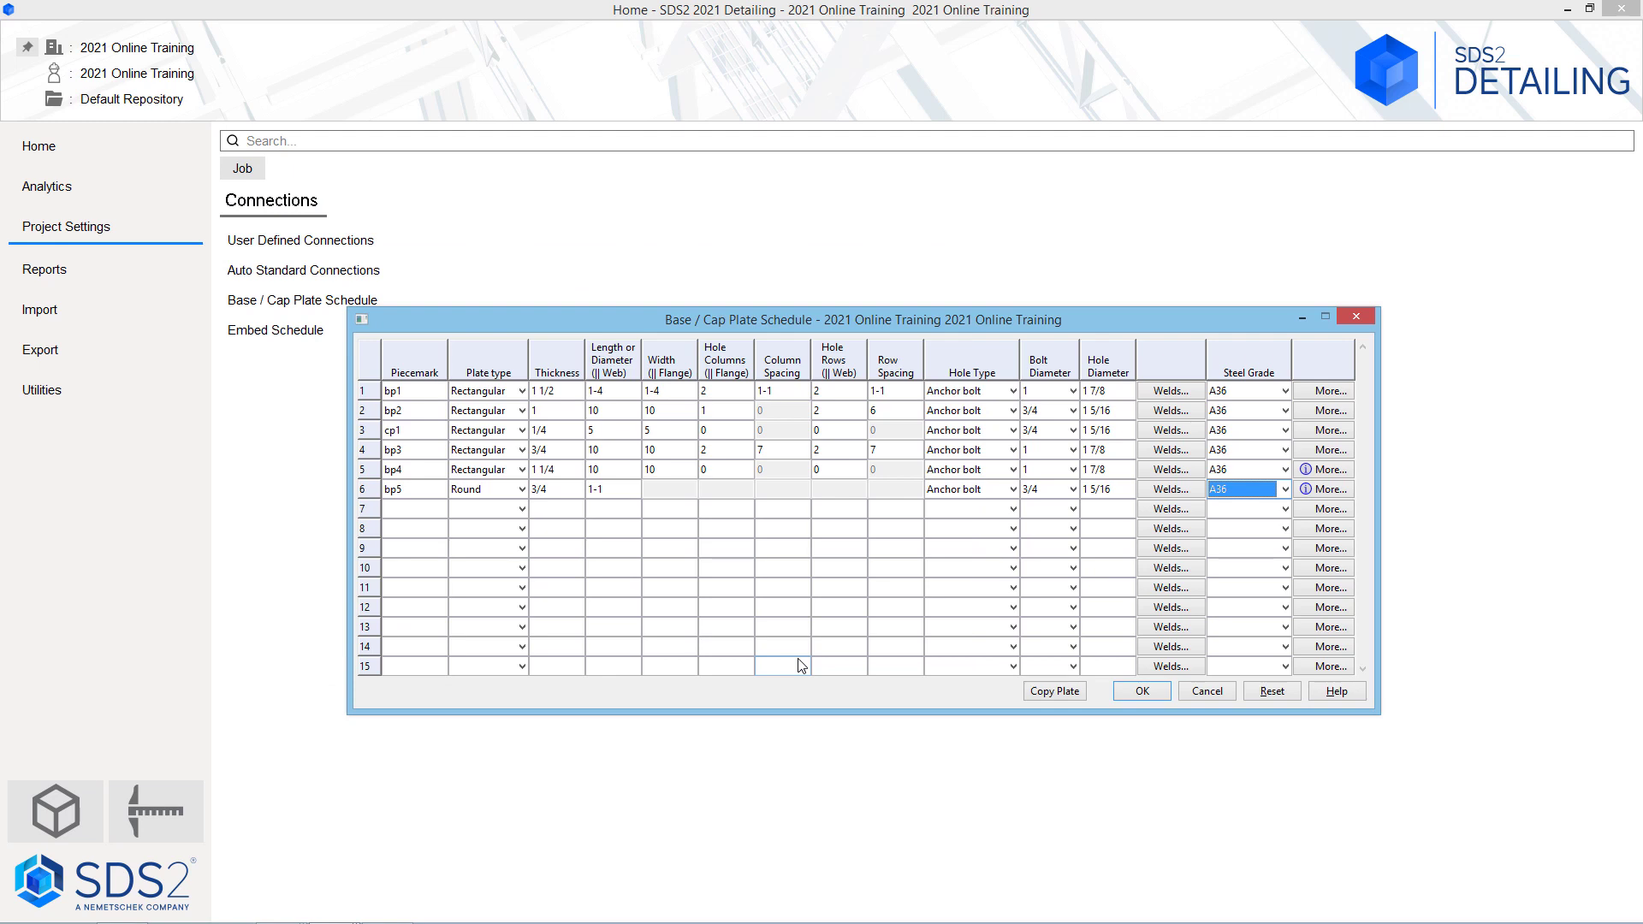
Step: Save the completed Base / Cap Plate Schedule, acknowledge the alert and open the Embed Schedule
{"action": "left_click", "coordinate": [1142, 693]}
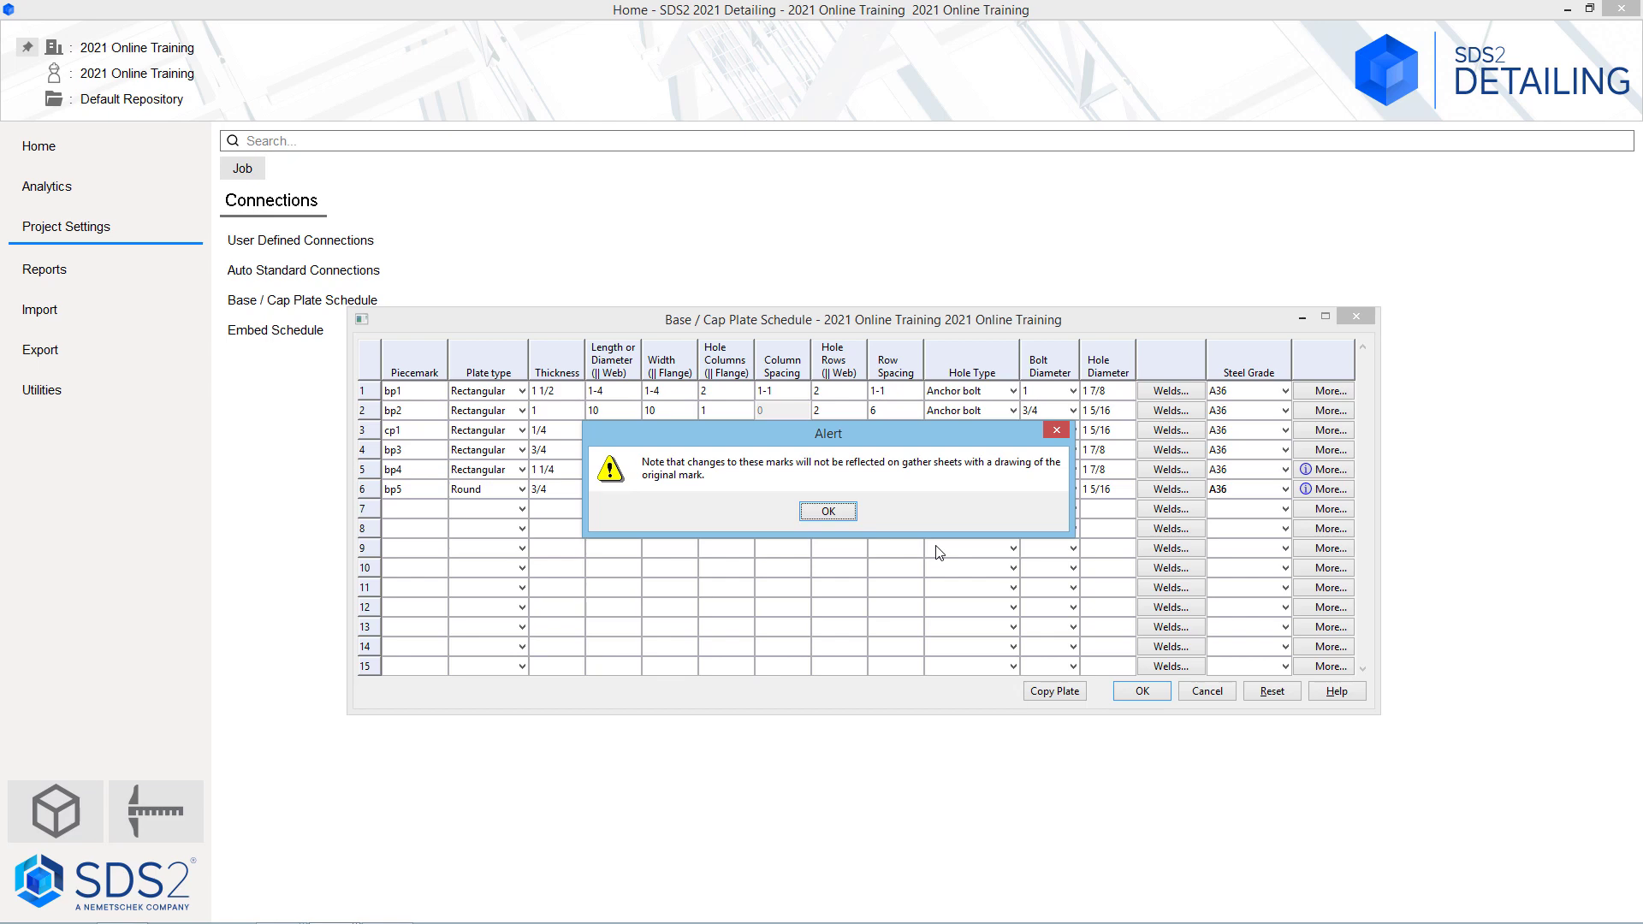
{"action": "left_click", "coordinate": [852, 512]}
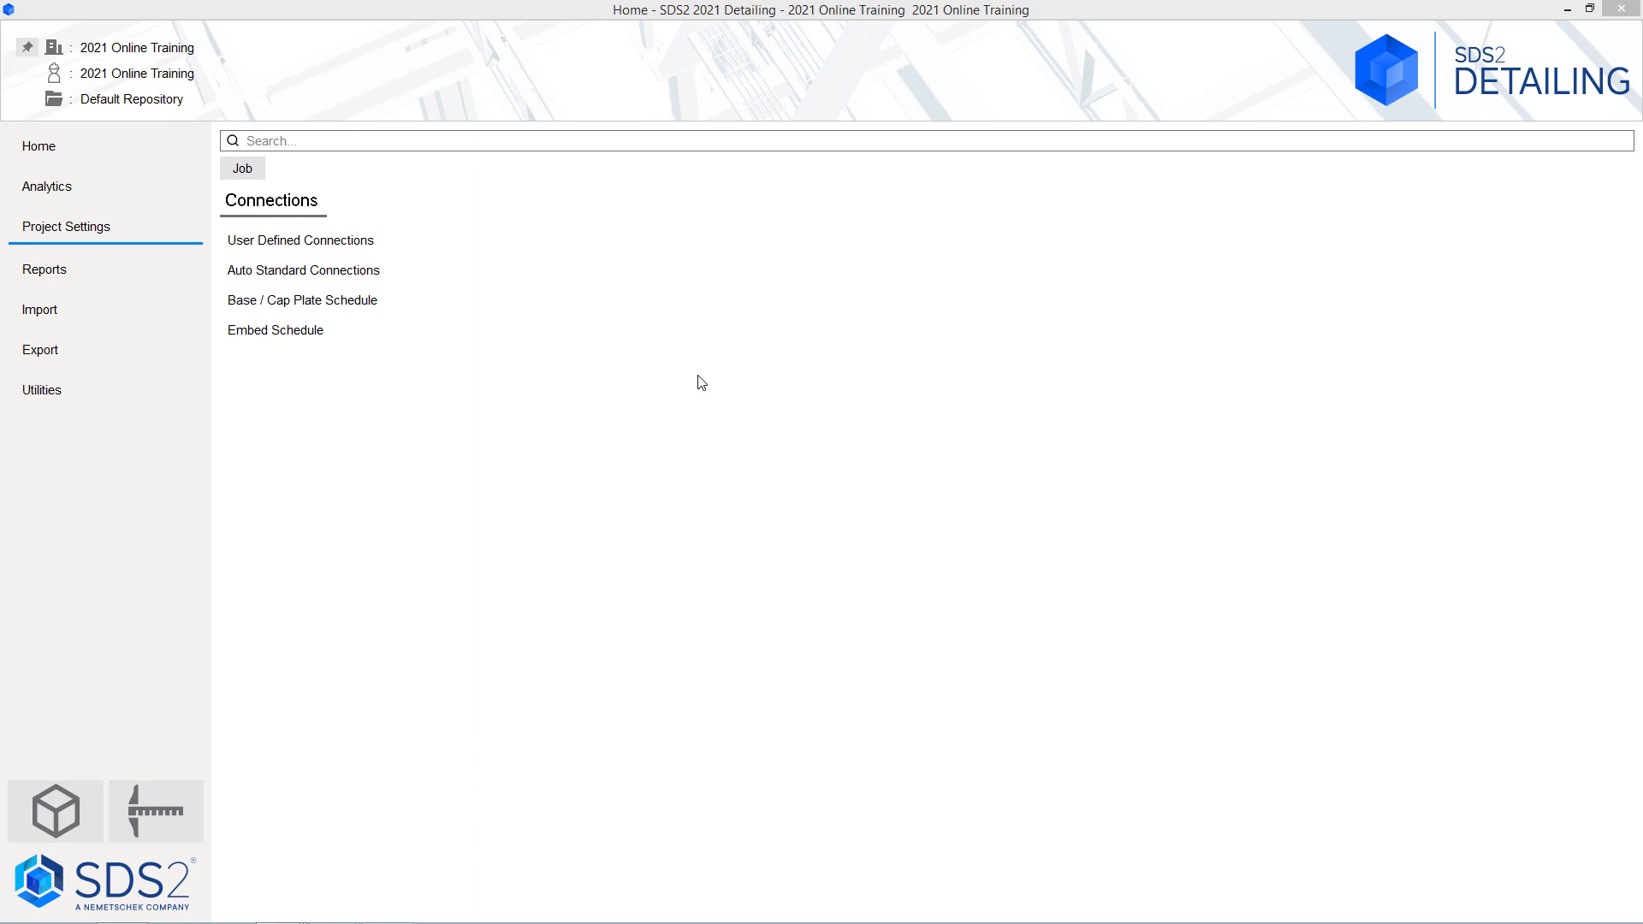
{"action": "left_click", "coordinate": [345, 334]}
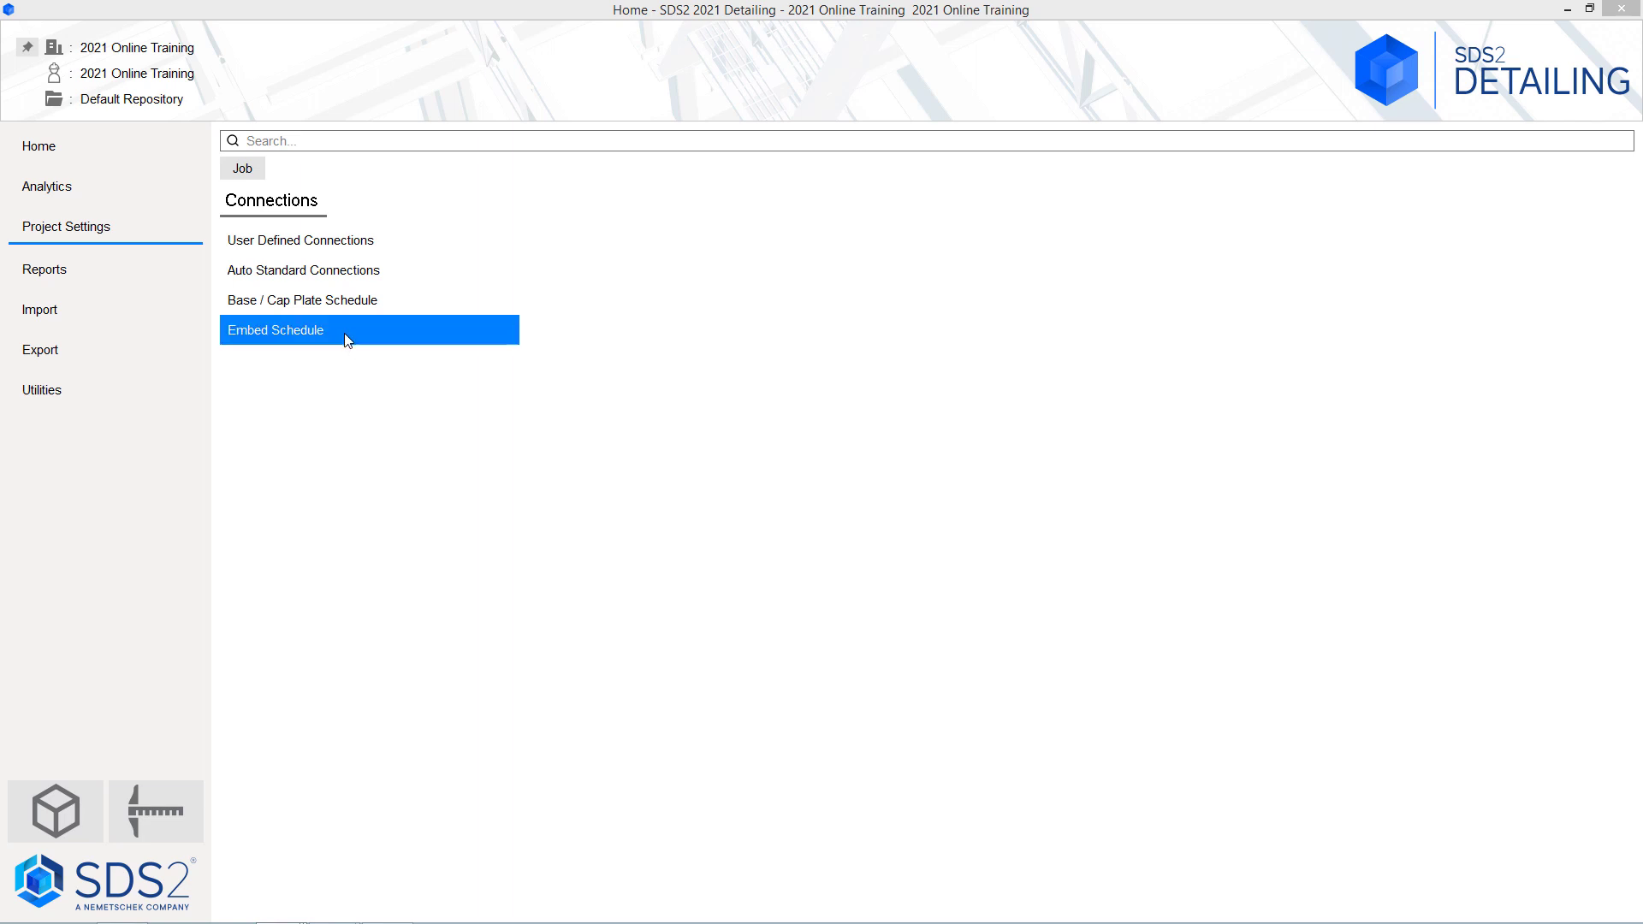
Step: Reopen the Base / Cap Plate Schedule and copy round plate bp5 into the seventh row
{"action": "left_click", "coordinate": [353, 306]}
{"action": "left_click", "coordinate": [356, 306]}
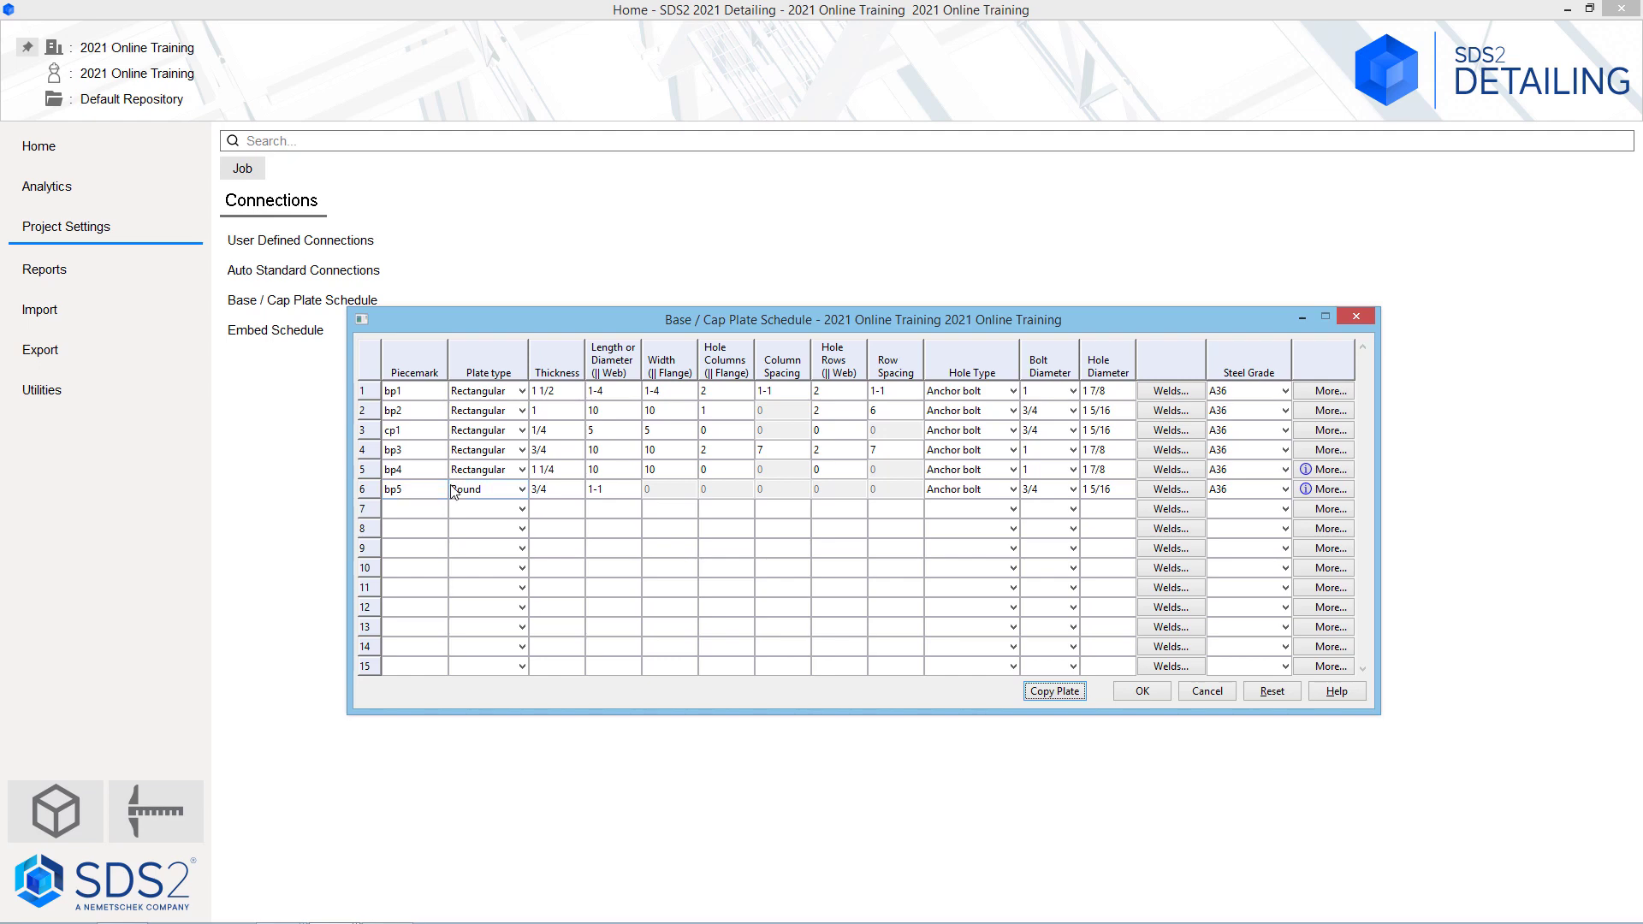
{"action": "left_click", "coordinate": [390, 490]}
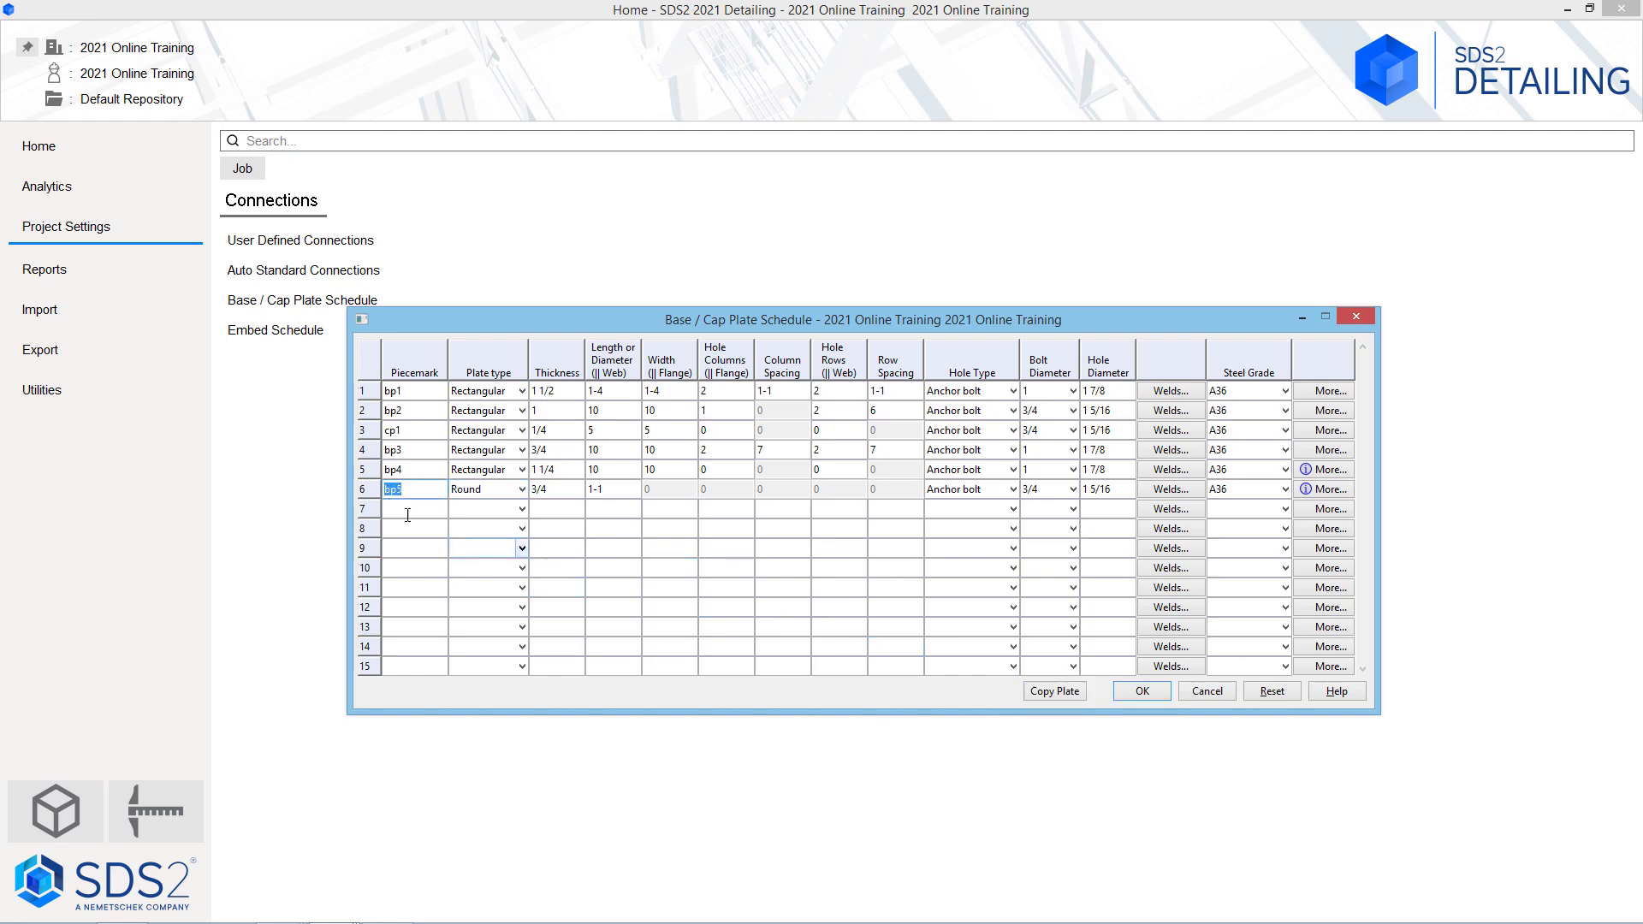
{"action": "left_click", "coordinate": [1045, 696]}
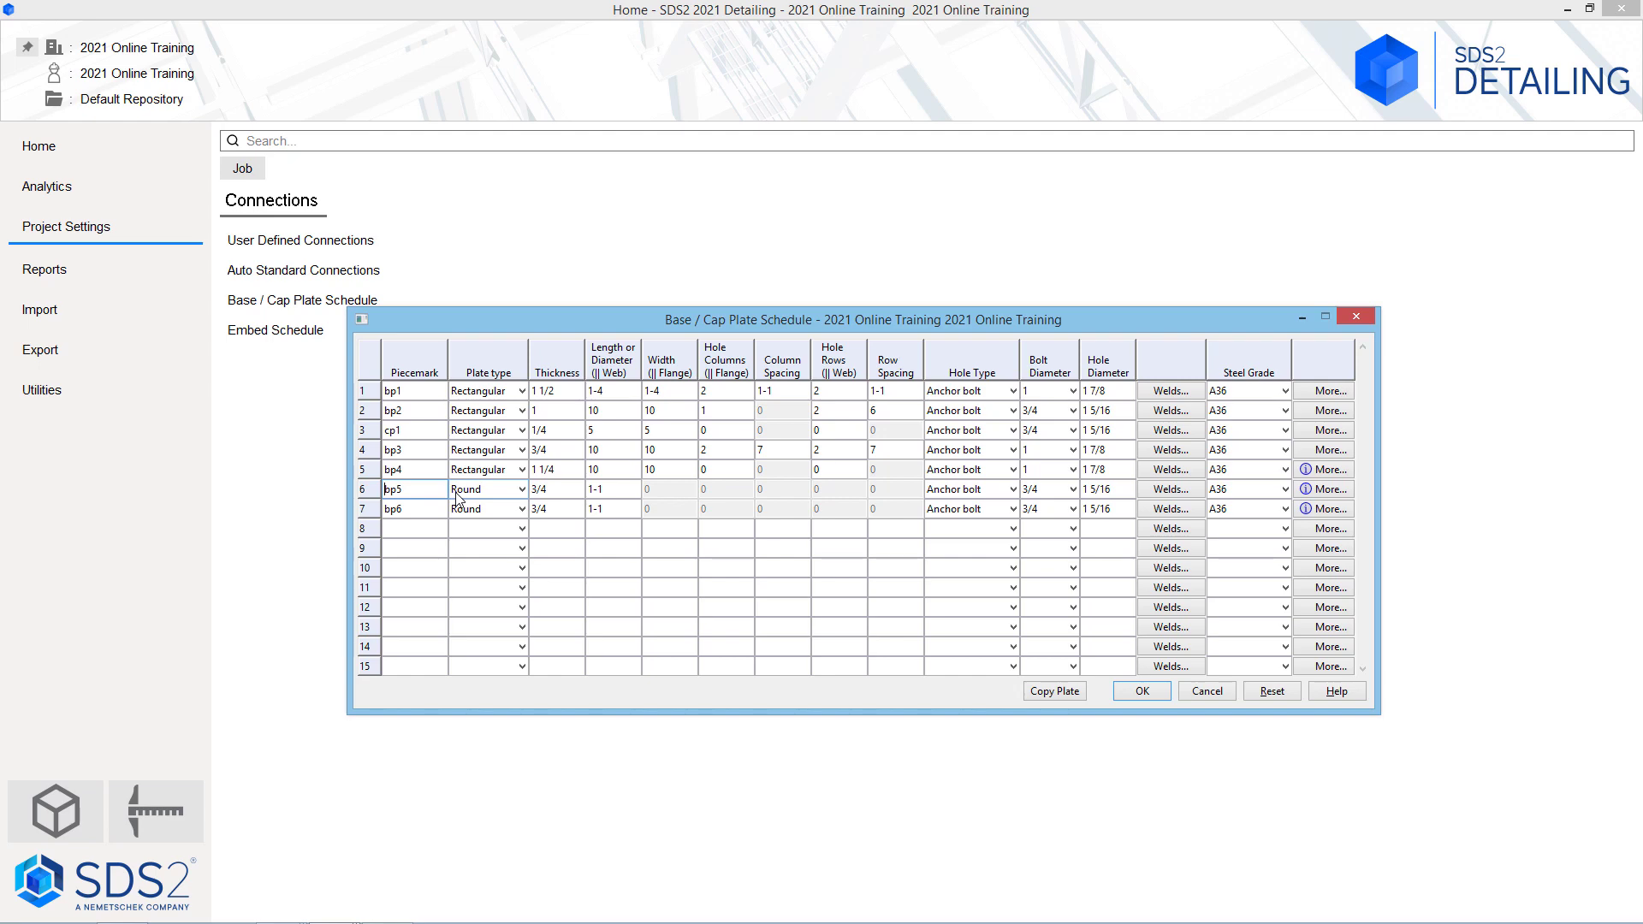
Step: Delete the copied round plate from the seventh row and accept the schedule
{"action": "key", "text": "Down"}
{"action": "key", "text": "Delete"}
{"action": "left_click", "coordinate": [1142, 692]}
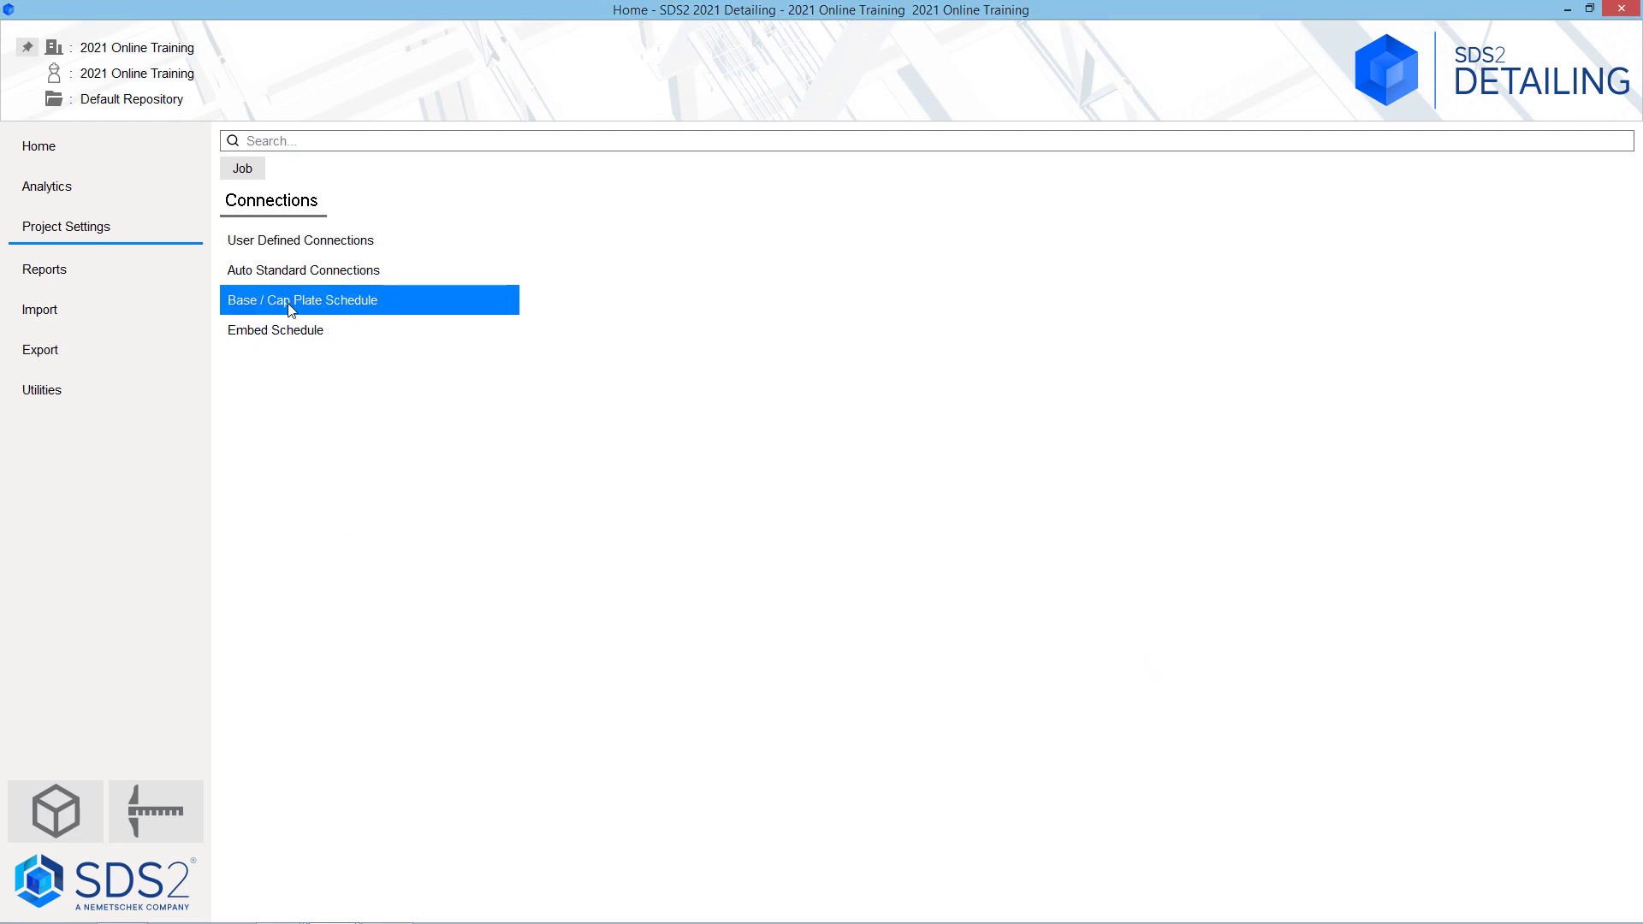
Step: Review the plates entered in the Base / Cap Plate Schedule and close it
{"action": "left_click", "coordinate": [320, 301]}
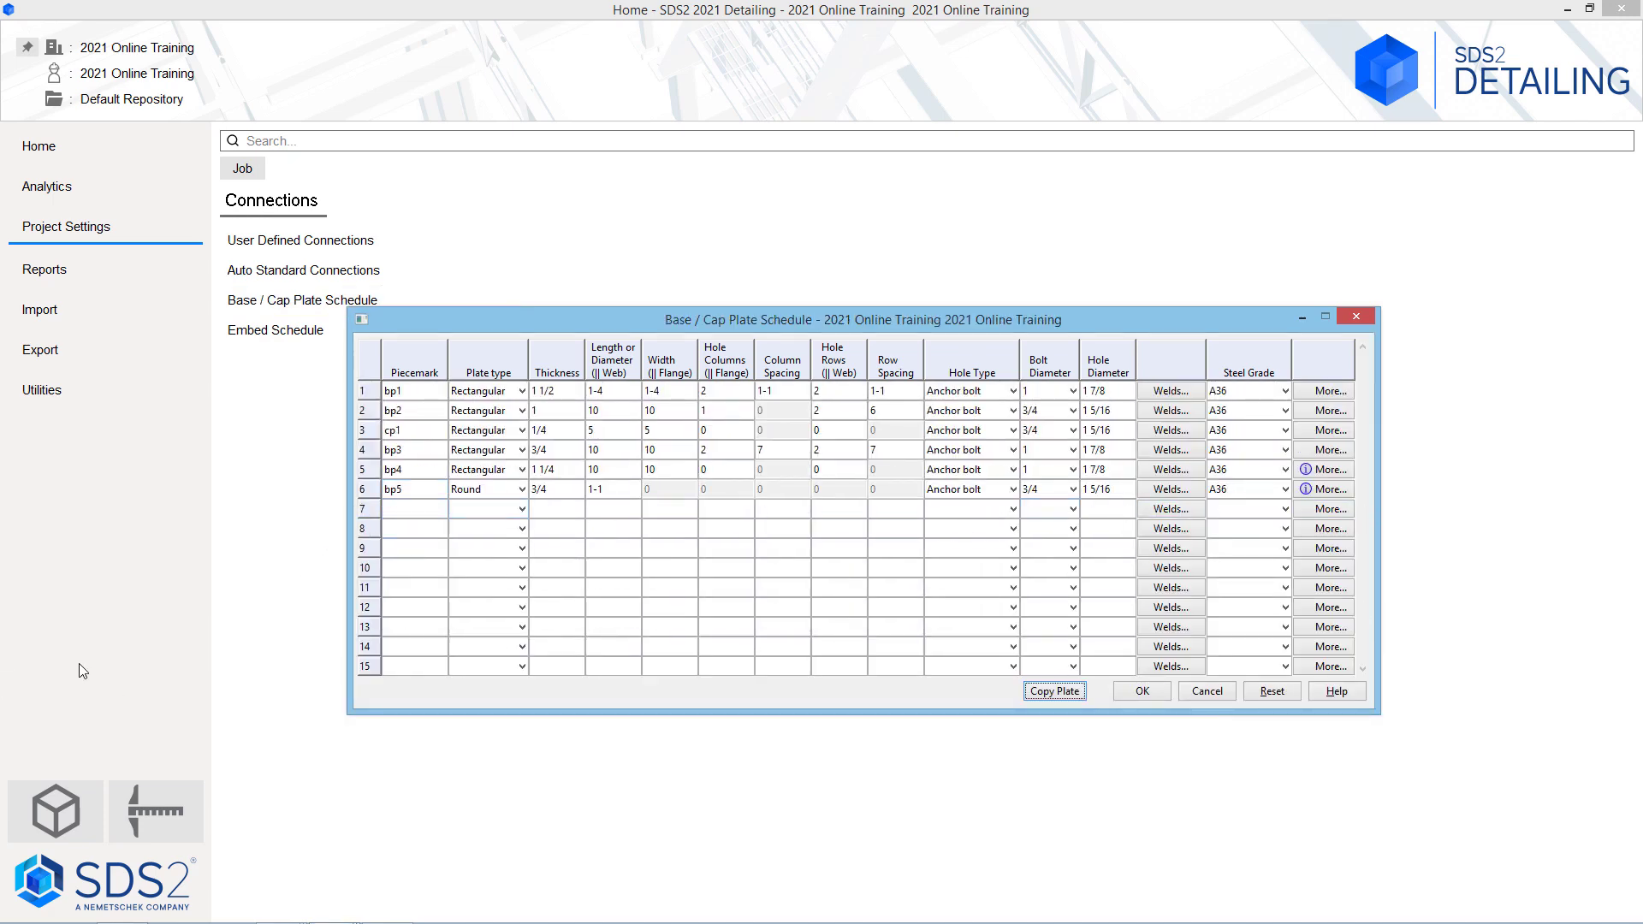
{"action": "left_click", "coordinate": [392, 431]}
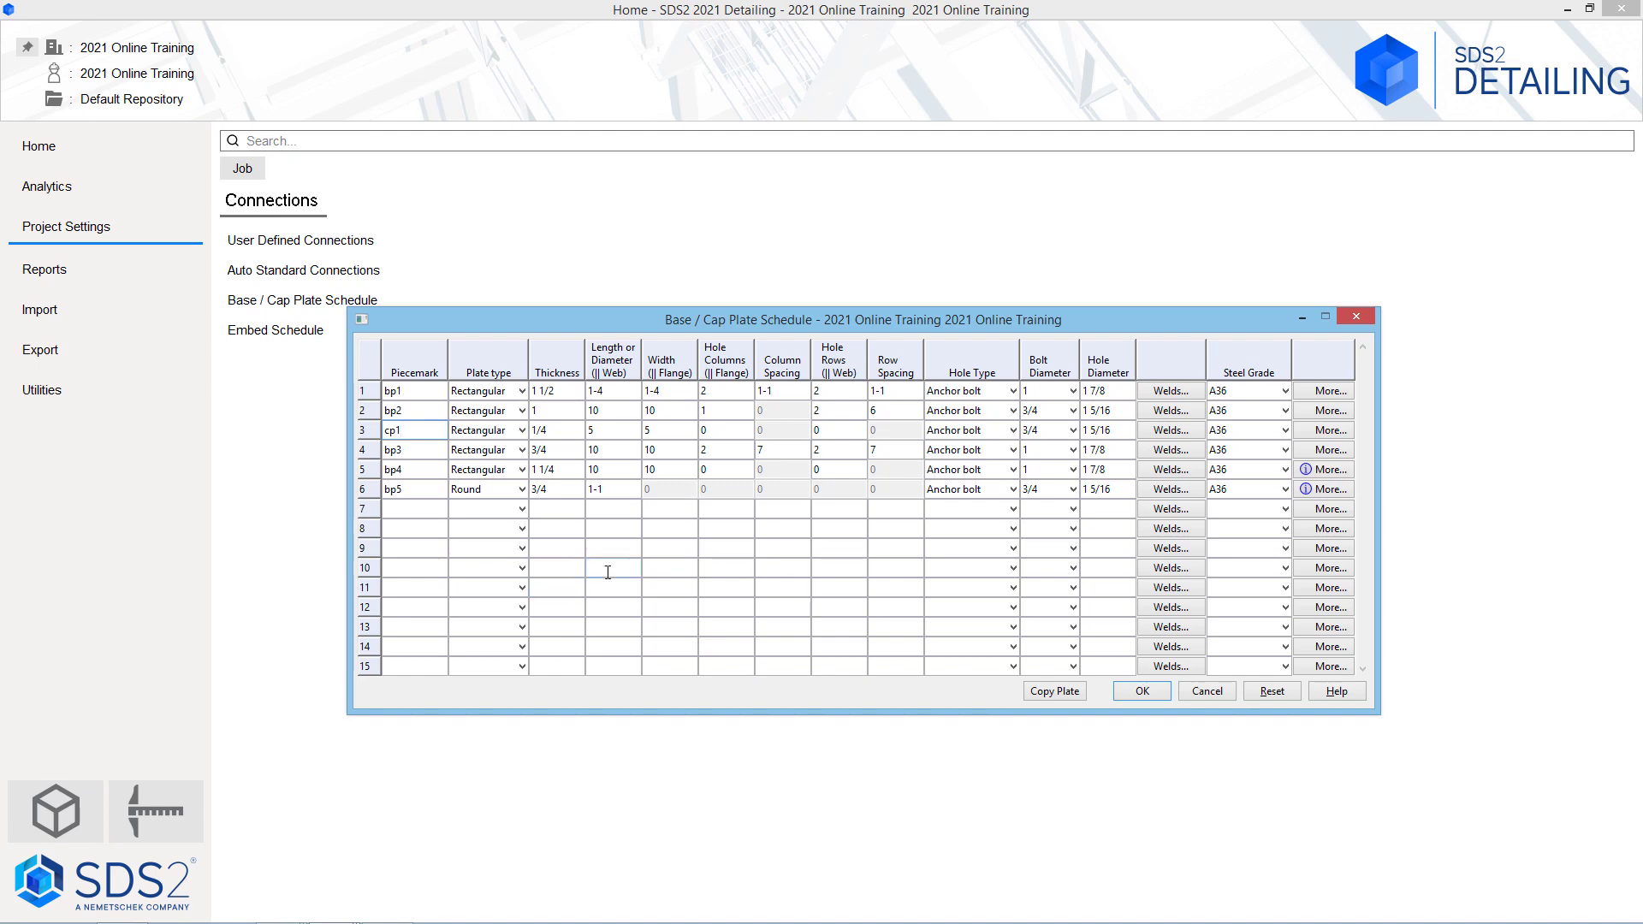
{"action": "left_click", "coordinate": [1153, 694]}
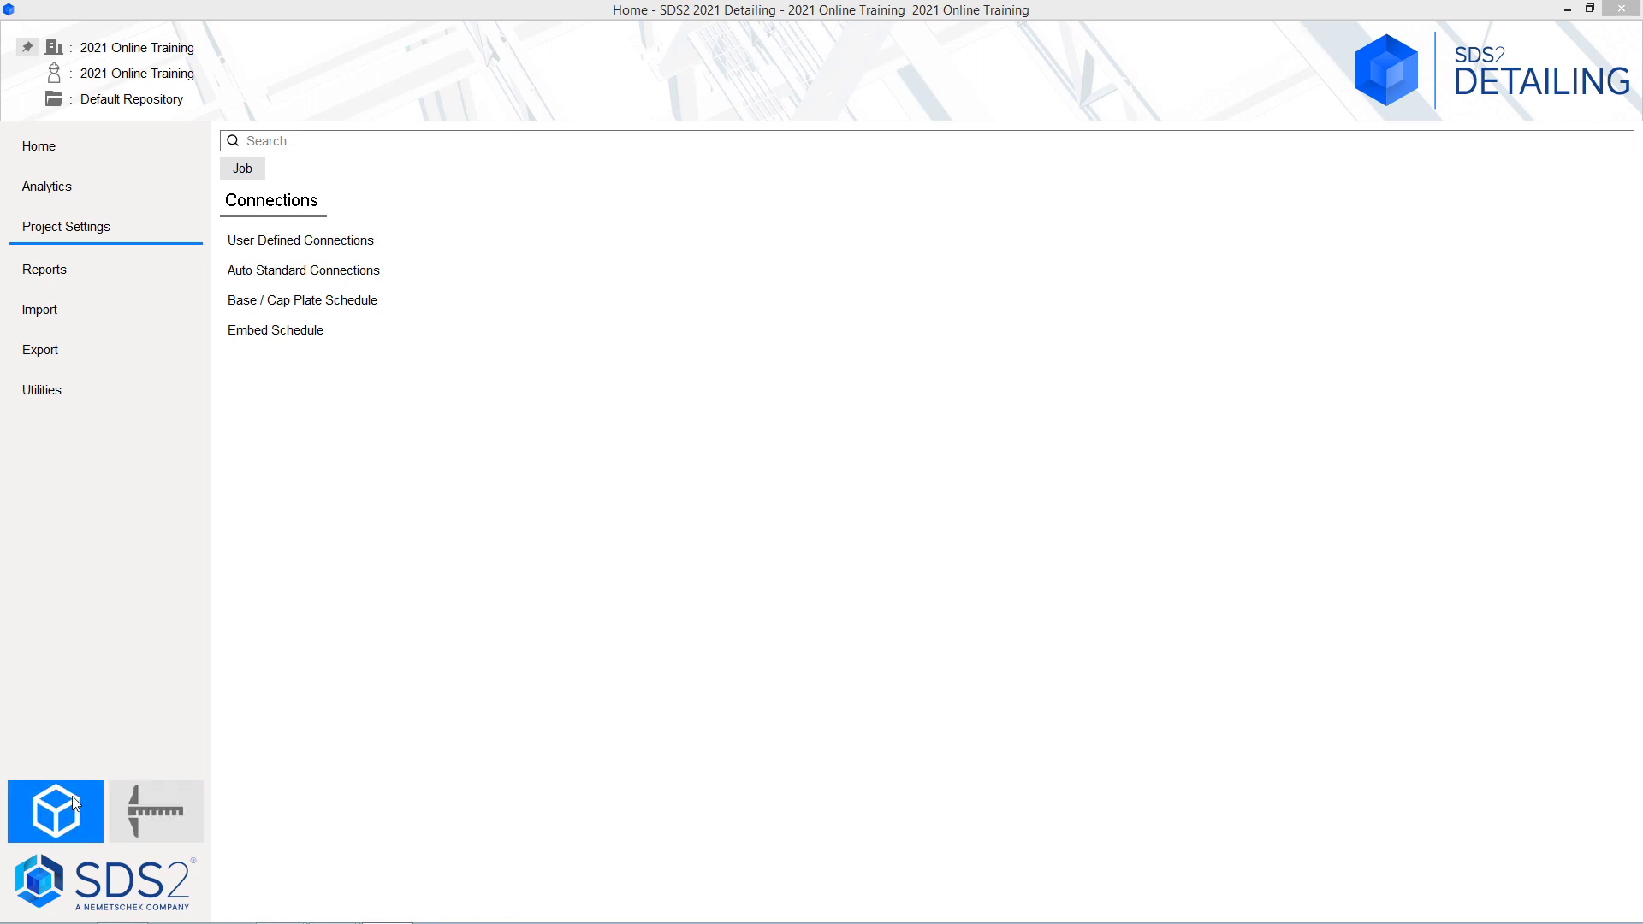
Step: Switch to the SDS2 Modeling window showing the job's AB PLAN view
{"action": "left_click", "coordinate": [273, 693]}
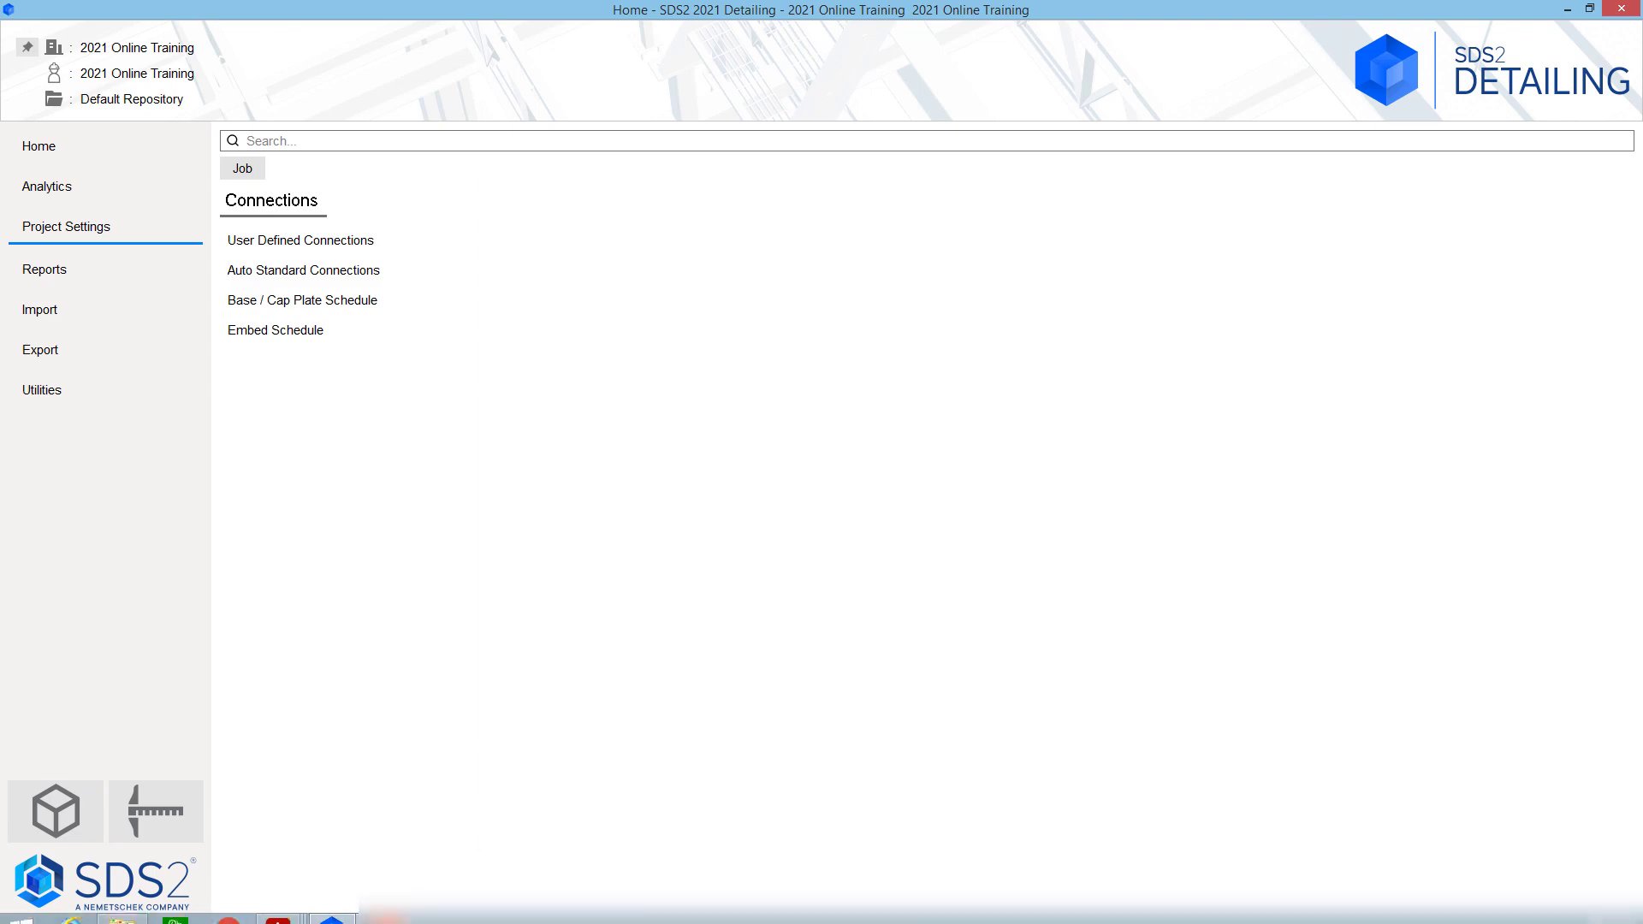
{"action": "left_click", "coordinate": [332, 907]}
{"action": "left_click", "coordinate": [375, 844]}
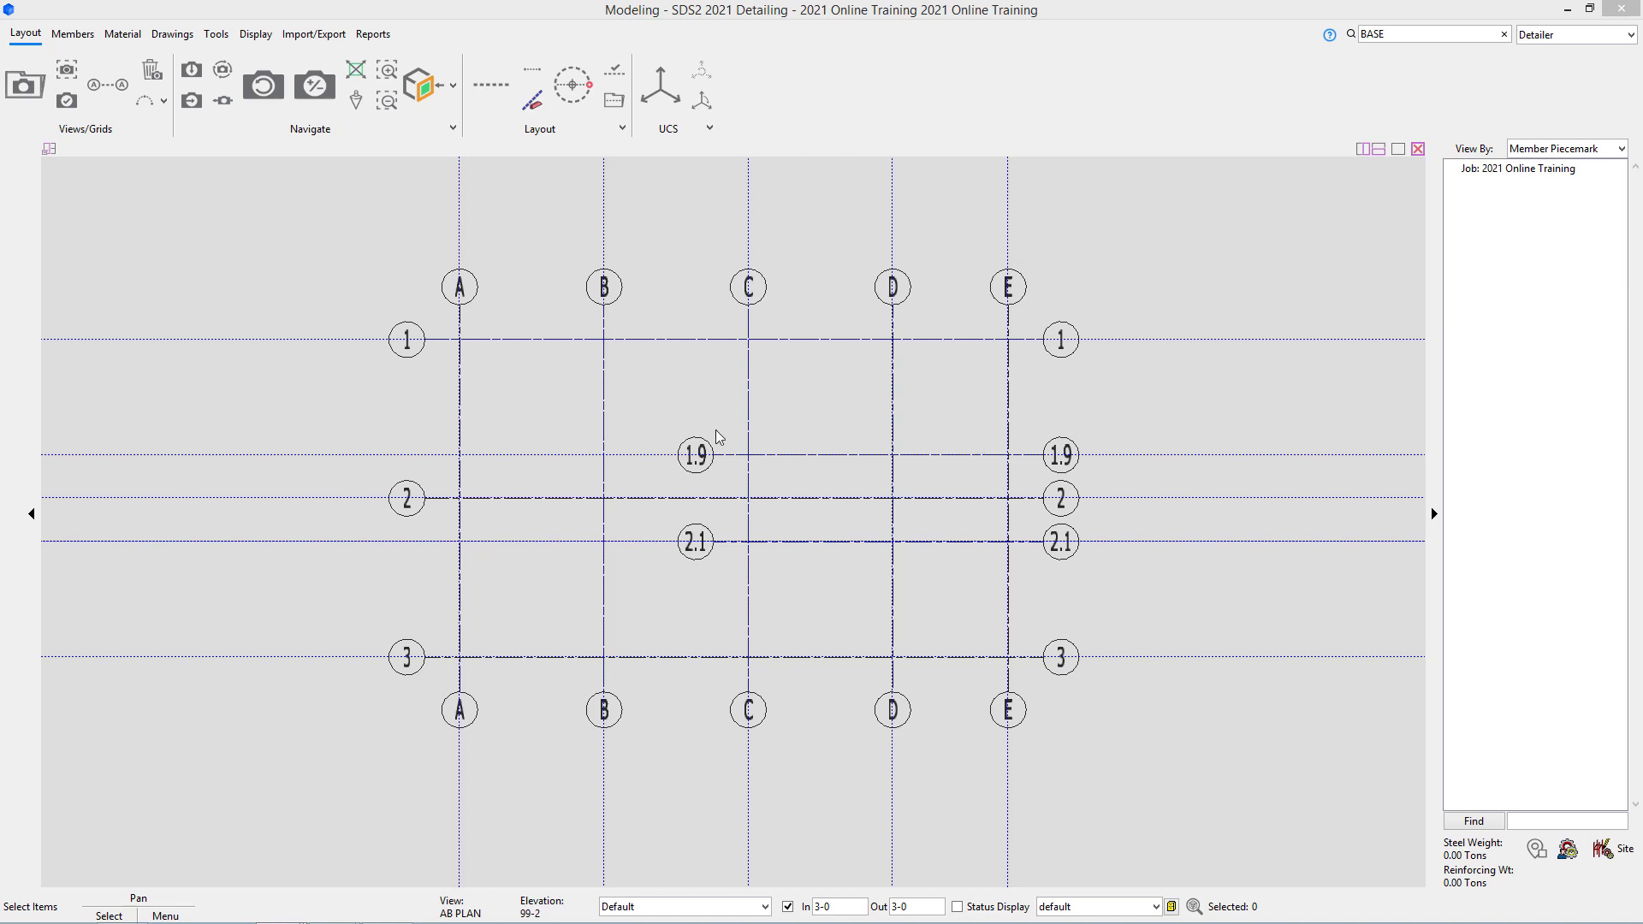
Step: Pin the Member Add Column command to quick access
{"action": "left_click", "coordinate": [269, 254]}
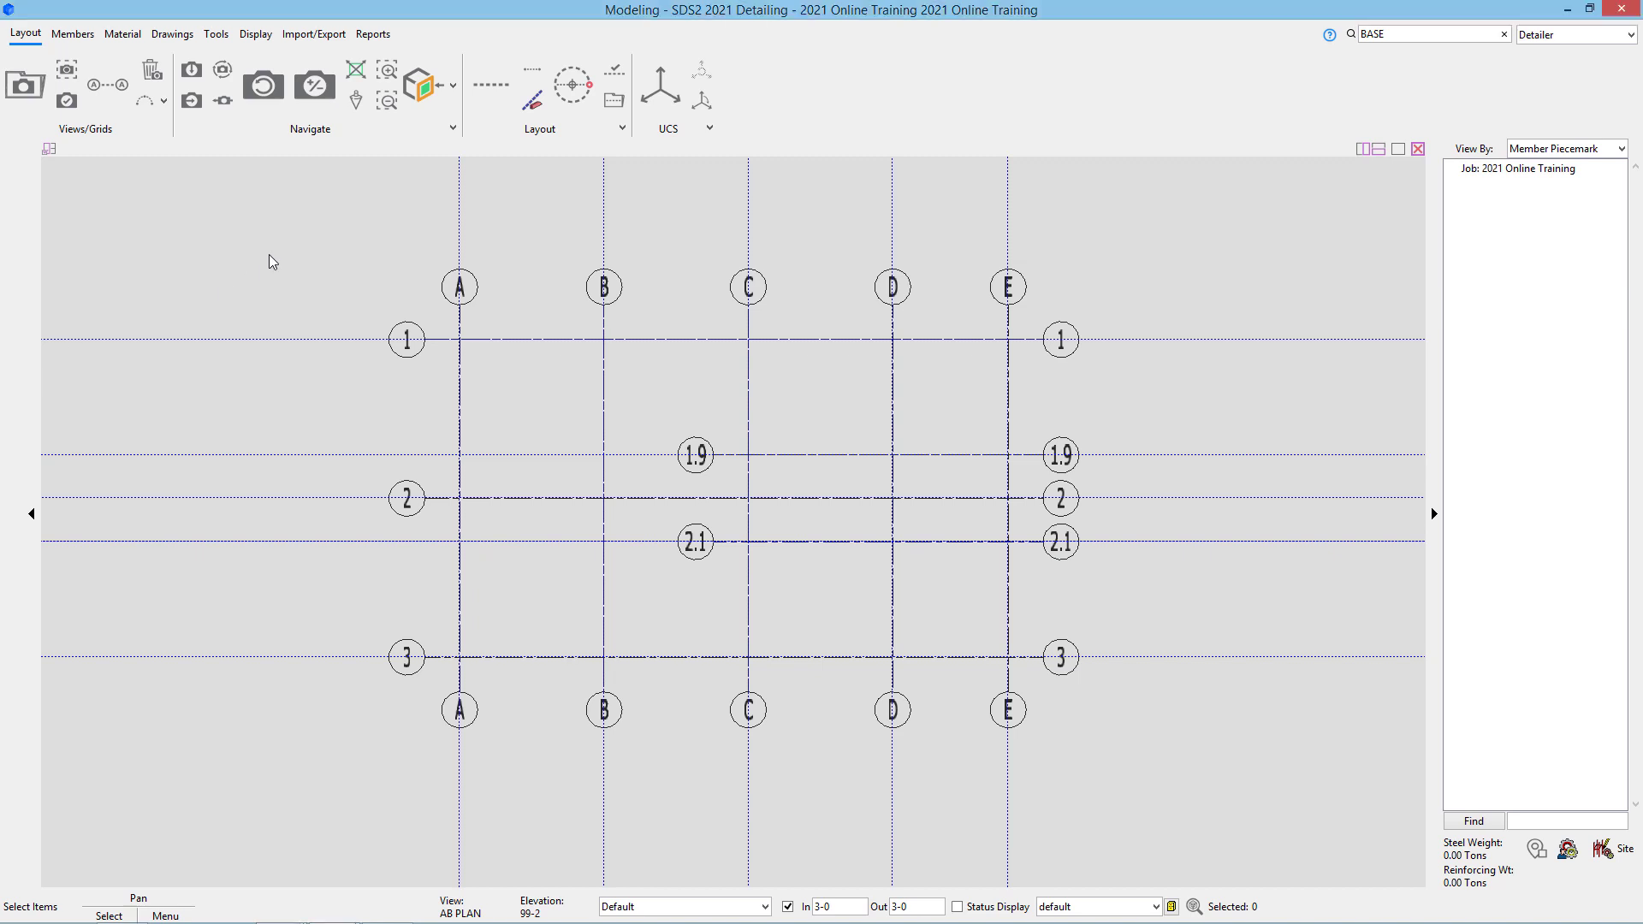
{"action": "left_click", "coordinate": [92, 36]}
{"action": "left_click", "coordinate": [133, 81]}
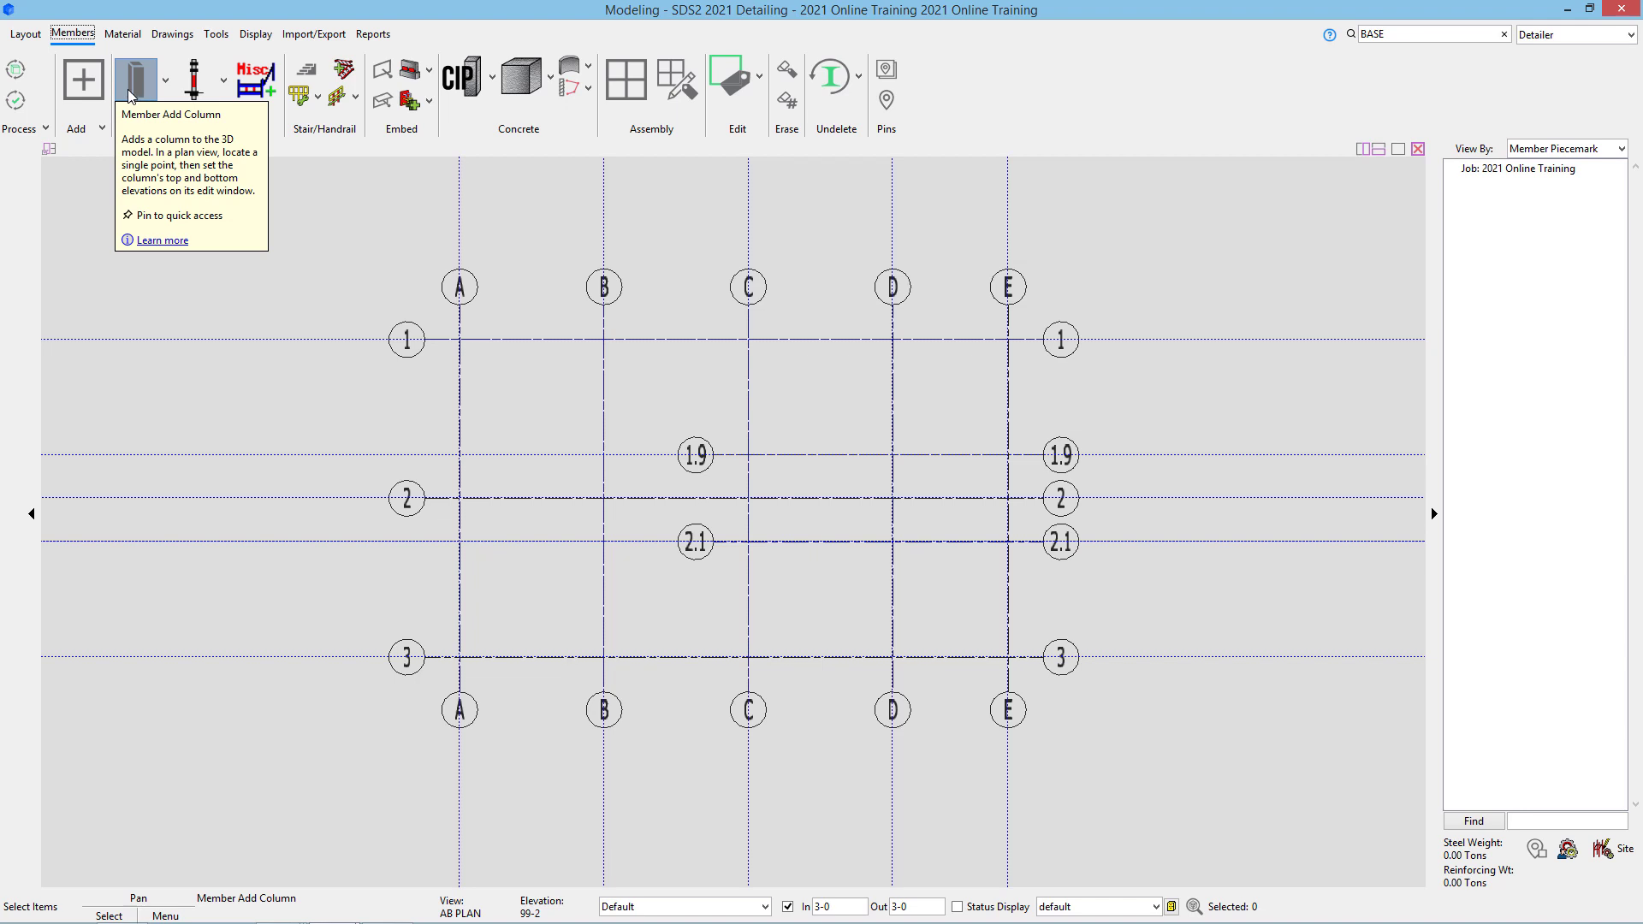
{"action": "left_click", "coordinate": [157, 219]}
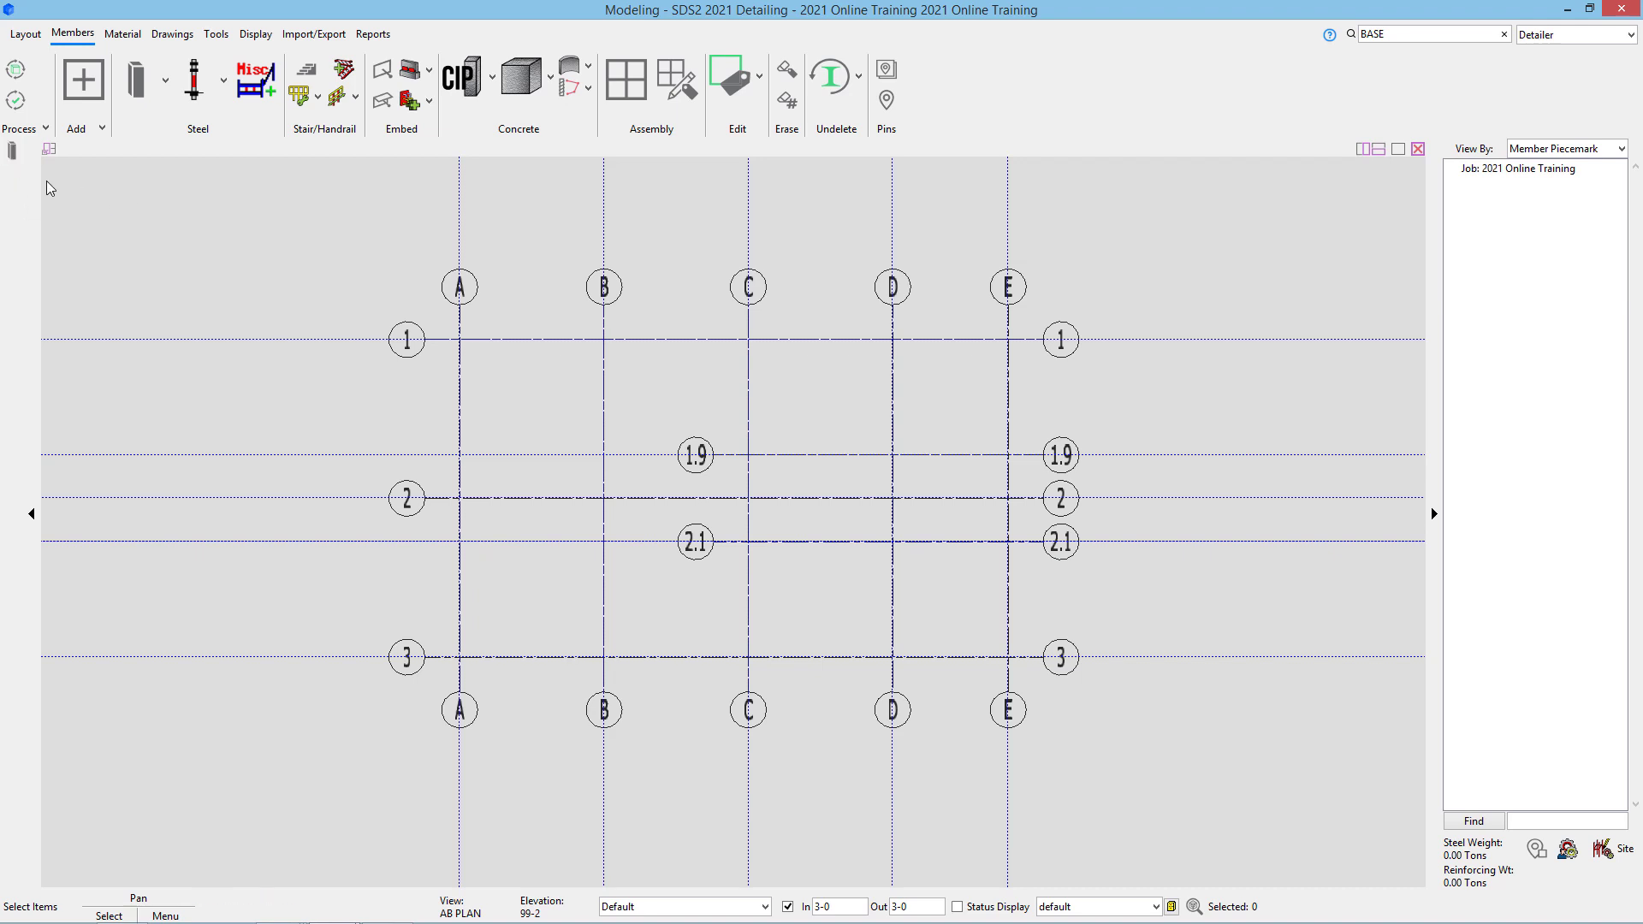
Step: Start adding a column from quick access and set its material to W10x49
{"action": "left_click", "coordinate": [13, 152]}
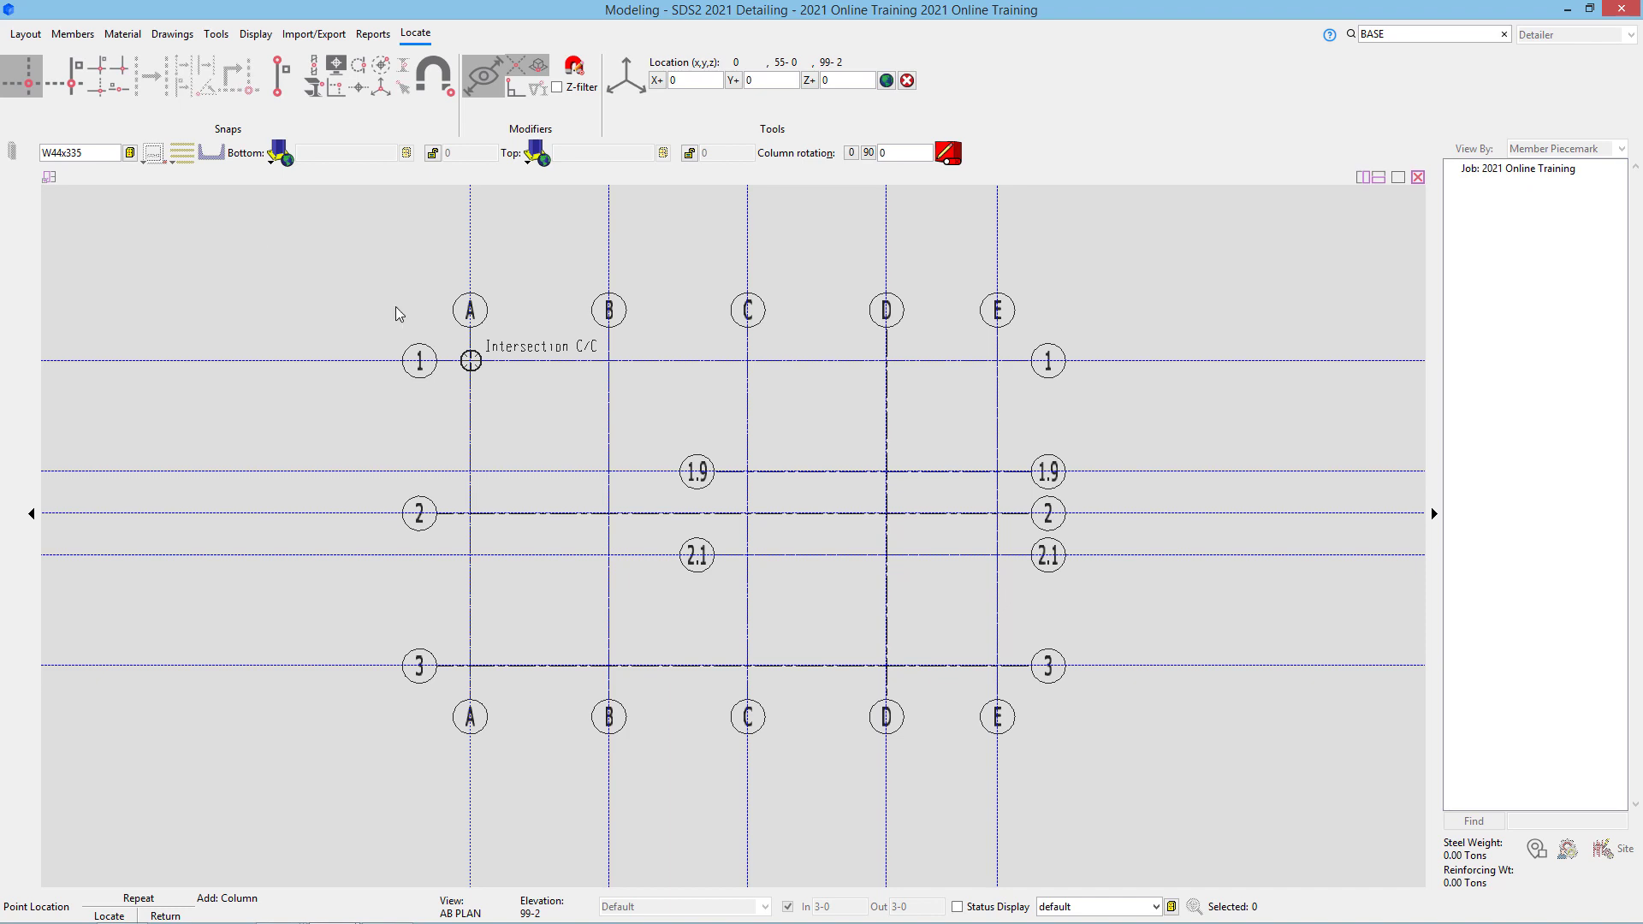
{"action": "left_click", "coordinate": [130, 153]}
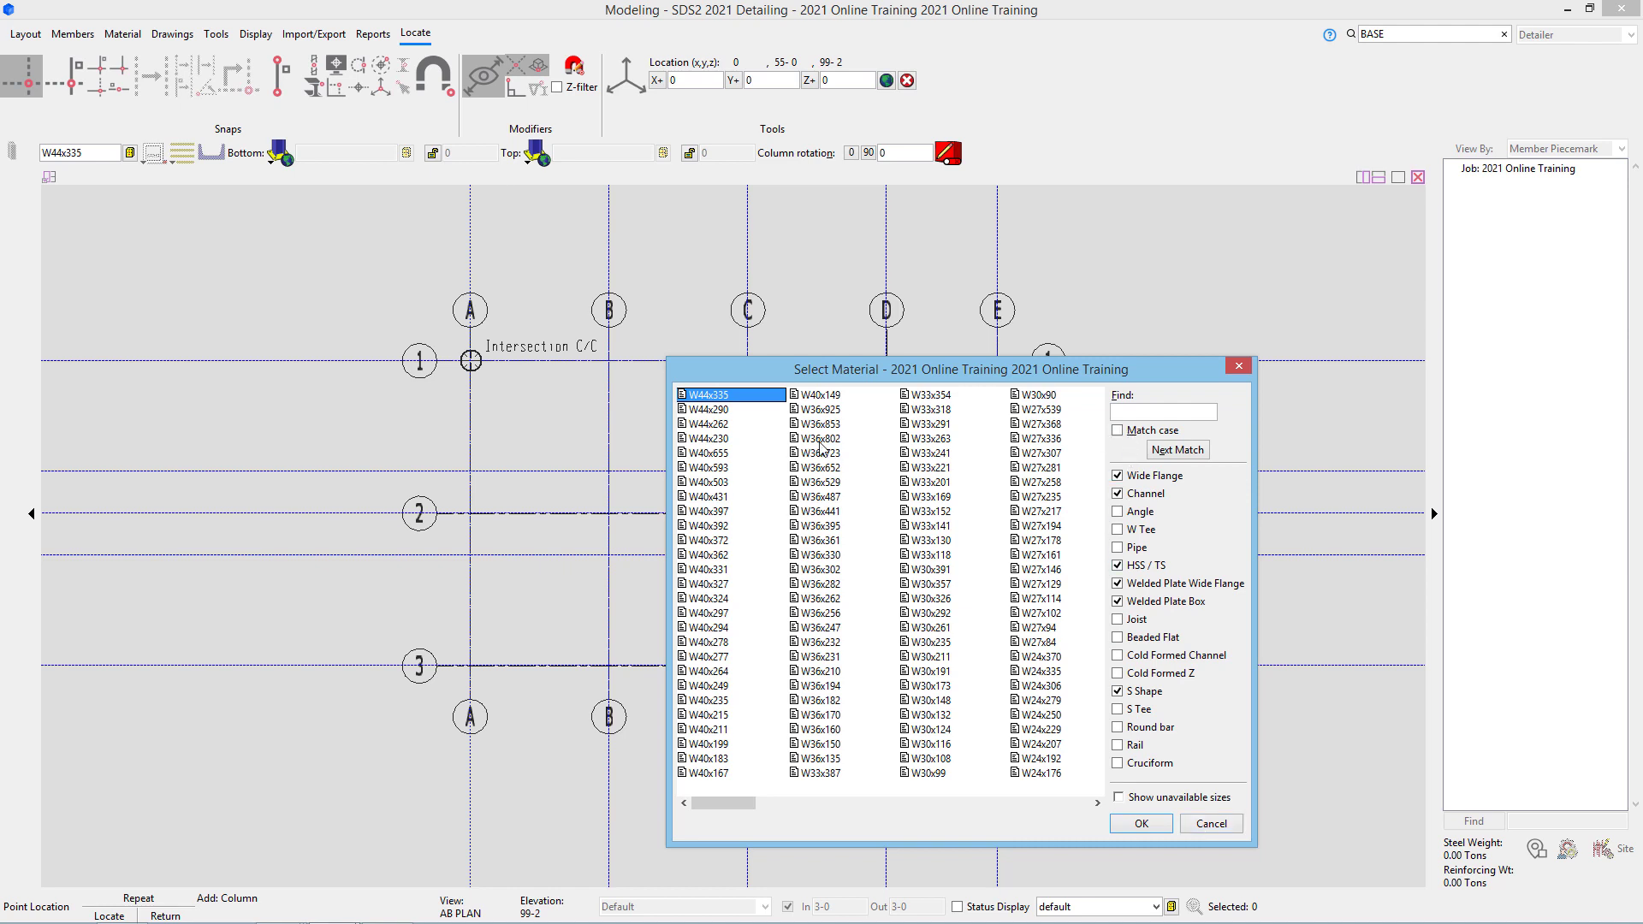
{"action": "left_click", "coordinate": [1132, 415]}
{"action": "type", "text": "w10"}
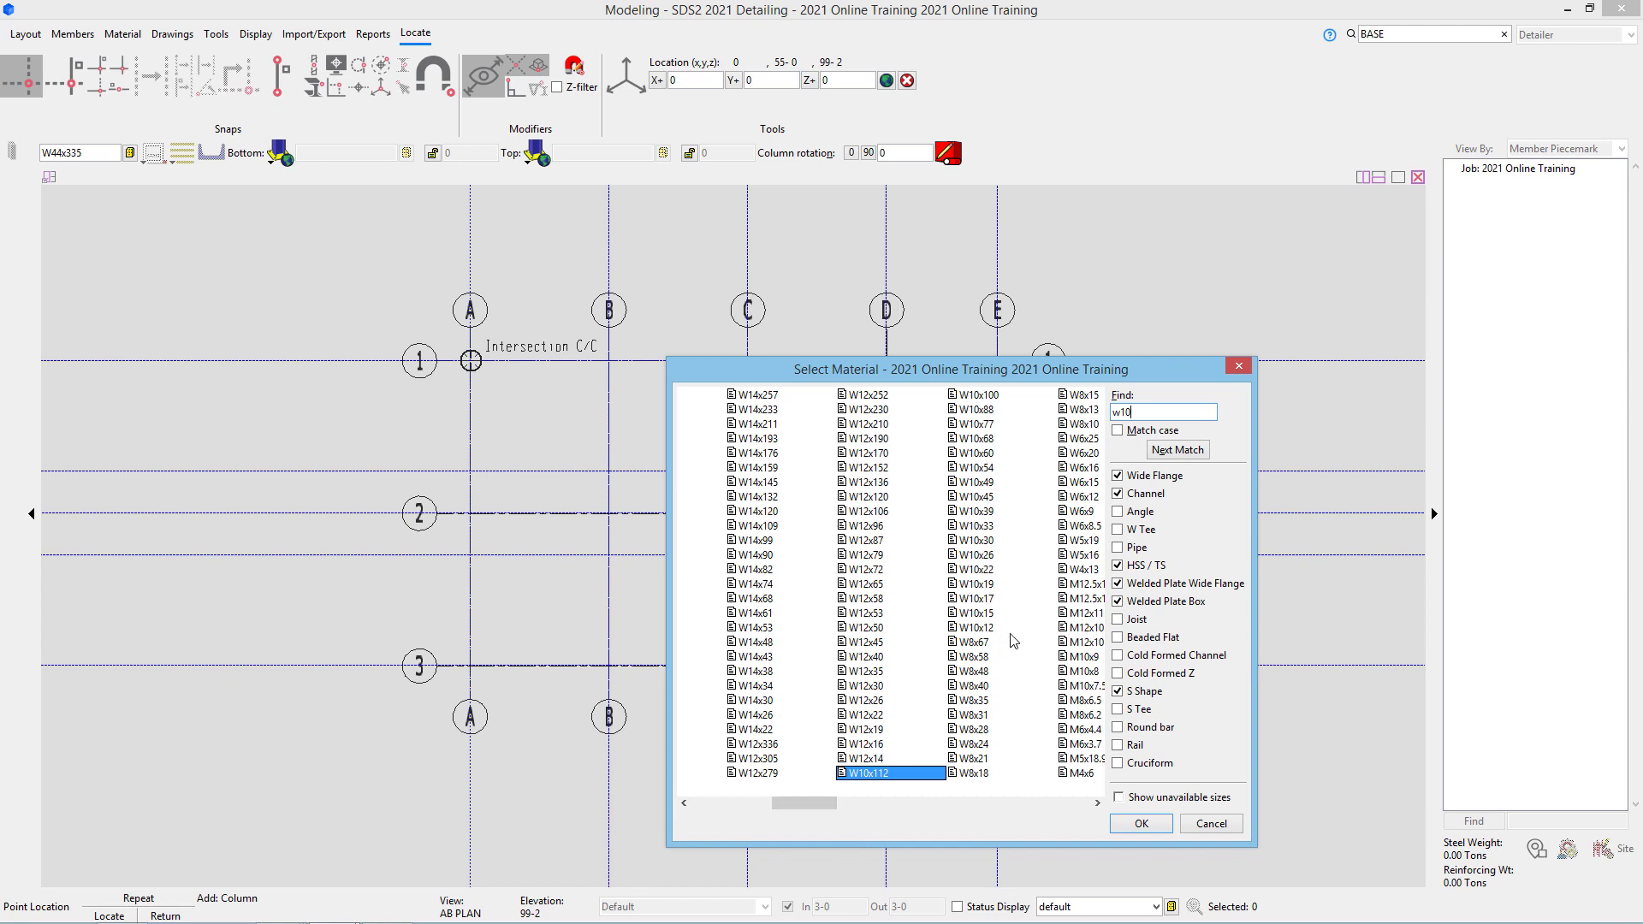
{"action": "left_click", "coordinate": [995, 484]}
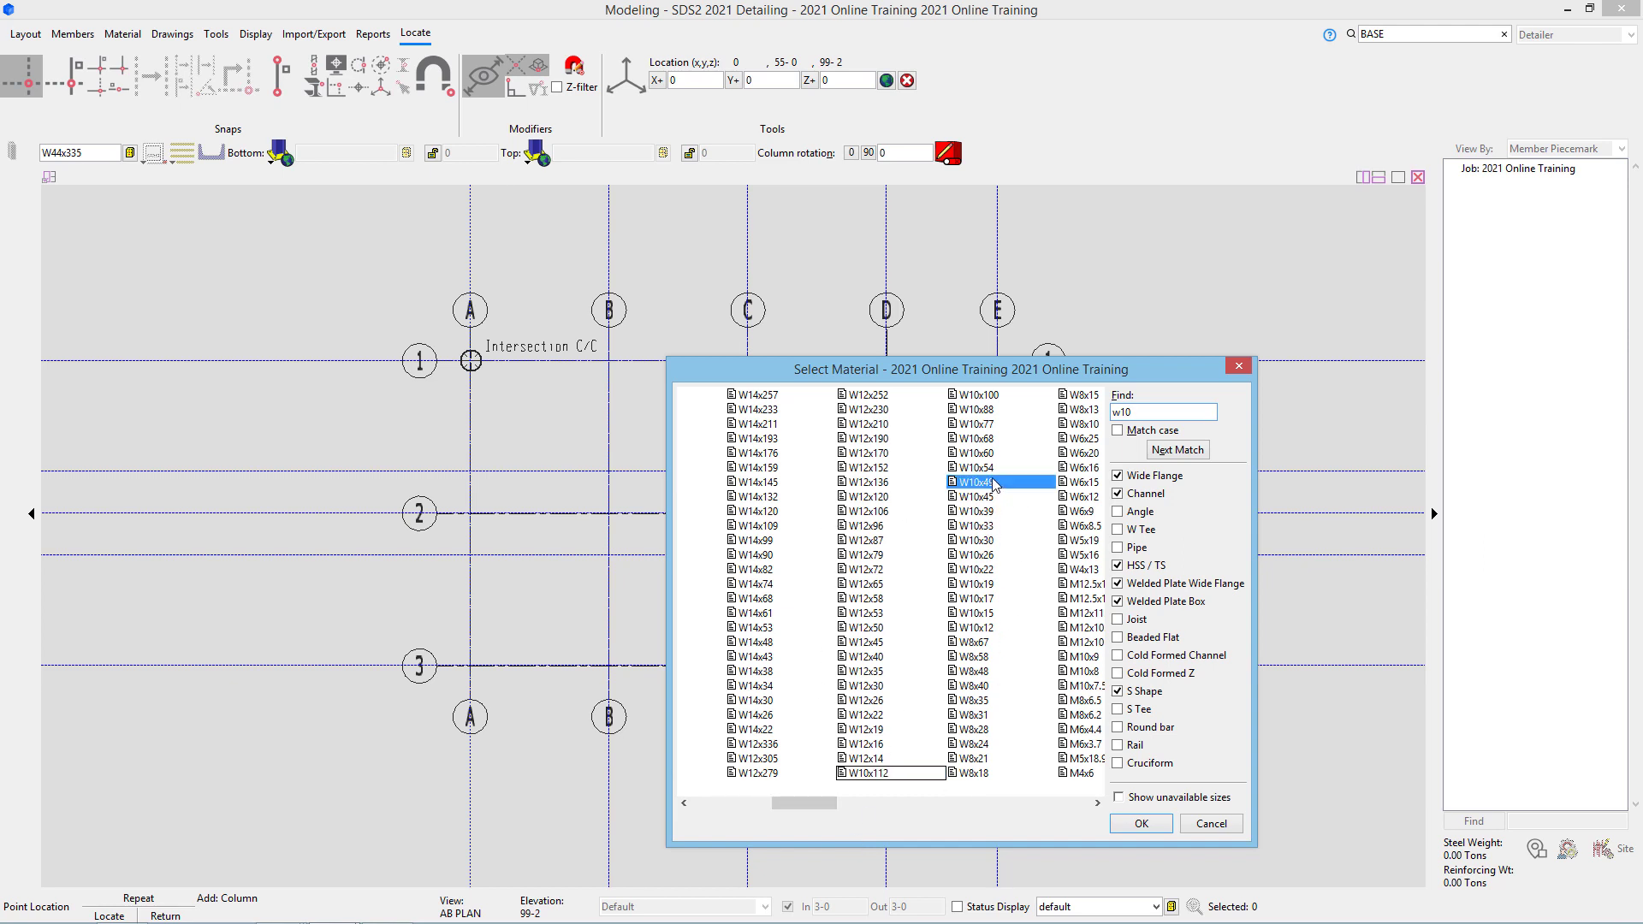
{"action": "left_click", "coordinate": [1142, 823]}
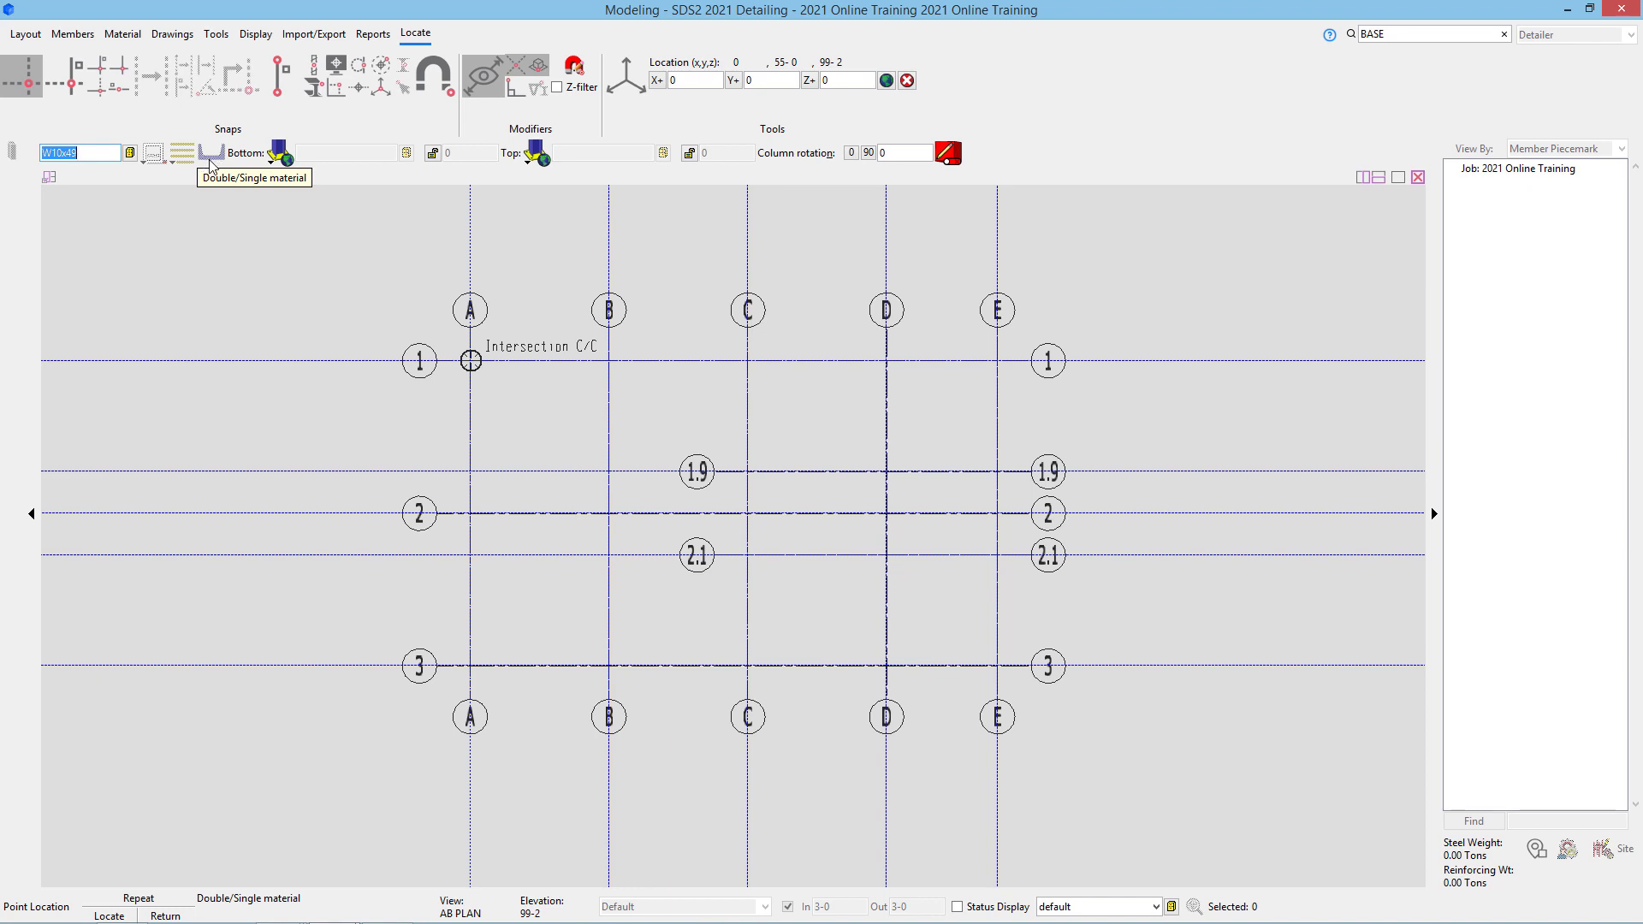
Step: Give the column's bottom end a user base/cap plate and choose schedule number 1, plate bp1
{"action": "left_click", "coordinate": [276, 163]}
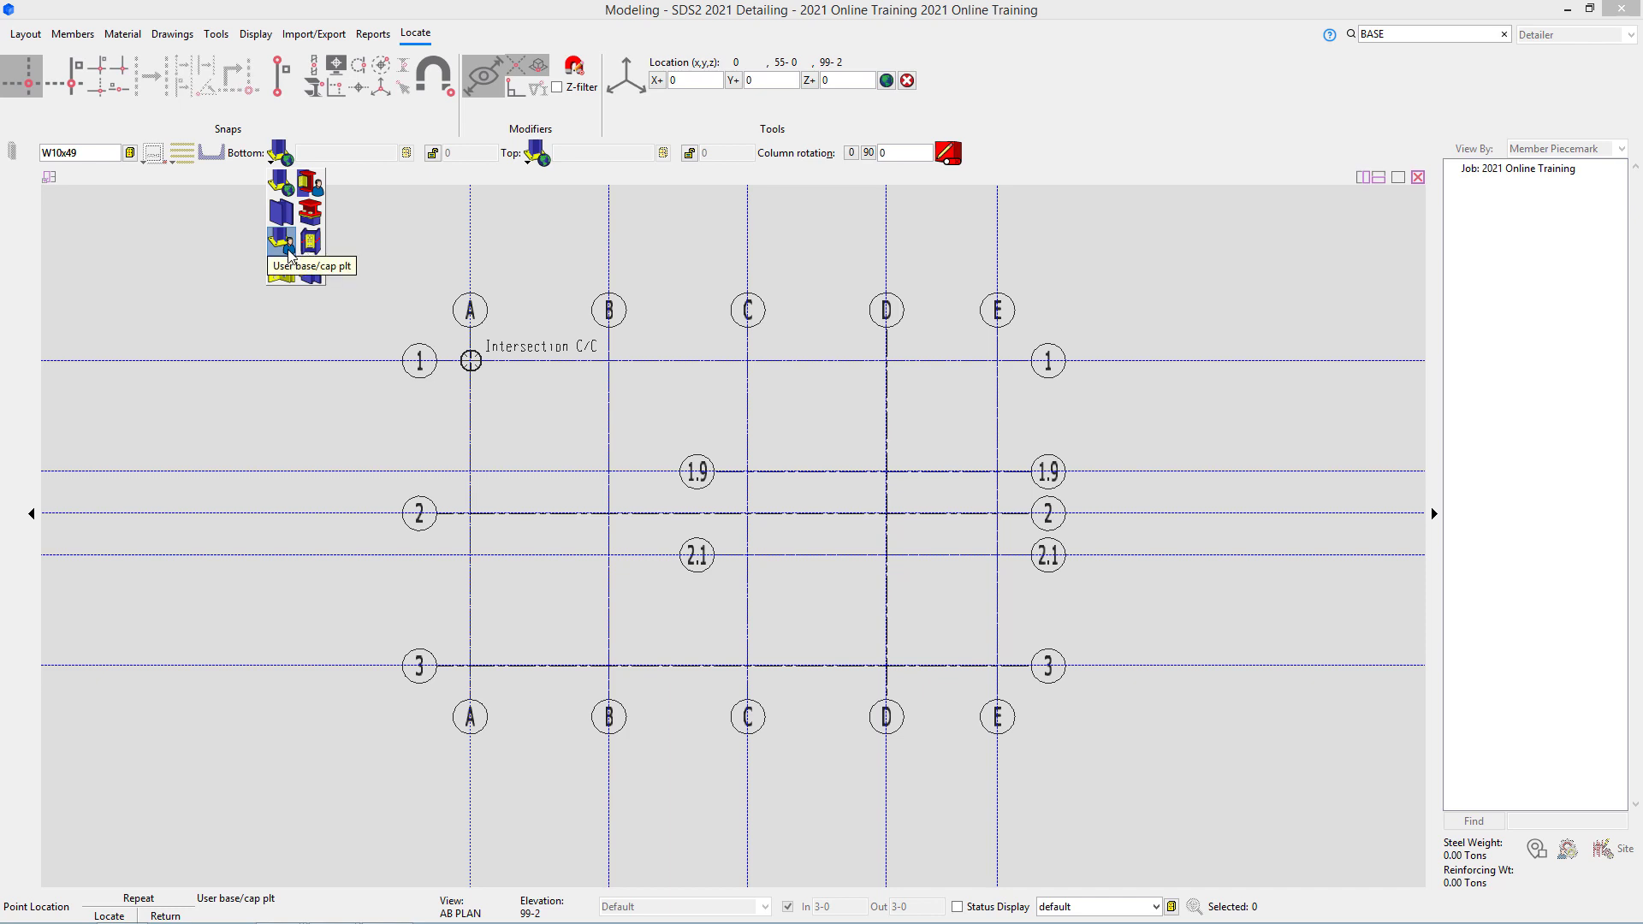
{"action": "left_click", "coordinate": [288, 250]}
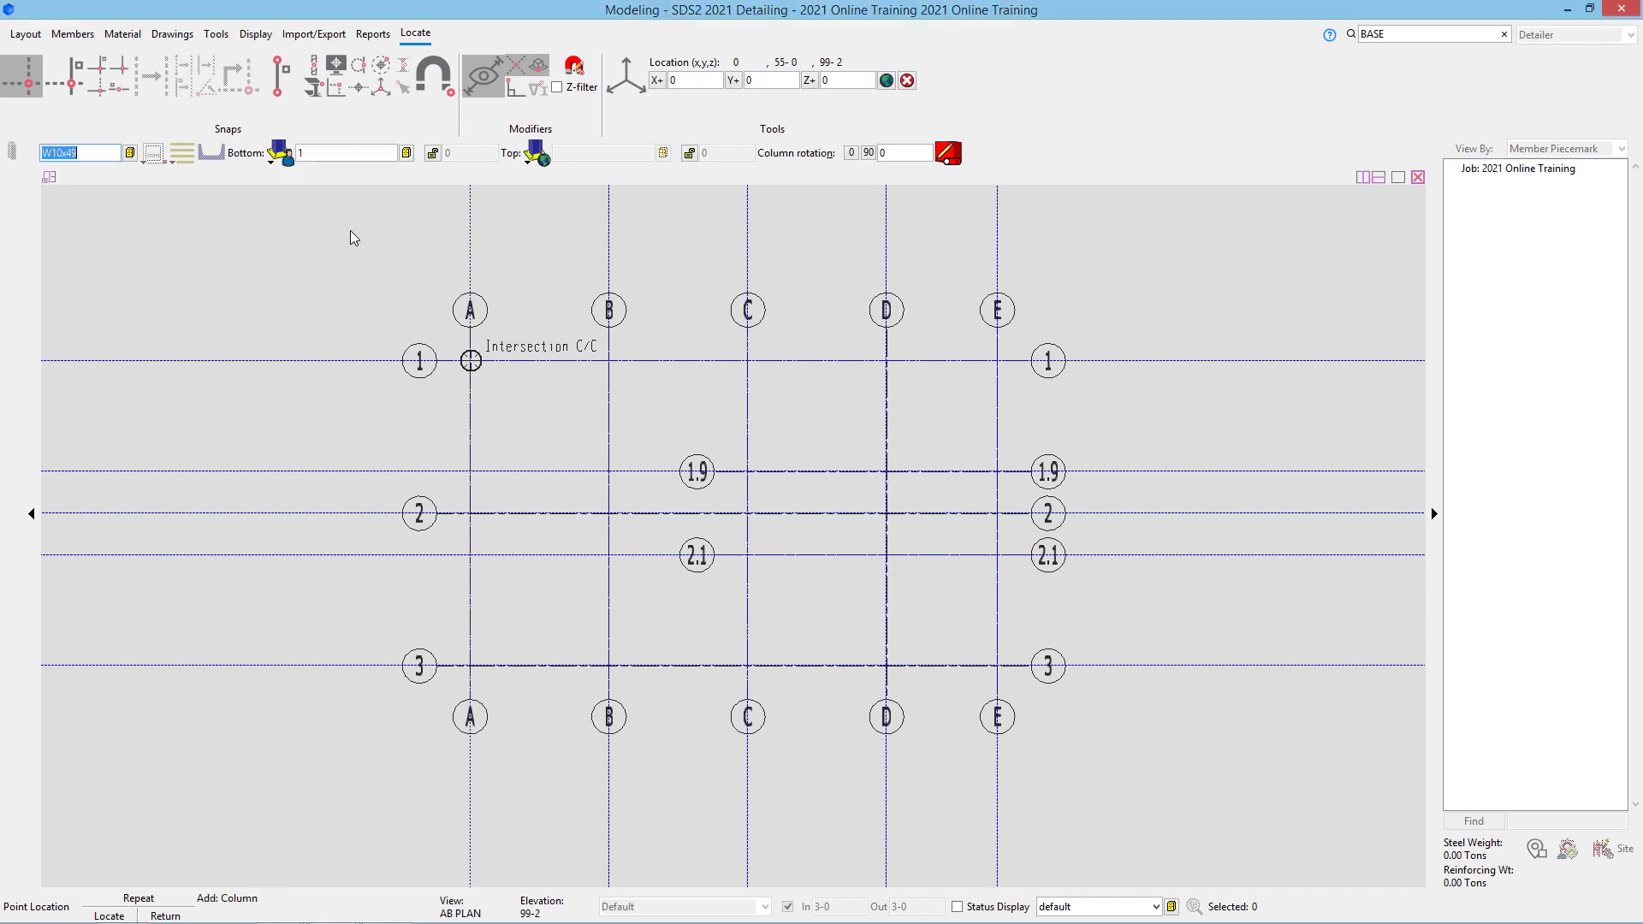
{"action": "left_click", "coordinate": [310, 158]}
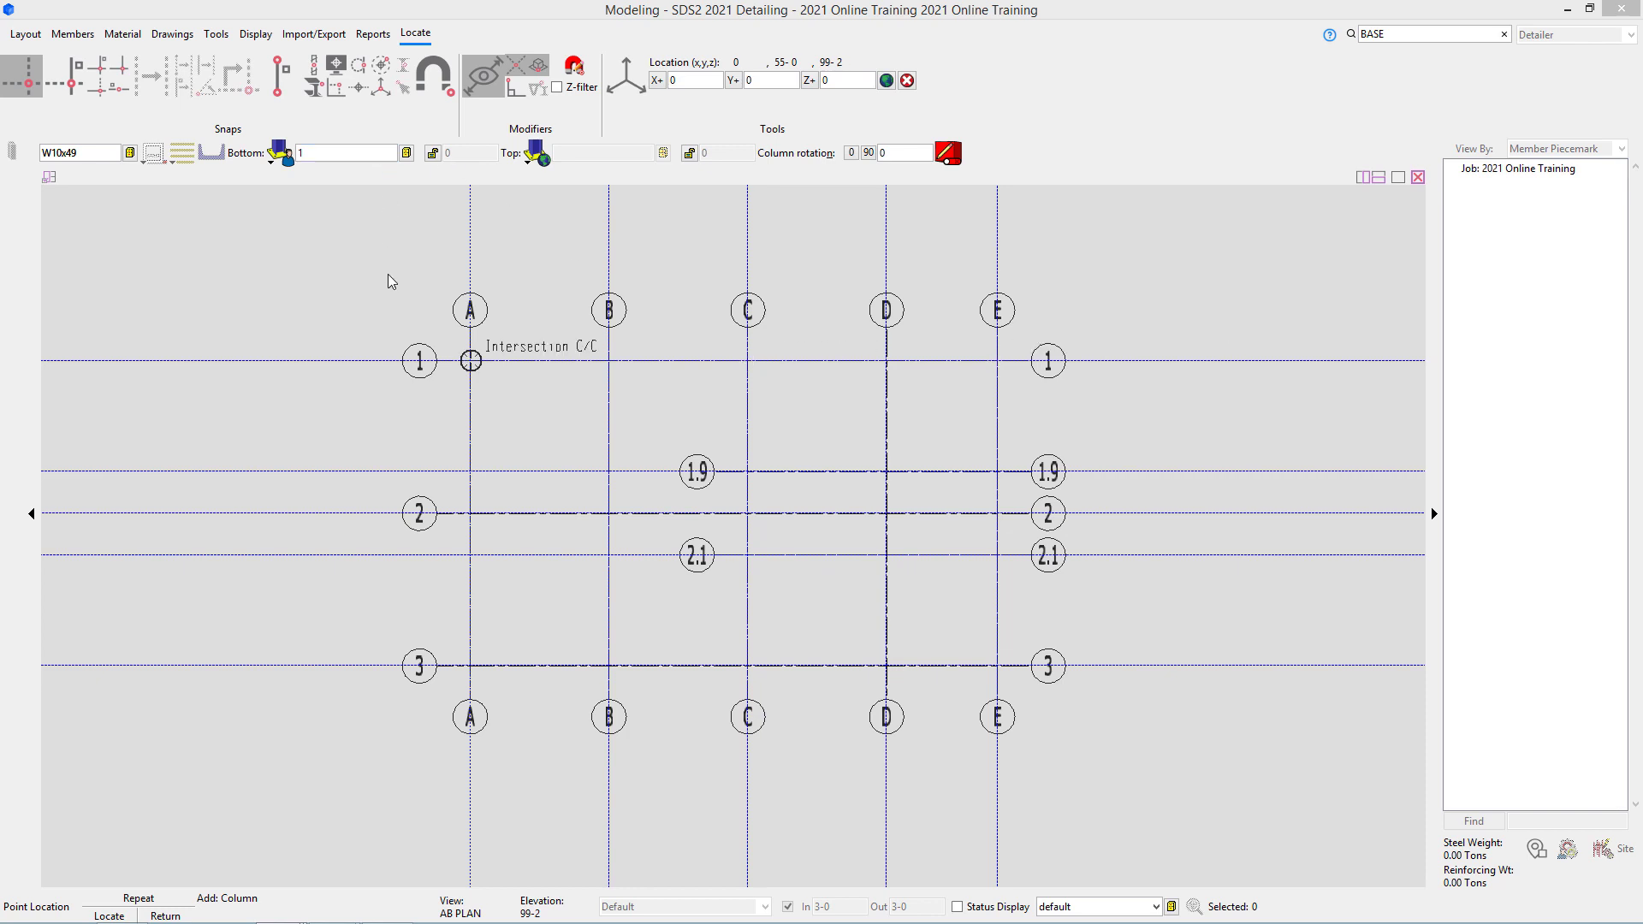
{"action": "left_click", "coordinate": [407, 154]}
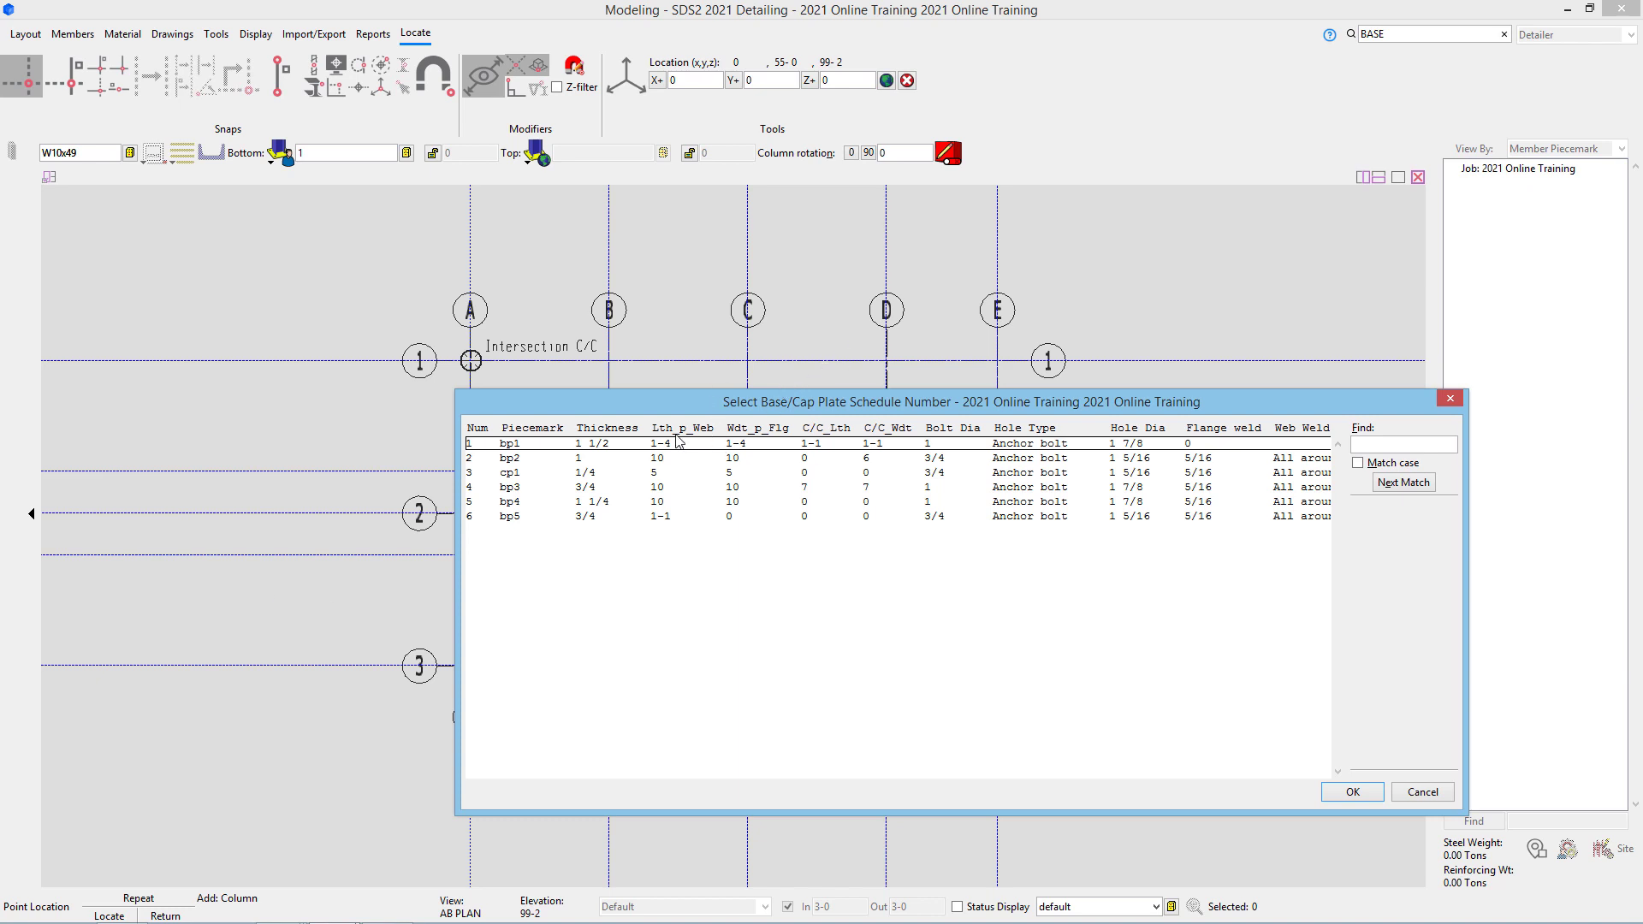
{"action": "left_click", "coordinate": [579, 446]}
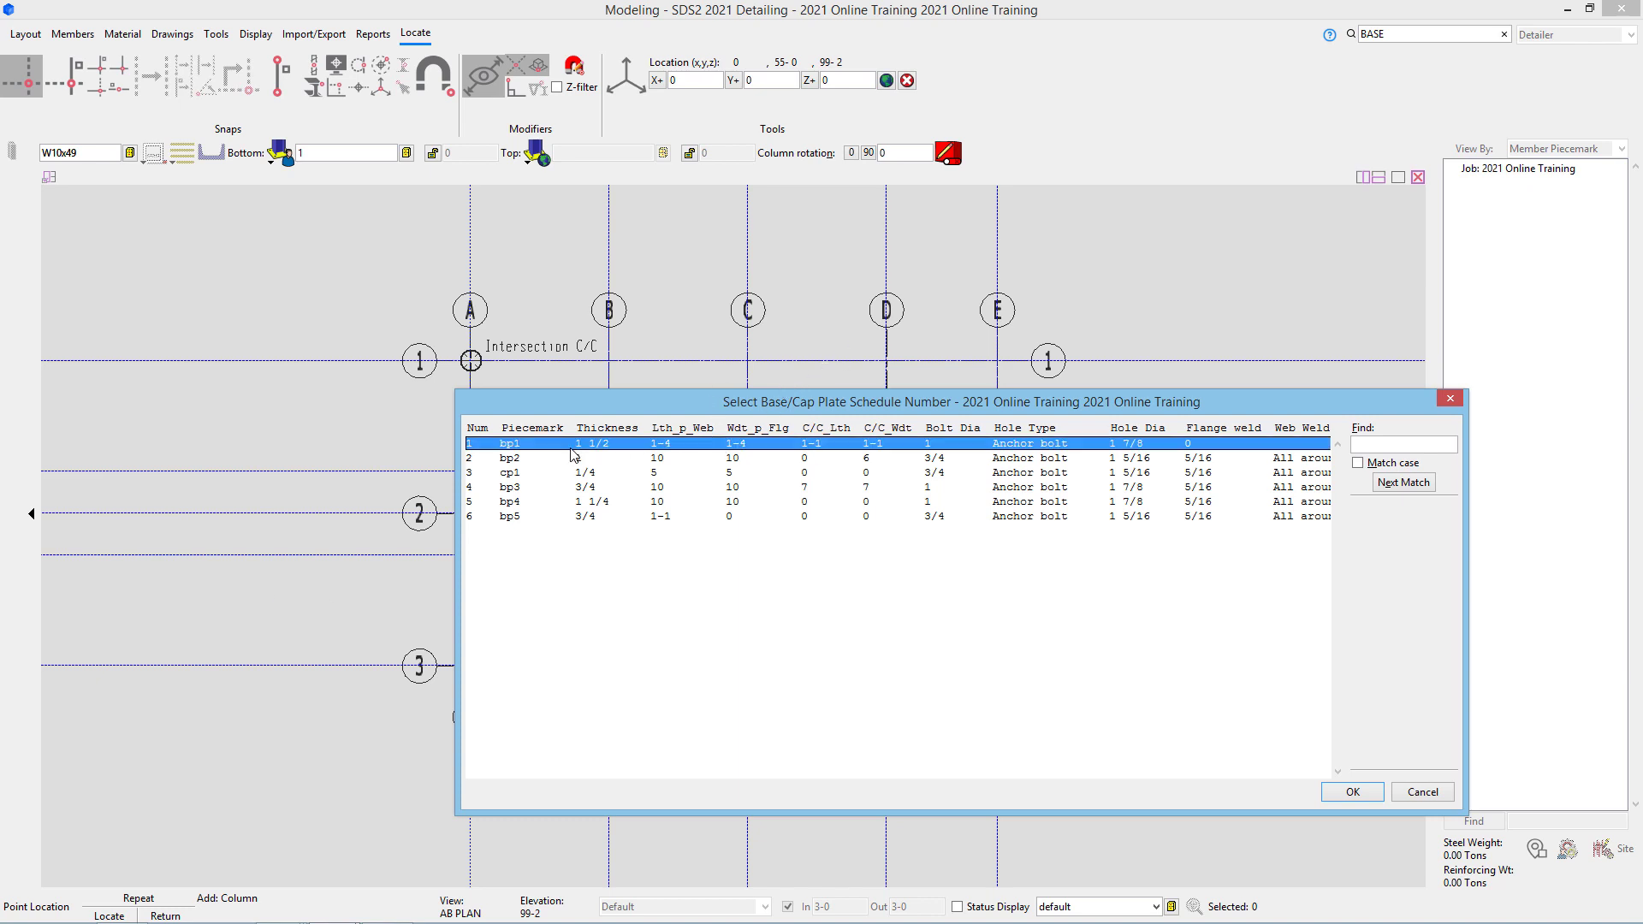
{"action": "left_click", "coordinate": [1358, 796]}
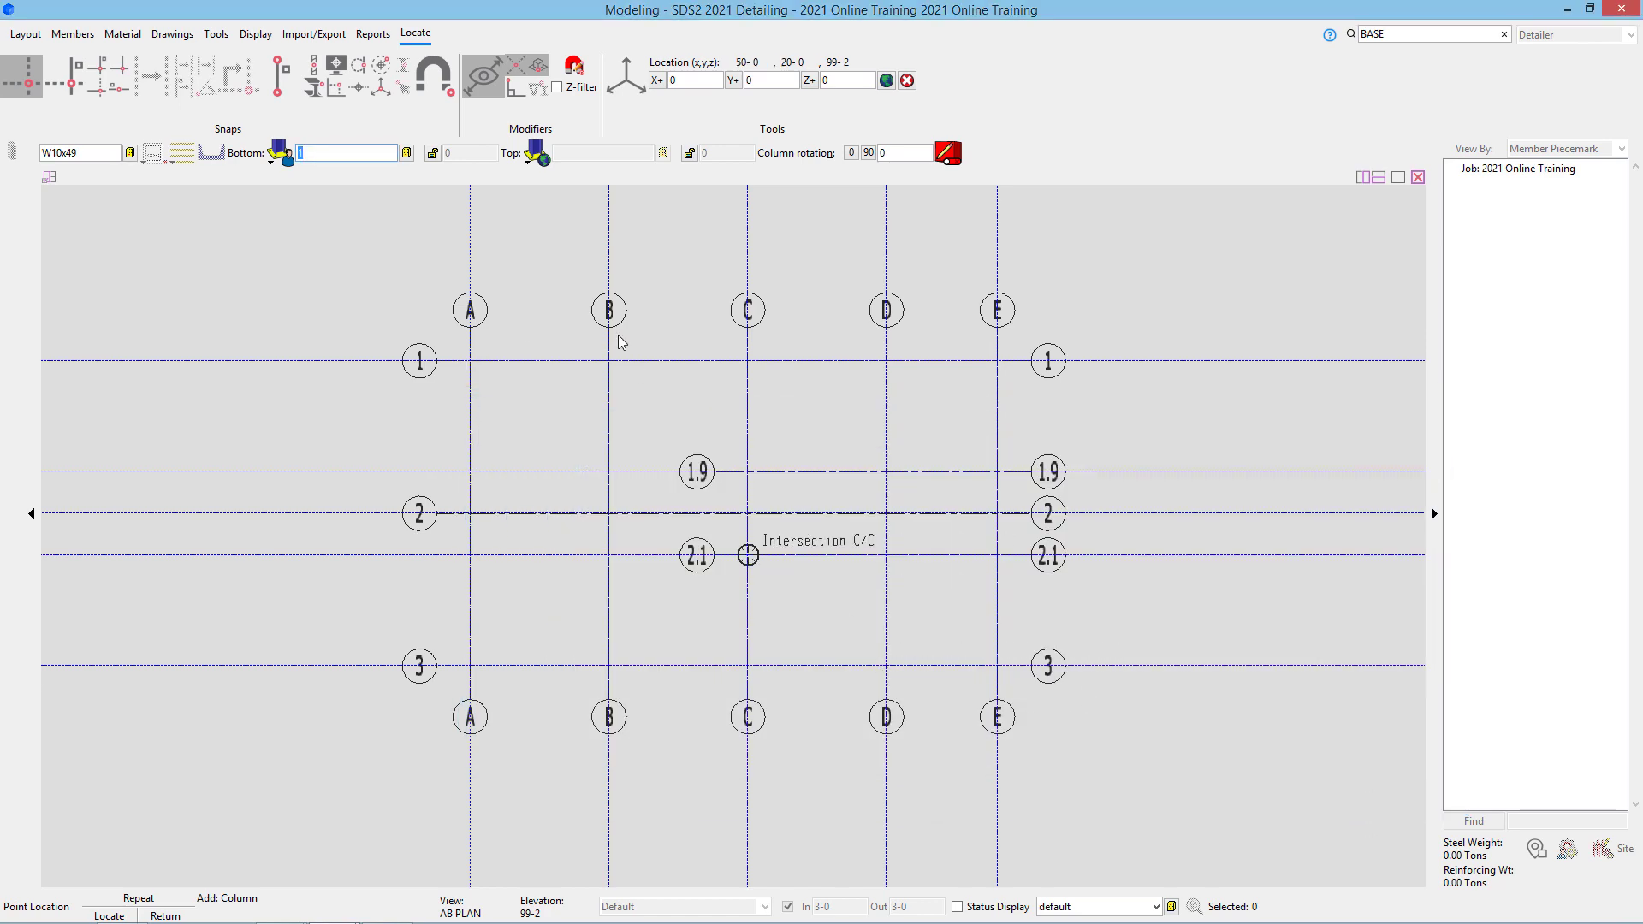
Step: Set the column's bottom elevation to 99-2, its top elevation to 126-0 and its rotation to 90
{"action": "left_click", "coordinate": [434, 153]}
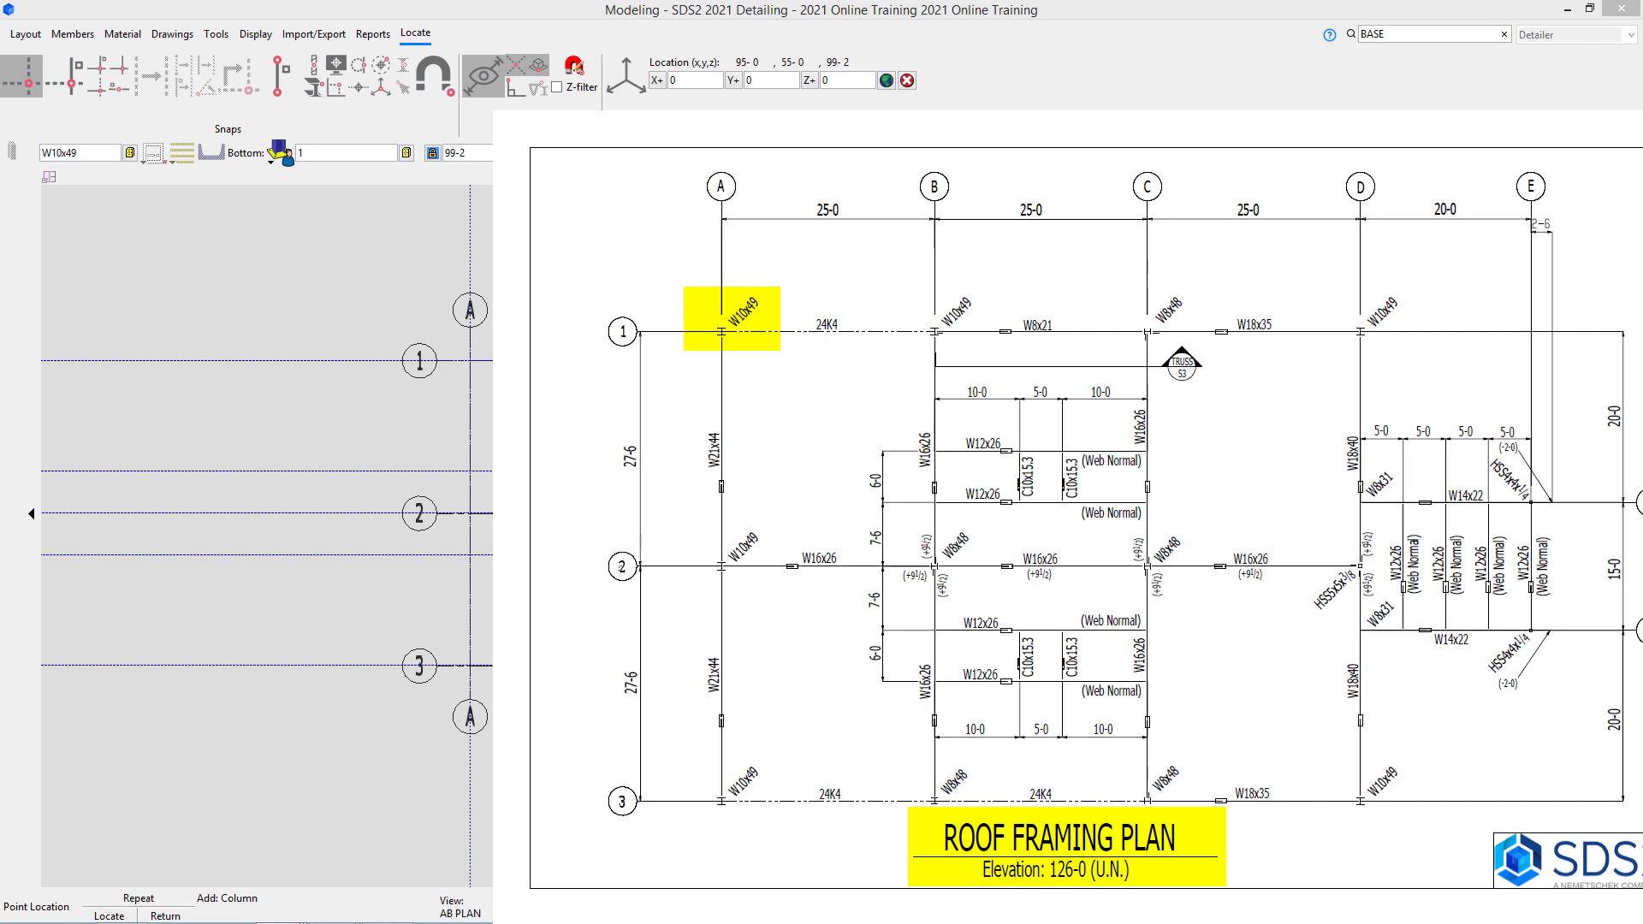
{"action": "double_click", "coordinate": [721, 152]}
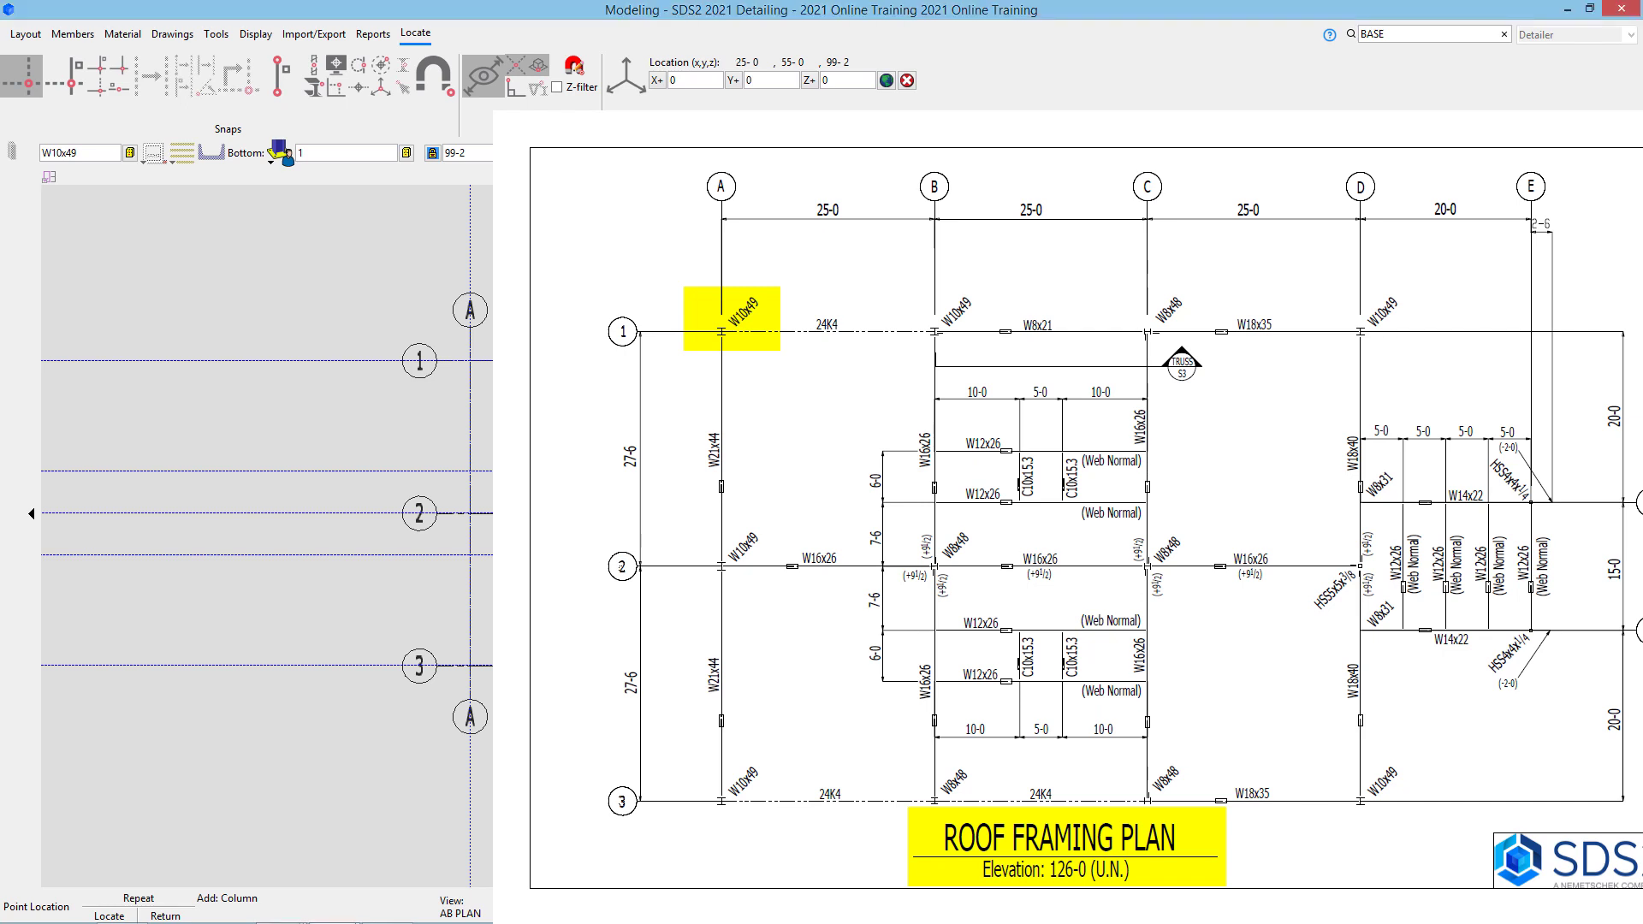
{"action": "type", "text": "126-0"}
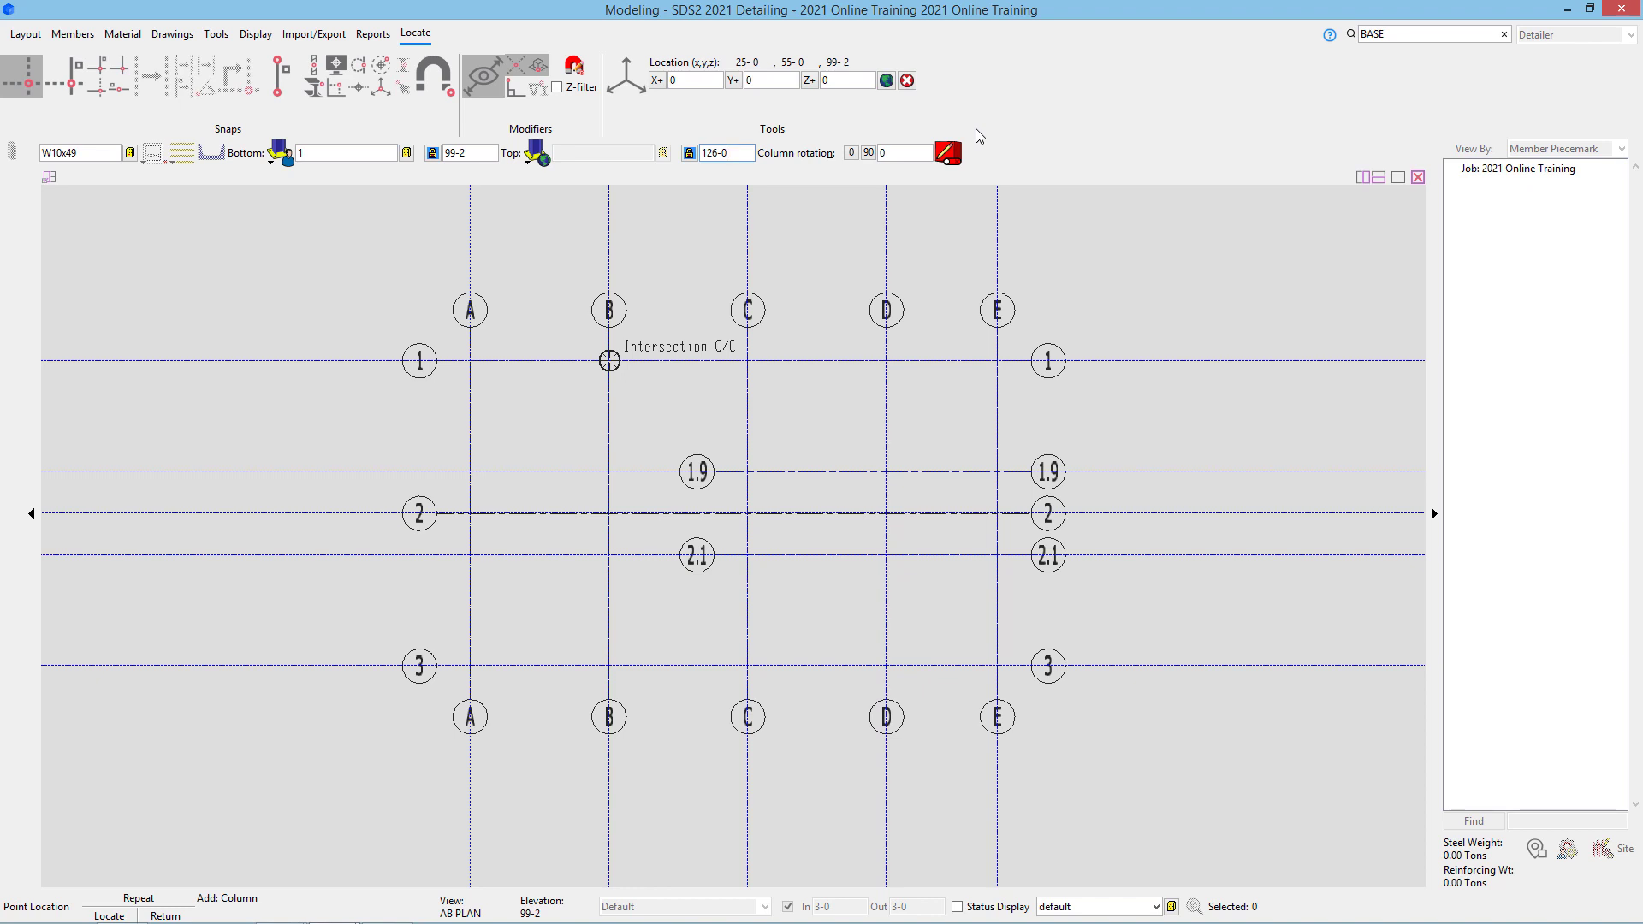
{"action": "key", "text": "Tab"}
{"action": "left_click", "coordinate": [868, 154]}
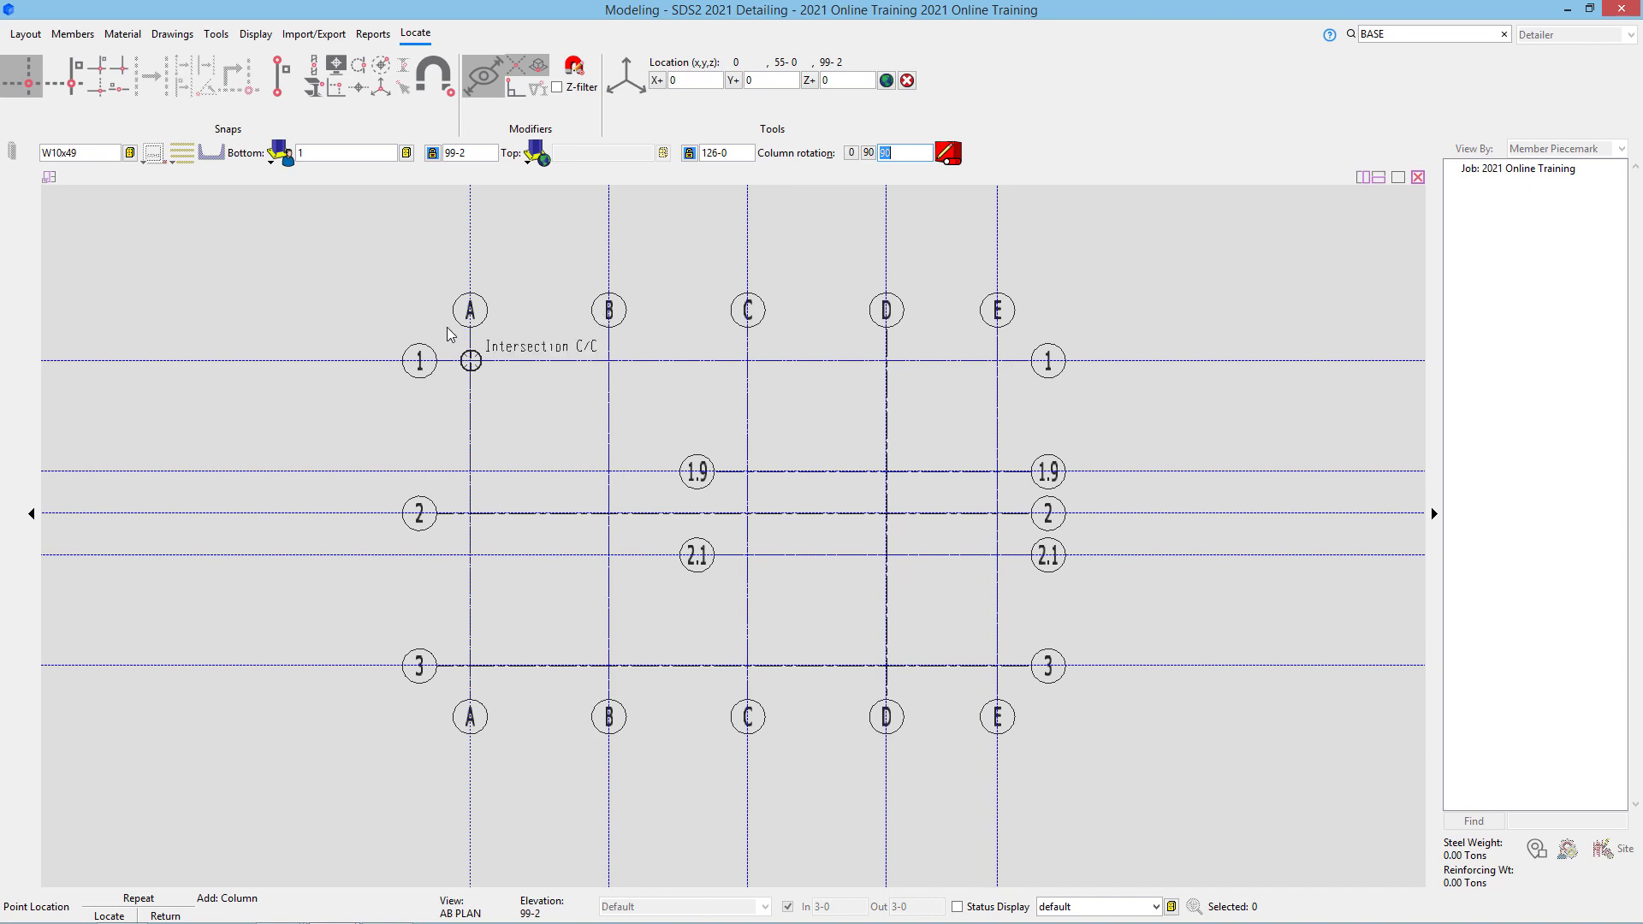
Step: Place W10x49 columns at grid intersections A-1, A-2, A-3 and B-1
{"action": "left_click", "coordinate": [470, 362]}
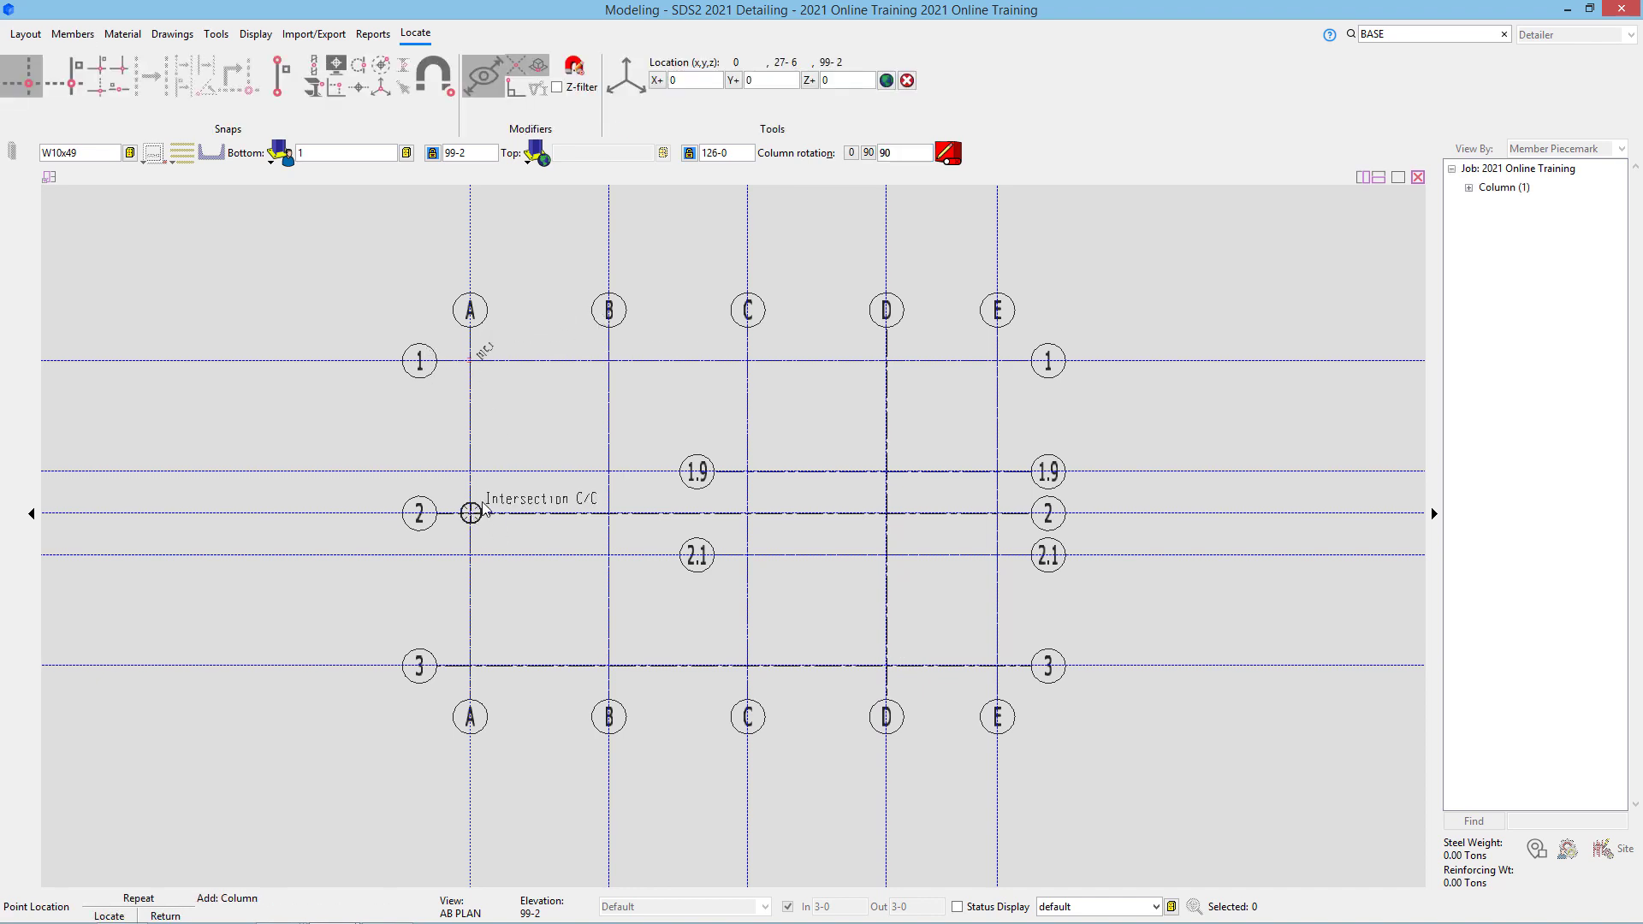
{"action": "scroll", "coordinate": [466, 371], "scroll_direction": "up", "scroll_amount": 5}
{"action": "scroll", "coordinate": [437, 419], "scroll_direction": "up", "scroll_amount": 5}
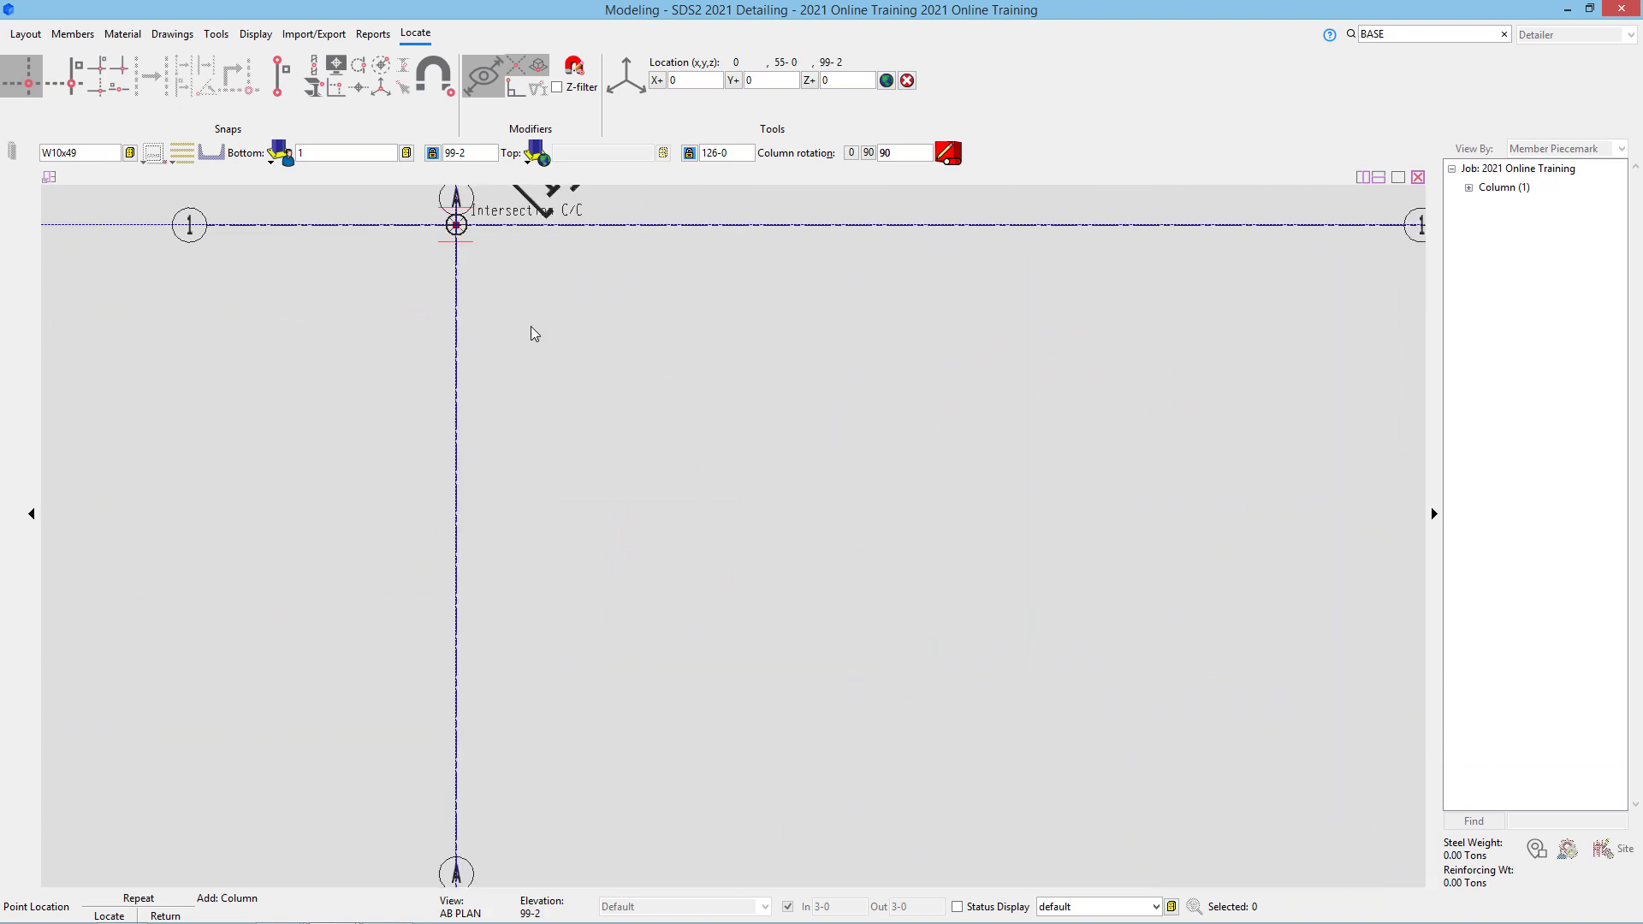
{"action": "scroll", "coordinate": [631, 513], "scroll_direction": "down", "scroll_amount": 1}
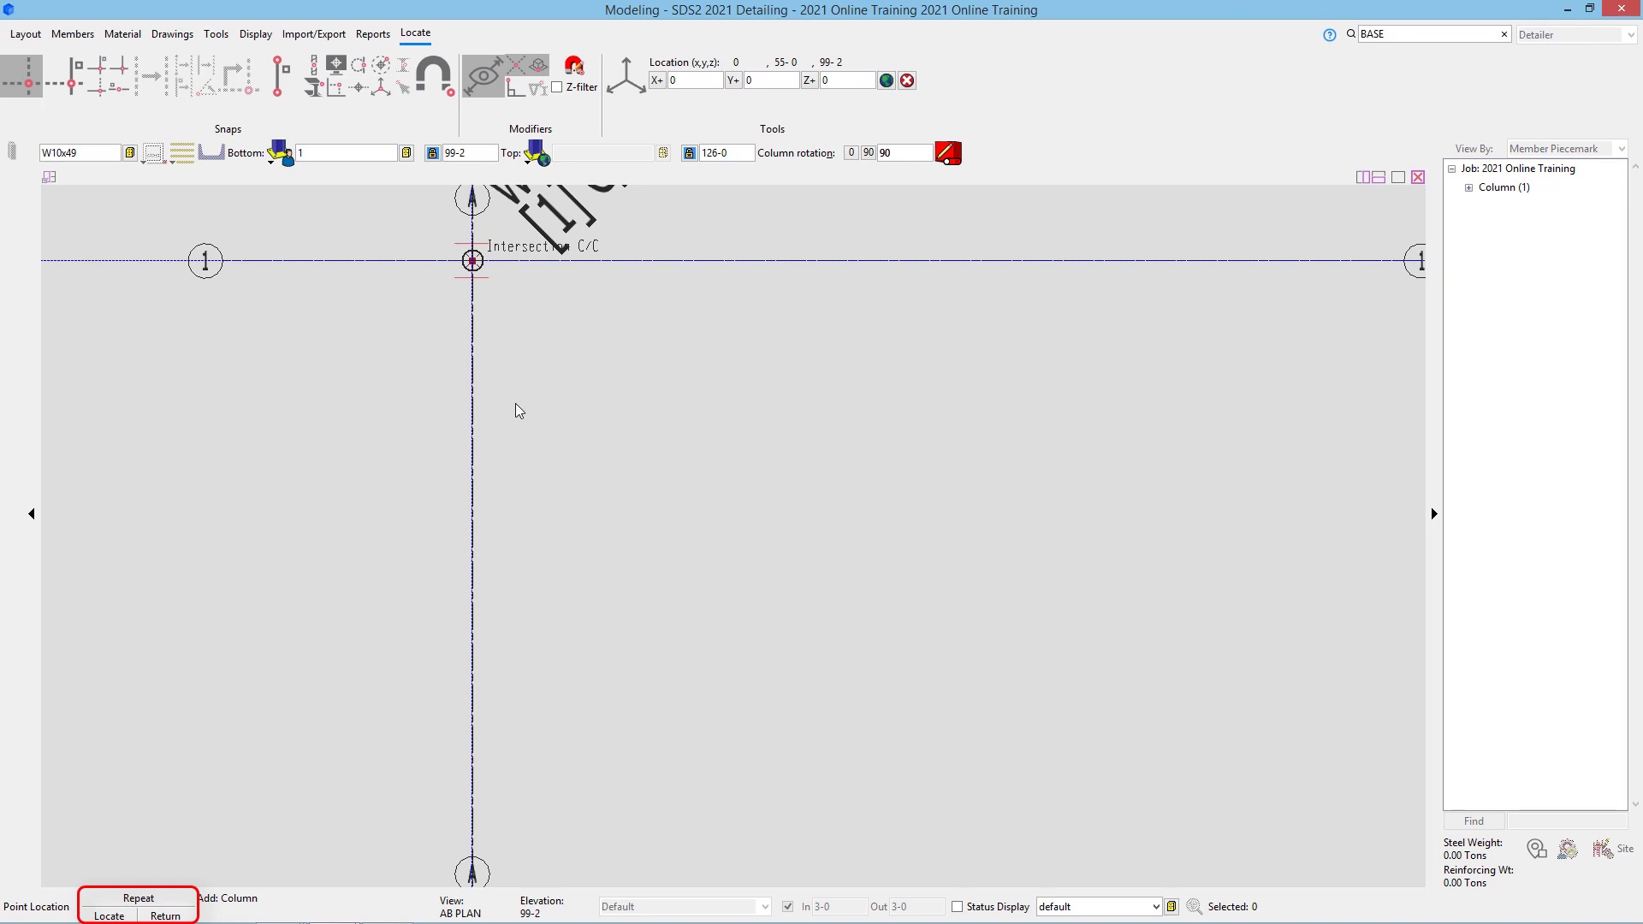
{"action": "scroll", "coordinate": [516, 403], "scroll_direction": "down", "scroll_amount": 1}
{"action": "scroll", "coordinate": [613, 225], "scroll_direction": "down", "scroll_amount": 5}
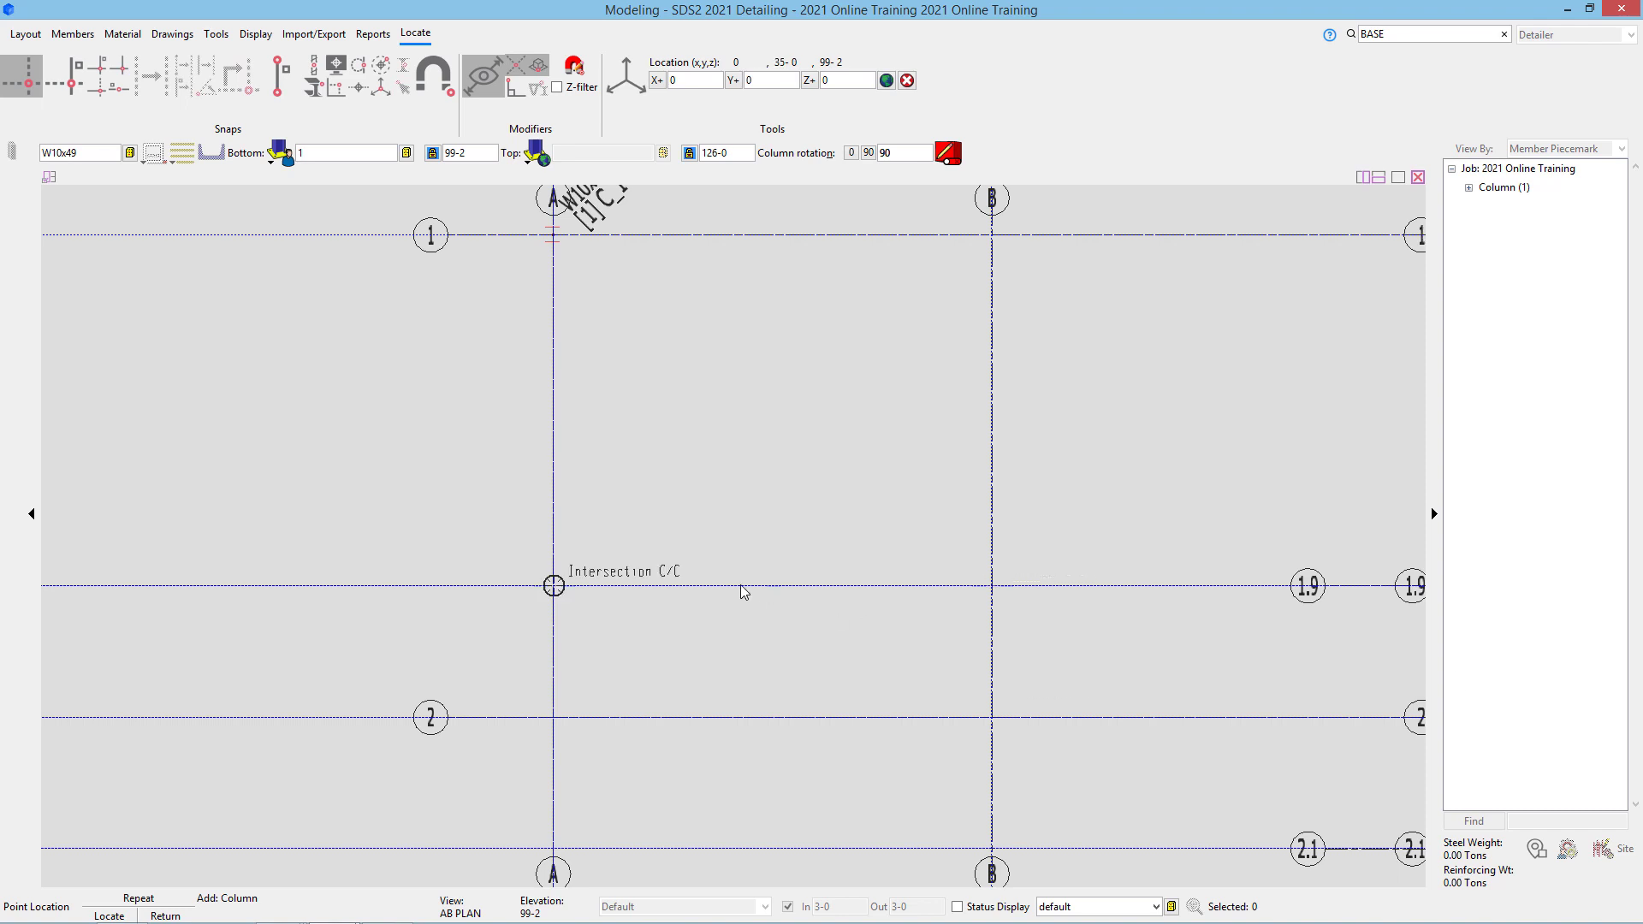
{"action": "left_click", "coordinate": [556, 719]}
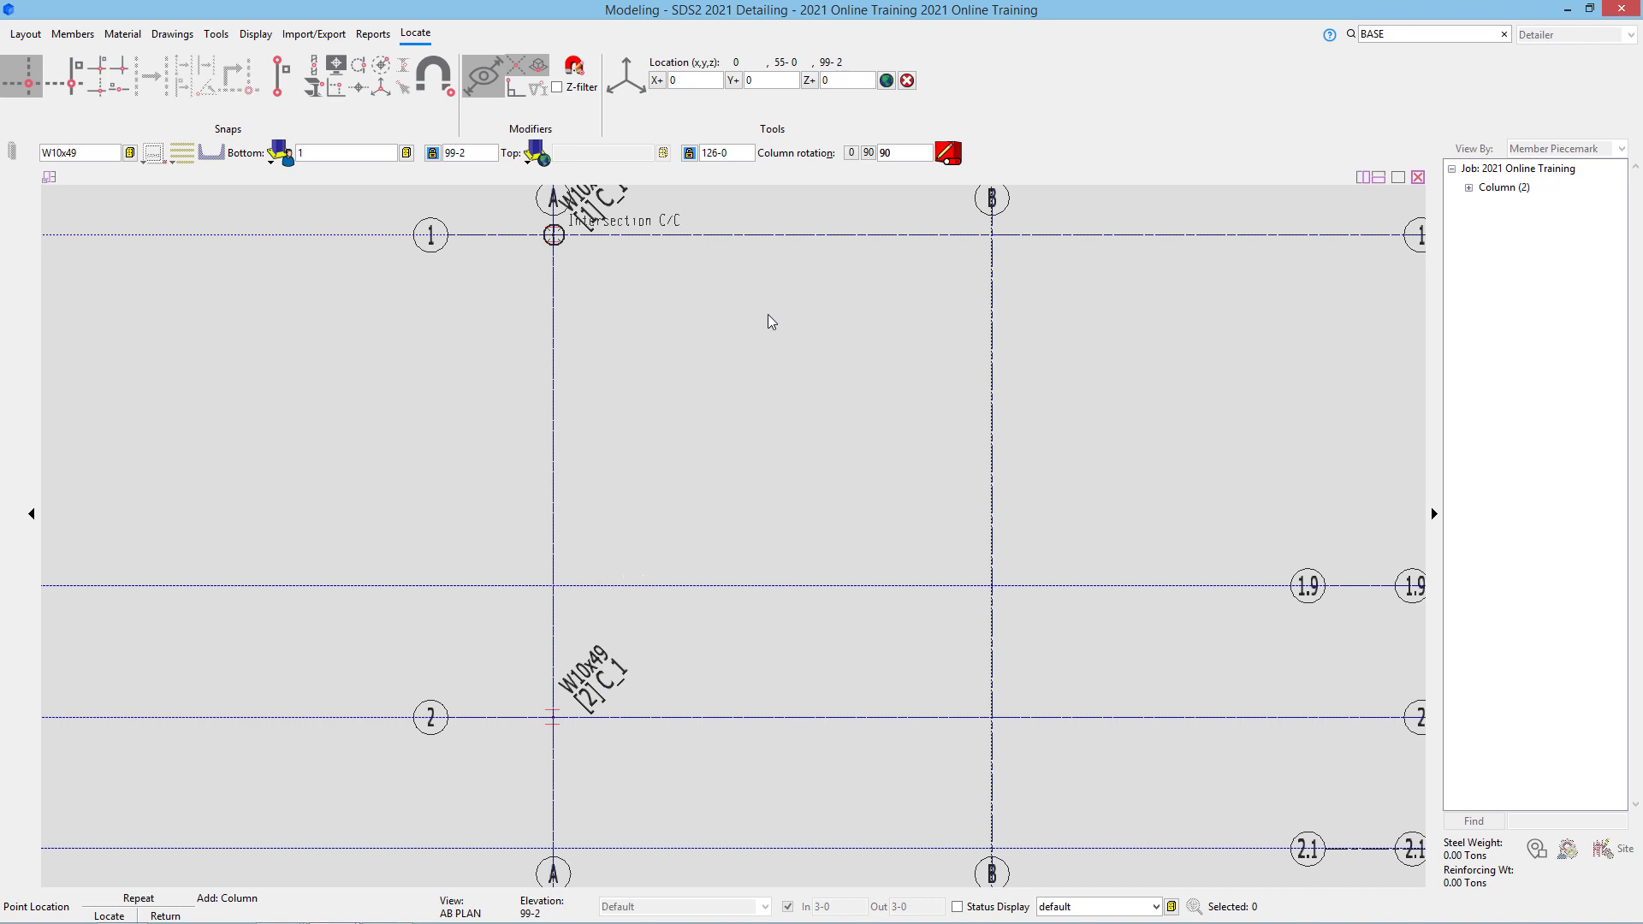
{"action": "scroll", "coordinate": [768, 317], "scroll_direction": "down", "scroll_amount": 2}
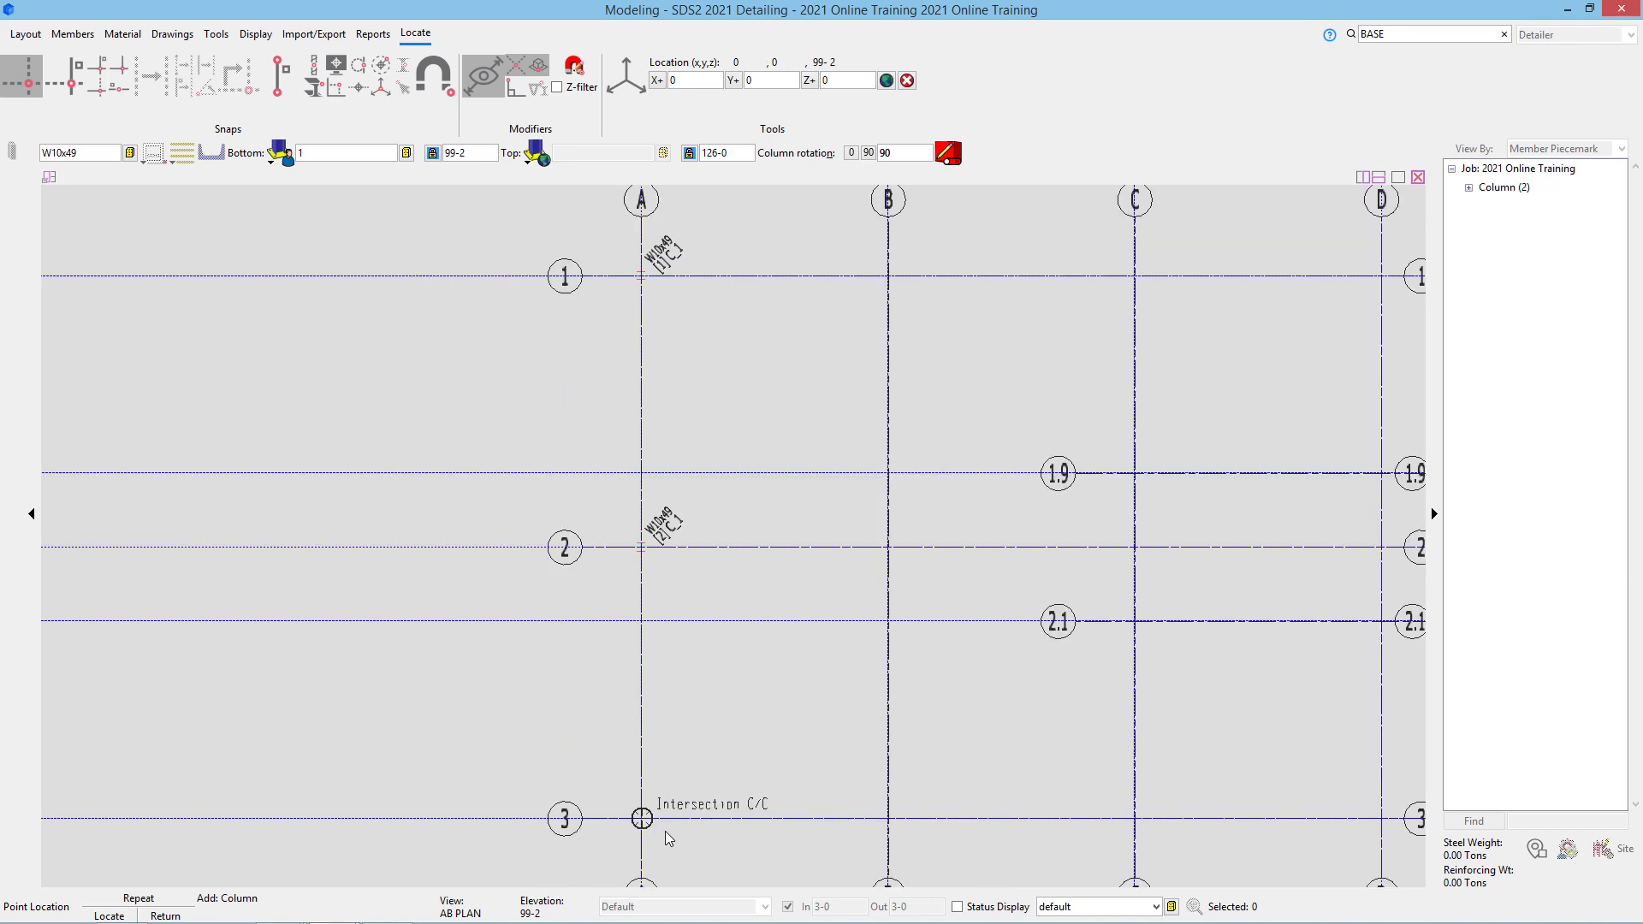
{"action": "left_click", "coordinate": [638, 812]}
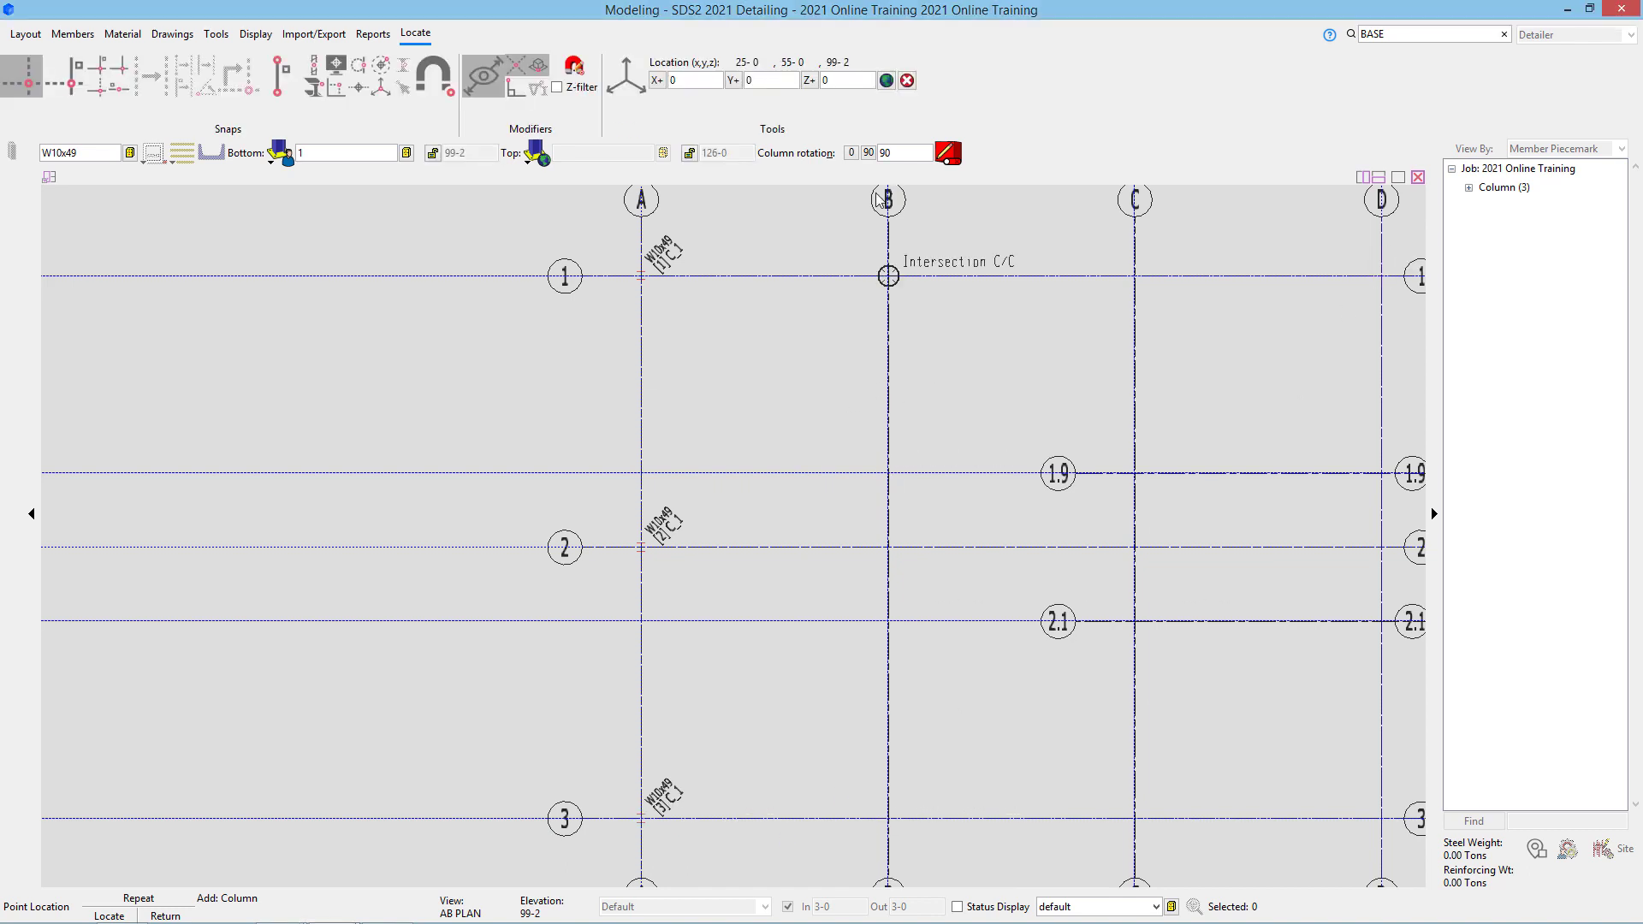
{"action": "left_click", "coordinate": [889, 276]}
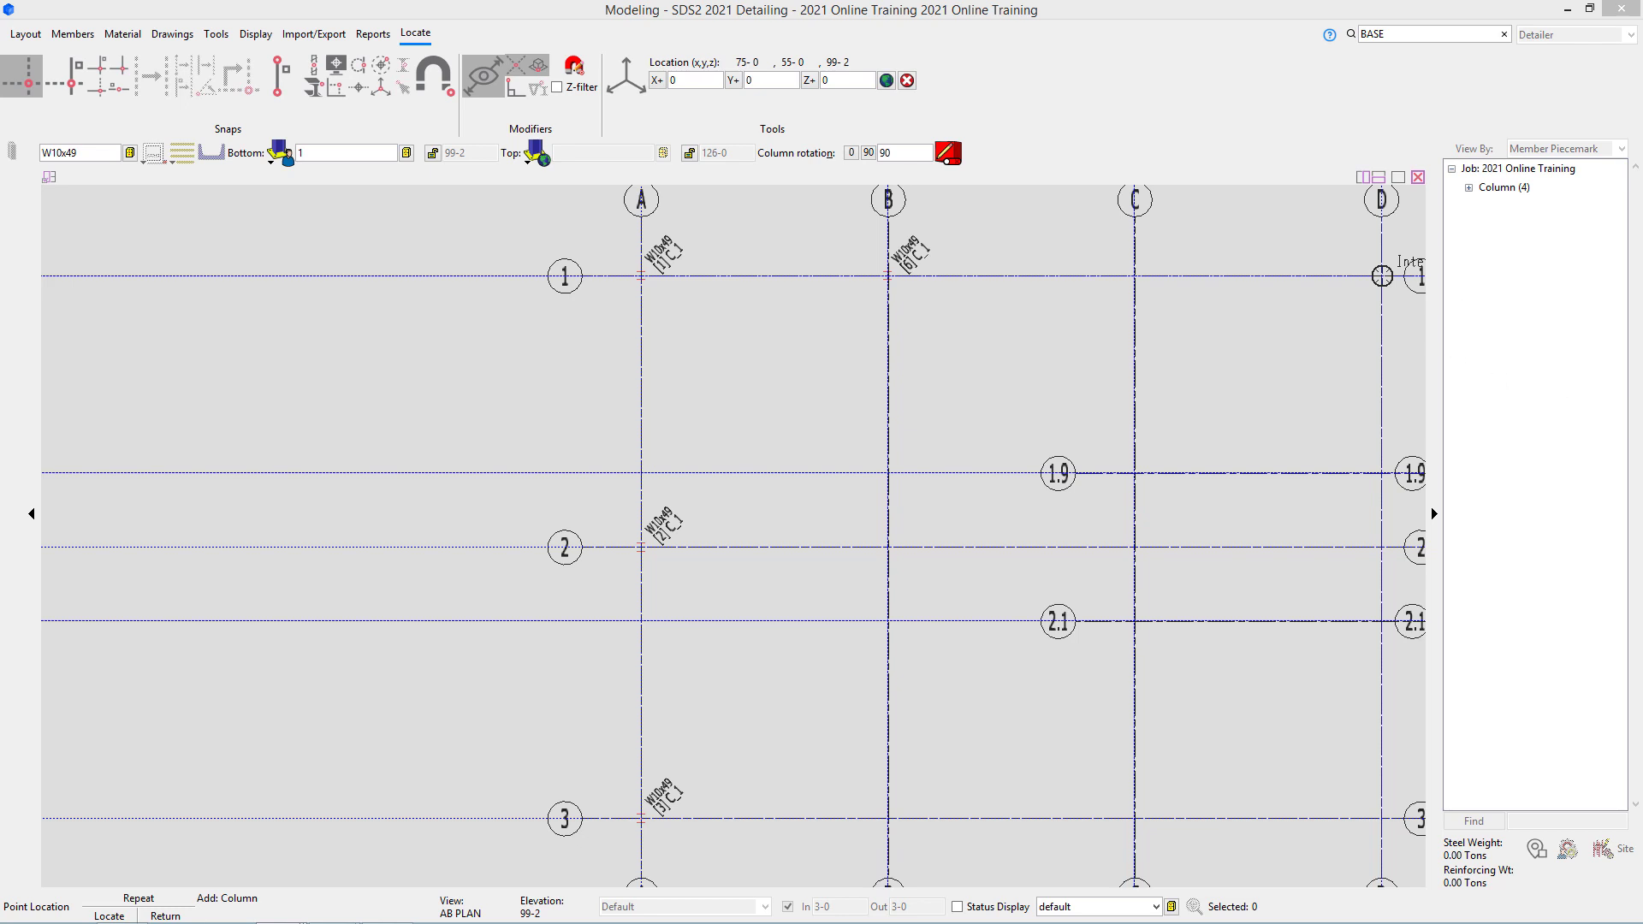
Step: Place W10x49 columns at grid intersections D-1 and D-3
{"action": "left_click", "coordinate": [1325, 313]}
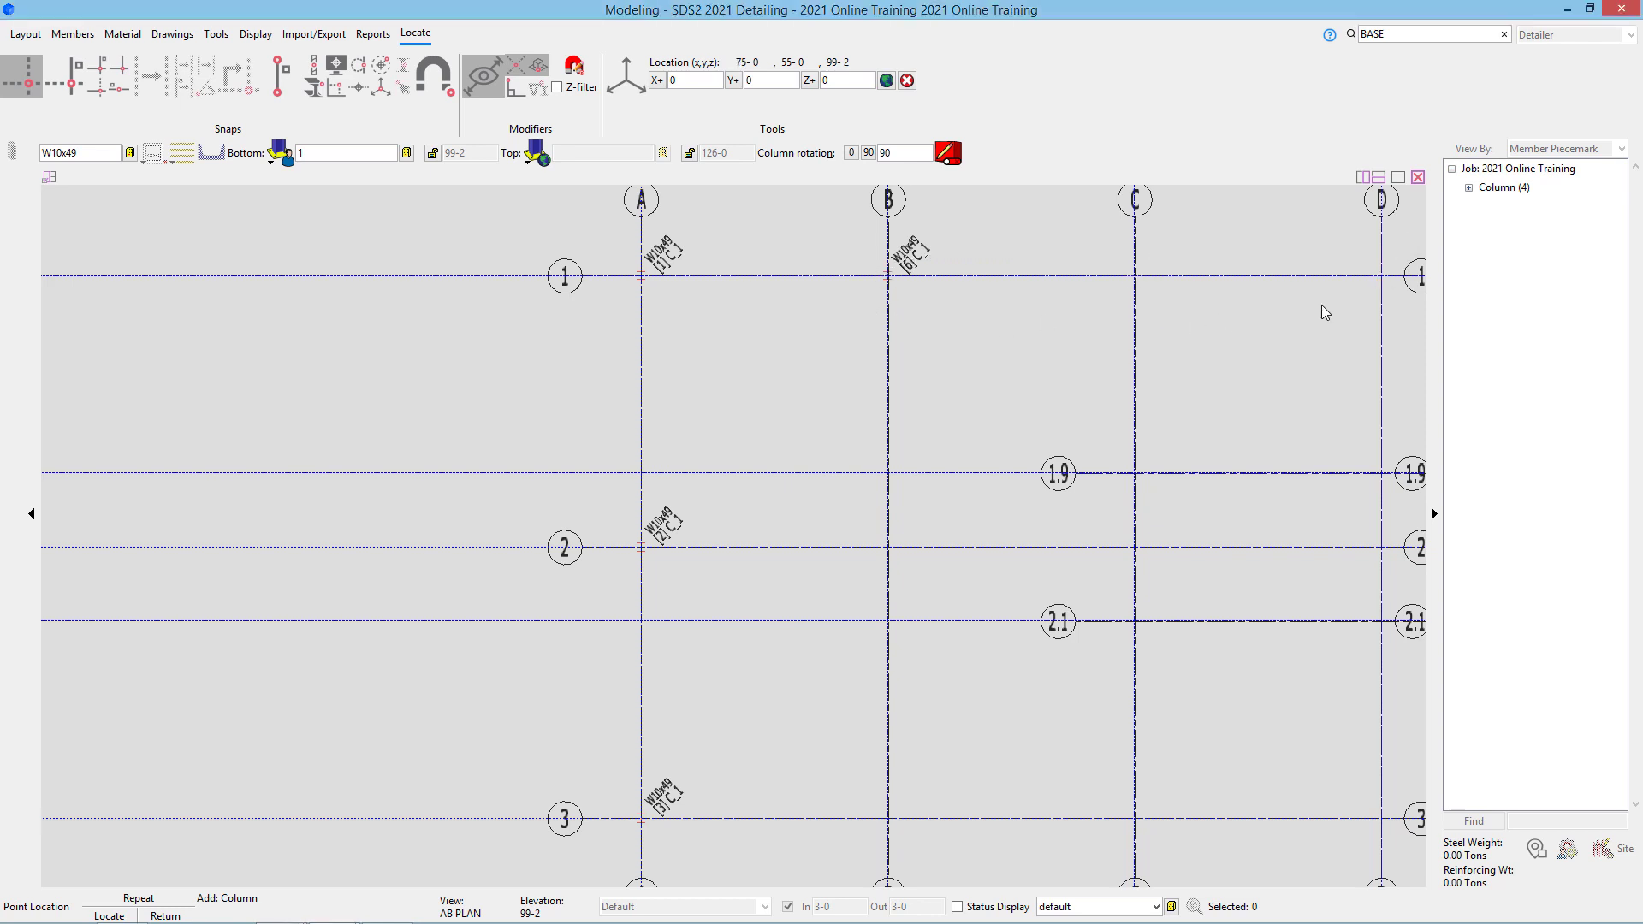
{"action": "left_click", "coordinate": [1384, 781]}
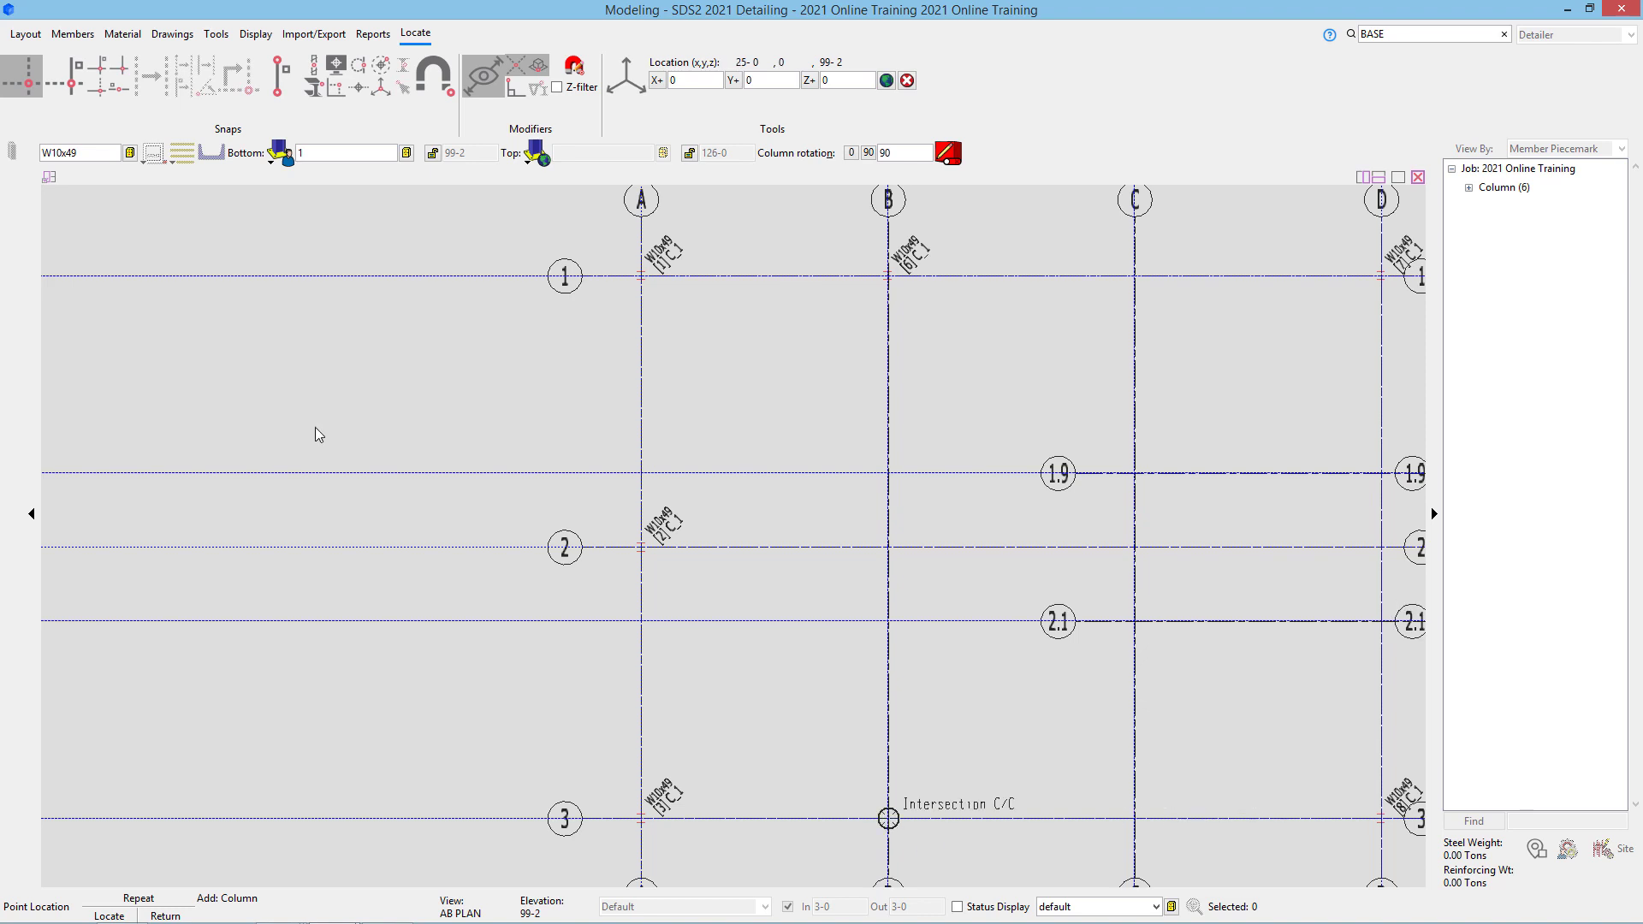
Step: Change the column material to W8x48 and place a column at grid intersection B-3
{"action": "double_click", "coordinate": [111, 154]}
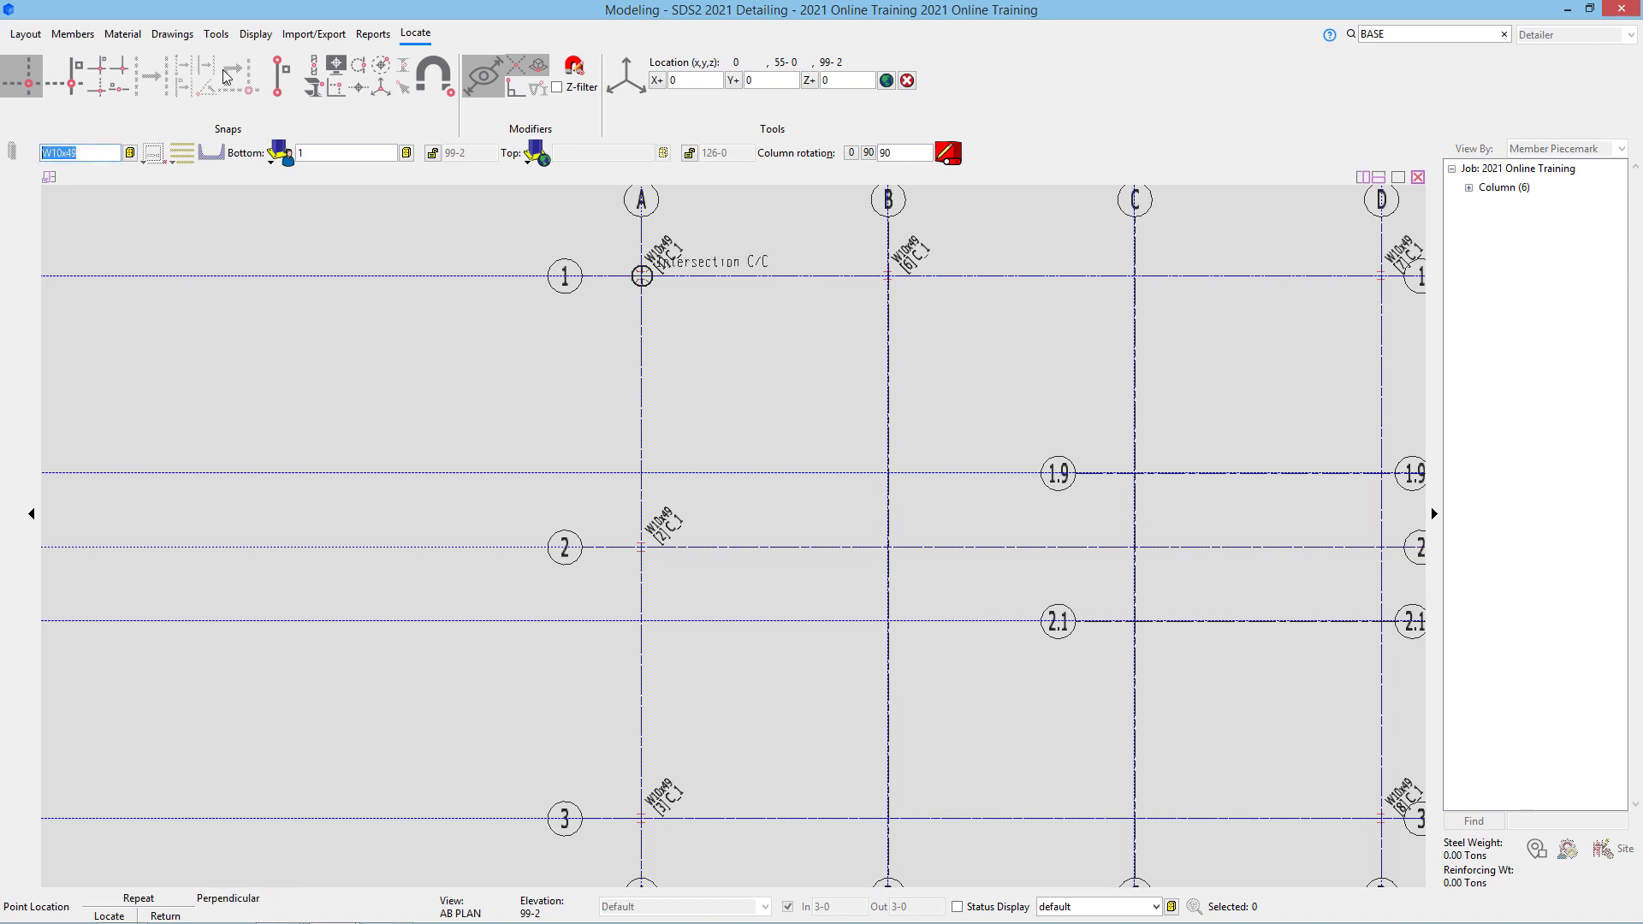
{"action": "type", "text": "w"}
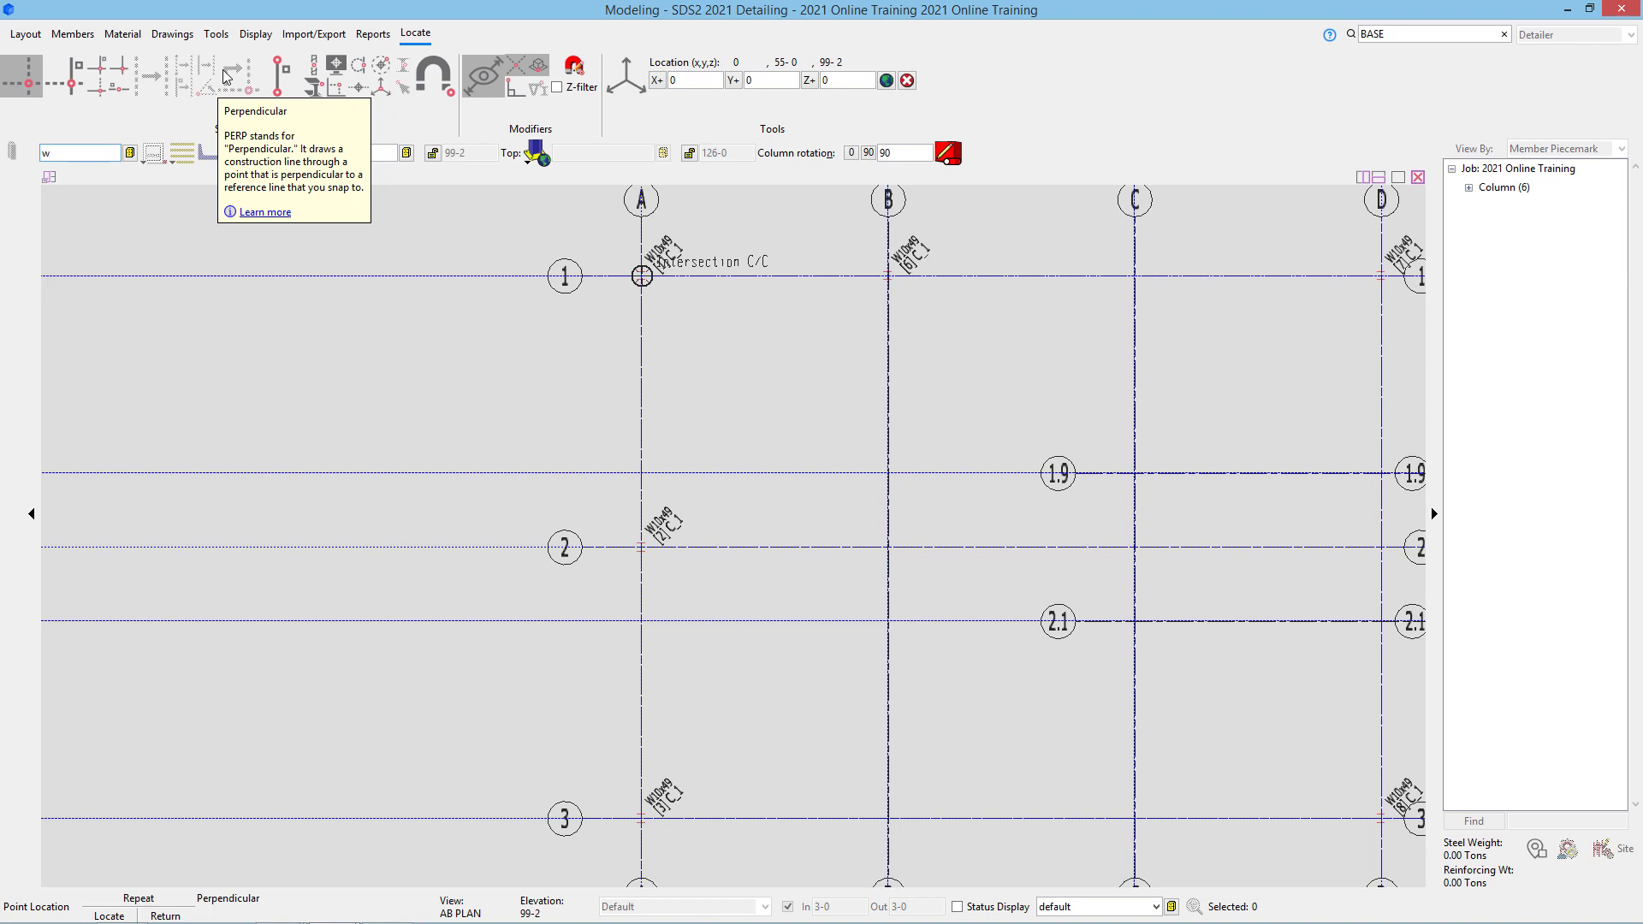
{"action": "type", "text": "8x48"}
{"action": "key", "text": "Return"}
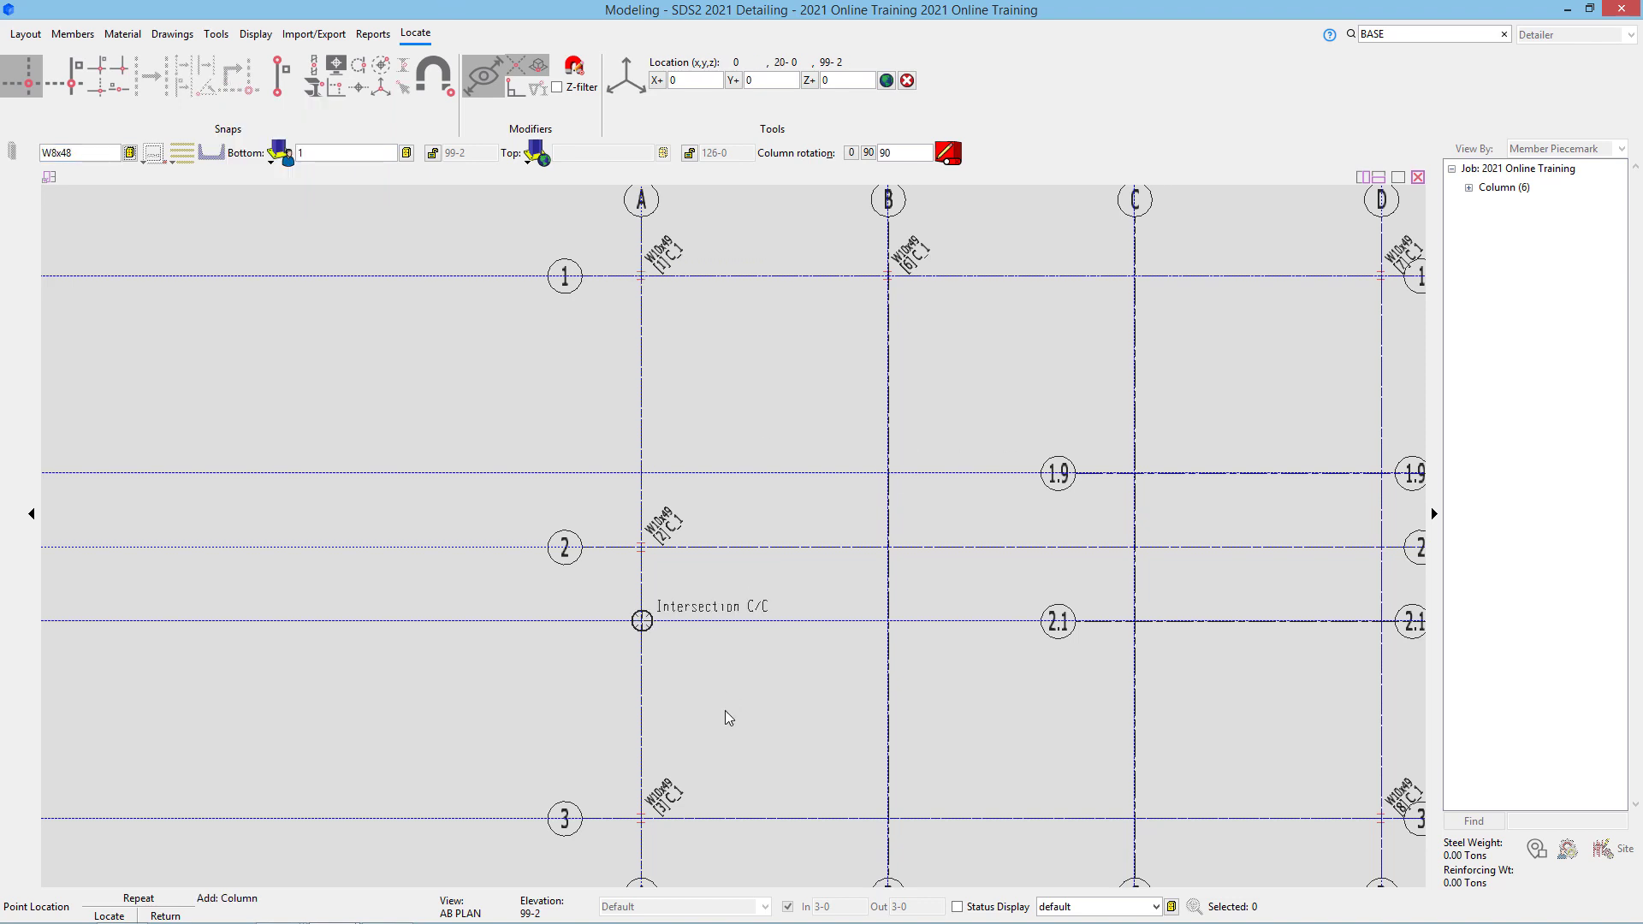
{"action": "left_click", "coordinate": [896, 816]}
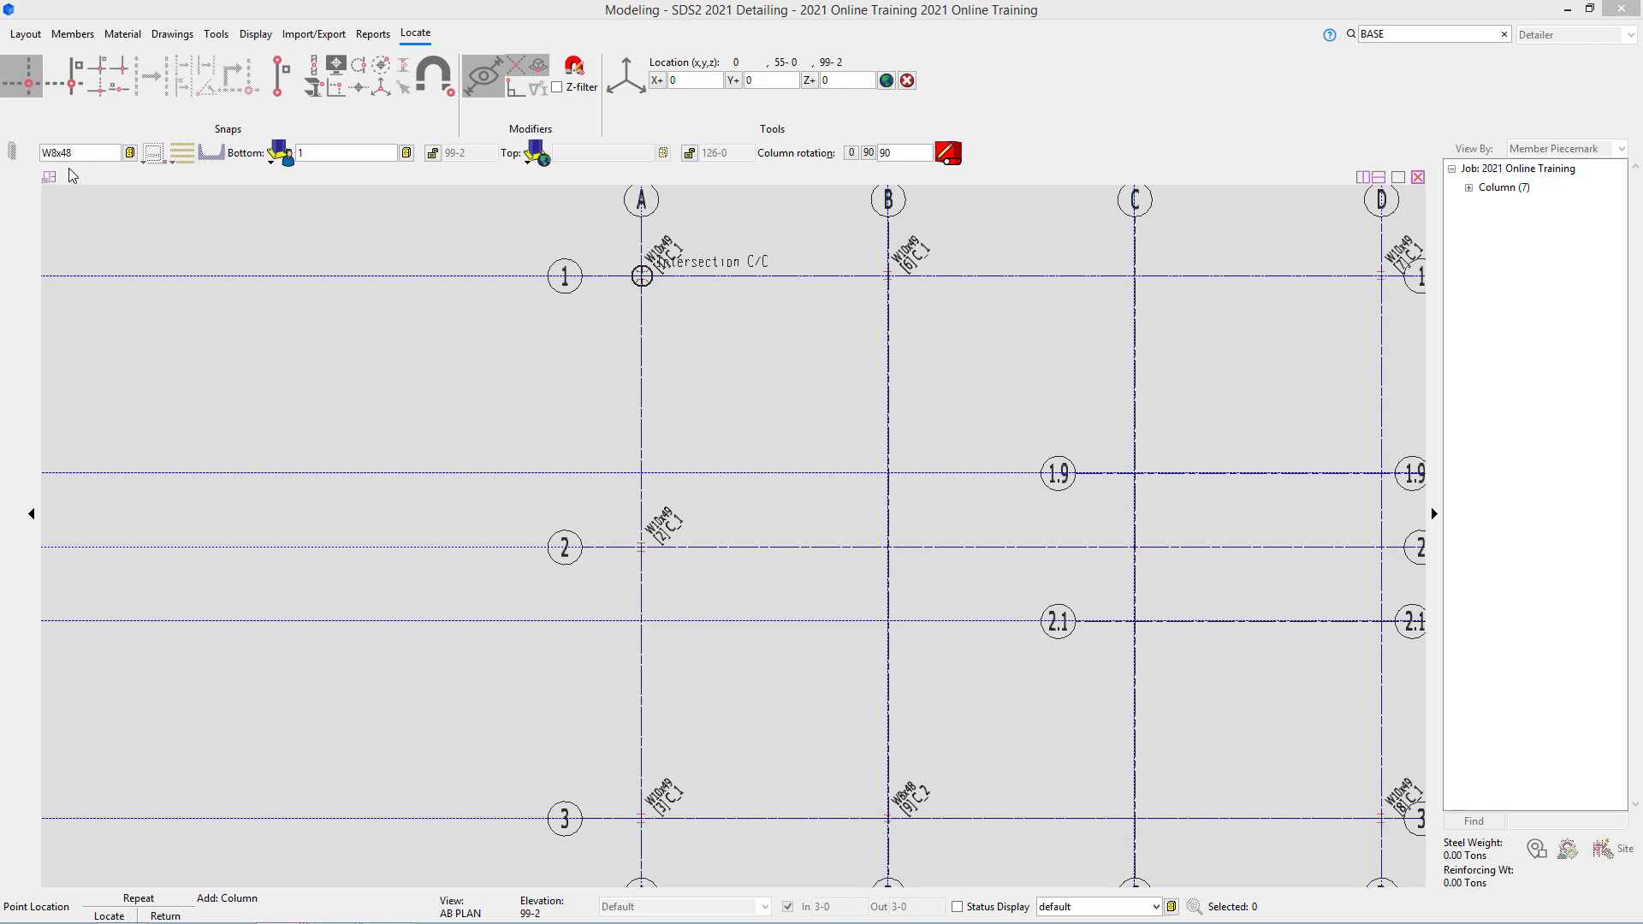
Step: Choose base/cap plate schedule number 2, plate bp2, for the column's bottom end
{"action": "left_click", "coordinate": [407, 154]}
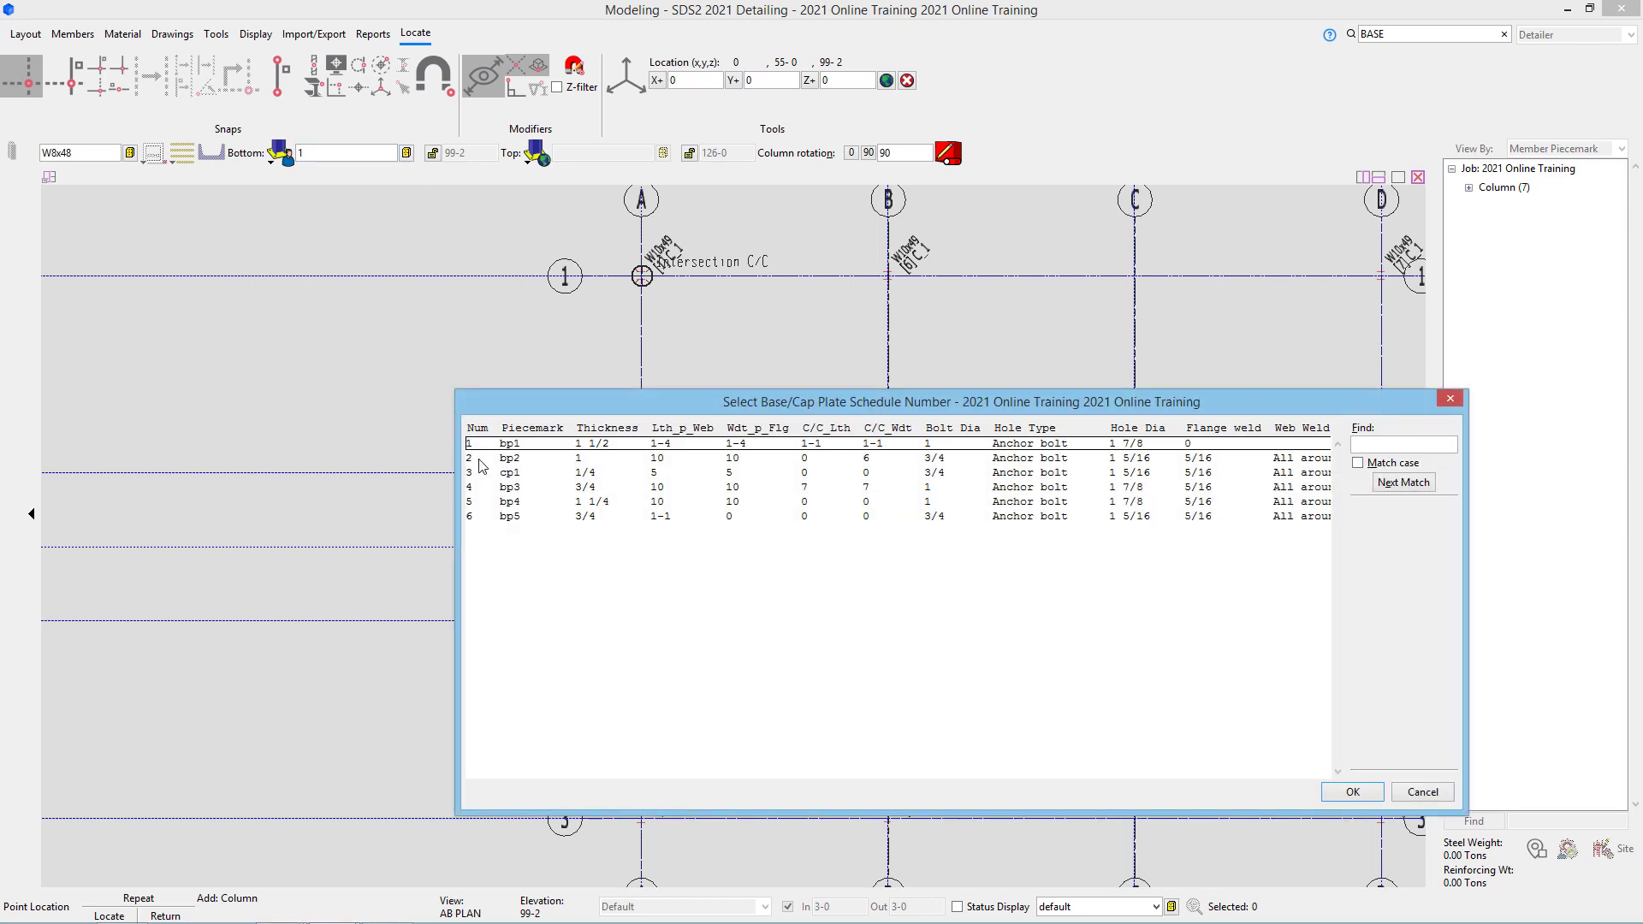
{"action": "left_click", "coordinate": [481, 467]}
{"action": "left_click", "coordinate": [1352, 792]}
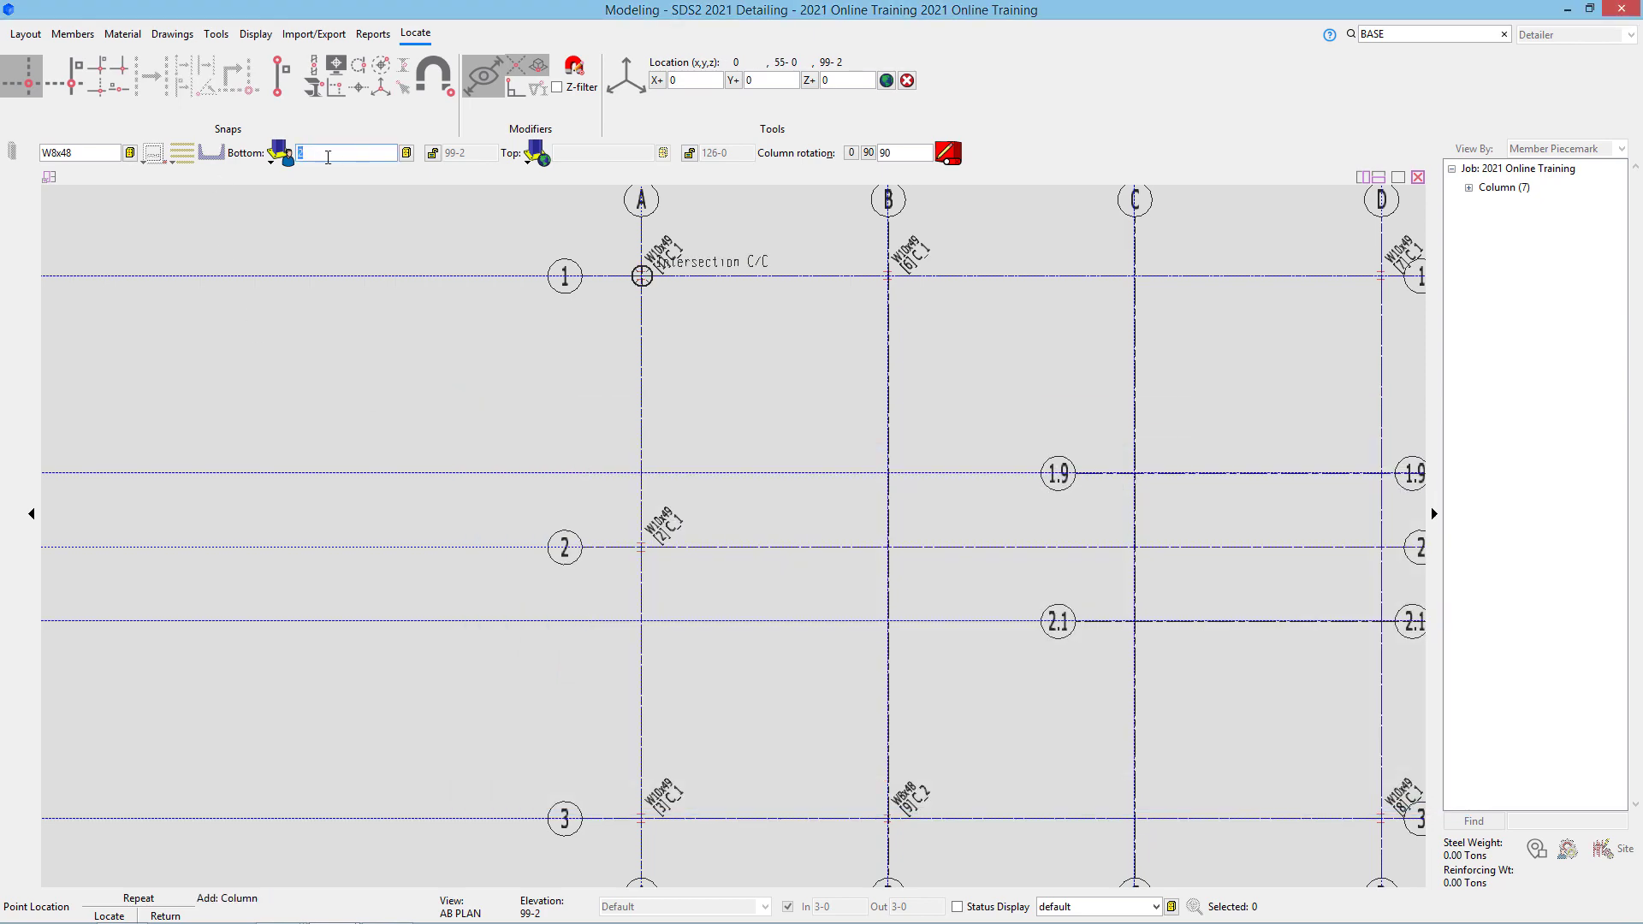
Step: Lock the 99-2 bottom and 126-0 top elevations and place W8x48 columns with 0 rotation at grid intersections C-1 and C-3
{"action": "left_click", "coordinate": [433, 154]}
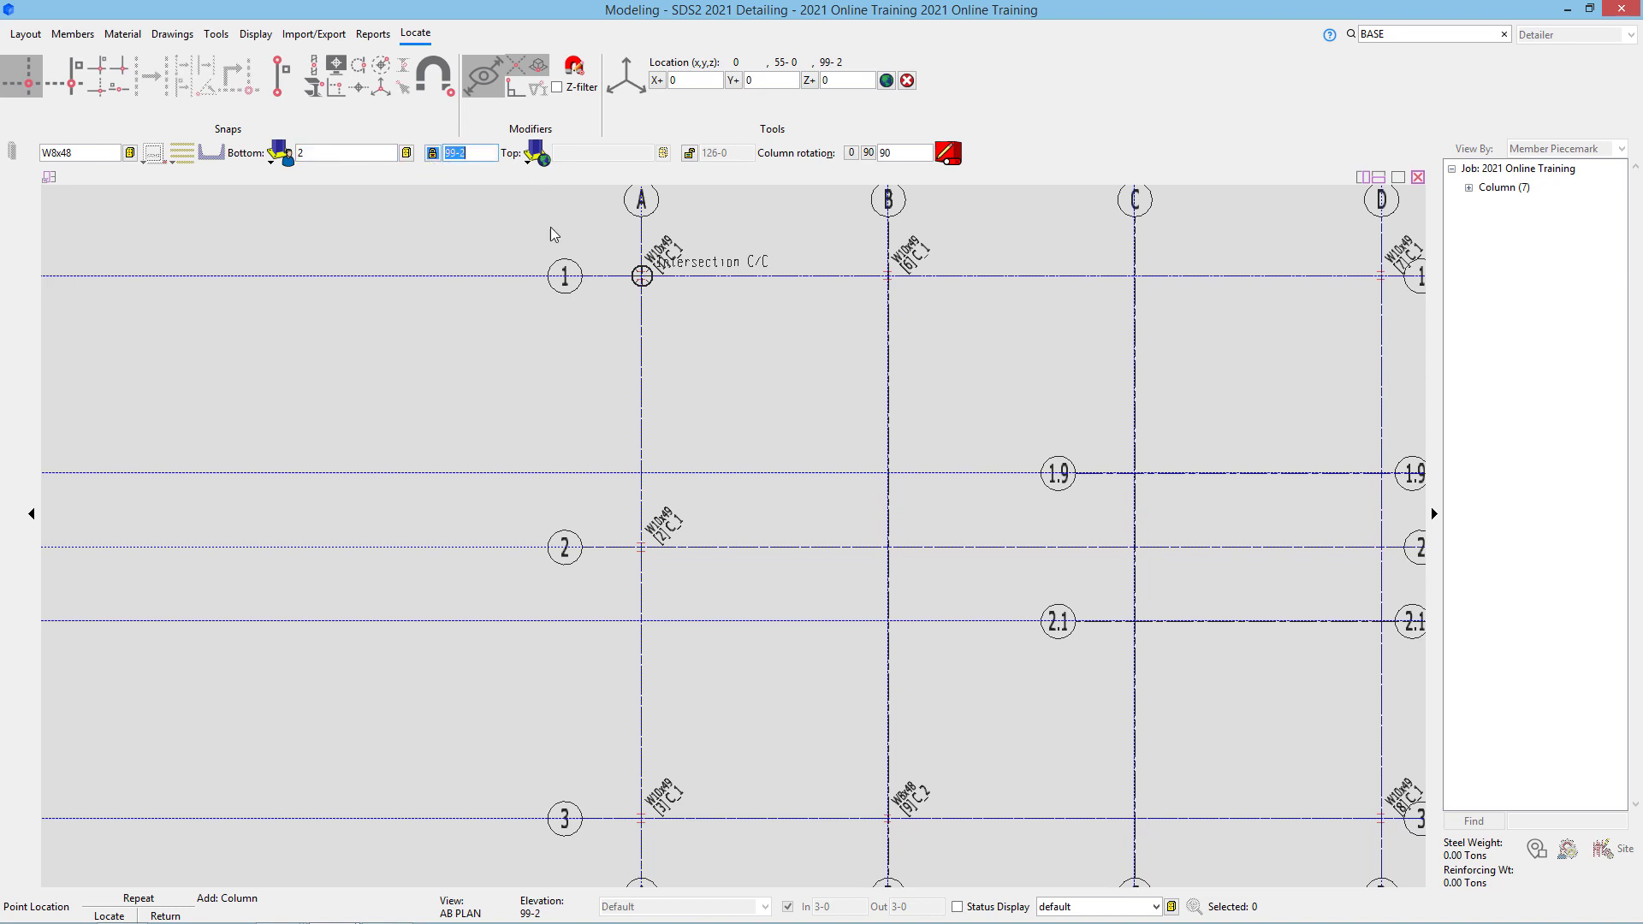
{"action": "left_click", "coordinate": [689, 152]}
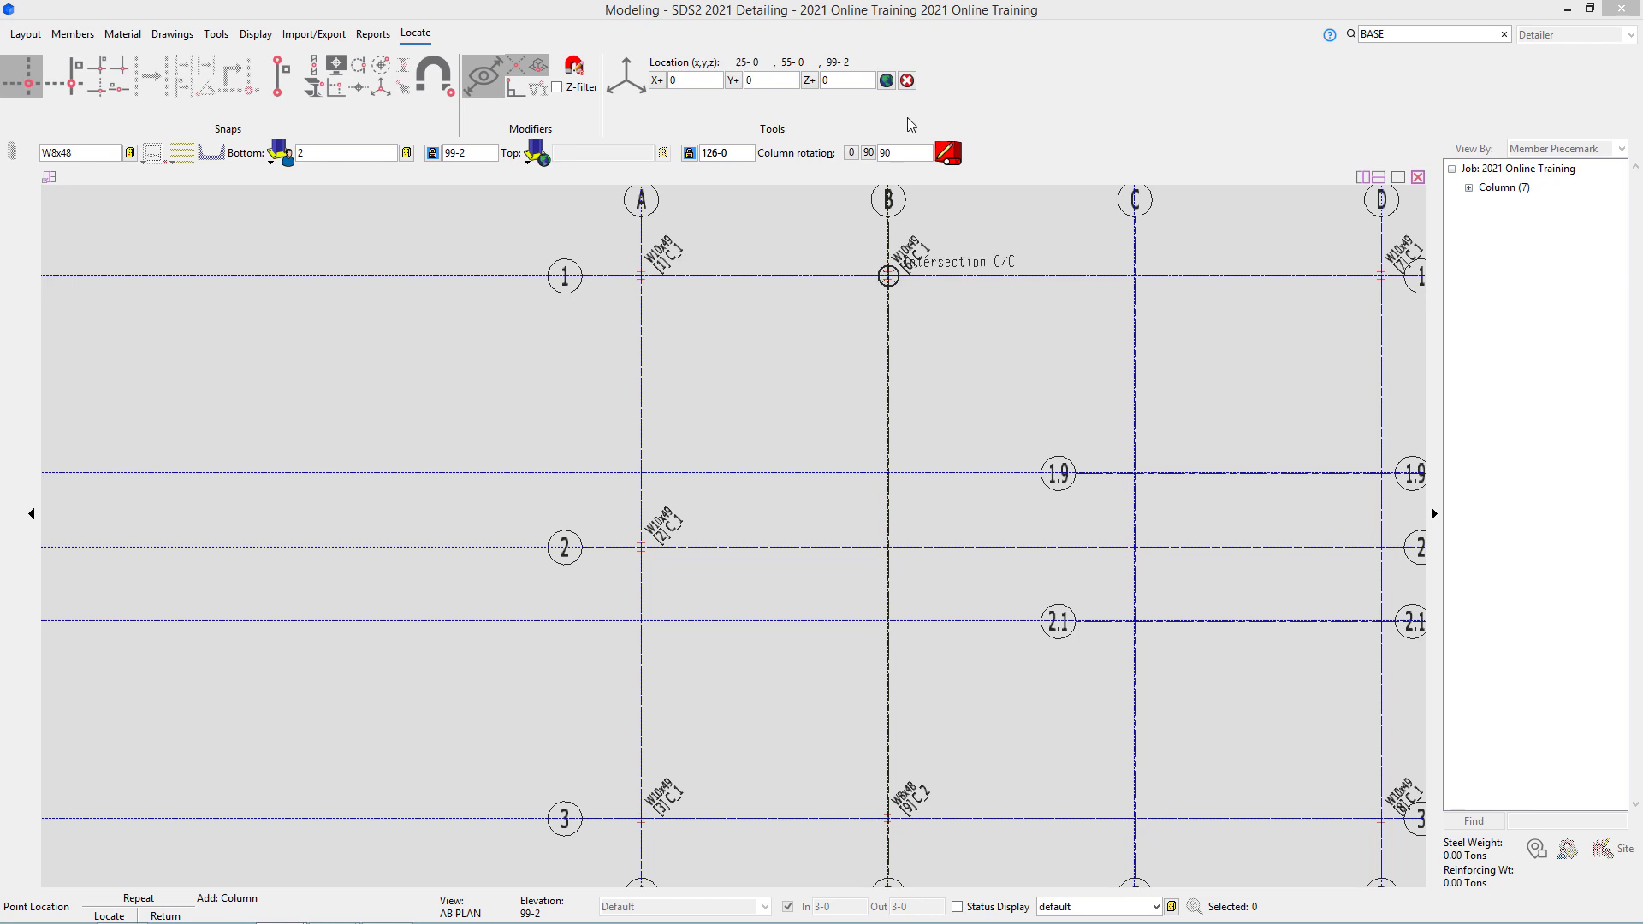
{"action": "left_click", "coordinate": [852, 153]}
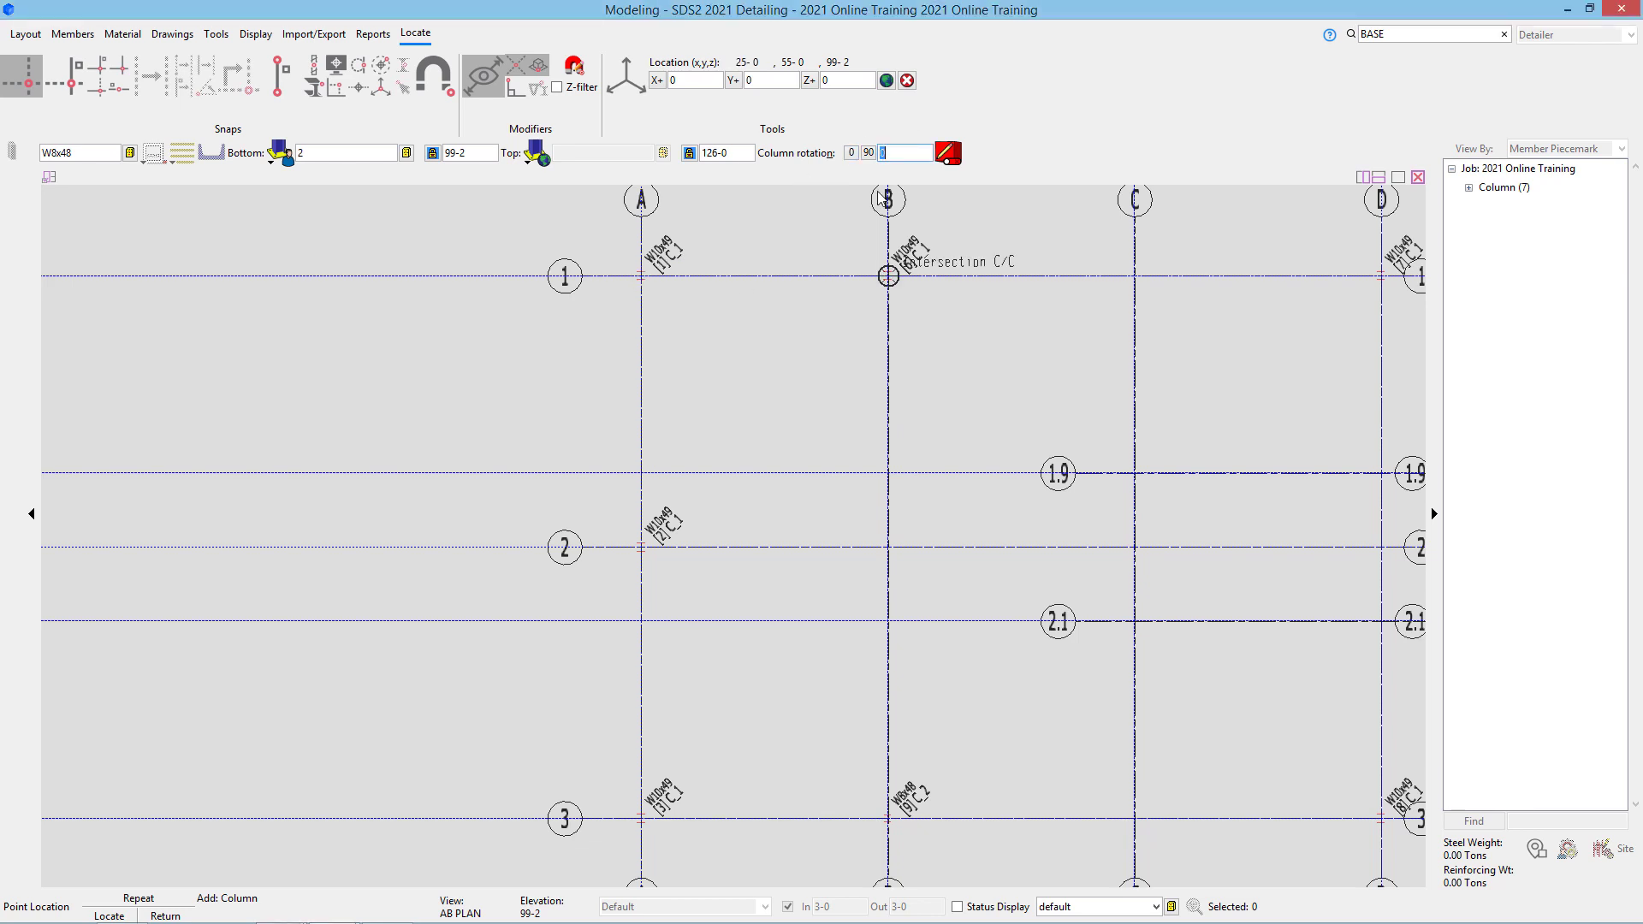
{"action": "left_click", "coordinate": [1145, 280]}
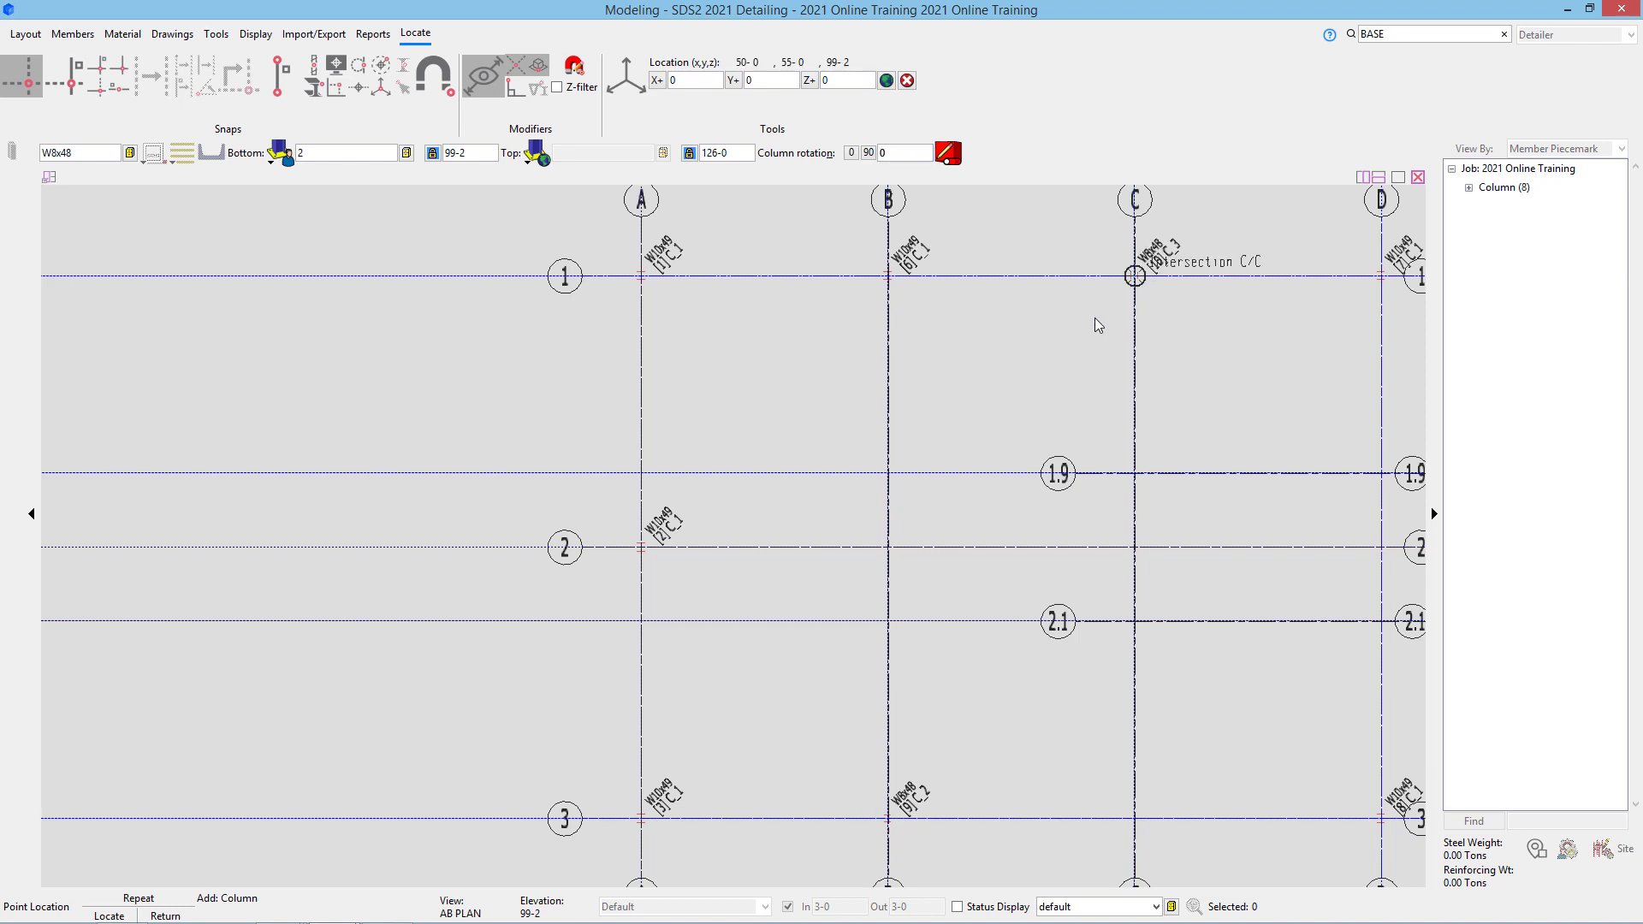
{"action": "left_click", "coordinate": [1136, 818]}
Step: Set the top elevation to 126-9 1/2 and place W8x48 columns at grid intersections B-2 and C-2
{"action": "left_click", "coordinate": [728, 153]}
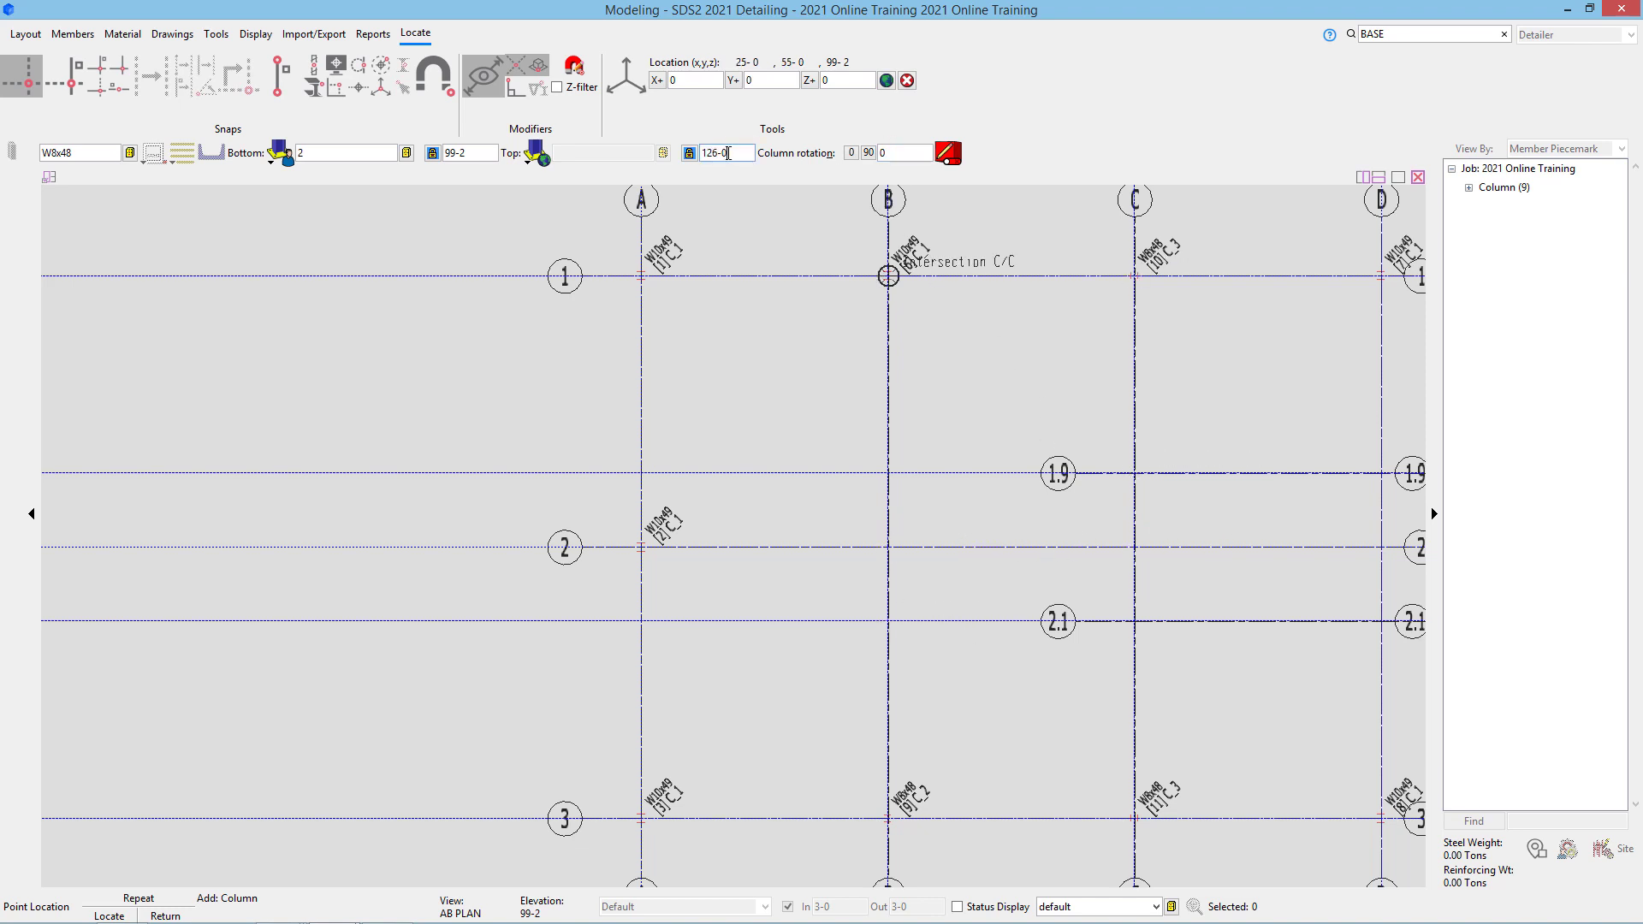
{"action": "double_click", "coordinate": [728, 154]}
{"action": "type", "text": "1/2"}
{"action": "left_click", "coordinate": [890, 552]}
{"action": "left_click", "coordinate": [1136, 554]}
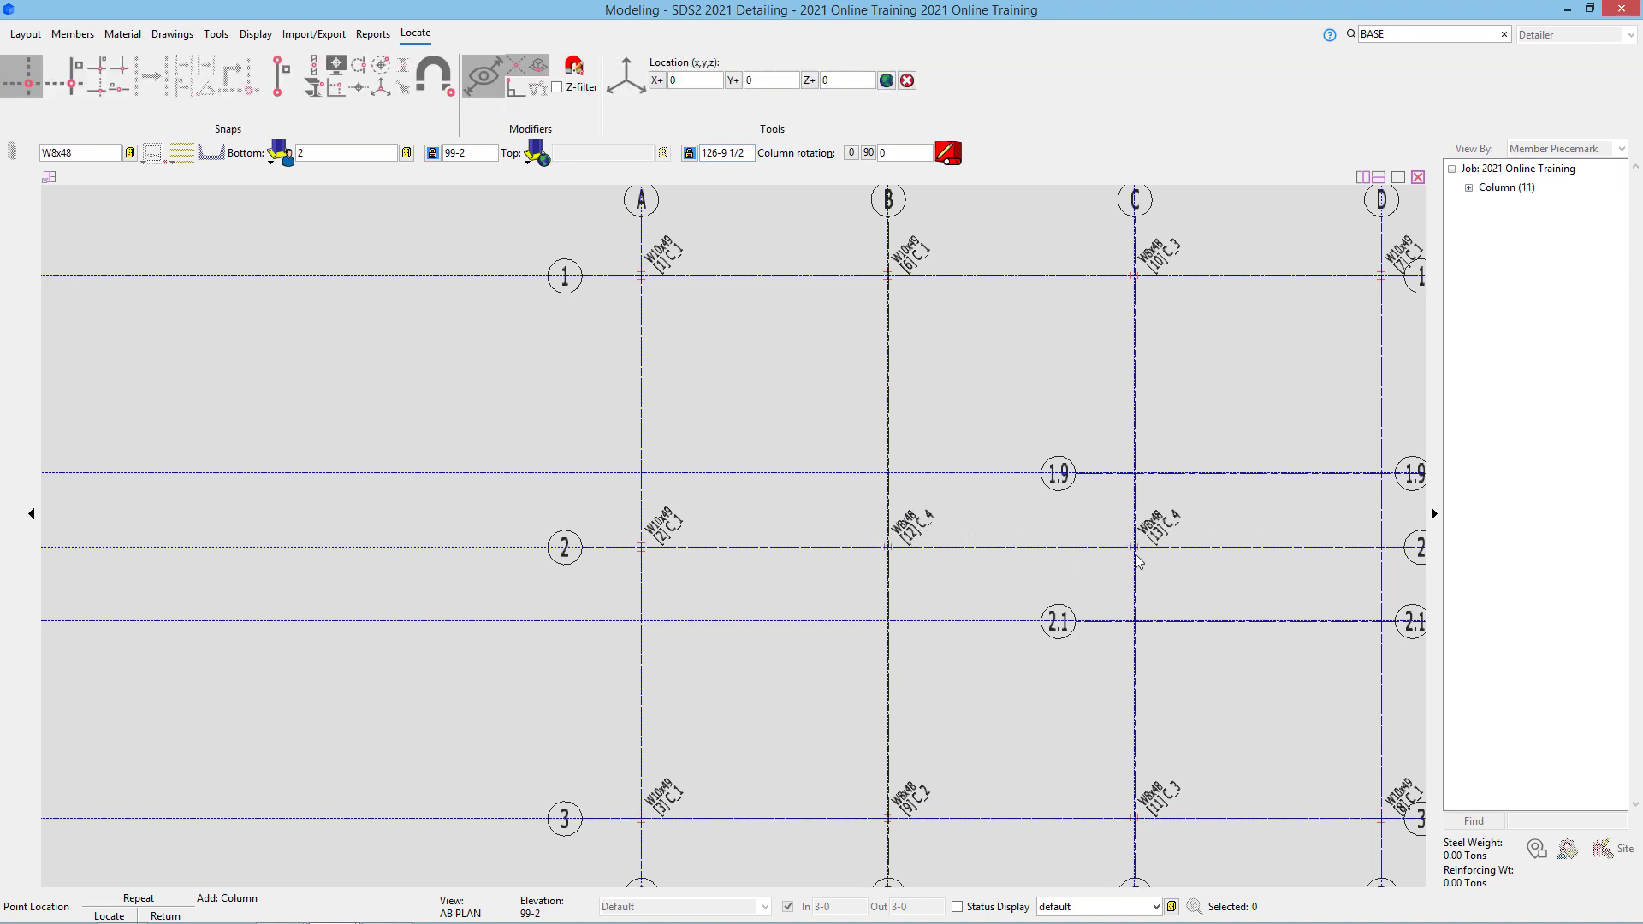
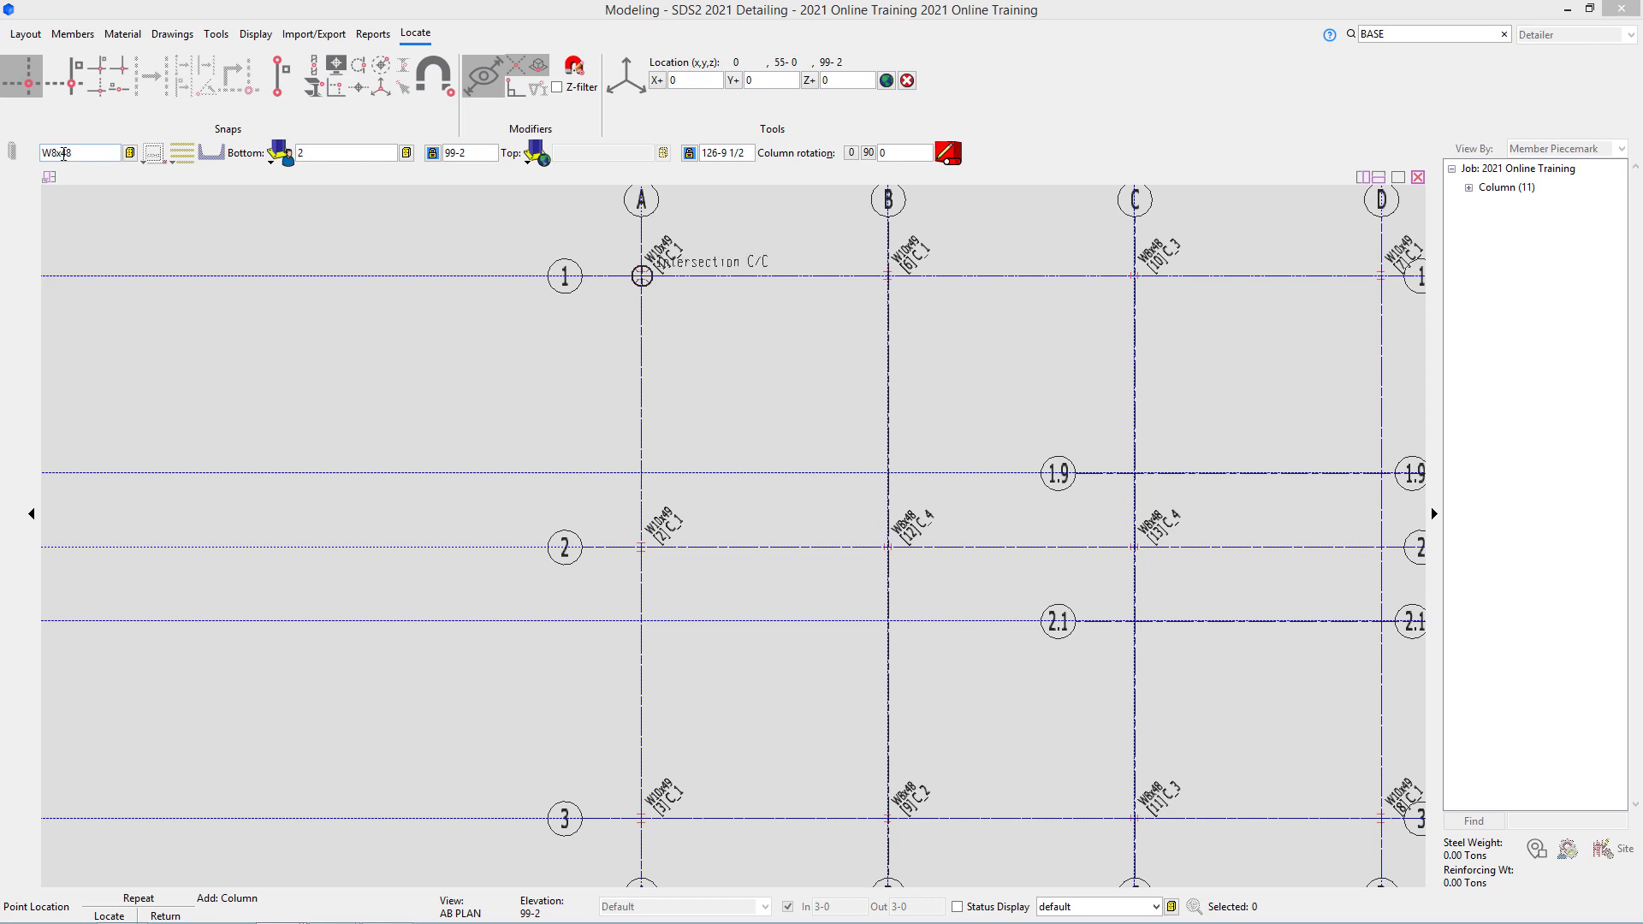
Step: Set the column material to W8x31 and the top elevation to 110-0
{"action": "left_click_drag", "start_coordinate": [62, 154], "coordinate": [105, 154]}
{"action": "type", "text": "3"}
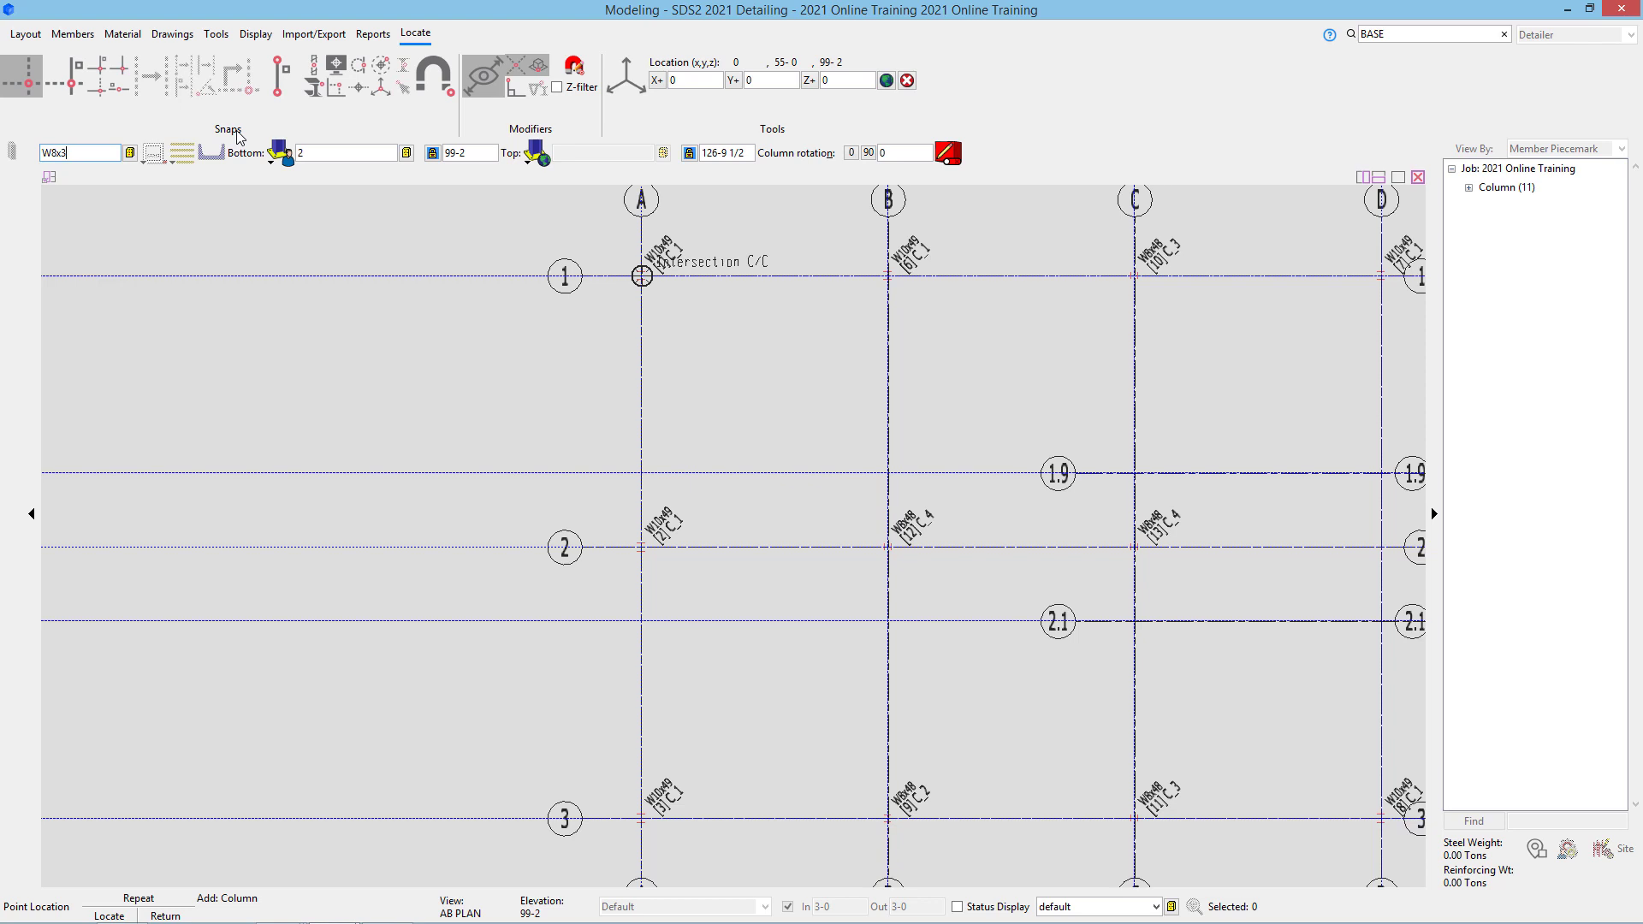
{"action": "type", "text": "1"}
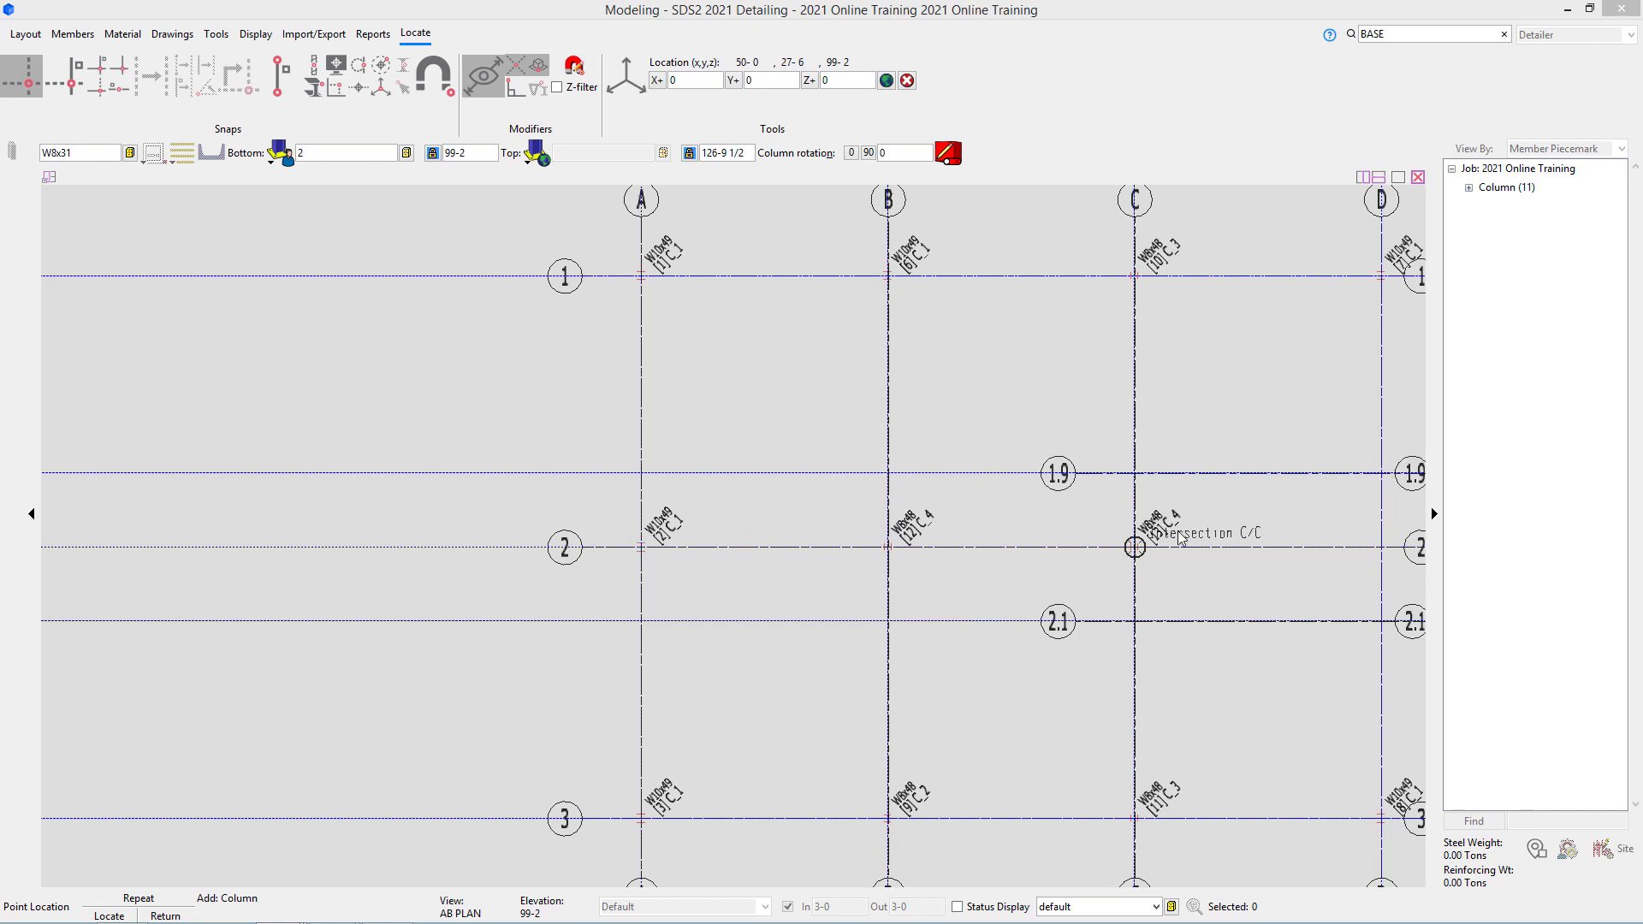
{"action": "left_click", "coordinate": [712, 151]}
{"action": "type", "text": "110-0"}
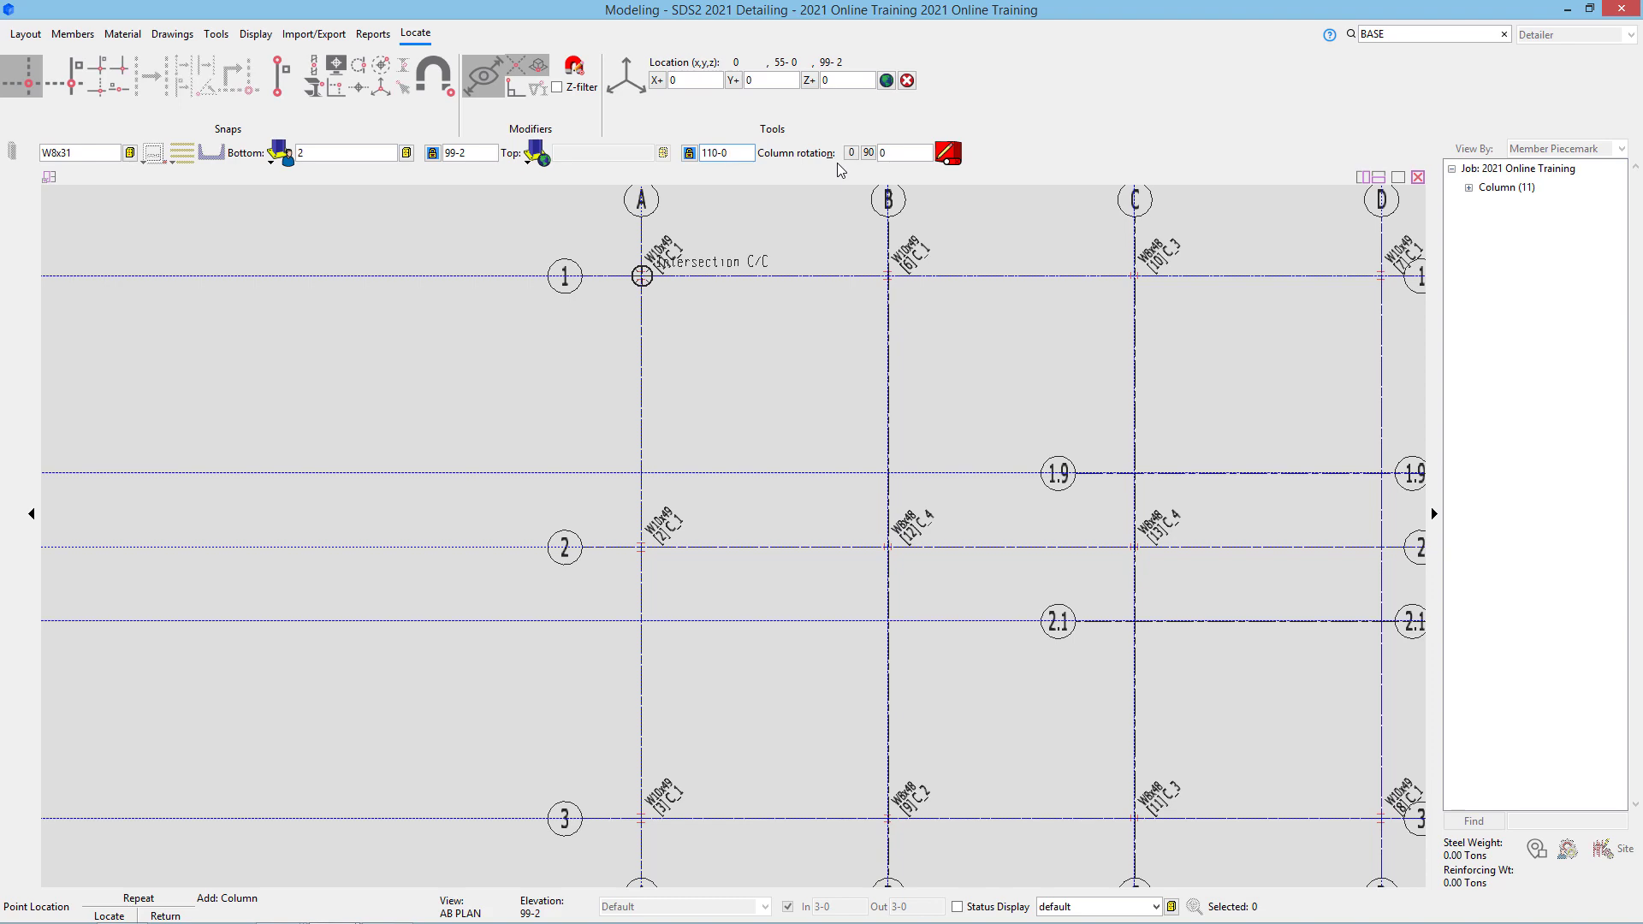
Step: Give the column's top end a splice-plate connection and place W8x31 columns at grid intersections D-1.9 and D-2.1
{"action": "scroll", "coordinate": [134, 351], "scroll_direction": "down", "scroll_amount": 1}
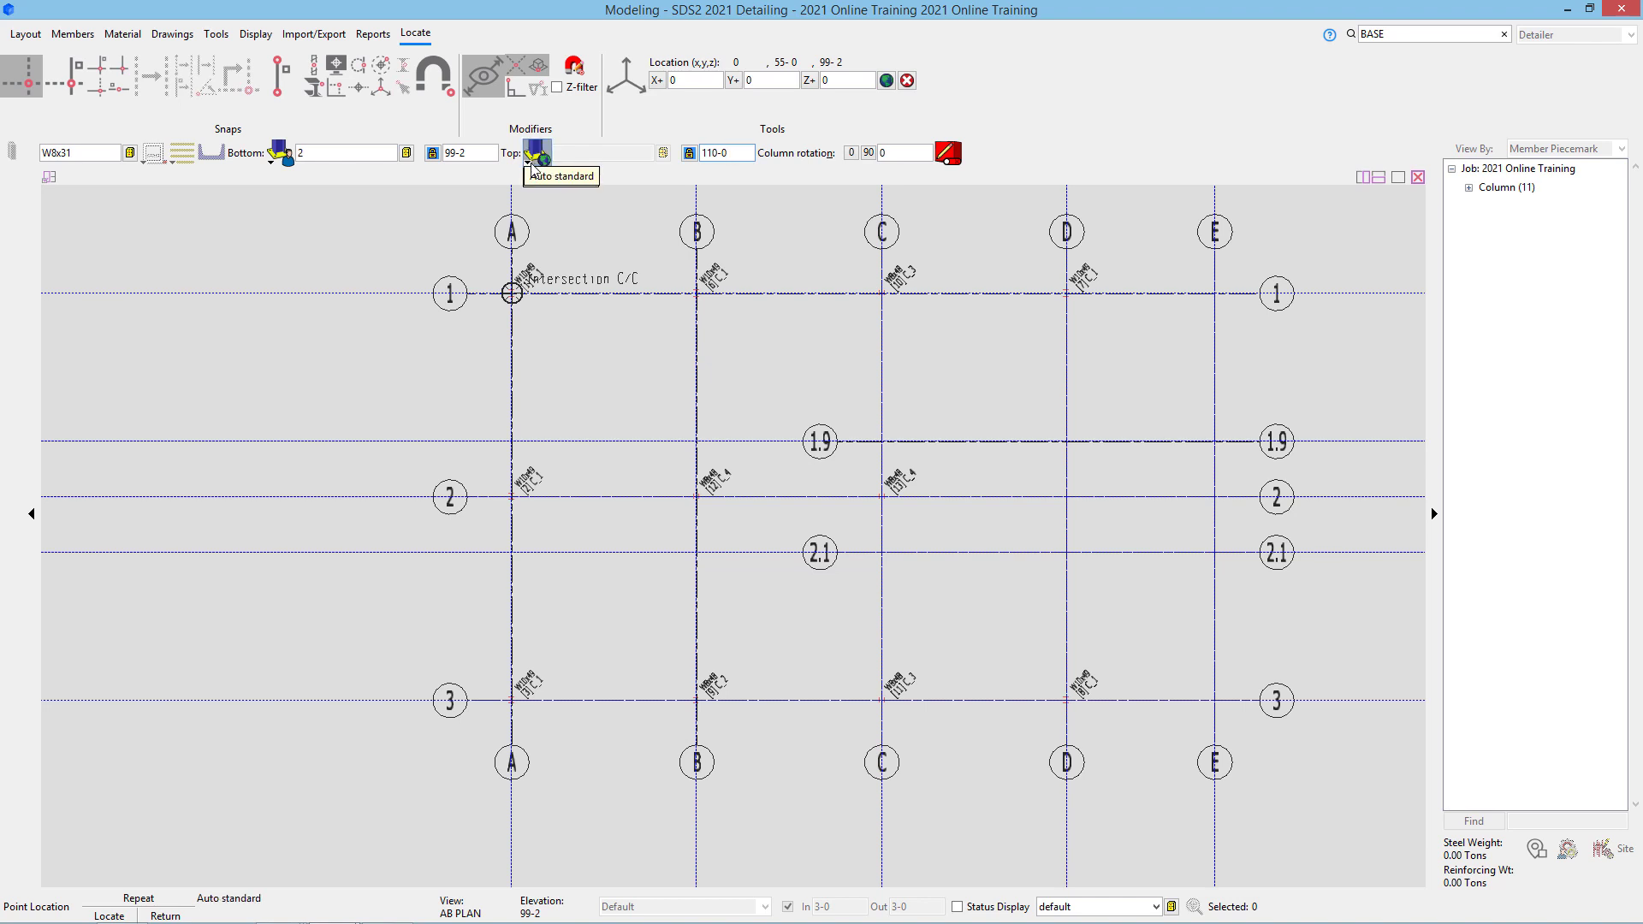
{"action": "left_click", "coordinate": [532, 163]}
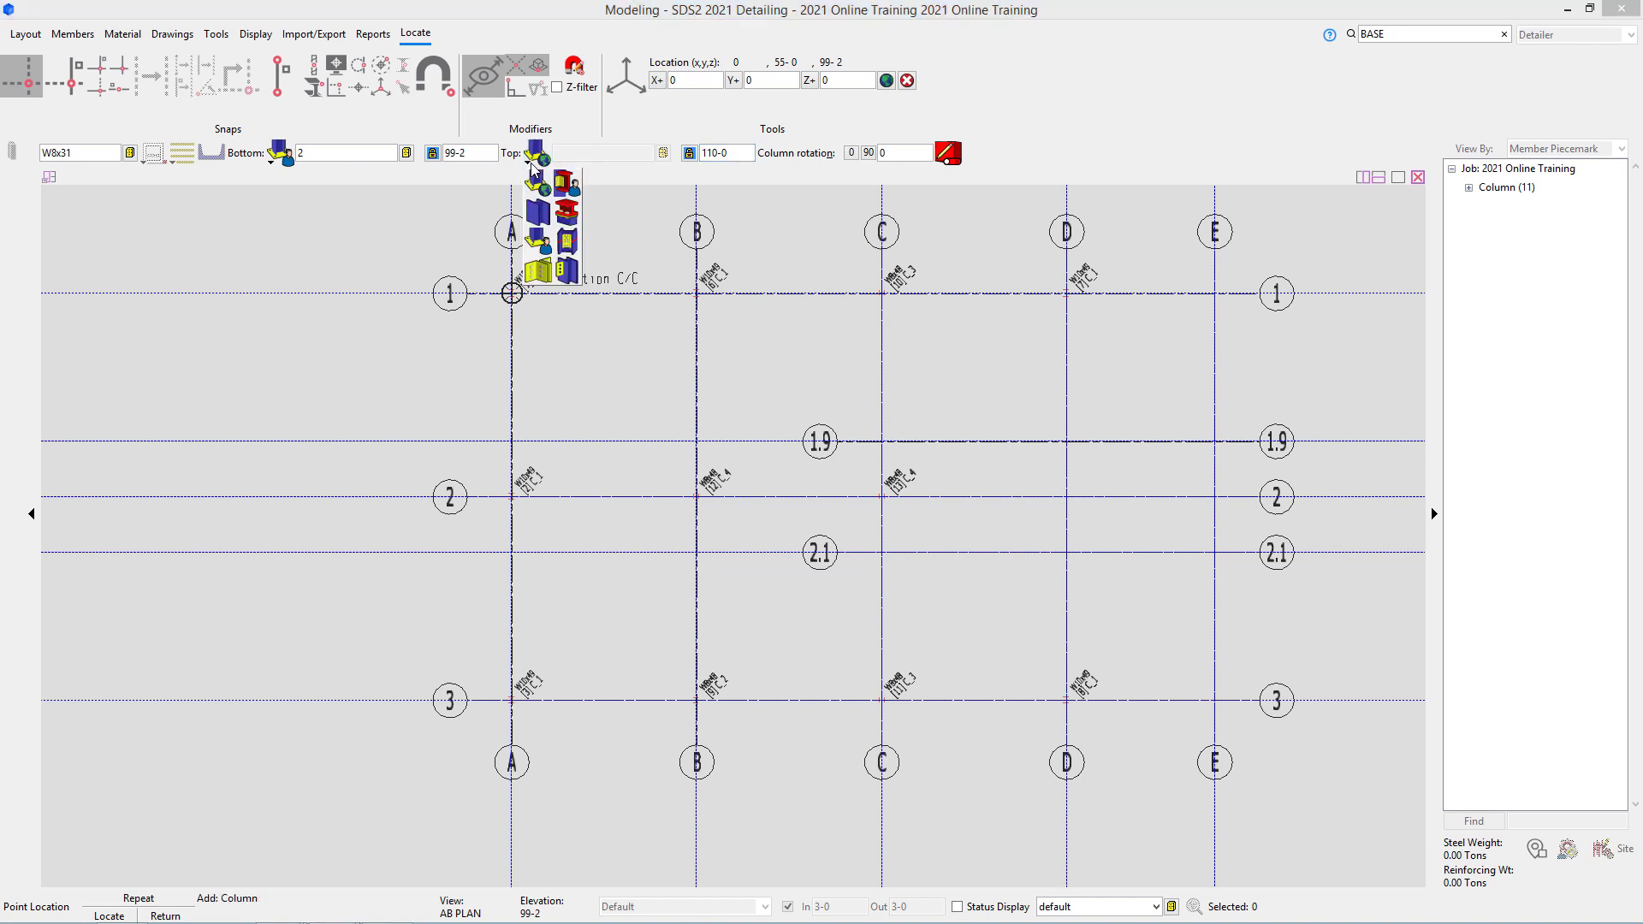
{"action": "left_click", "coordinate": [569, 242]}
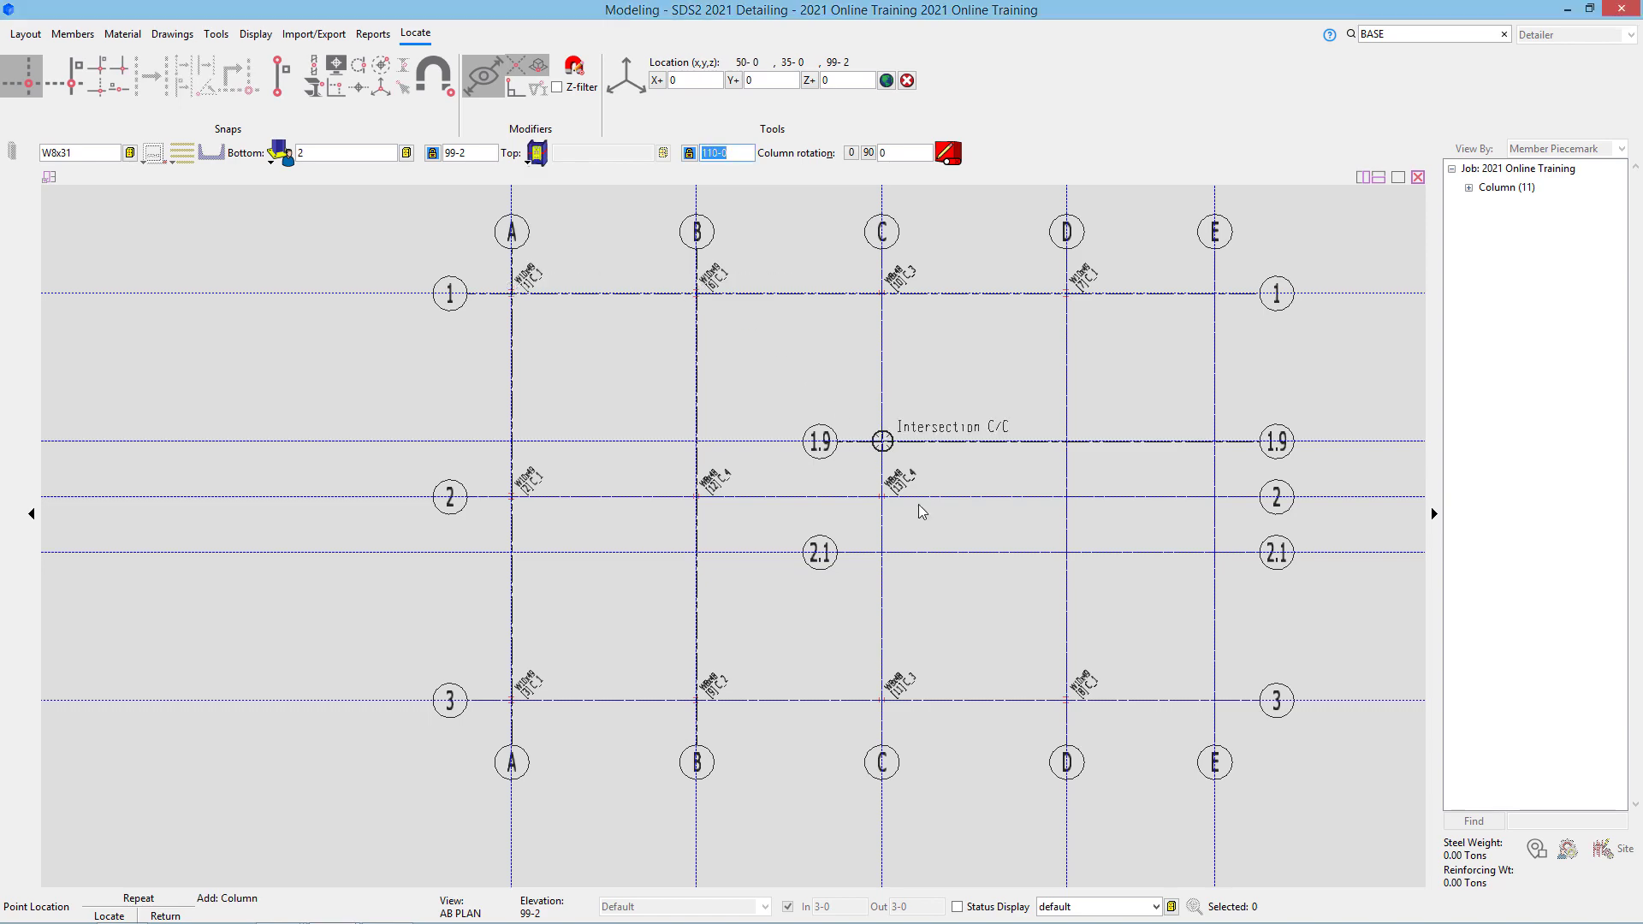
{"action": "scroll", "coordinate": [1091, 559], "scroll_direction": "up", "scroll_amount": 1}
{"action": "scroll", "coordinate": [1098, 560], "scroll_direction": "up", "scroll_amount": 2}
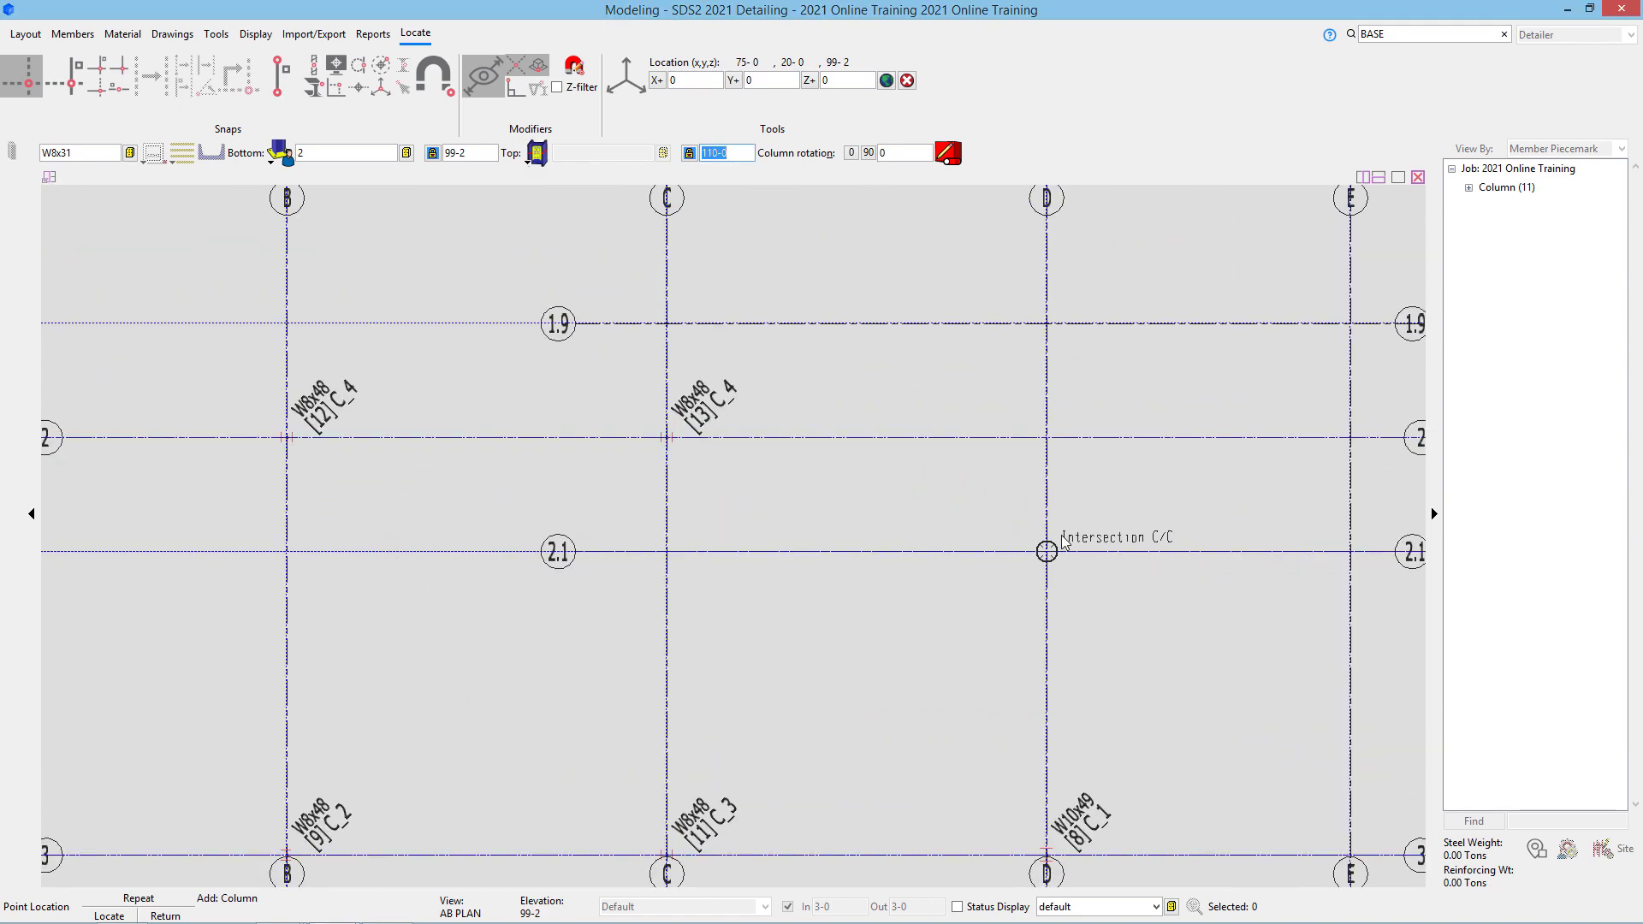
{"action": "left_click", "coordinate": [1068, 333]}
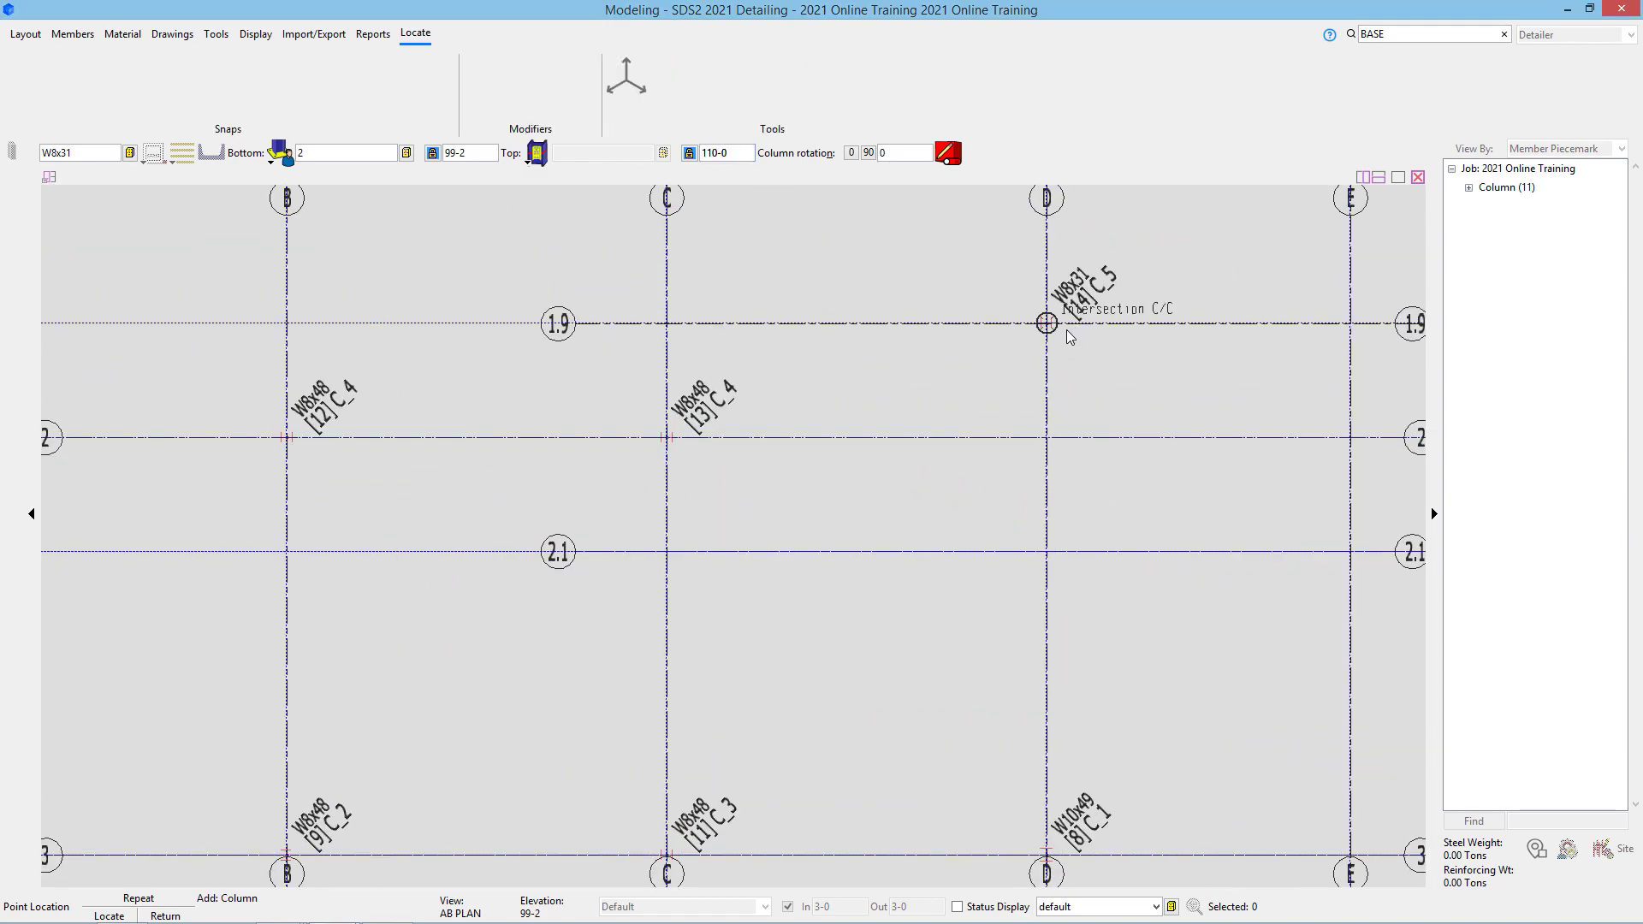
{"action": "left_click", "coordinate": [1047, 551]}
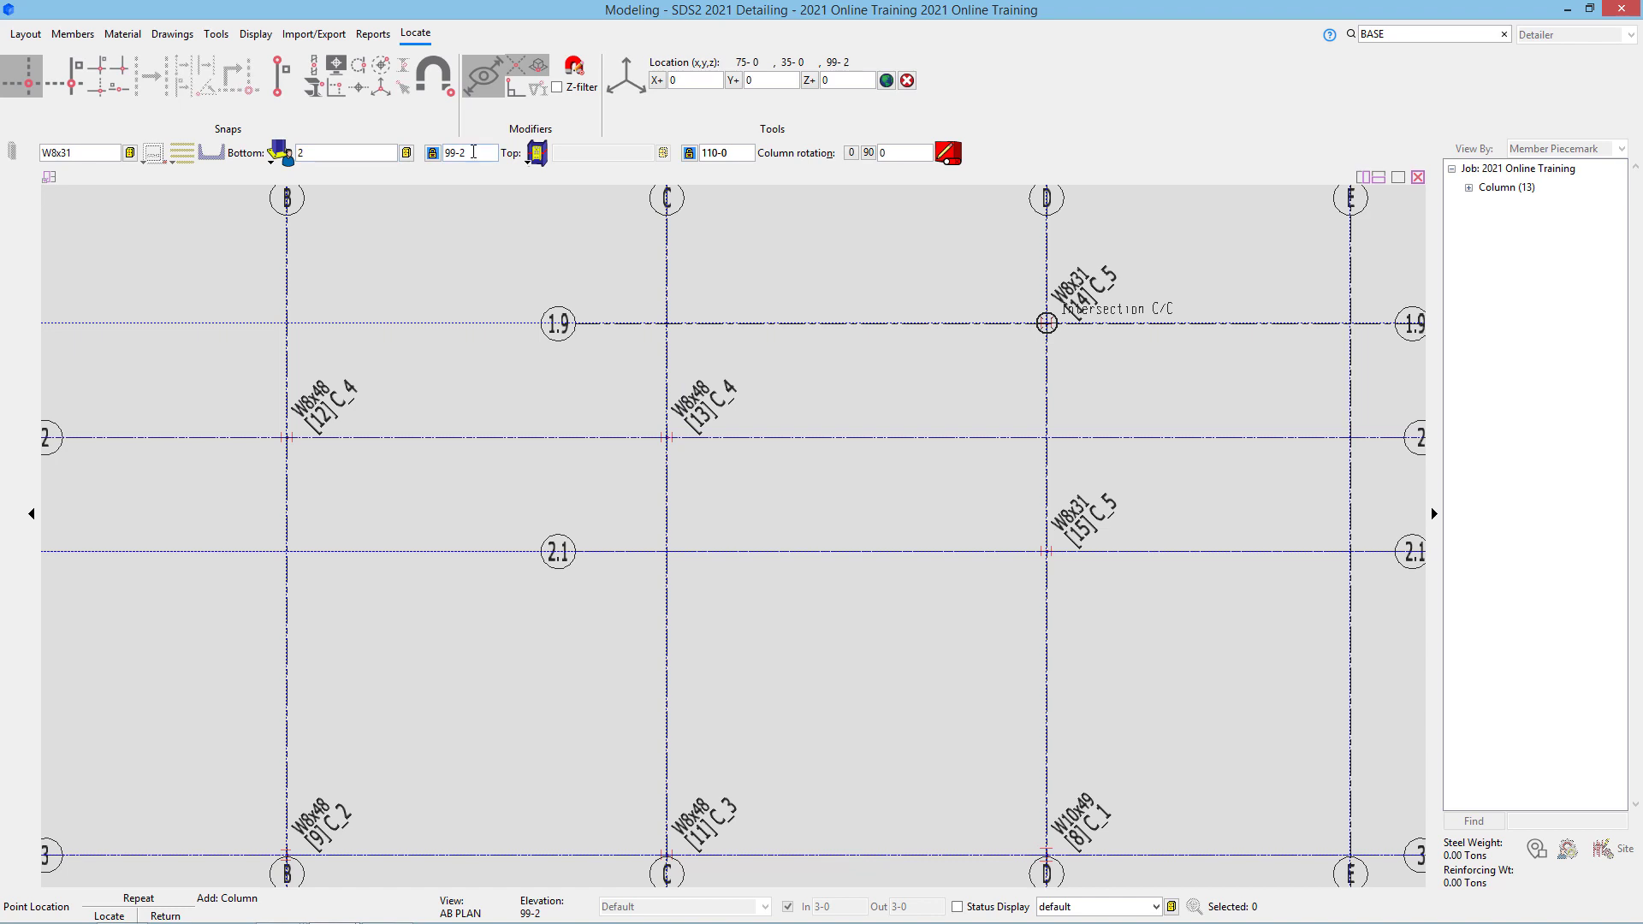
Step: Set the column's bottom elevation to 110-0 and its top elevation to 114-6
{"action": "left_click", "coordinate": [444, 155]}
{"action": "type", "text": "110-0"}
{"action": "key", "text": "Tab"}
{"action": "type", "text": "114"}
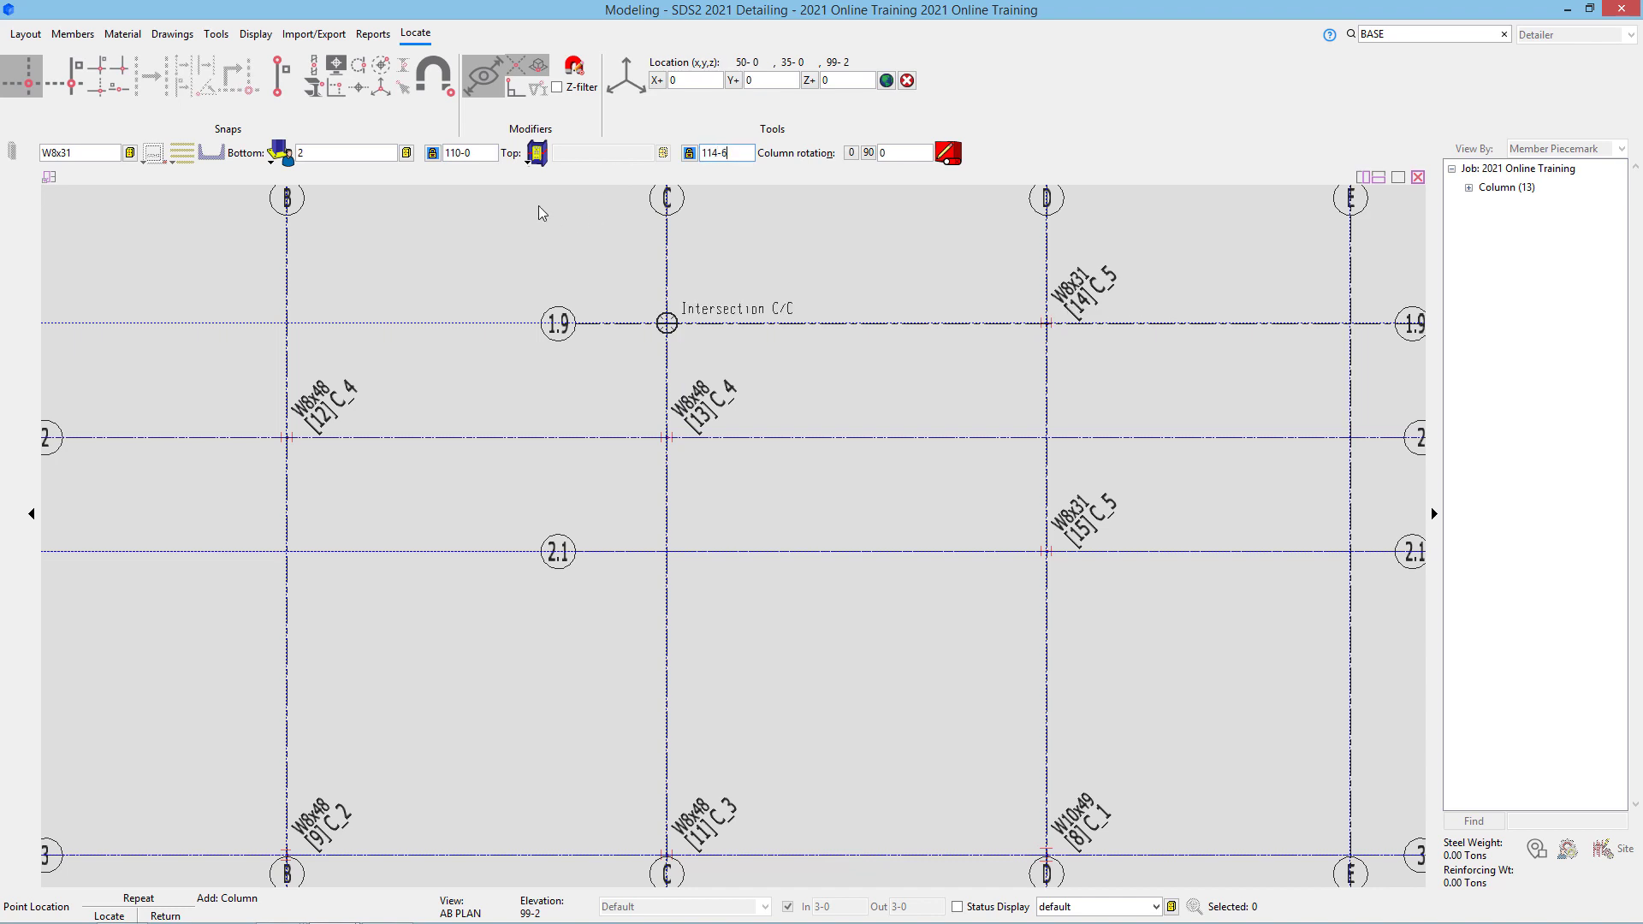
Step: Place W8x31 columns with a splice-plate bottom end and an auto standard top end at D-1.9 and D-2.1
{"action": "left_click", "coordinate": [276, 158]}
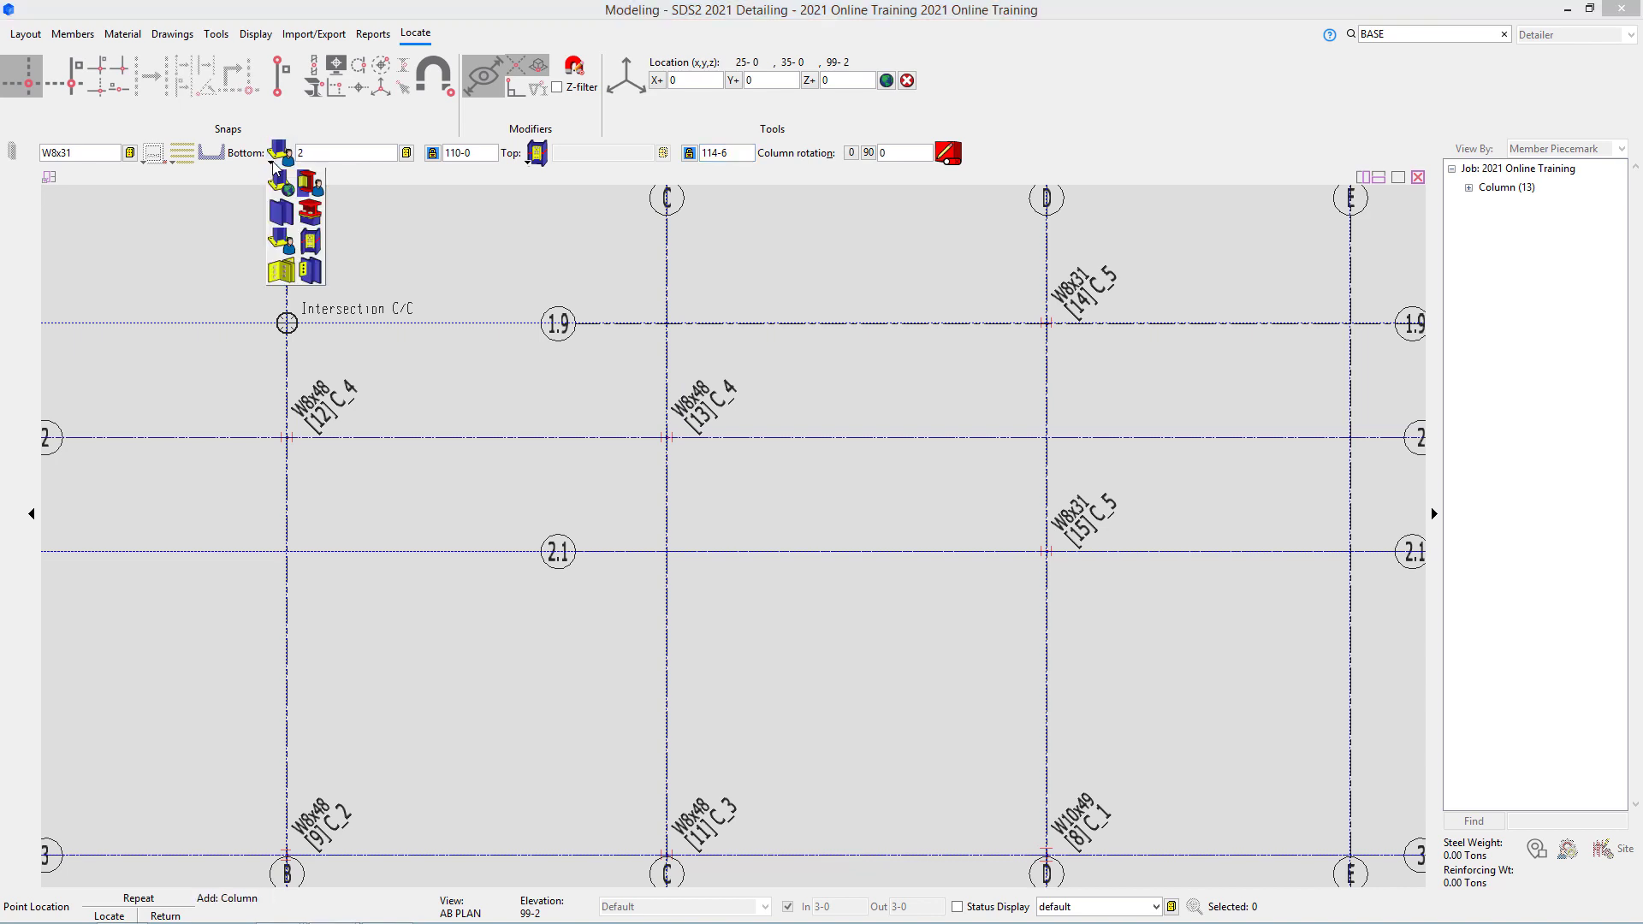
{"action": "left_click", "coordinate": [309, 243]}
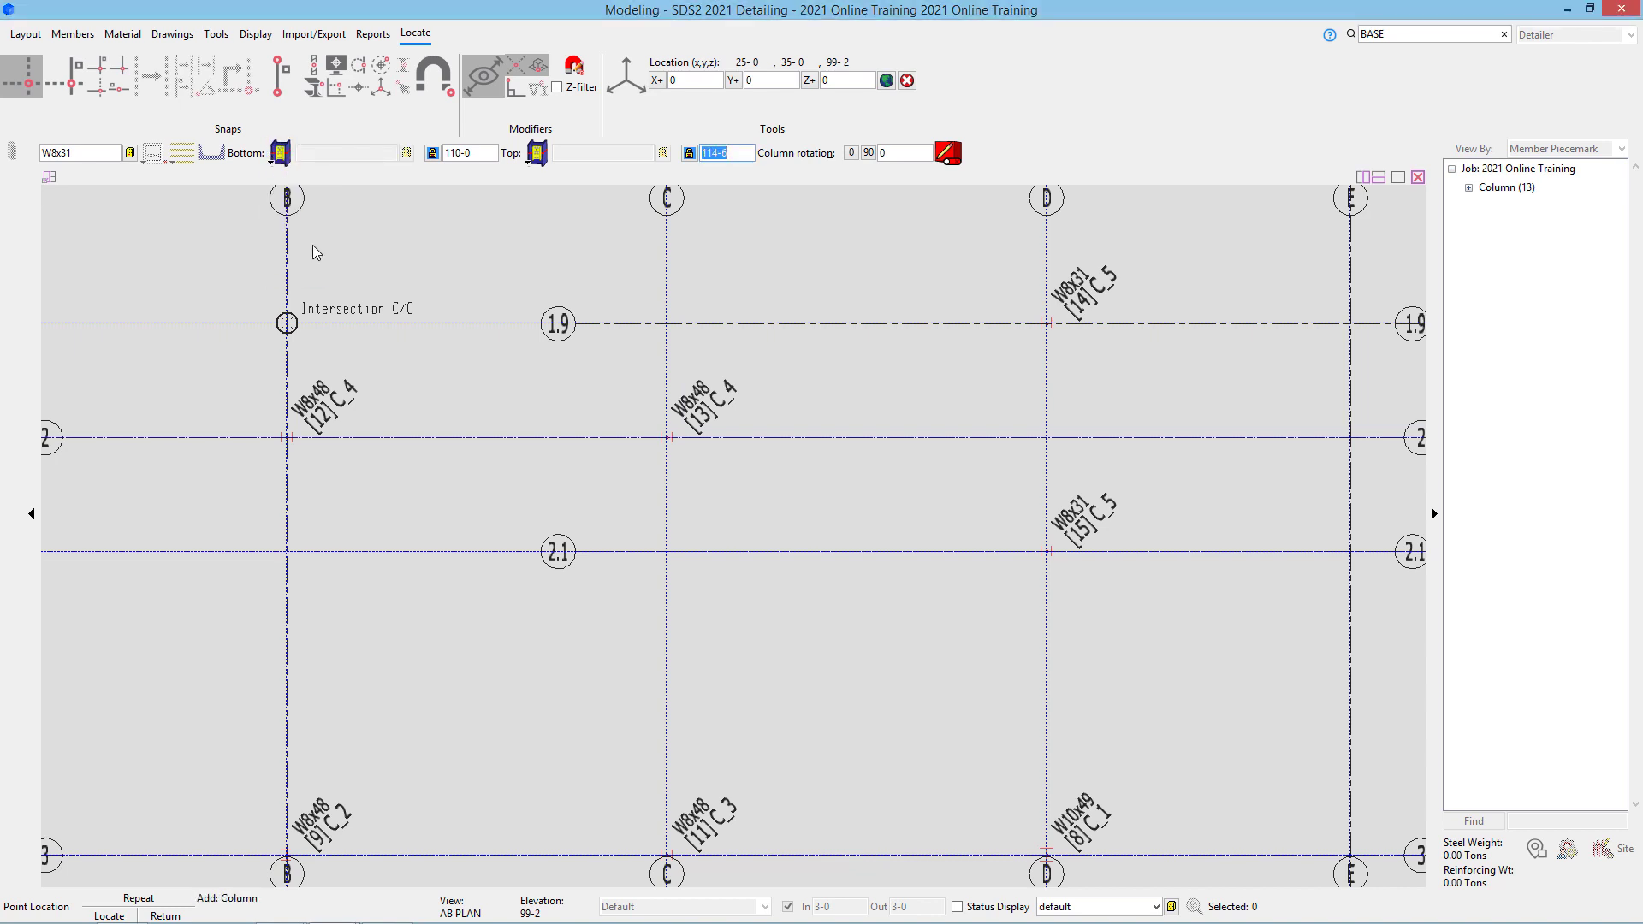
{"action": "left_click", "coordinate": [537, 153]}
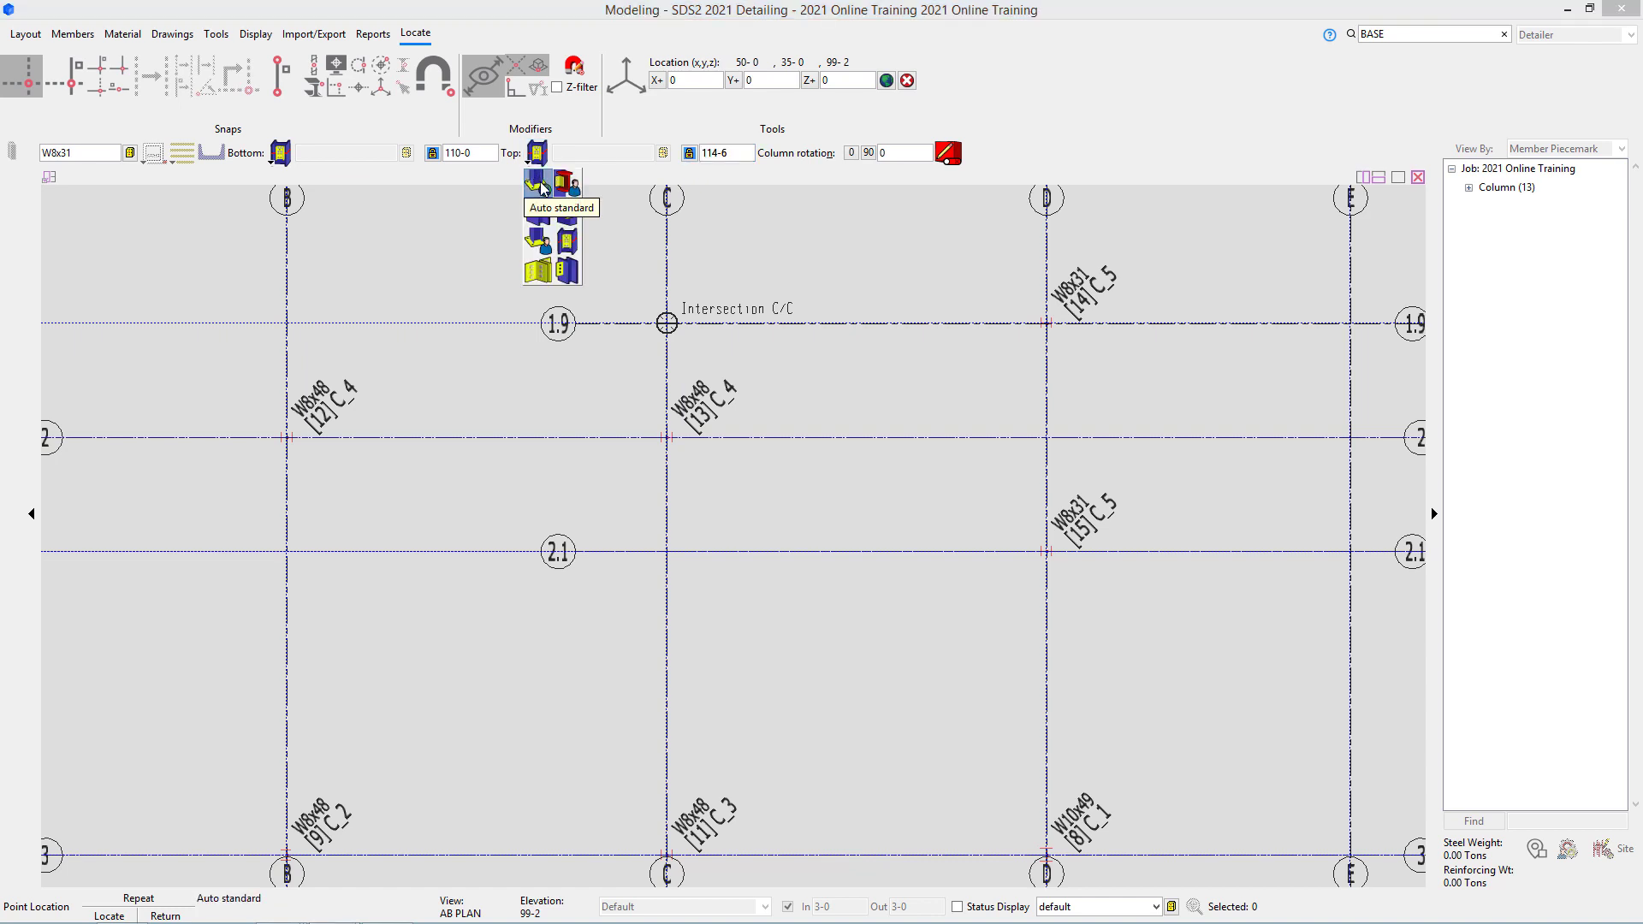
{"action": "left_click", "coordinate": [540, 184]}
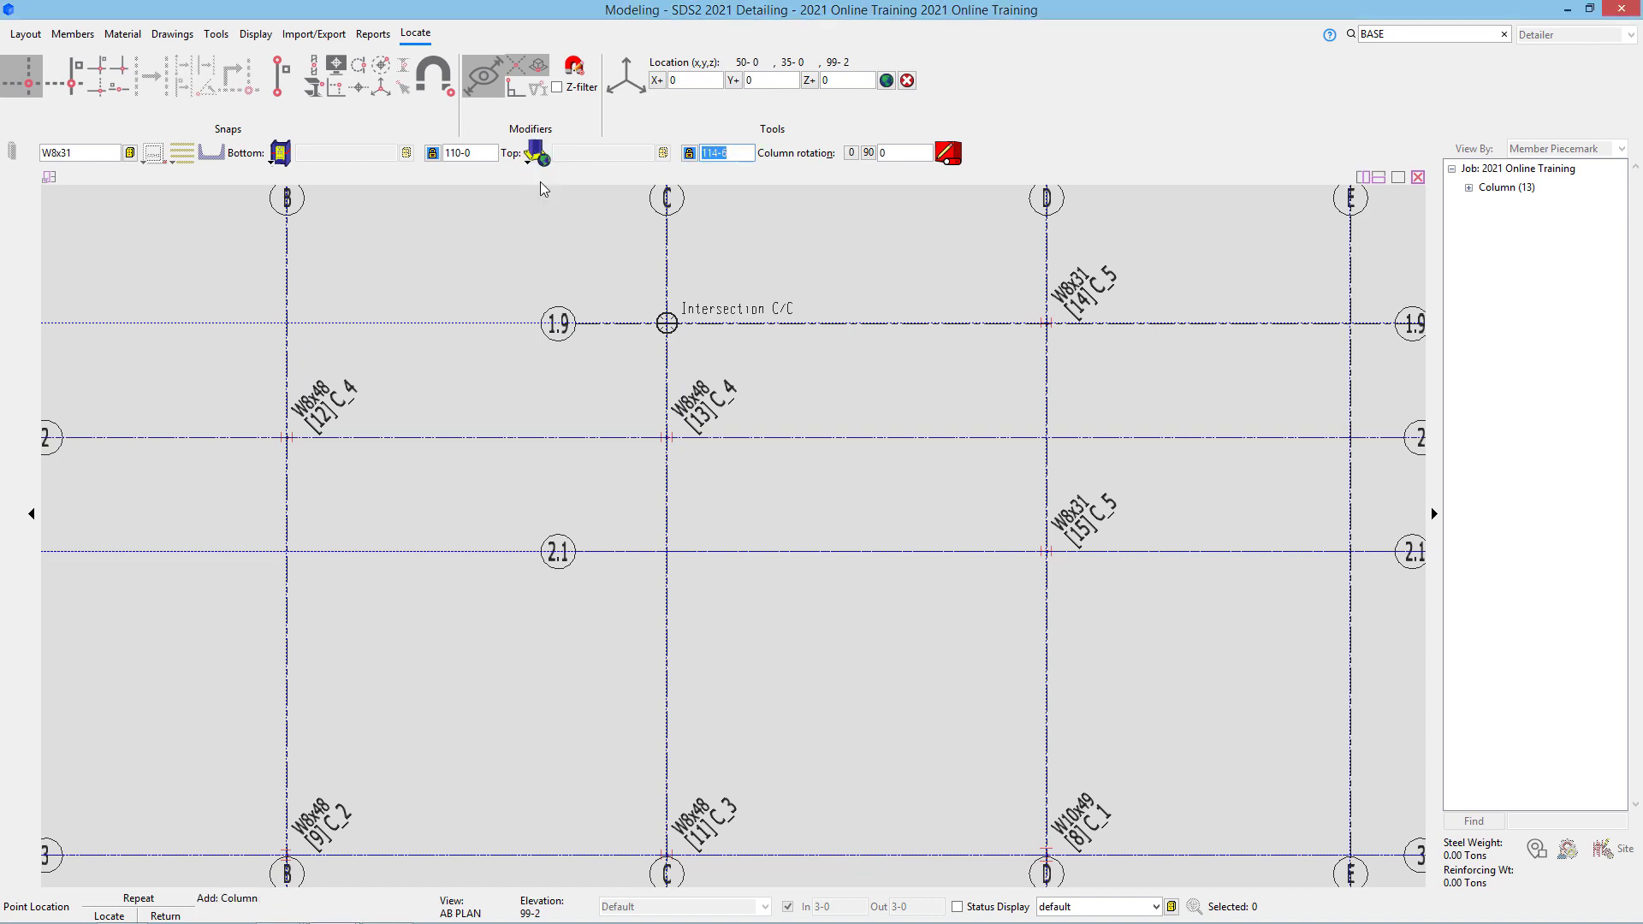
{"action": "left_click", "coordinate": [1042, 334]}
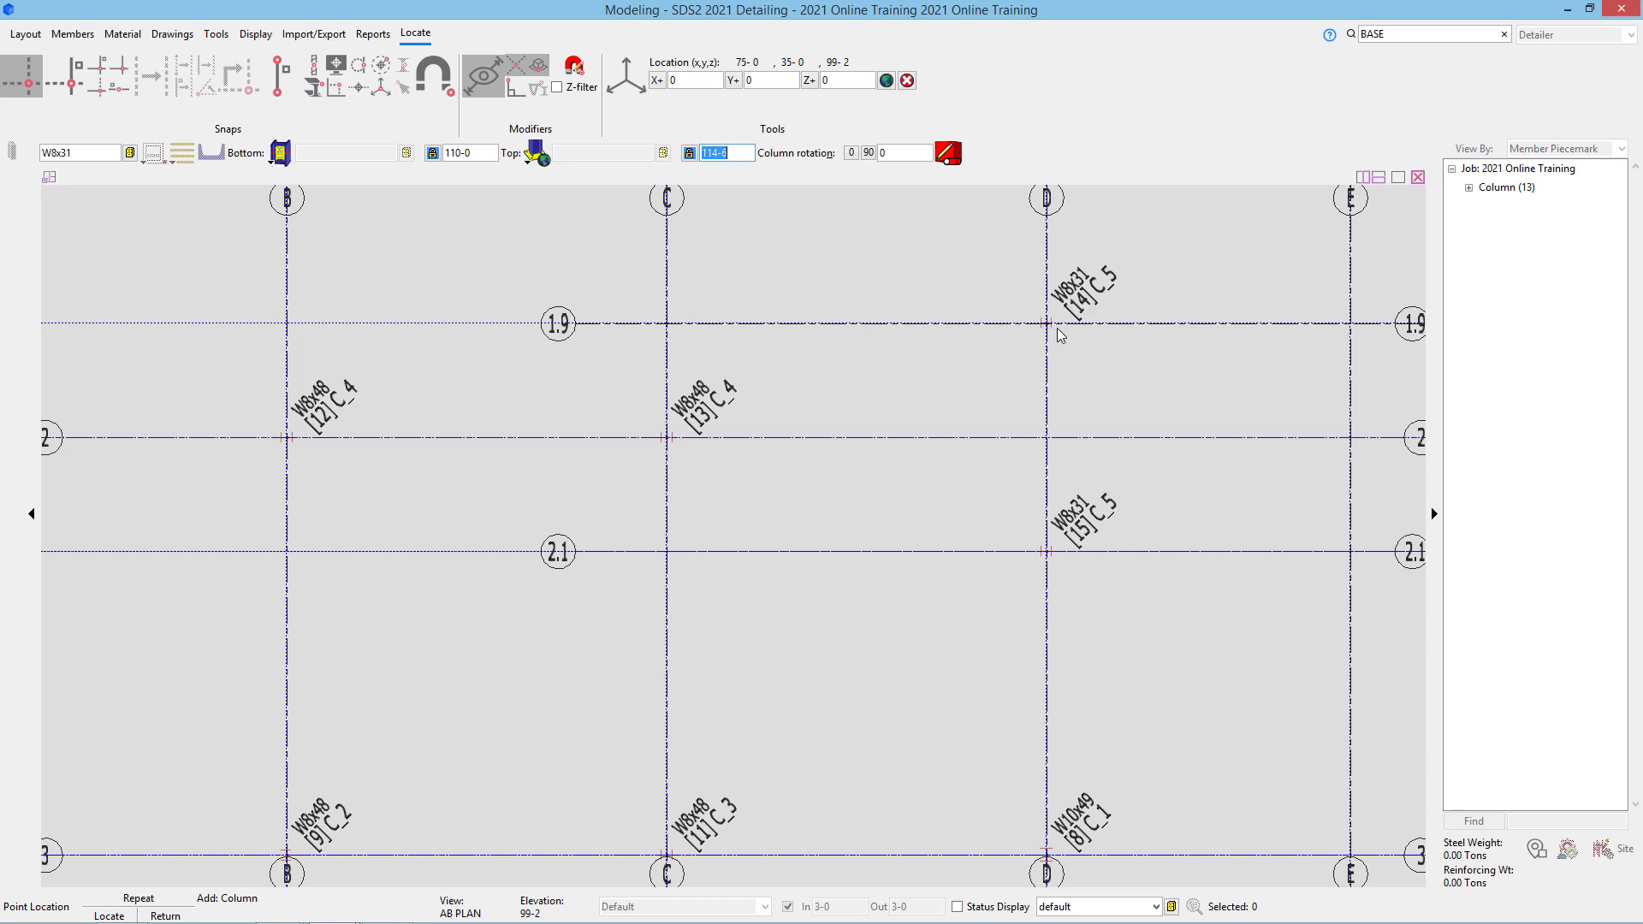
{"action": "left_click", "coordinate": [1057, 539]}
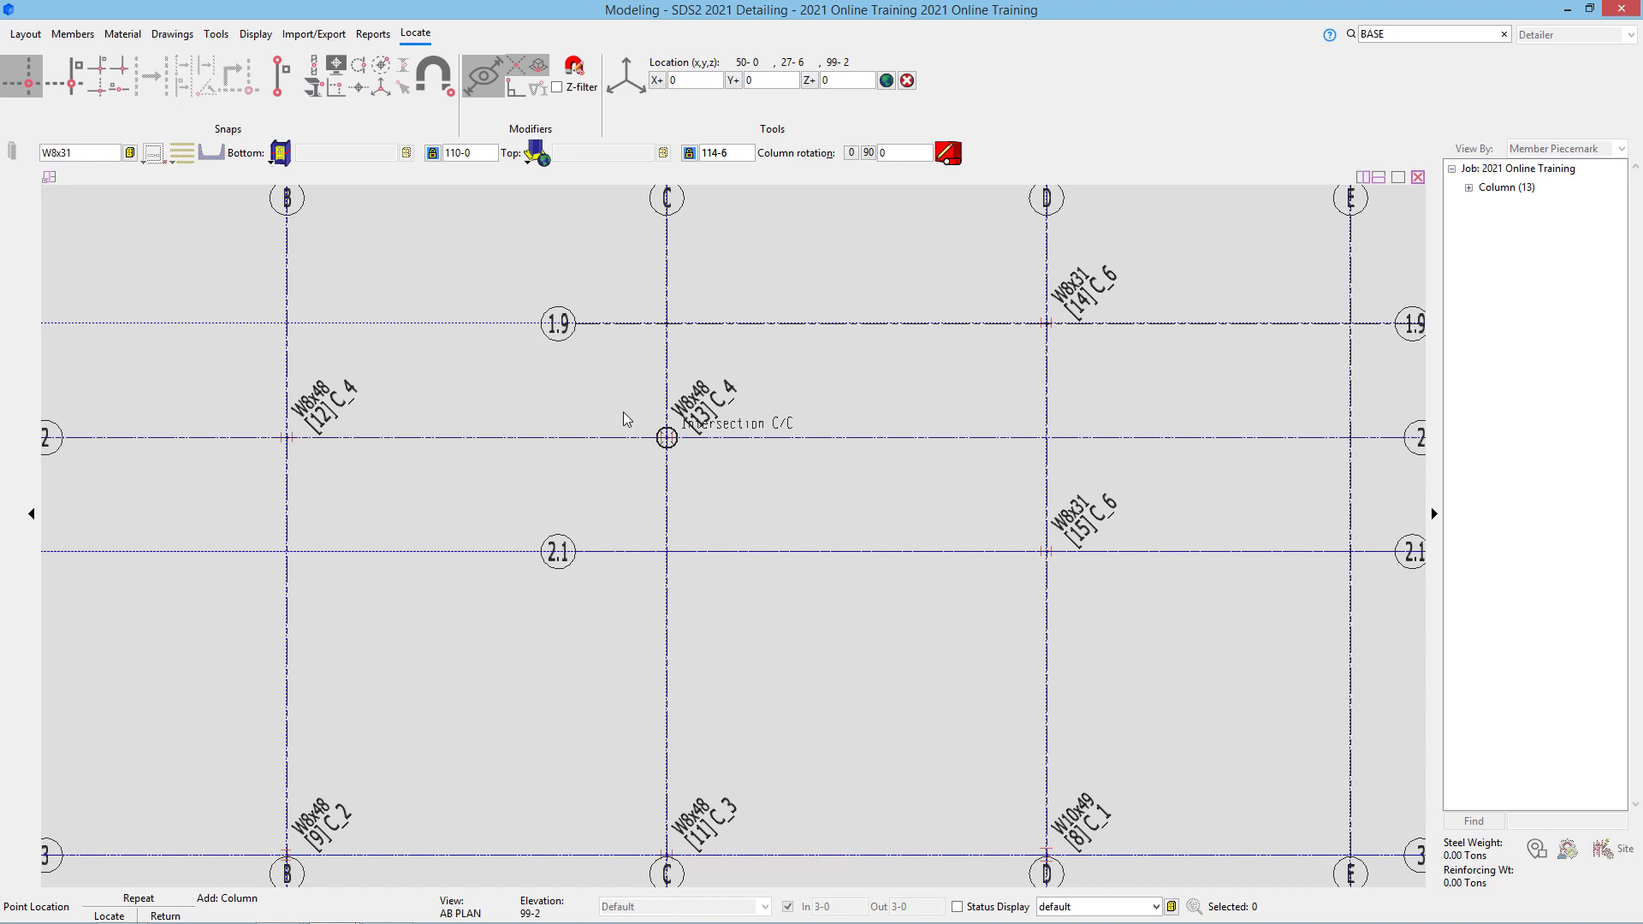
Step: Set the column material to PIPE 6 STD and give its bottom end a user base/cap plate
{"action": "double_click", "coordinate": [90, 153]}
{"action": "type", "text": "pipe"}
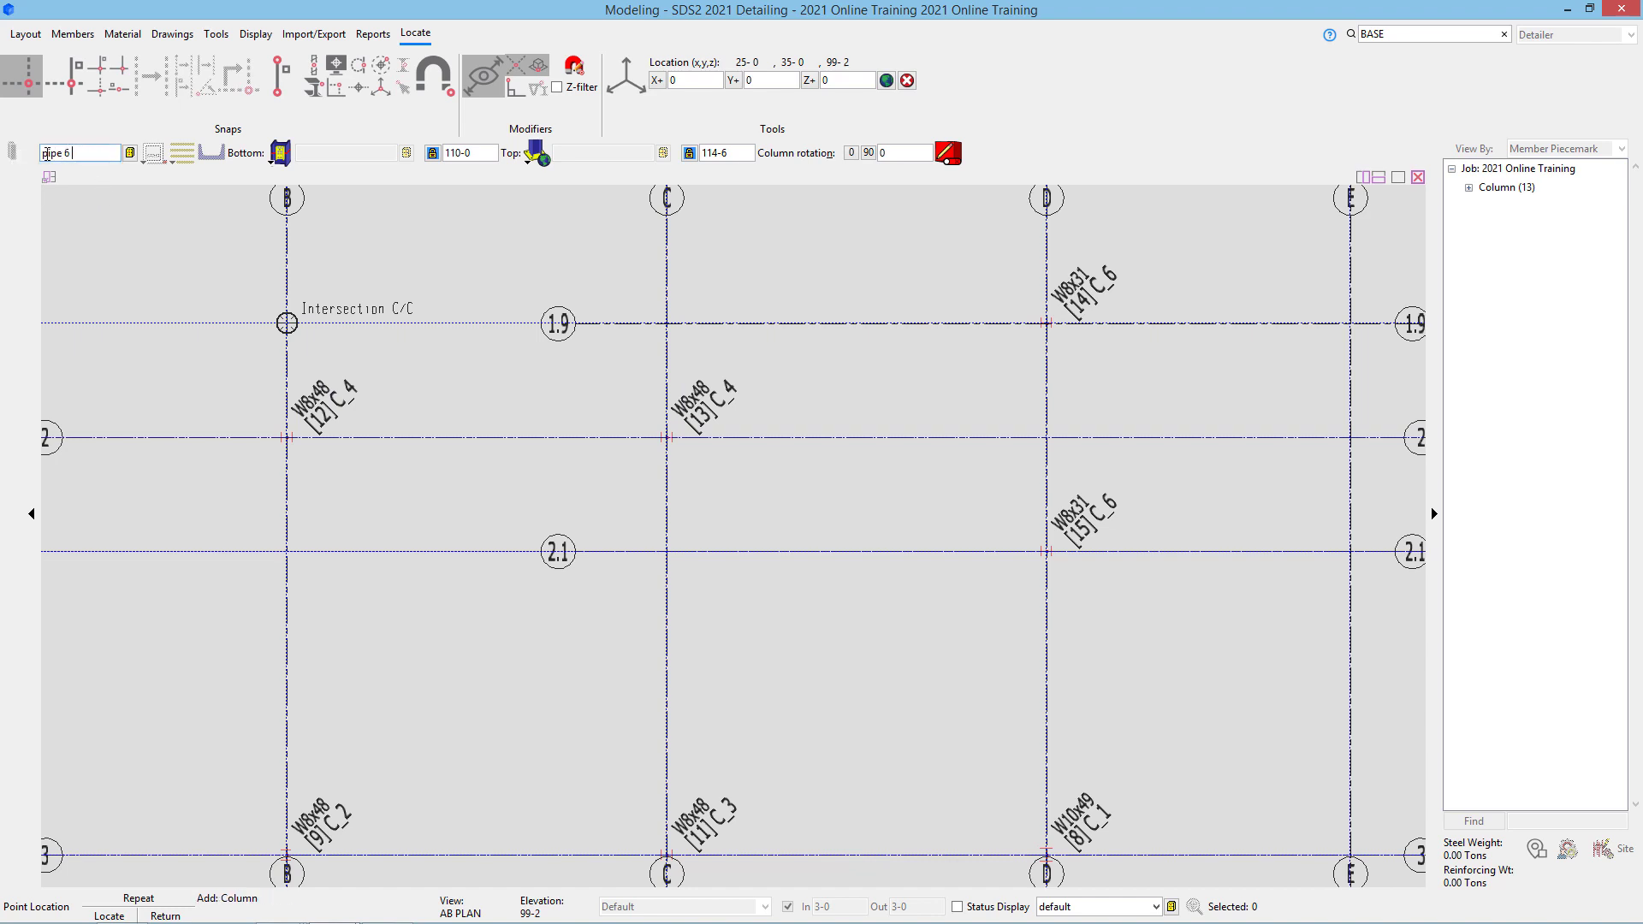
{"action": "type", "text": " 6 std"}
{"action": "key", "text": "Return"}
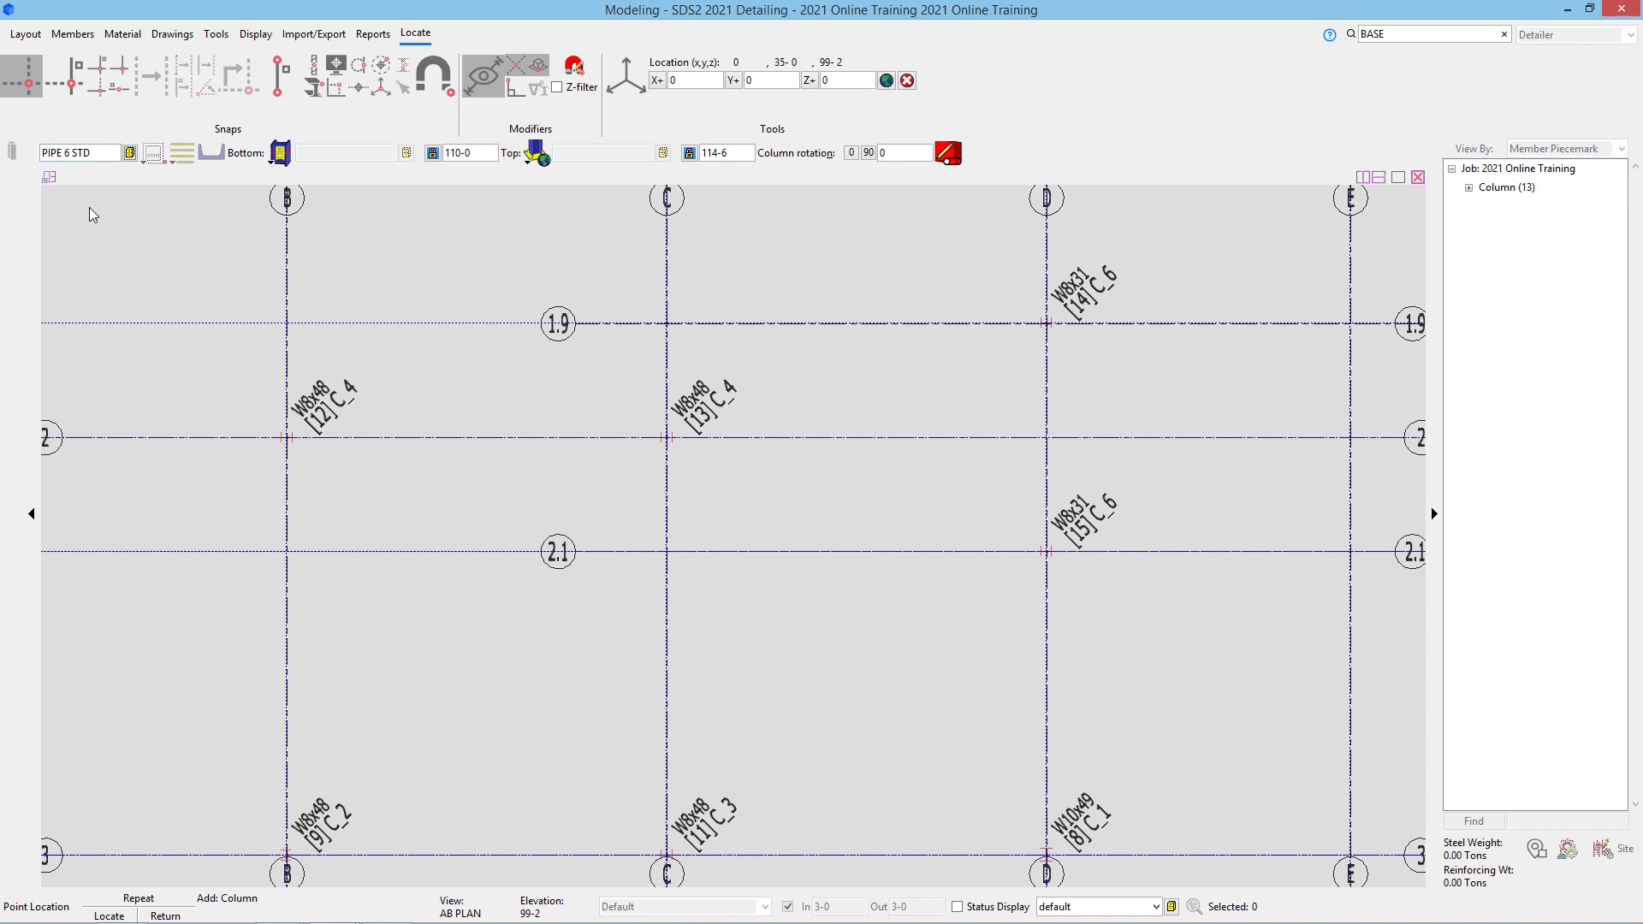
{"action": "left_click", "coordinate": [276, 161]}
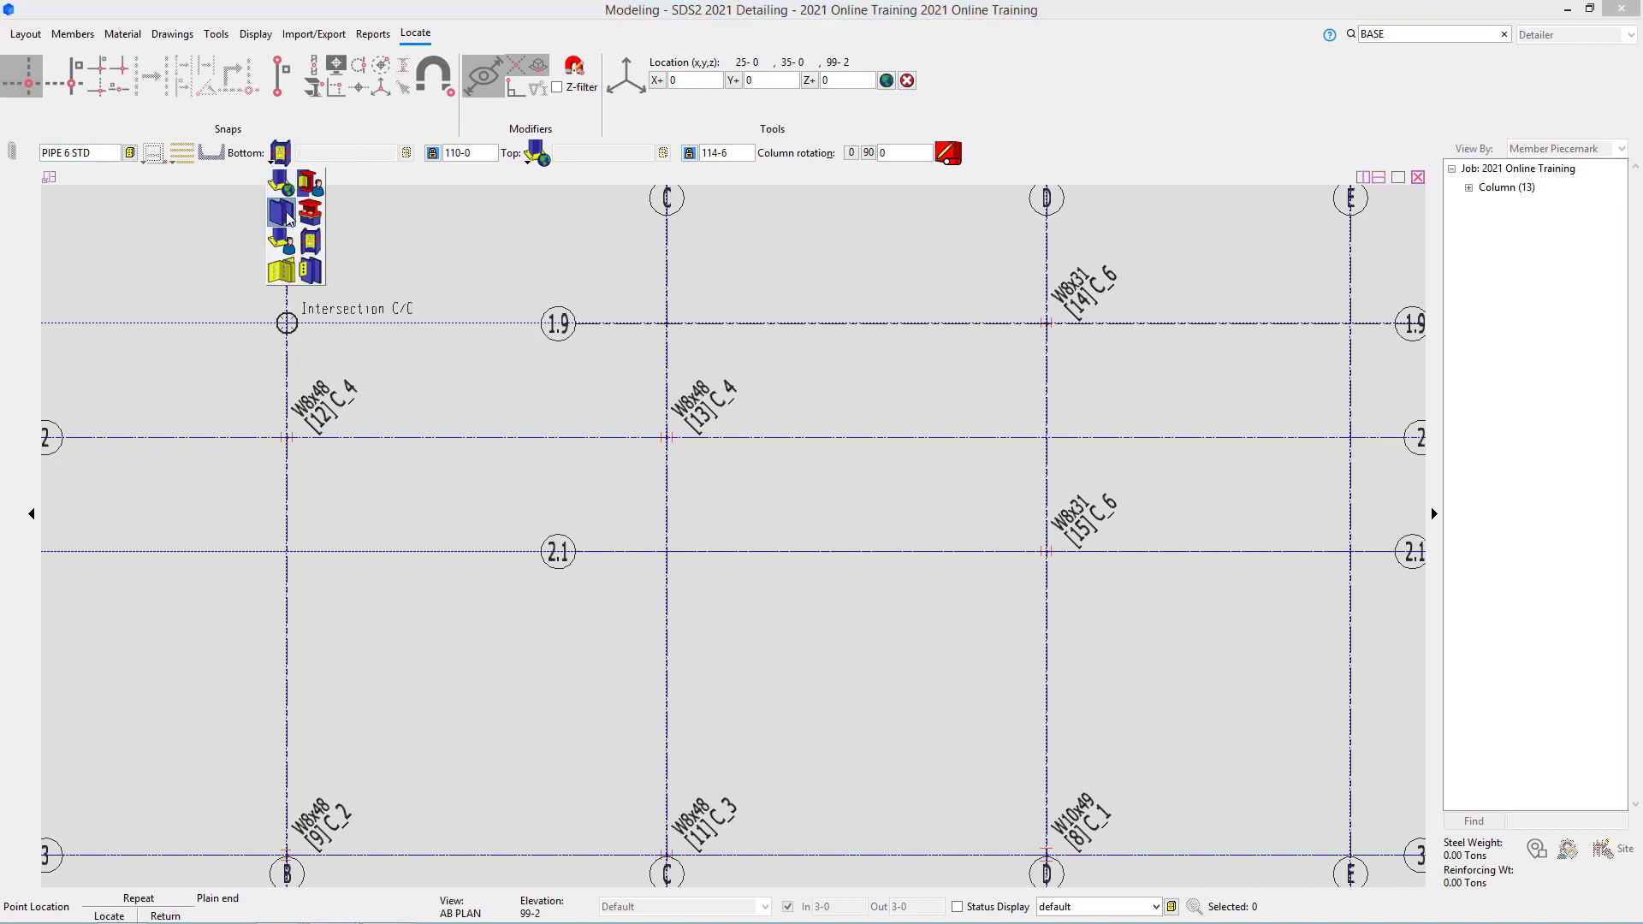
{"action": "left_click", "coordinate": [288, 248]}
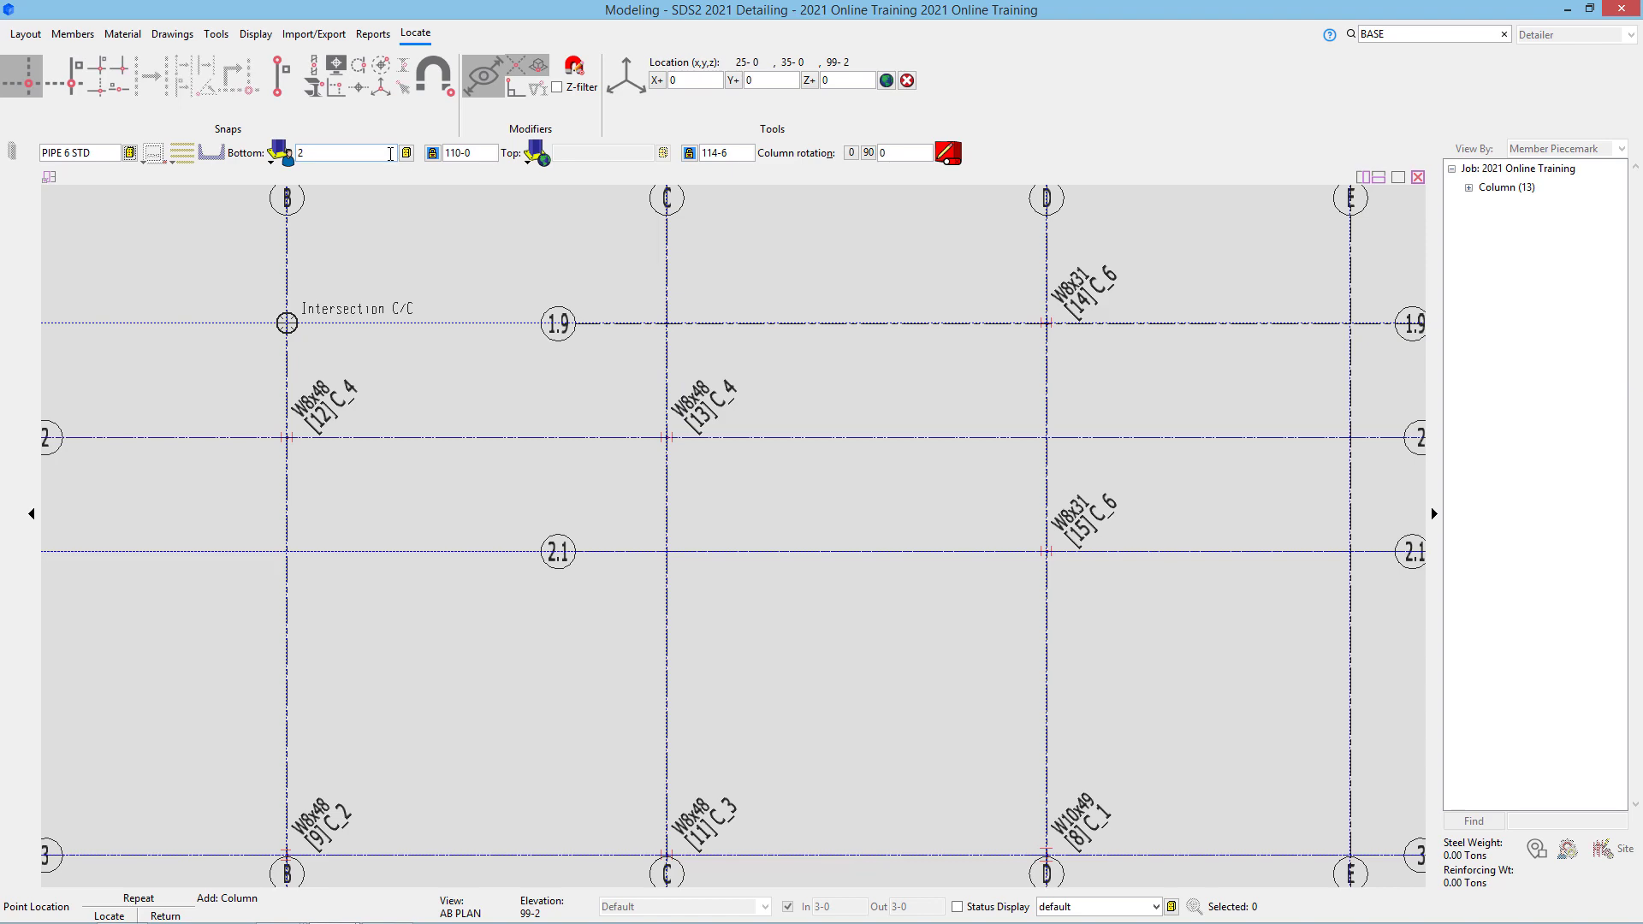
Step: Assign base/cap plate schedule number 4, bp3, to the bottom end of the PIPE 6 STD column
{"action": "left_click", "coordinate": [406, 154]}
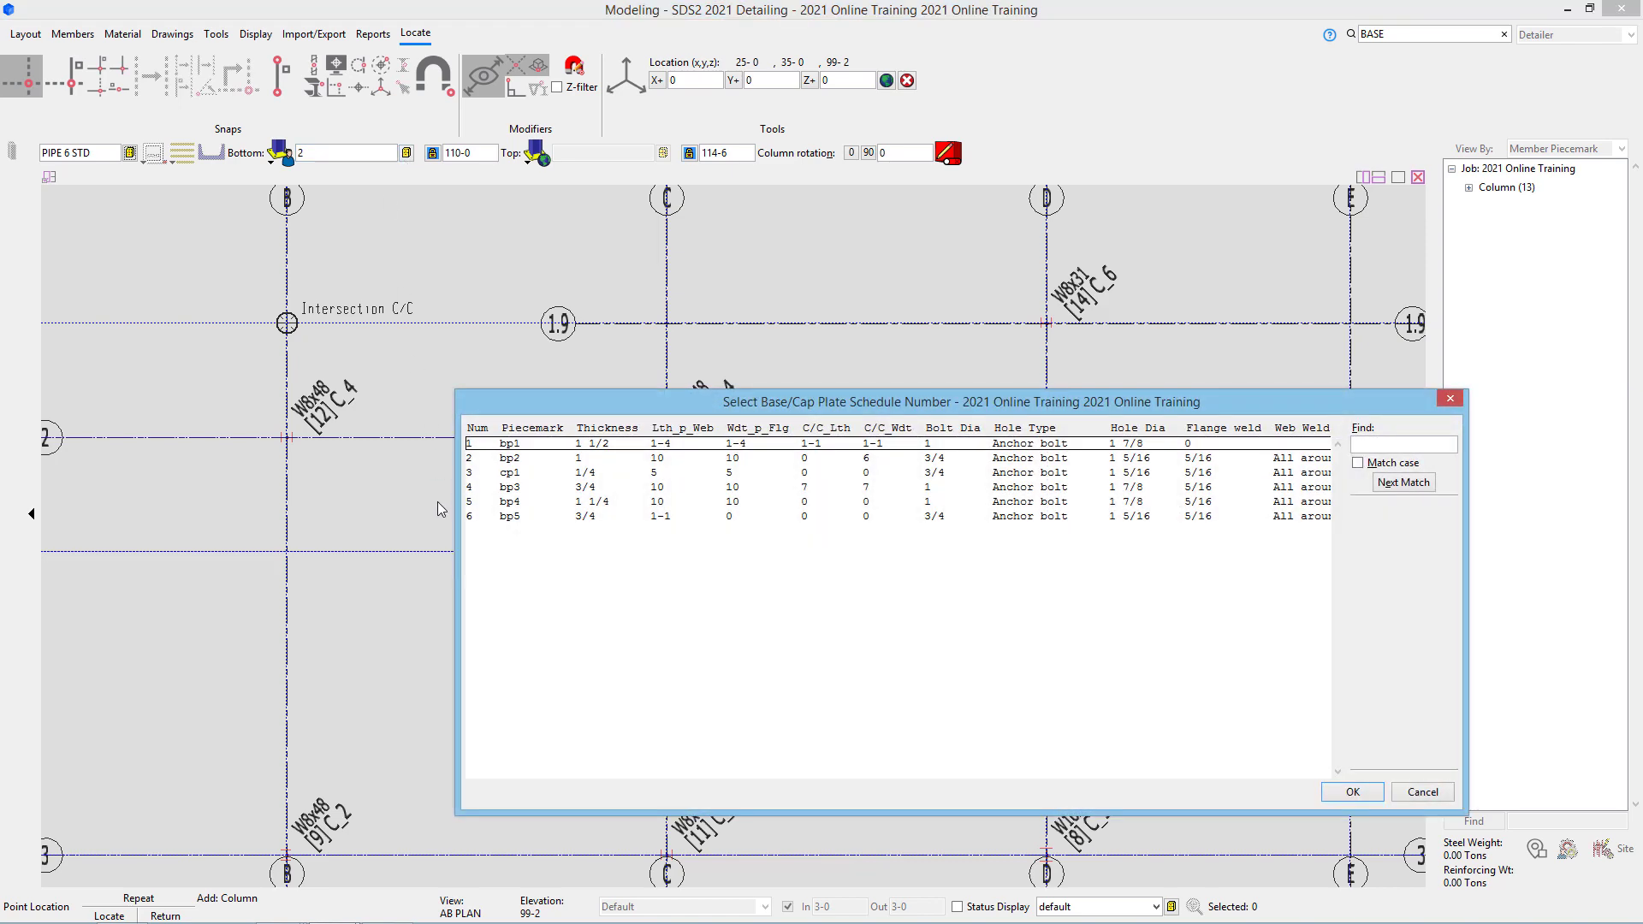
{"action": "left_click", "coordinate": [556, 487]}
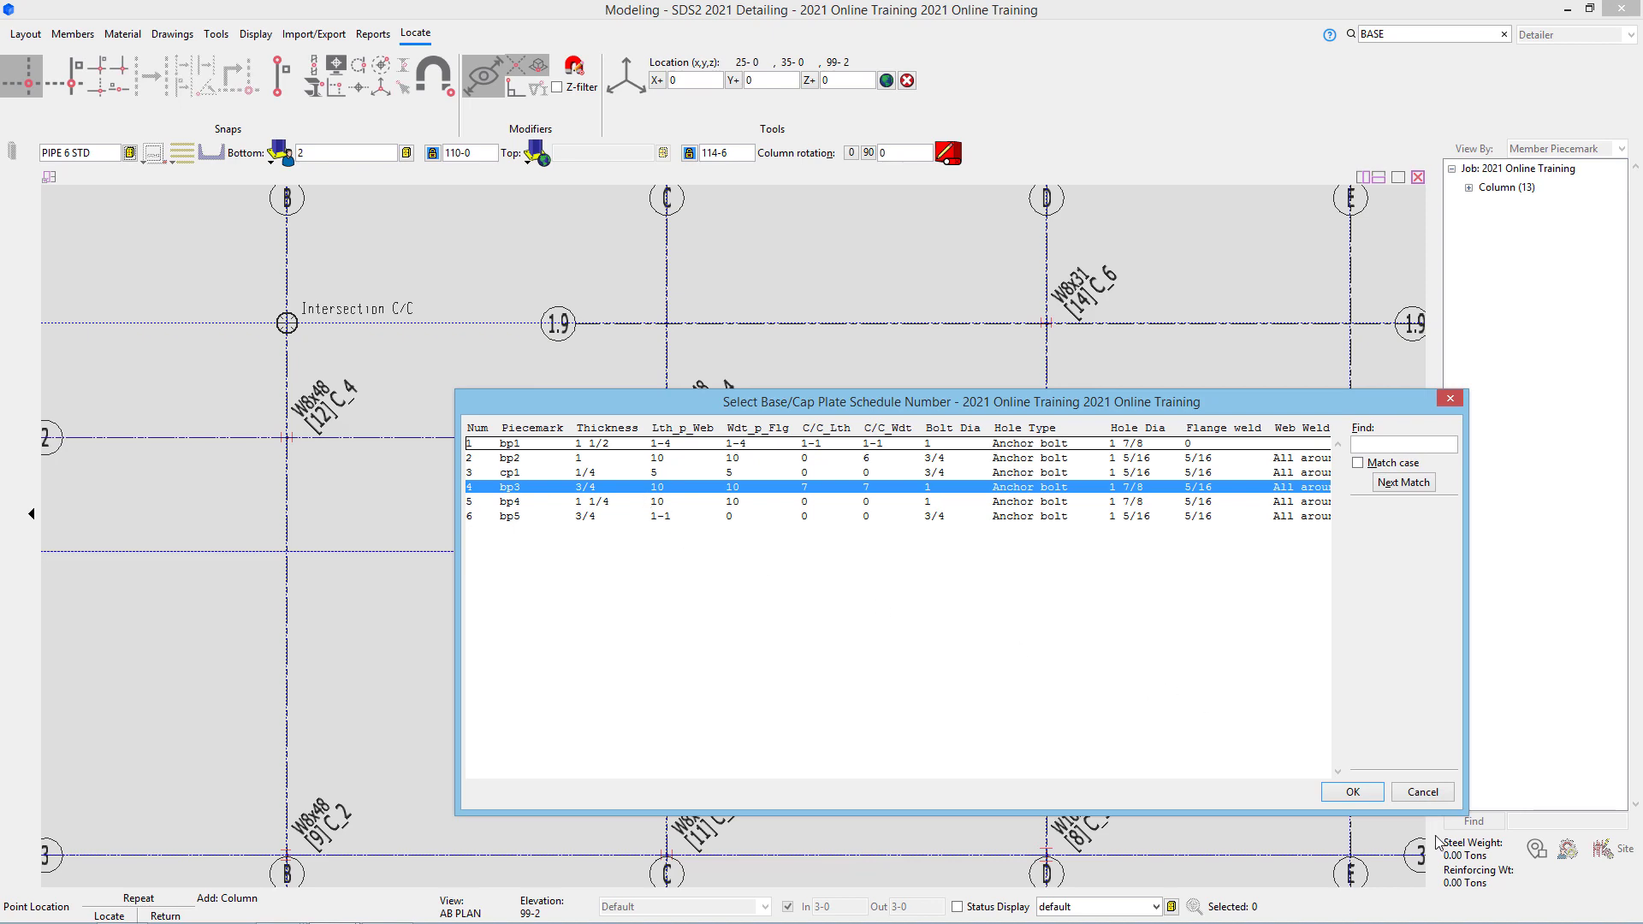
{"action": "left_click", "coordinate": [1352, 791]}
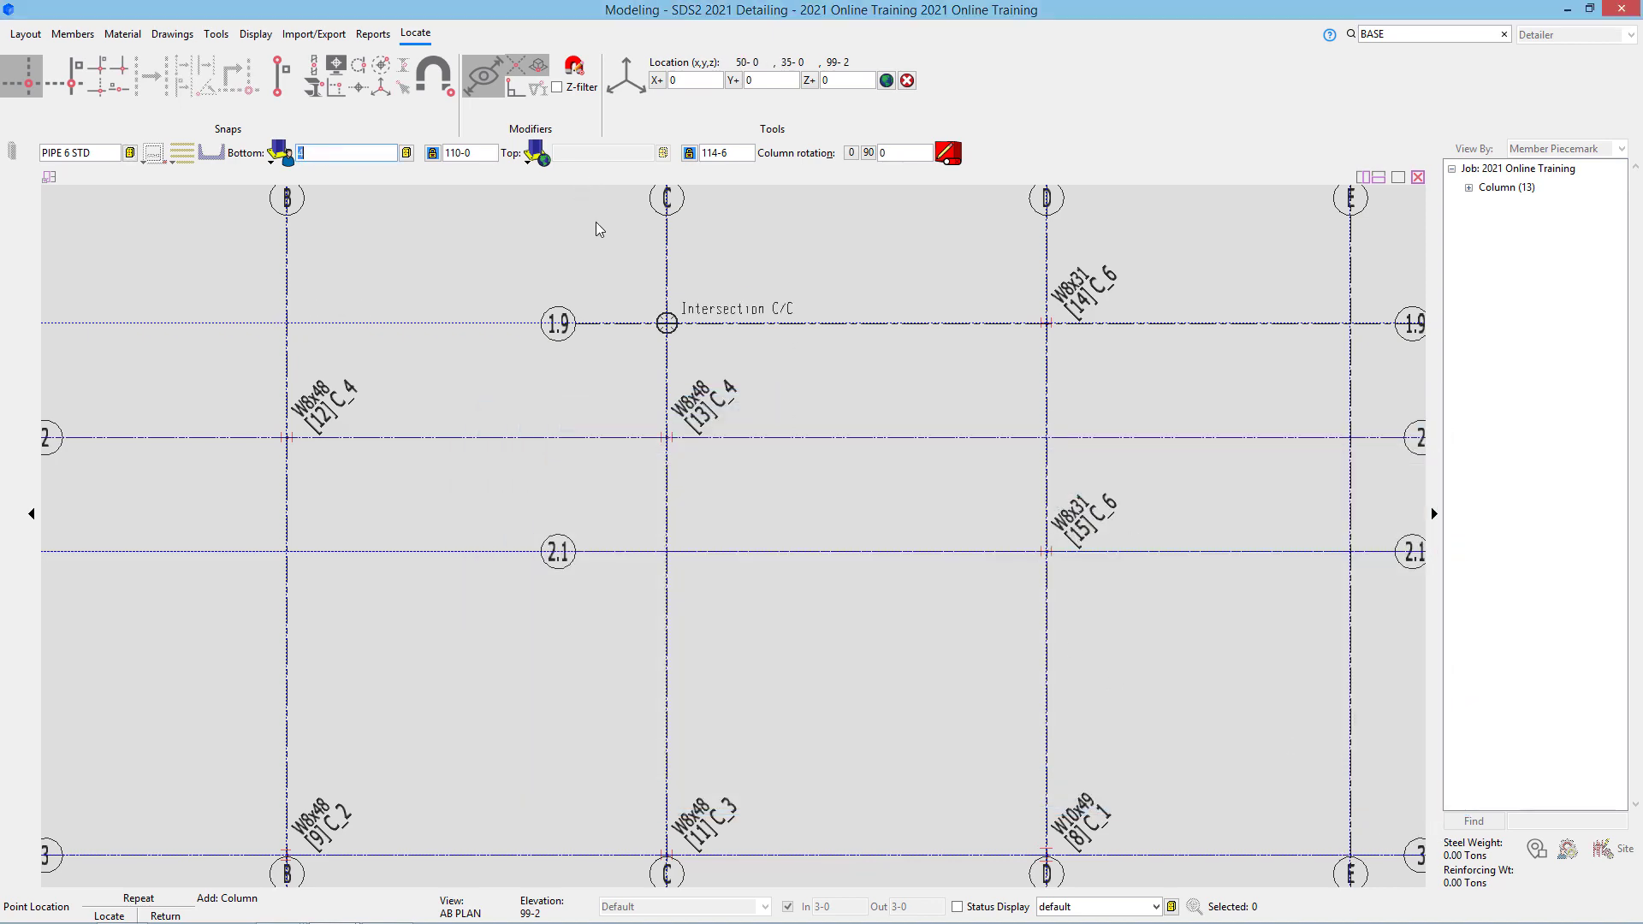
Step: Place PIPE 6 STD columns at grid intersections E-2.1 and E-1.9 with bottom elevation 99-2 and top elevation 107-8
{"action": "scroll", "coordinate": [544, 413], "scroll_direction": "down", "scroll_amount": 1}
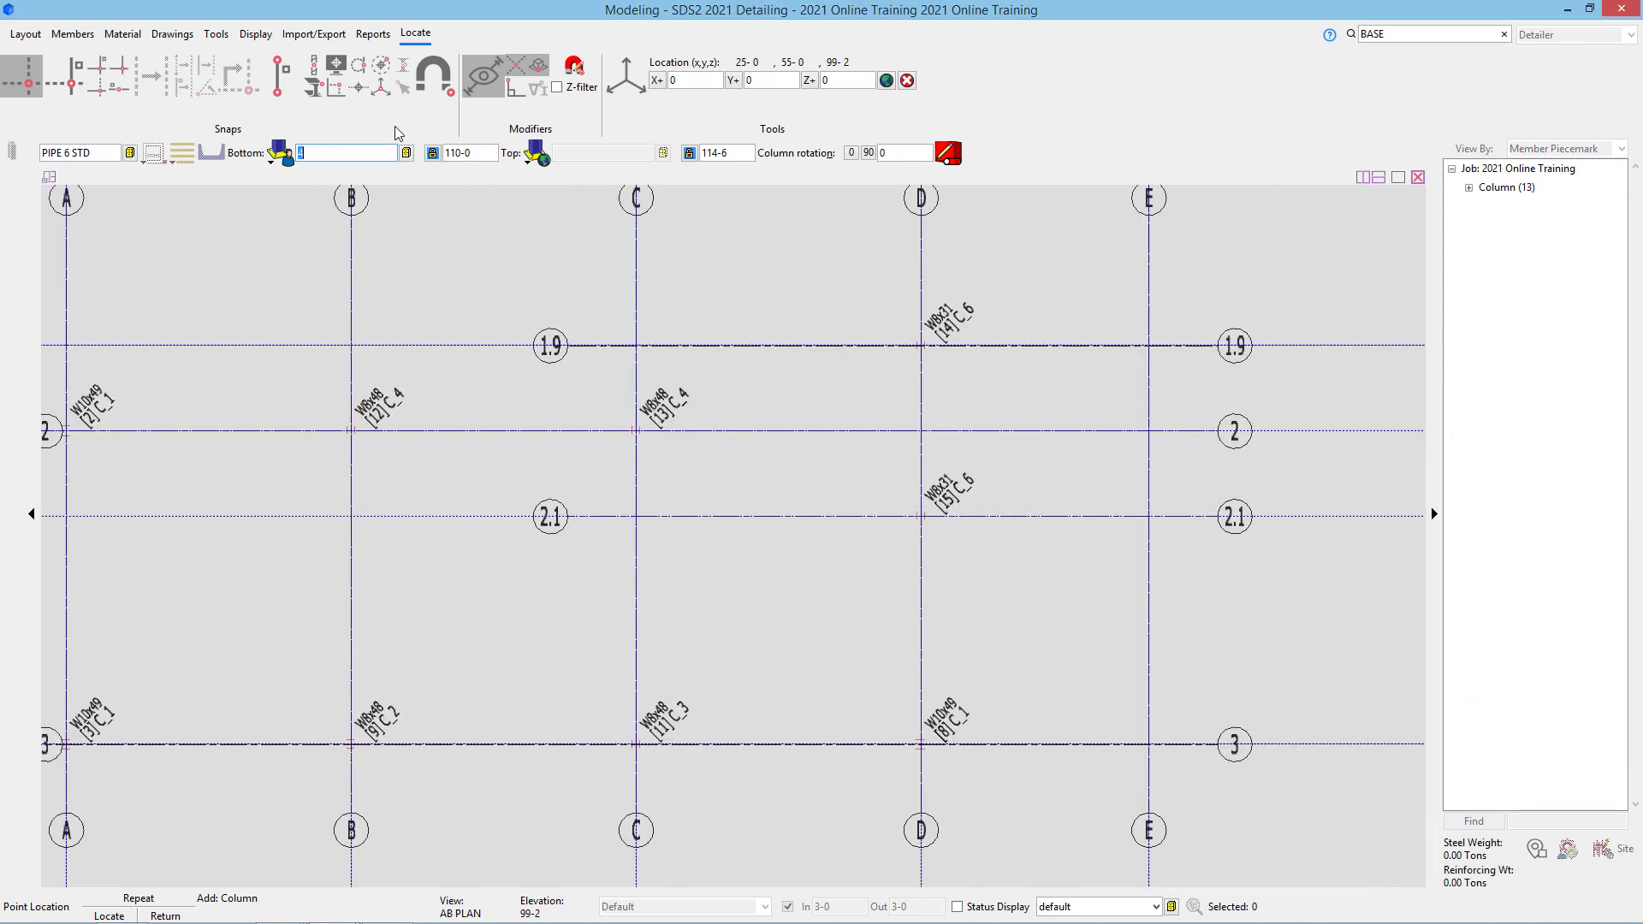
{"action": "left_click", "coordinate": [481, 156]}
{"action": "type", "text": "99-2"}
{"action": "left_click", "coordinate": [741, 155]}
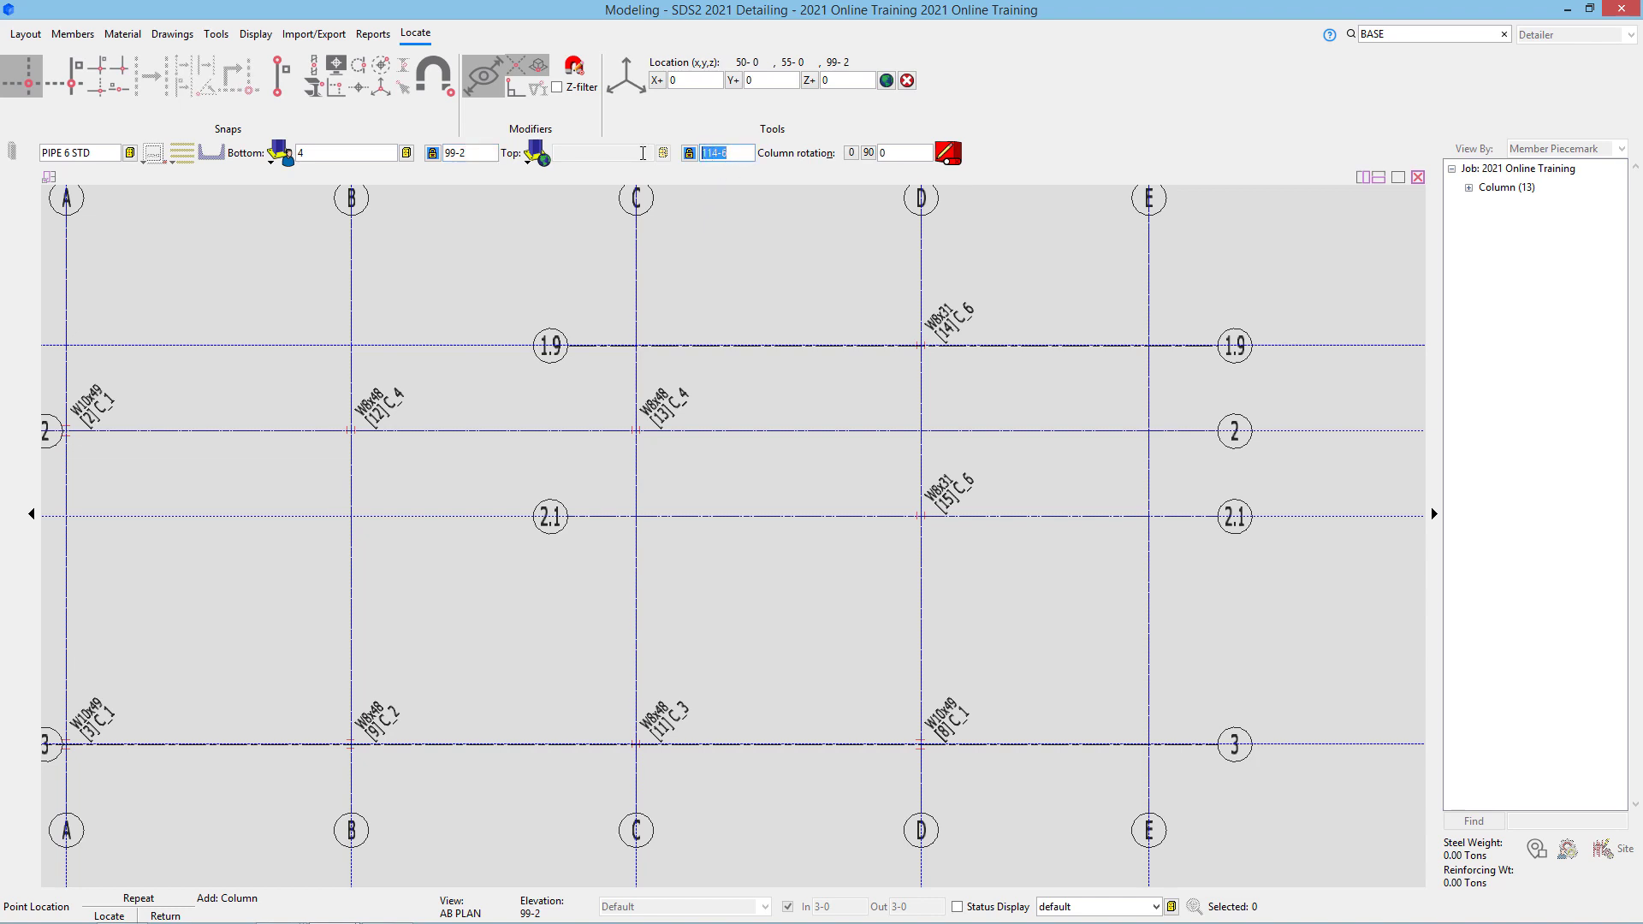
{"action": "type", "text": "107-8"}
{"action": "left_click", "coordinate": [1140, 533]}
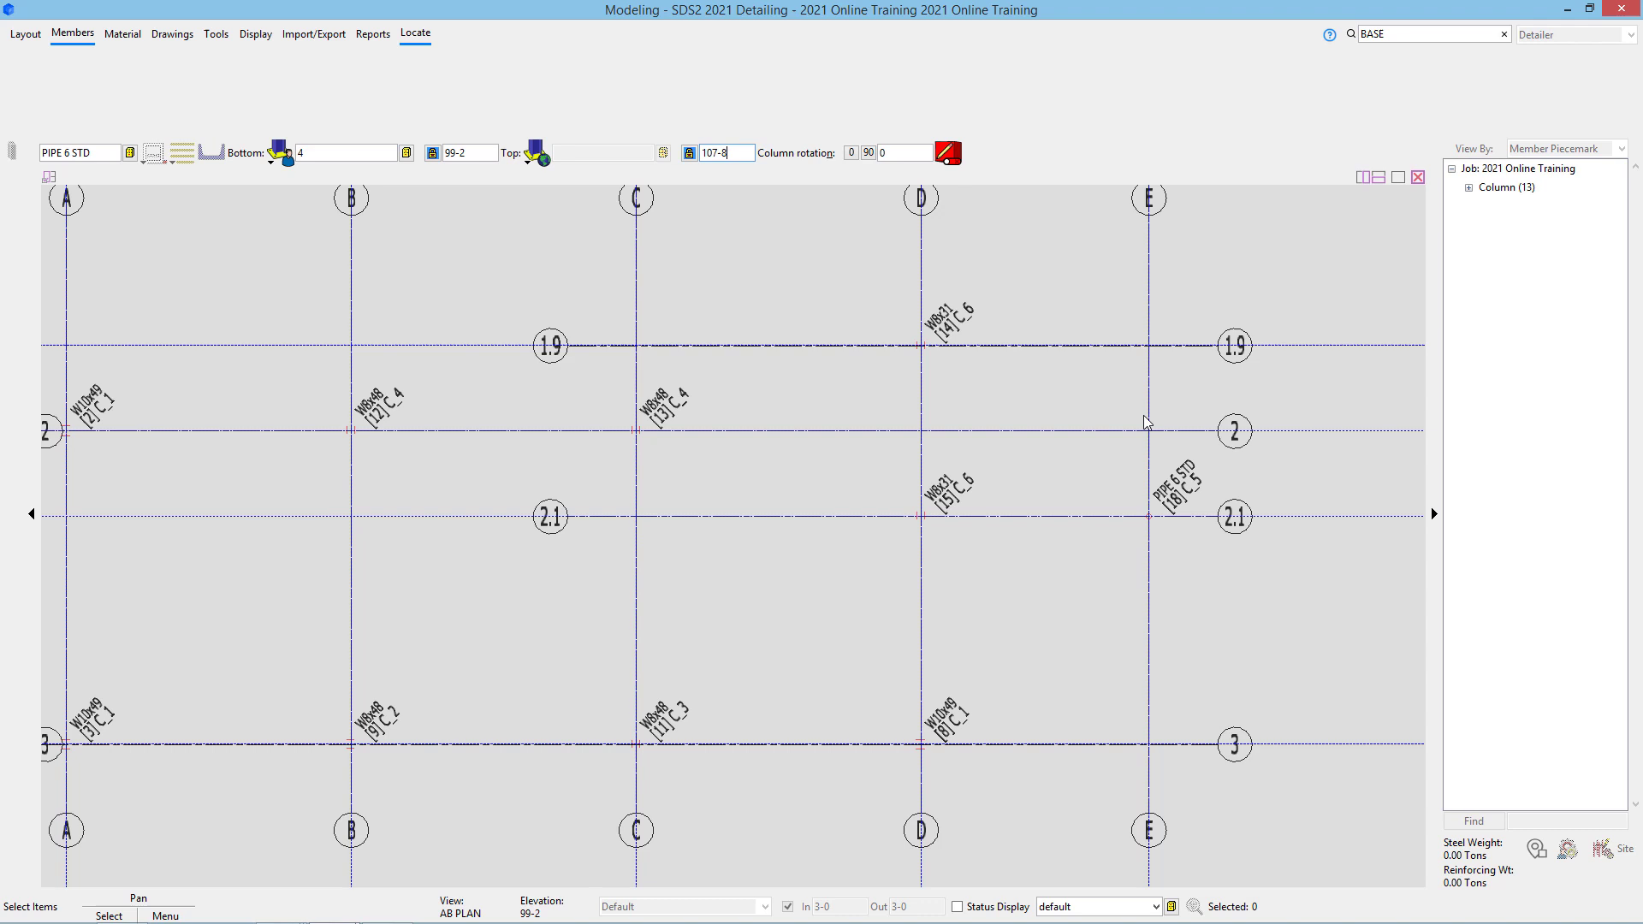
{"action": "left_click", "coordinate": [1151, 366]}
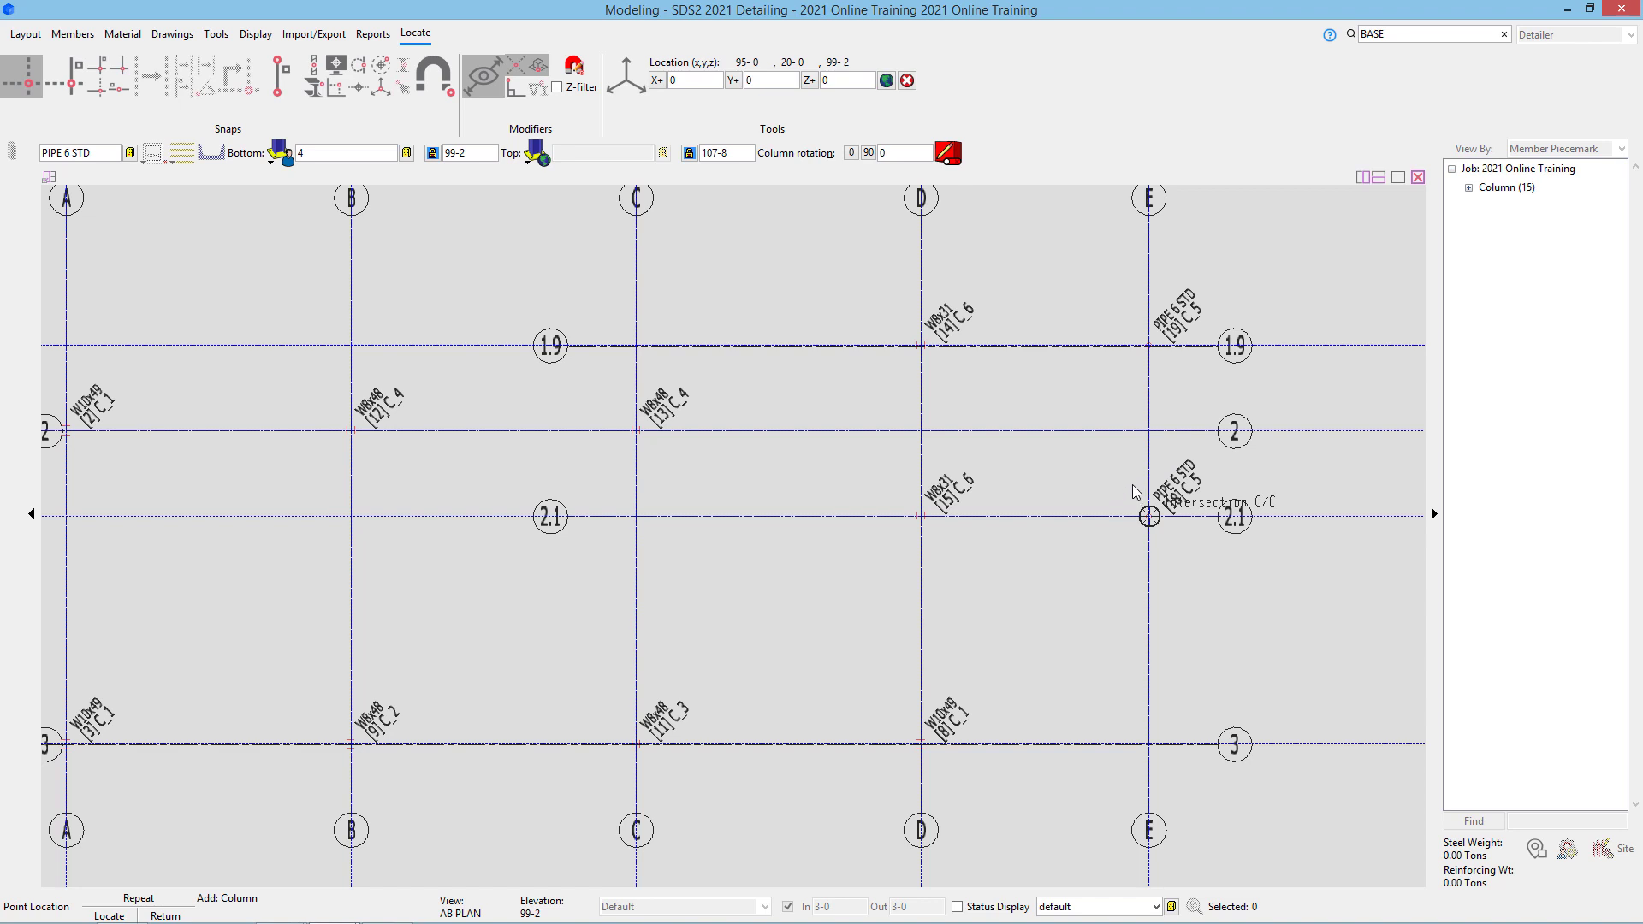
Step: Set the column material to HSS4x4x1/4 and assign base/cap plate schedule number 5, bp4, to its bottom end
{"action": "scroll", "coordinate": [1109, 642], "scroll_direction": "down", "scroll_amount": 1}
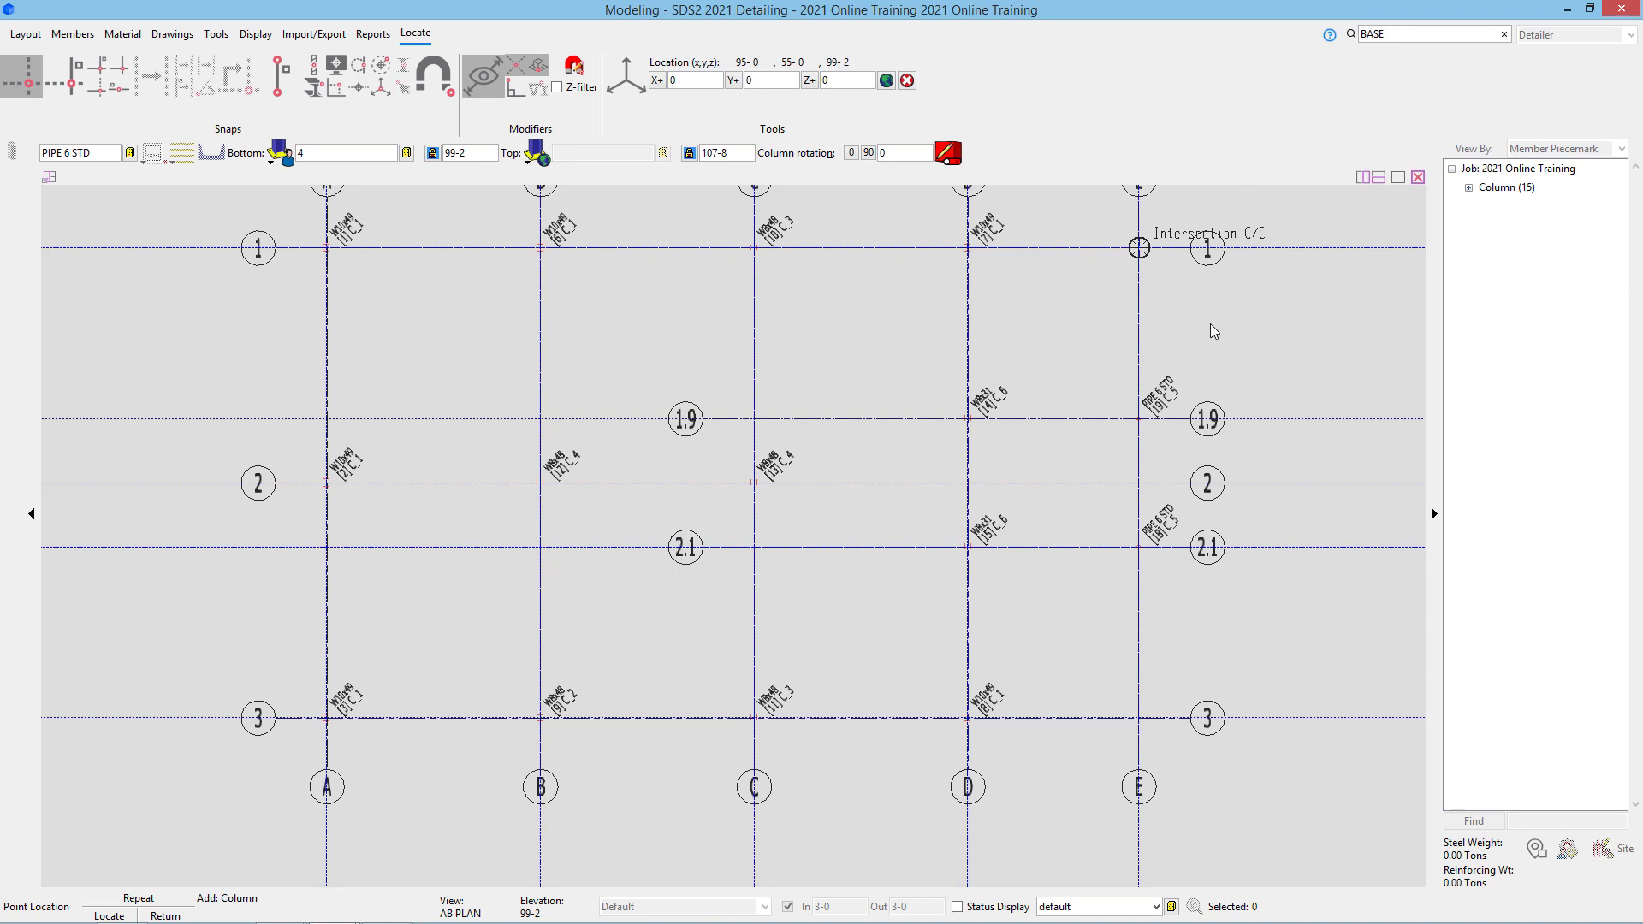
{"action": "left_click", "coordinate": [98, 152]}
{"action": "type", "text": "hss"}
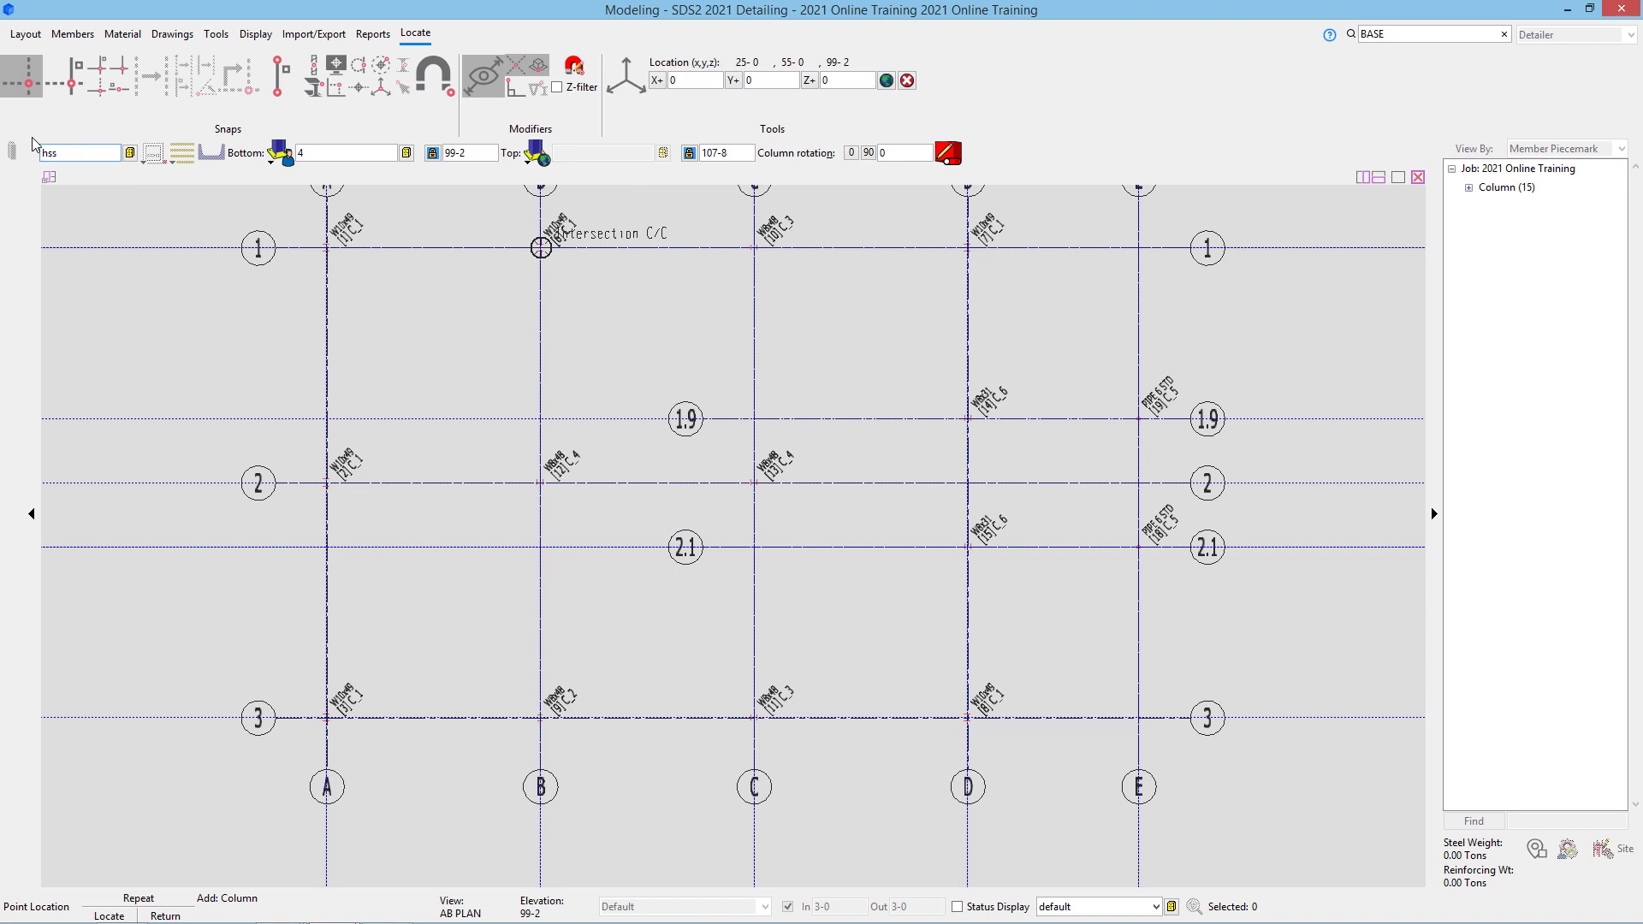
{"action": "type", "text": "4x4x1/4"}
{"action": "key", "text": "Return"}
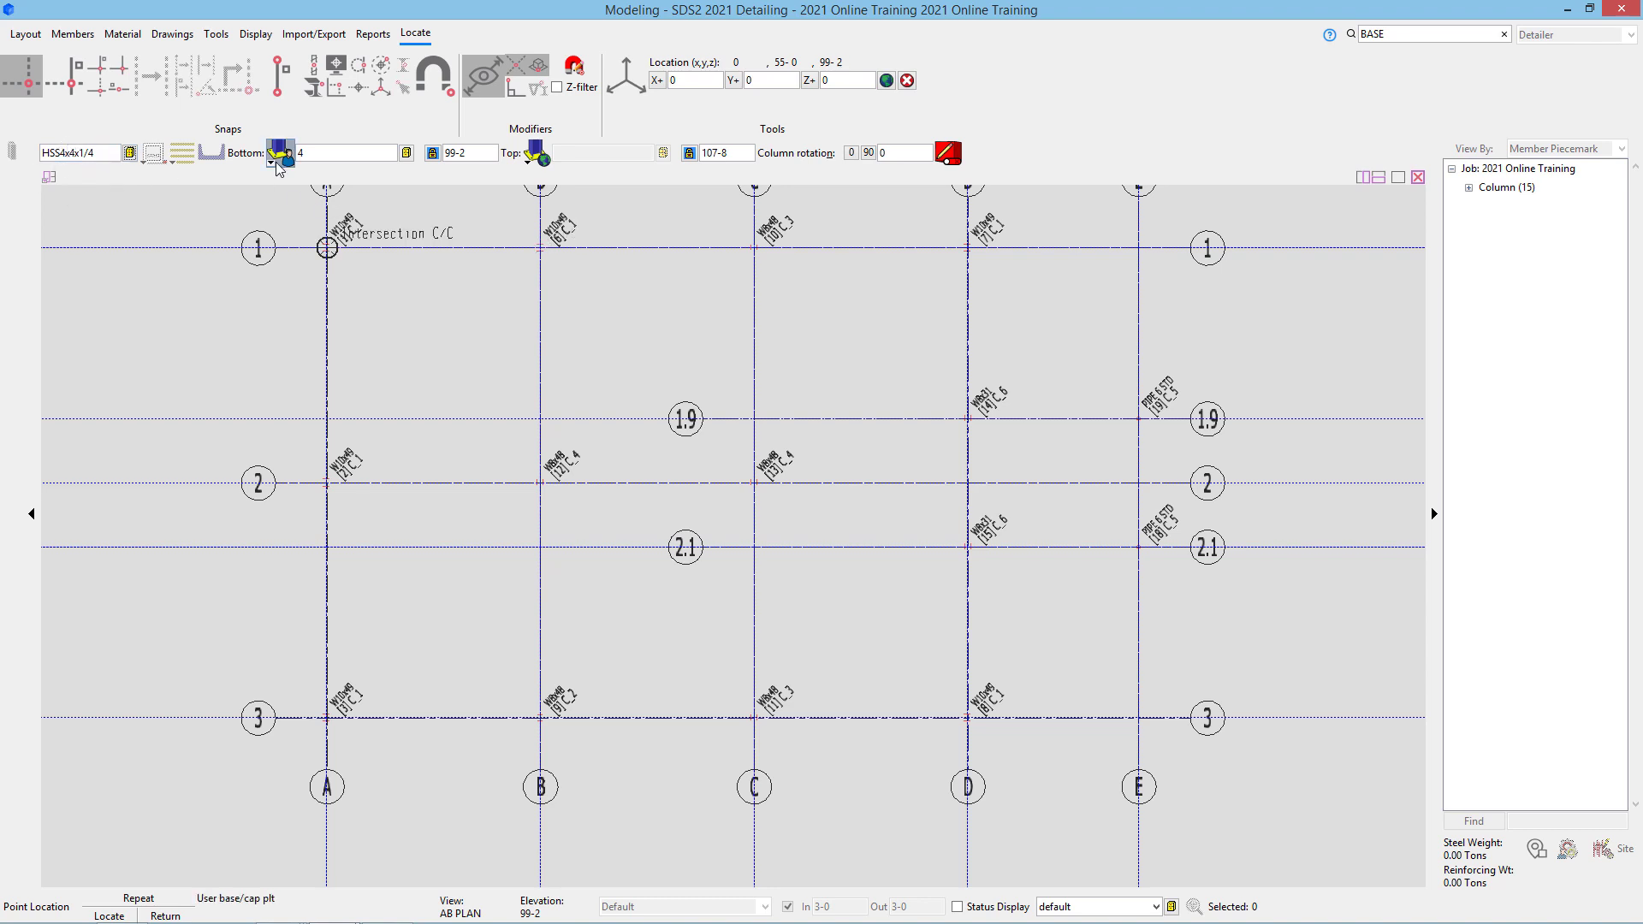
{"action": "left_click", "coordinate": [408, 156]}
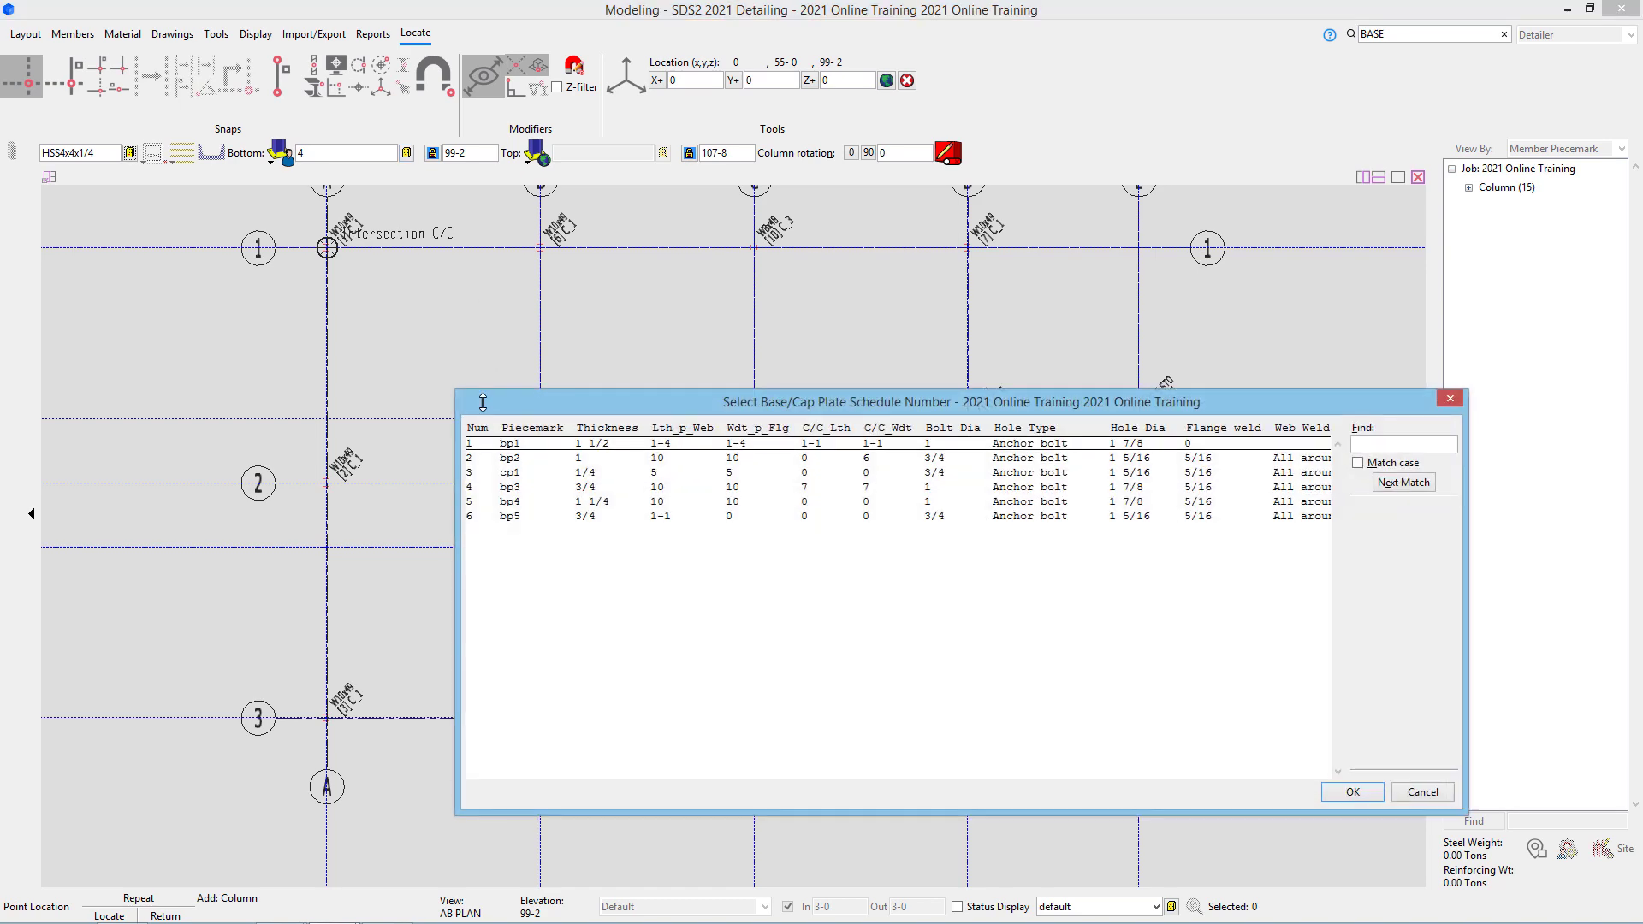
{"action": "left_click", "coordinate": [540, 503]}
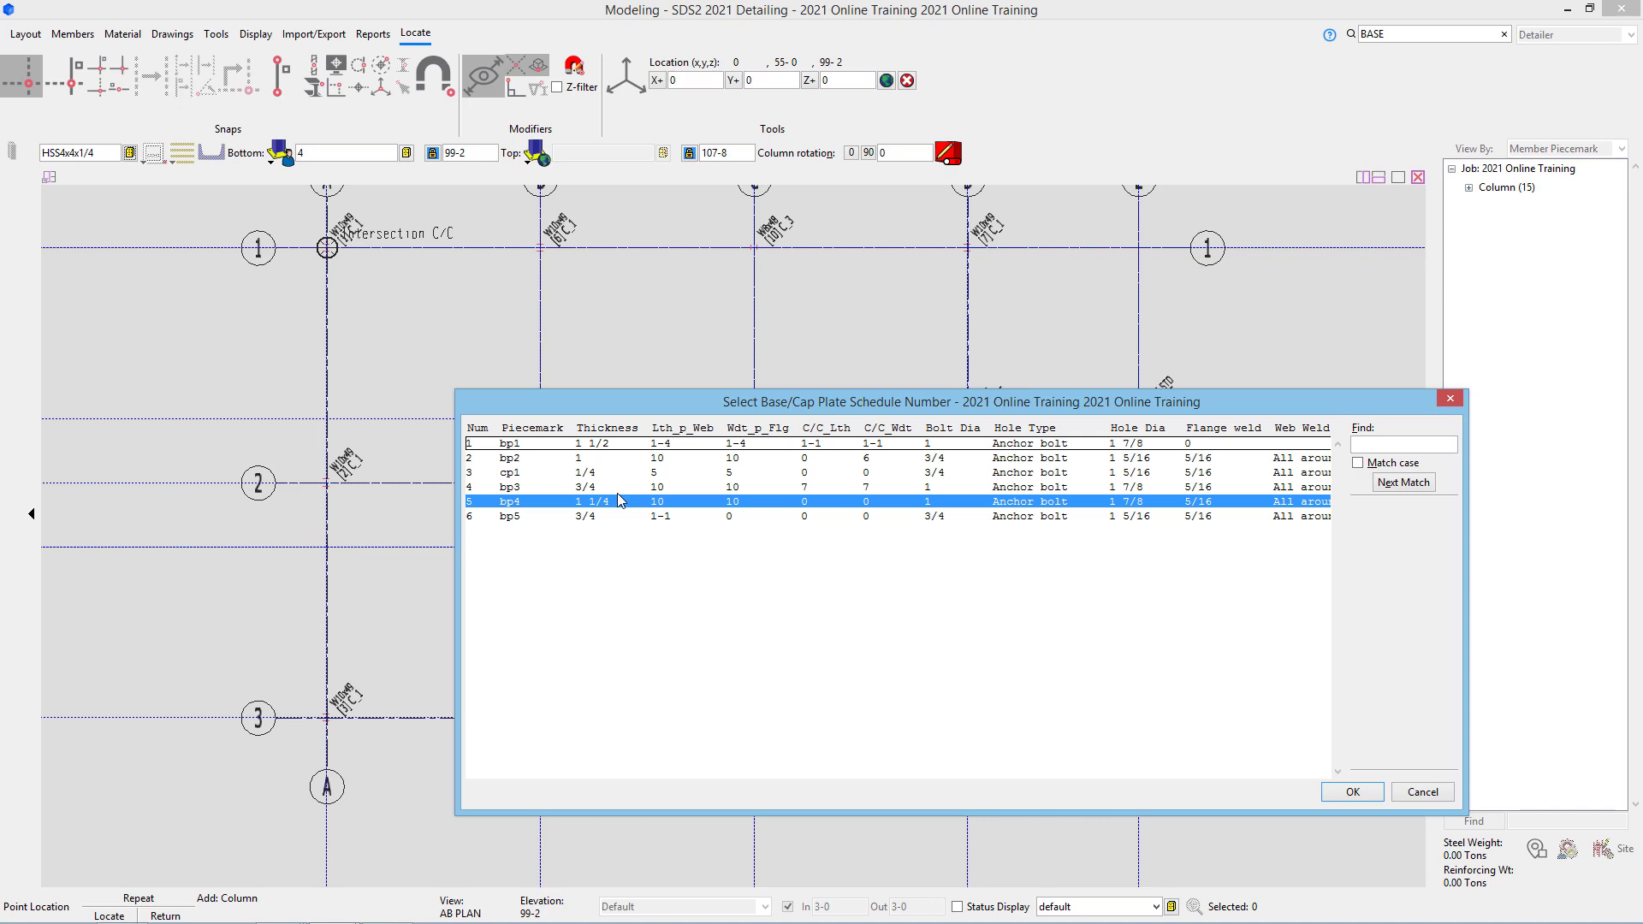
{"action": "left_click", "coordinate": [1339, 791]}
Step: Place the HSS4x4x1/4 column at grid intersection E-1 and end column placement
{"action": "scroll", "coordinate": [440, 555], "scroll_direction": "down", "scroll_amount": 1}
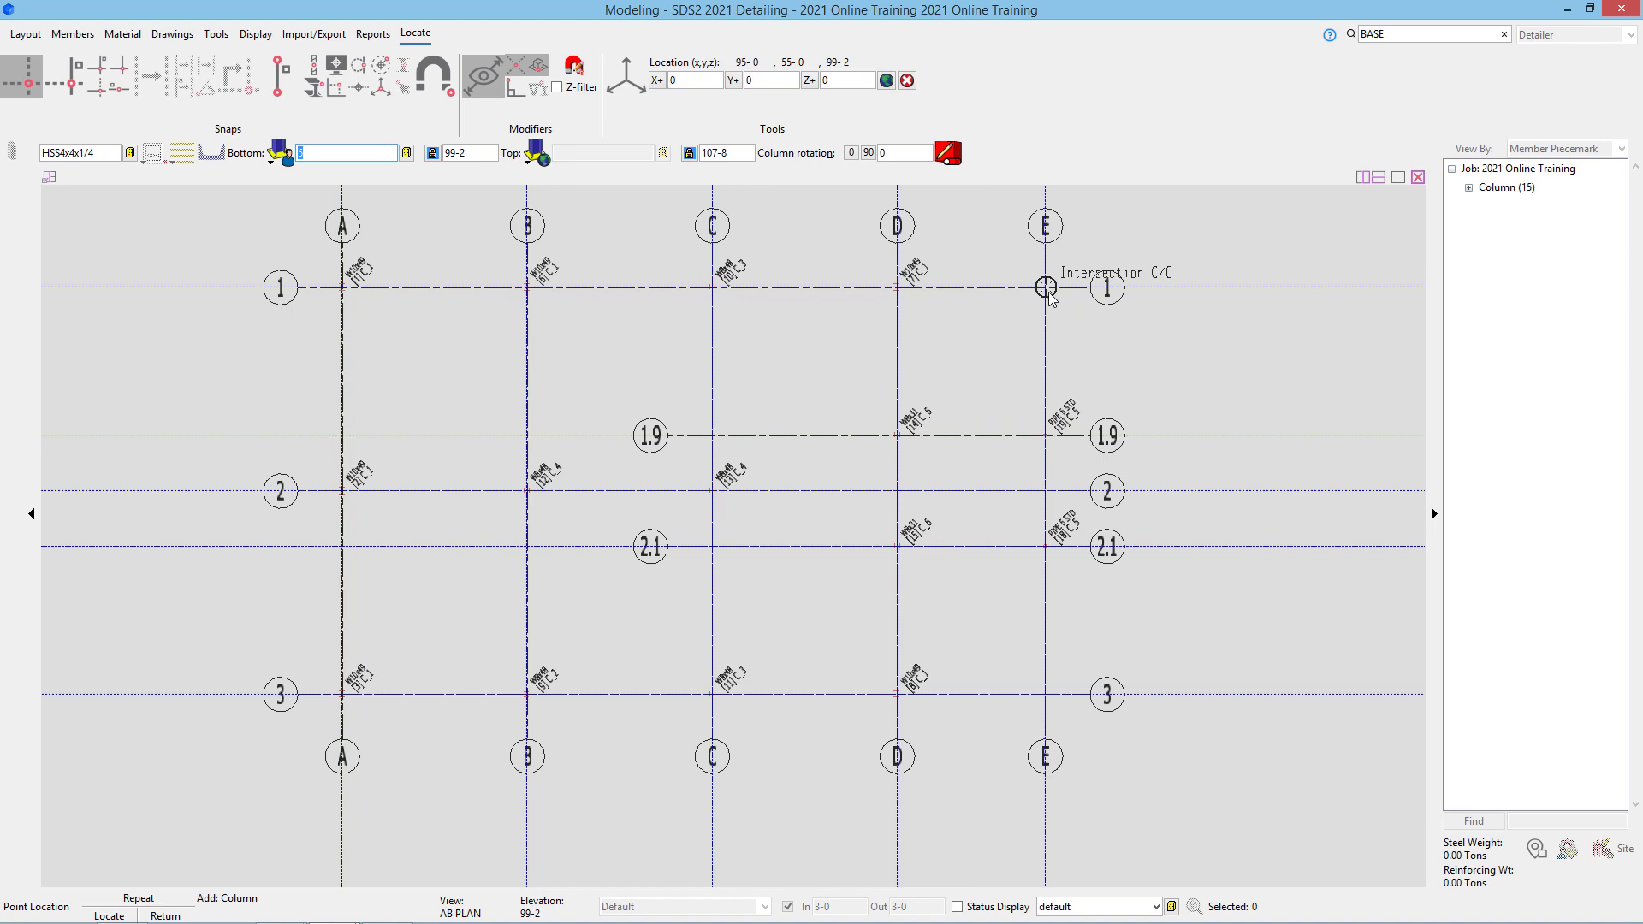
{"action": "left_click", "coordinate": [1046, 288]}
{"action": "scroll", "coordinate": [1023, 339], "scroll_direction": "up", "scroll_amount": 1}
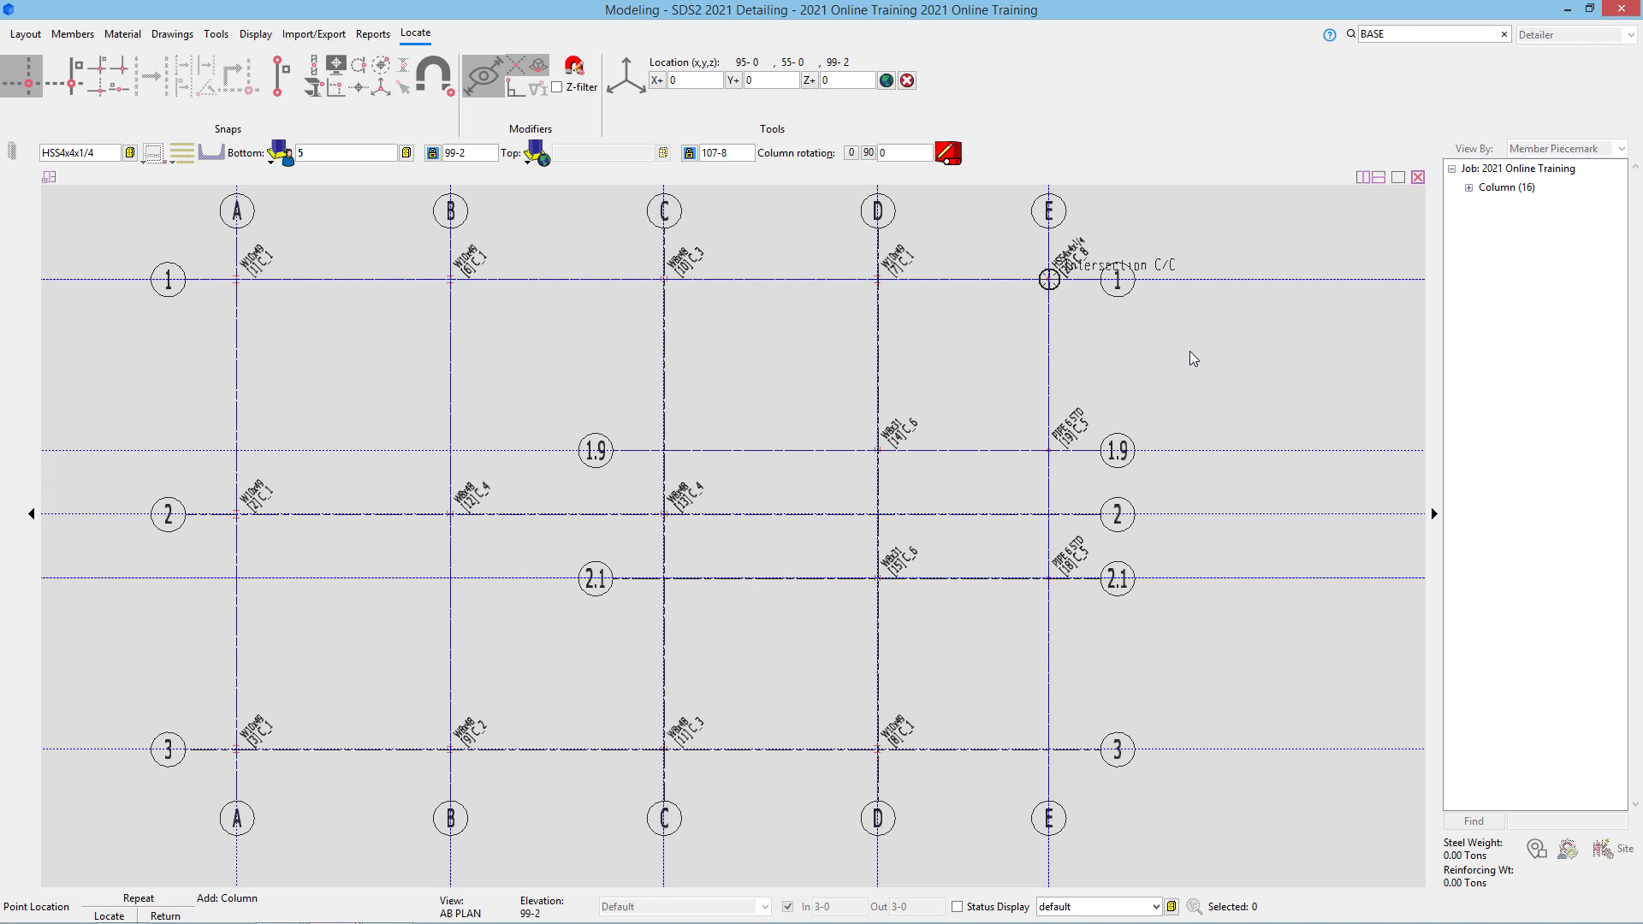
{"action": "right_click", "coordinate": [744, 386]}
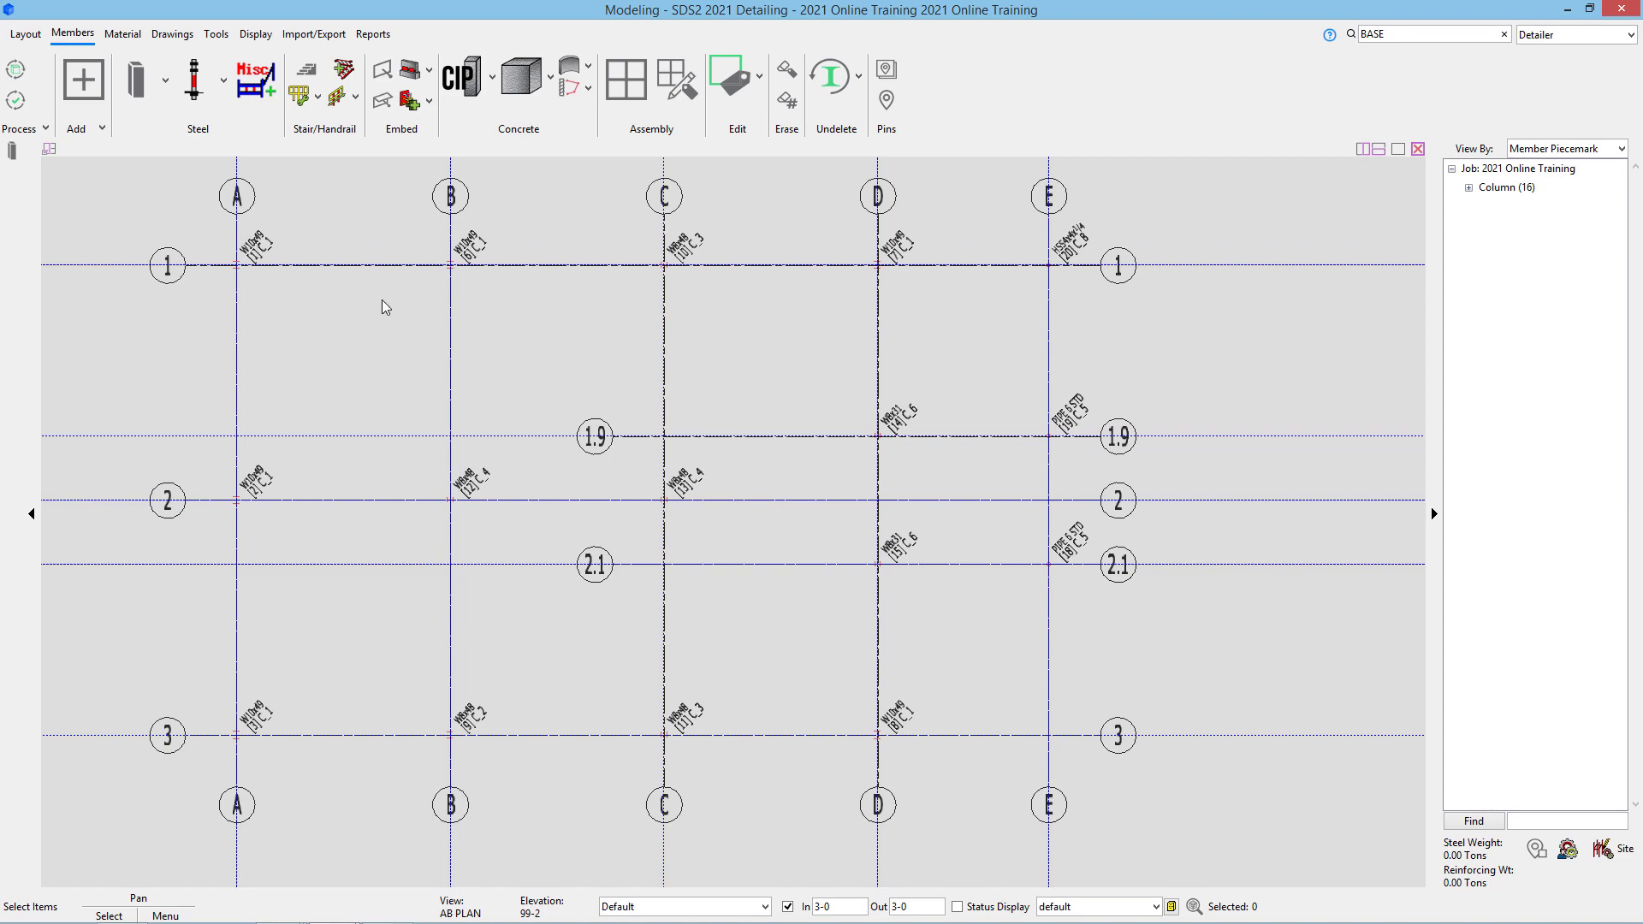
{"action": "scroll", "coordinate": [479, 308], "scroll_direction": "up", "scroll_amount": 5}
{"action": "scroll", "coordinate": [493, 329], "scroll_direction": "down", "scroll_amount": 5}
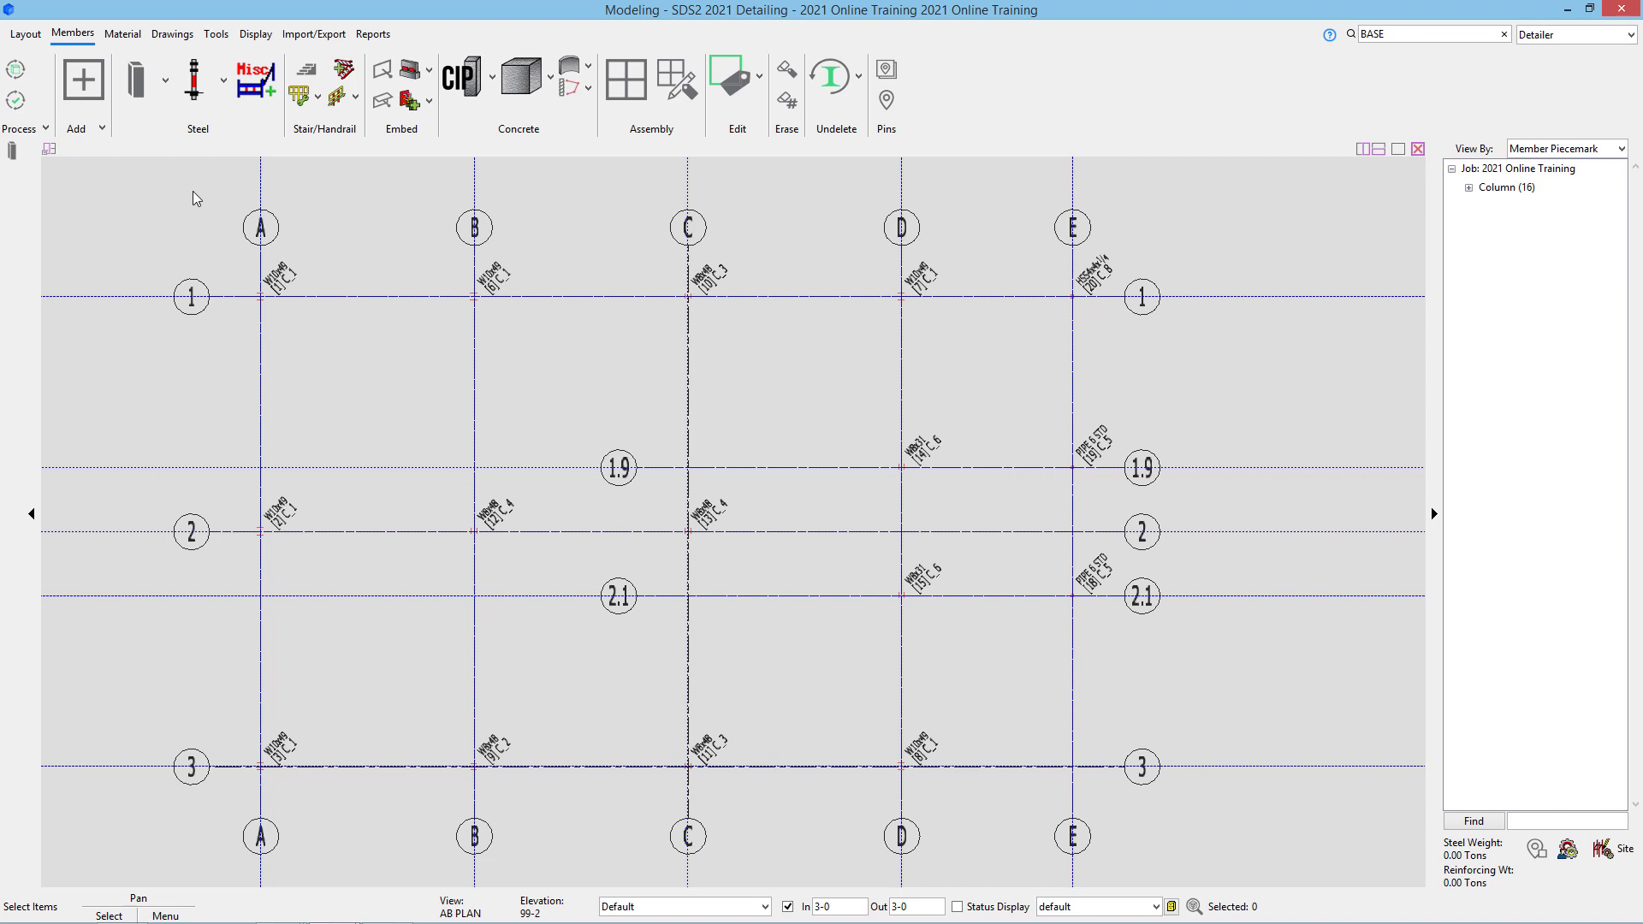
{"action": "scroll", "coordinate": [192, 206], "scroll_direction": "down", "scroll_amount": 3}
{"action": "left_click_drag", "start_coordinate": [168, 183], "coordinate": [1015, 753]}
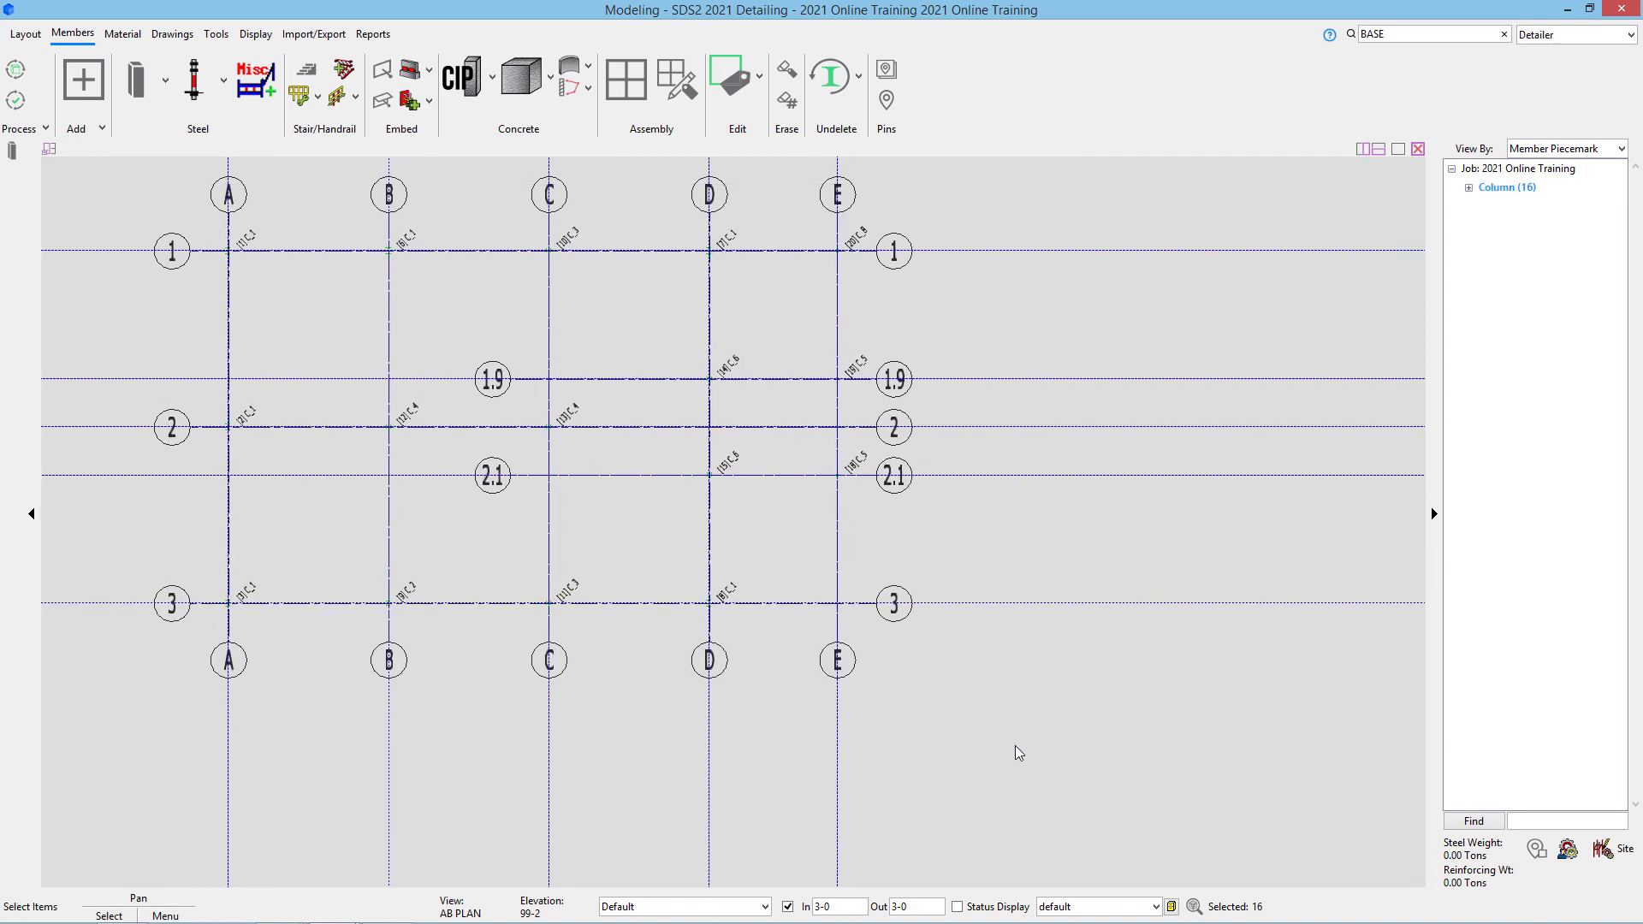
{"action": "right_click", "coordinate": [968, 687]}
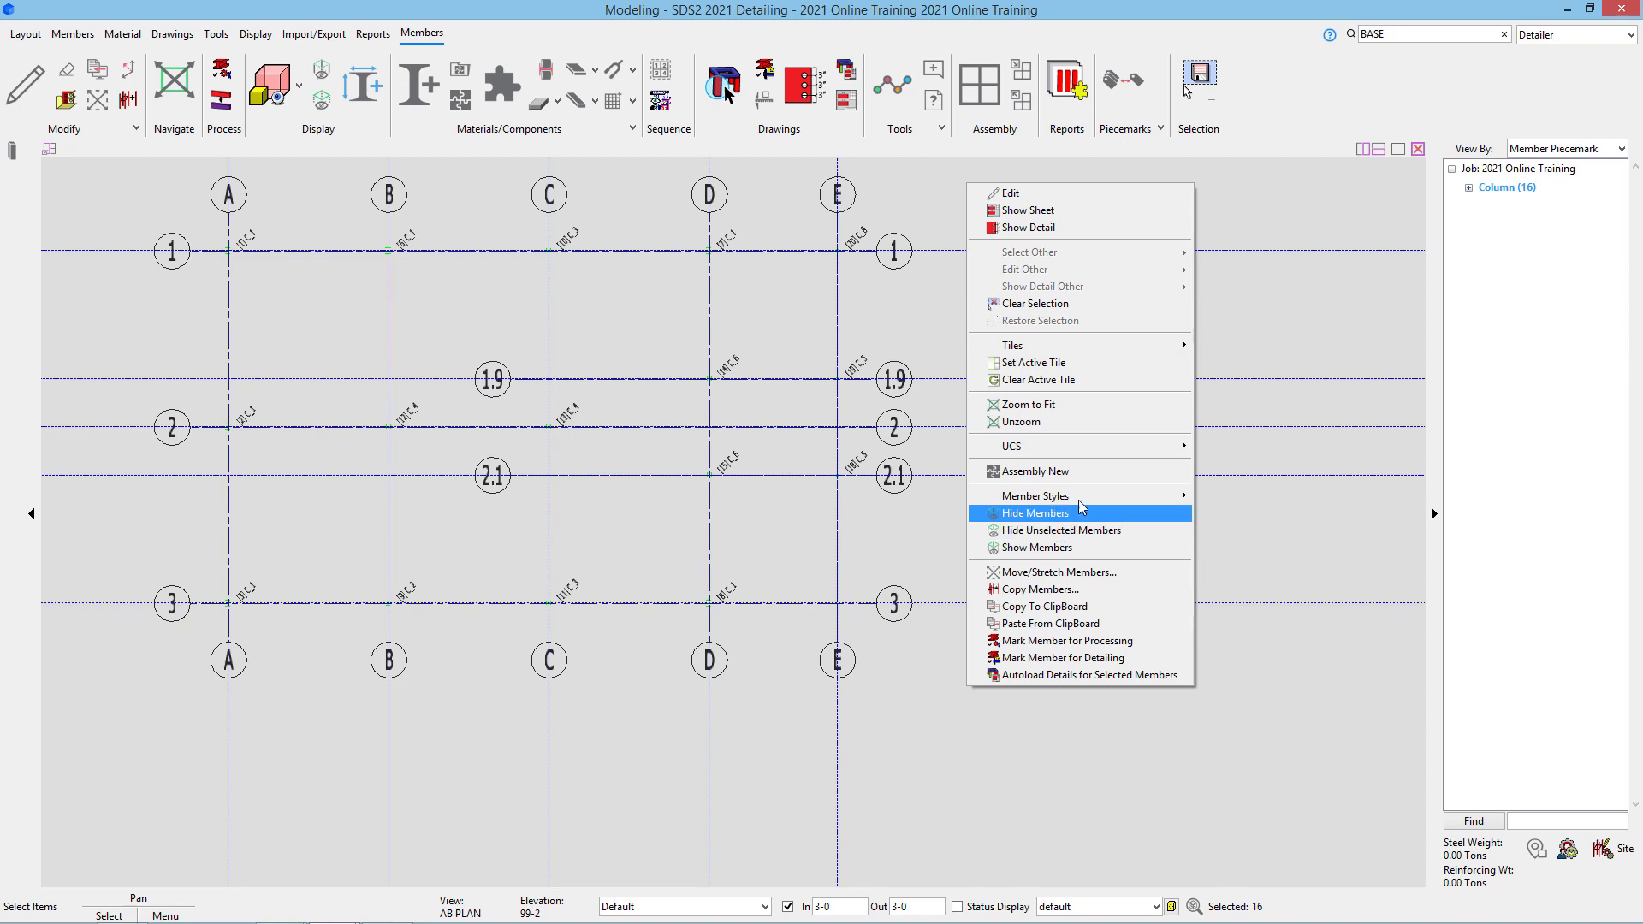
{"action": "mouse_move", "coordinate": [1085, 496]}
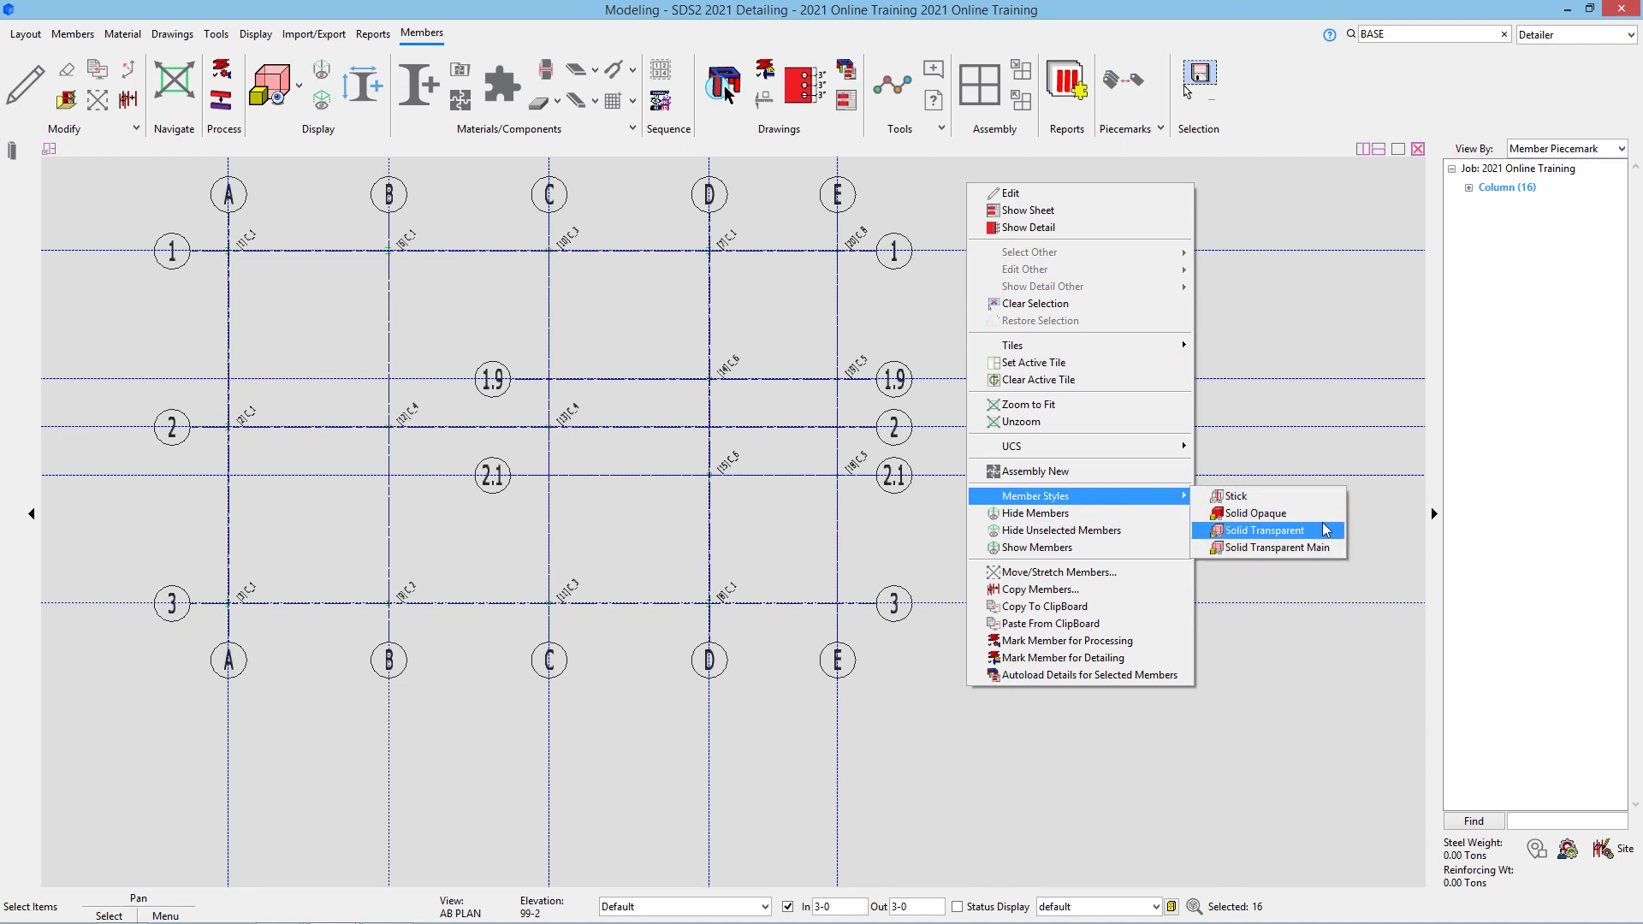
{"action": "left_click", "coordinate": [1324, 374]}
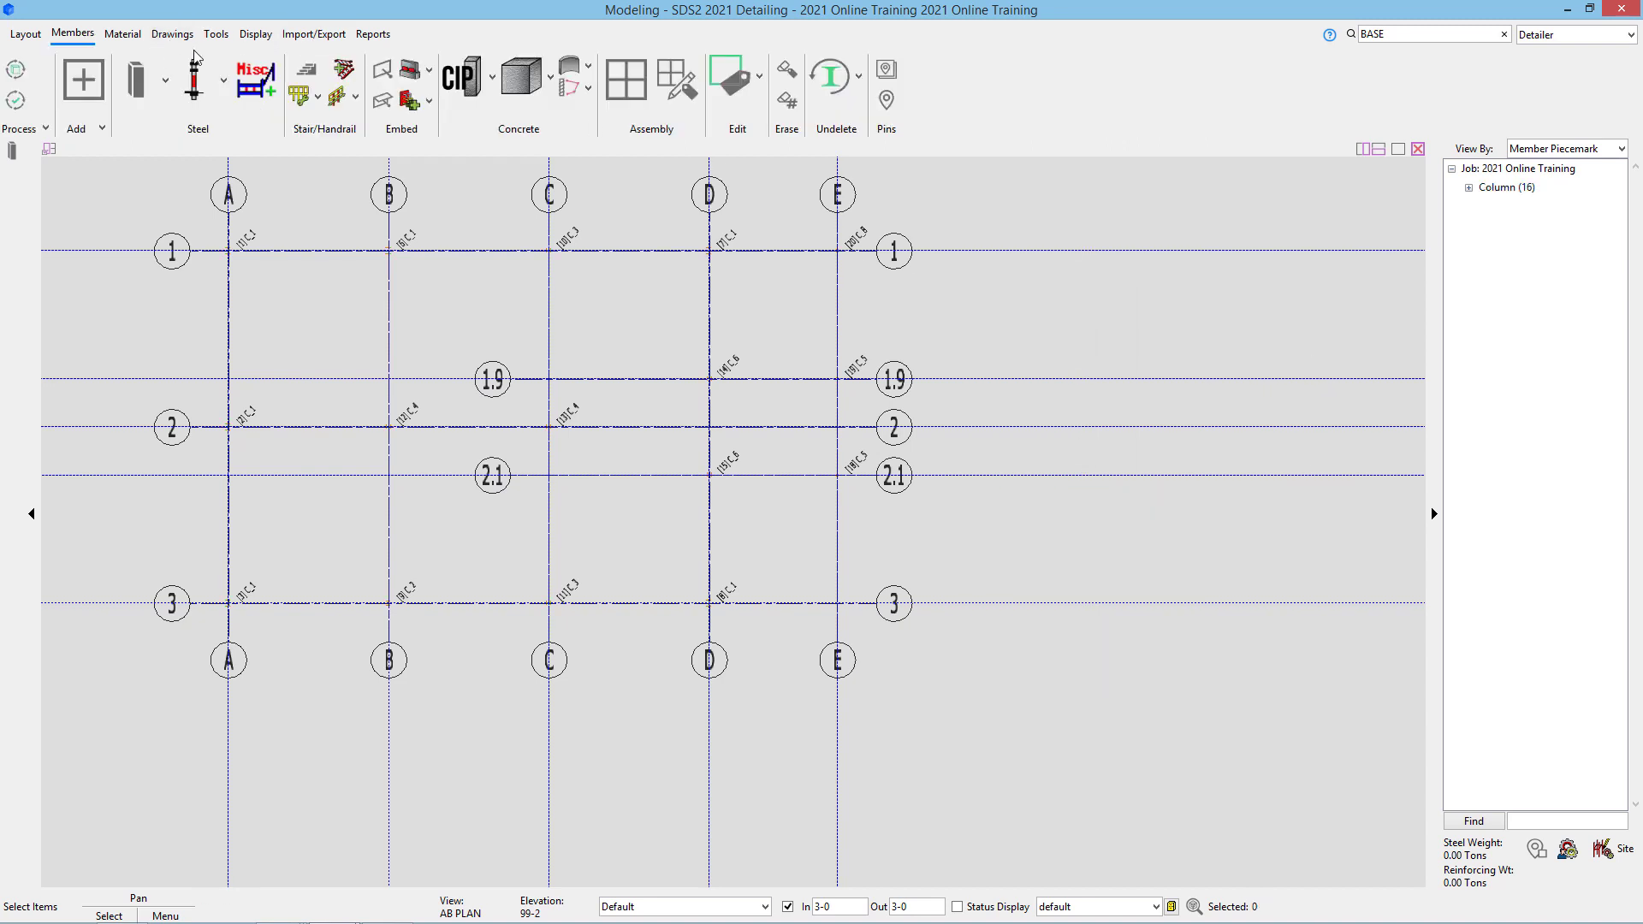
Step: Change the display of all members in the model to Solid Opaque
{"action": "left_click", "coordinate": [256, 34]}
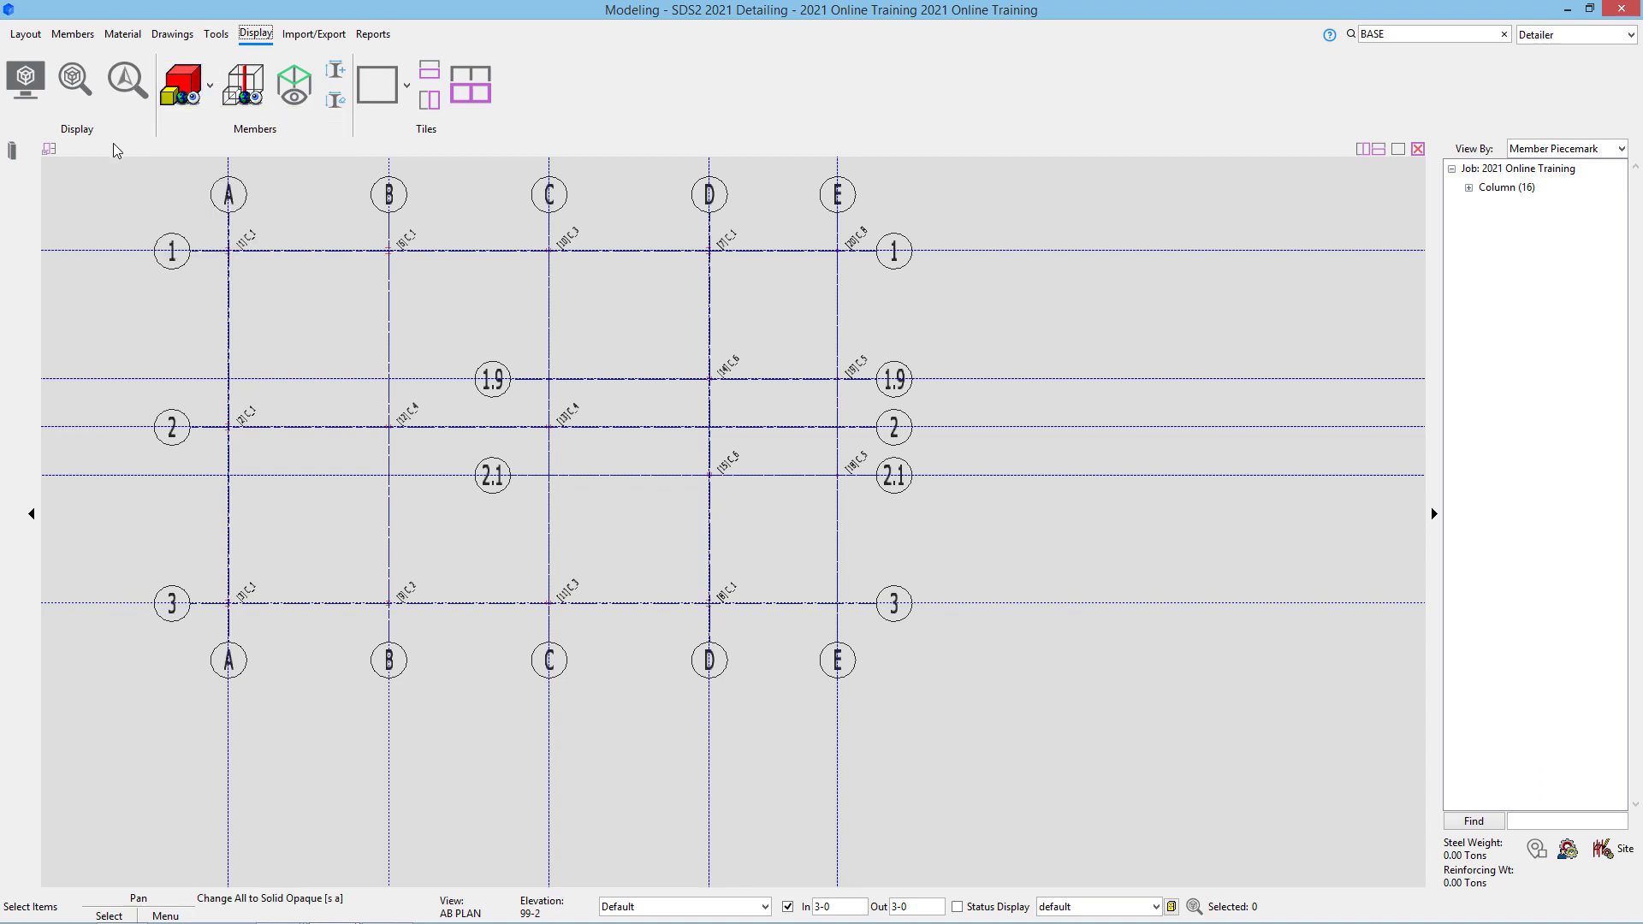
{"action": "left_click", "coordinate": [185, 96]}
Step: Examine the base plates and column orientations in plan at grid intersections A-1 and B-2
{"action": "scroll", "coordinate": [231, 273], "scroll_direction": "up", "scroll_amount": 6}
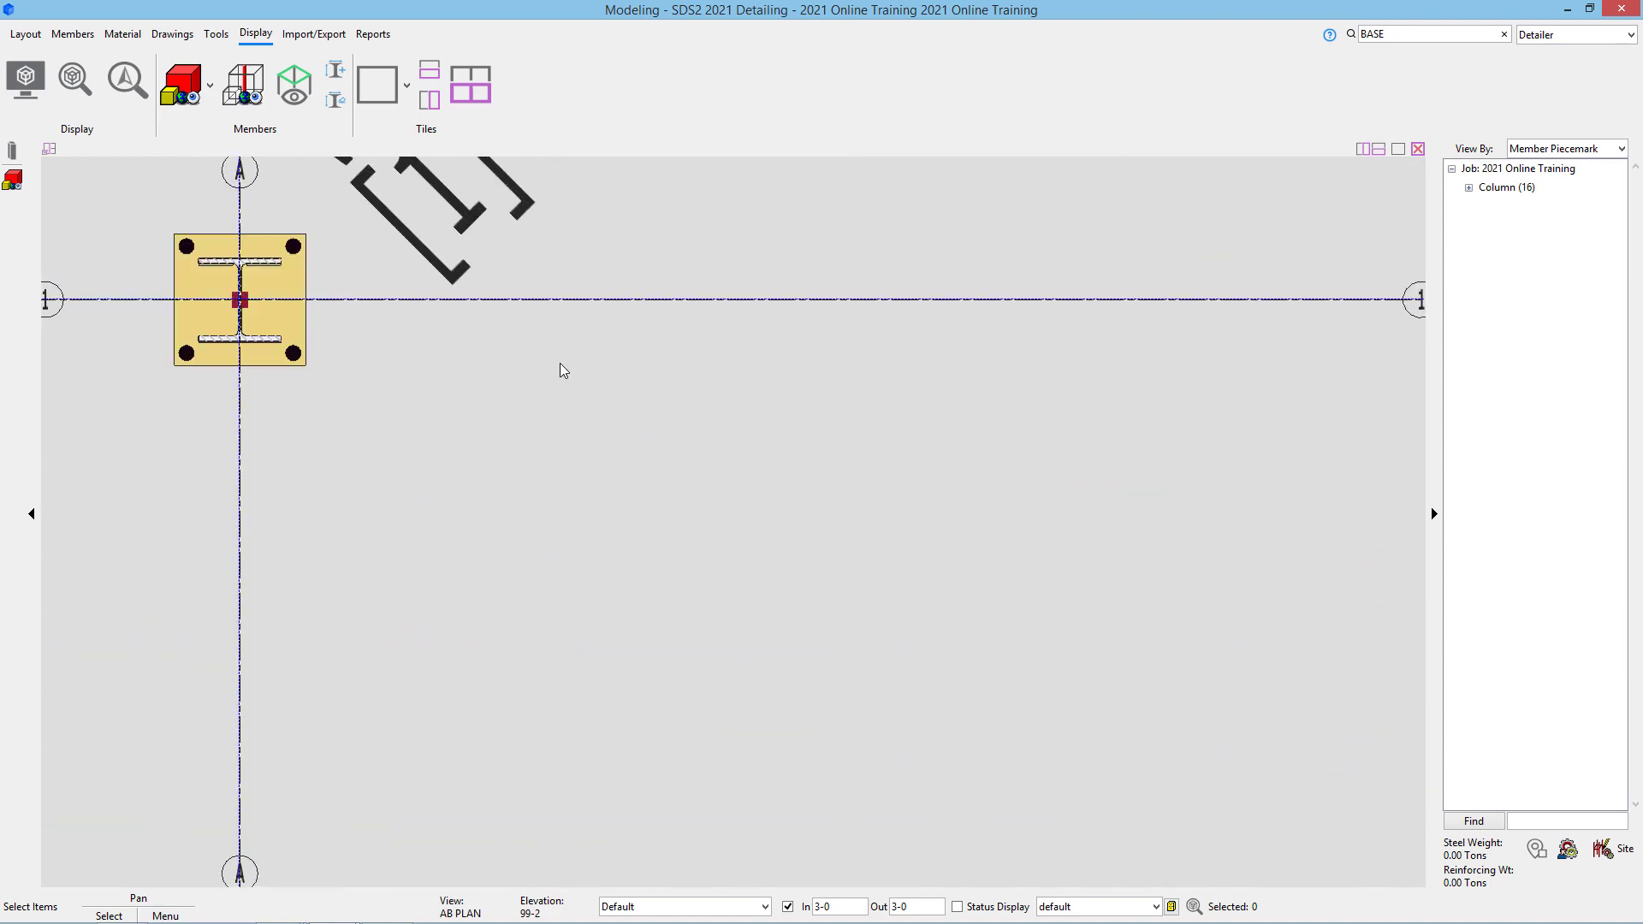
{"action": "scroll", "coordinate": [567, 375], "scroll_direction": "down", "scroll_amount": 4}
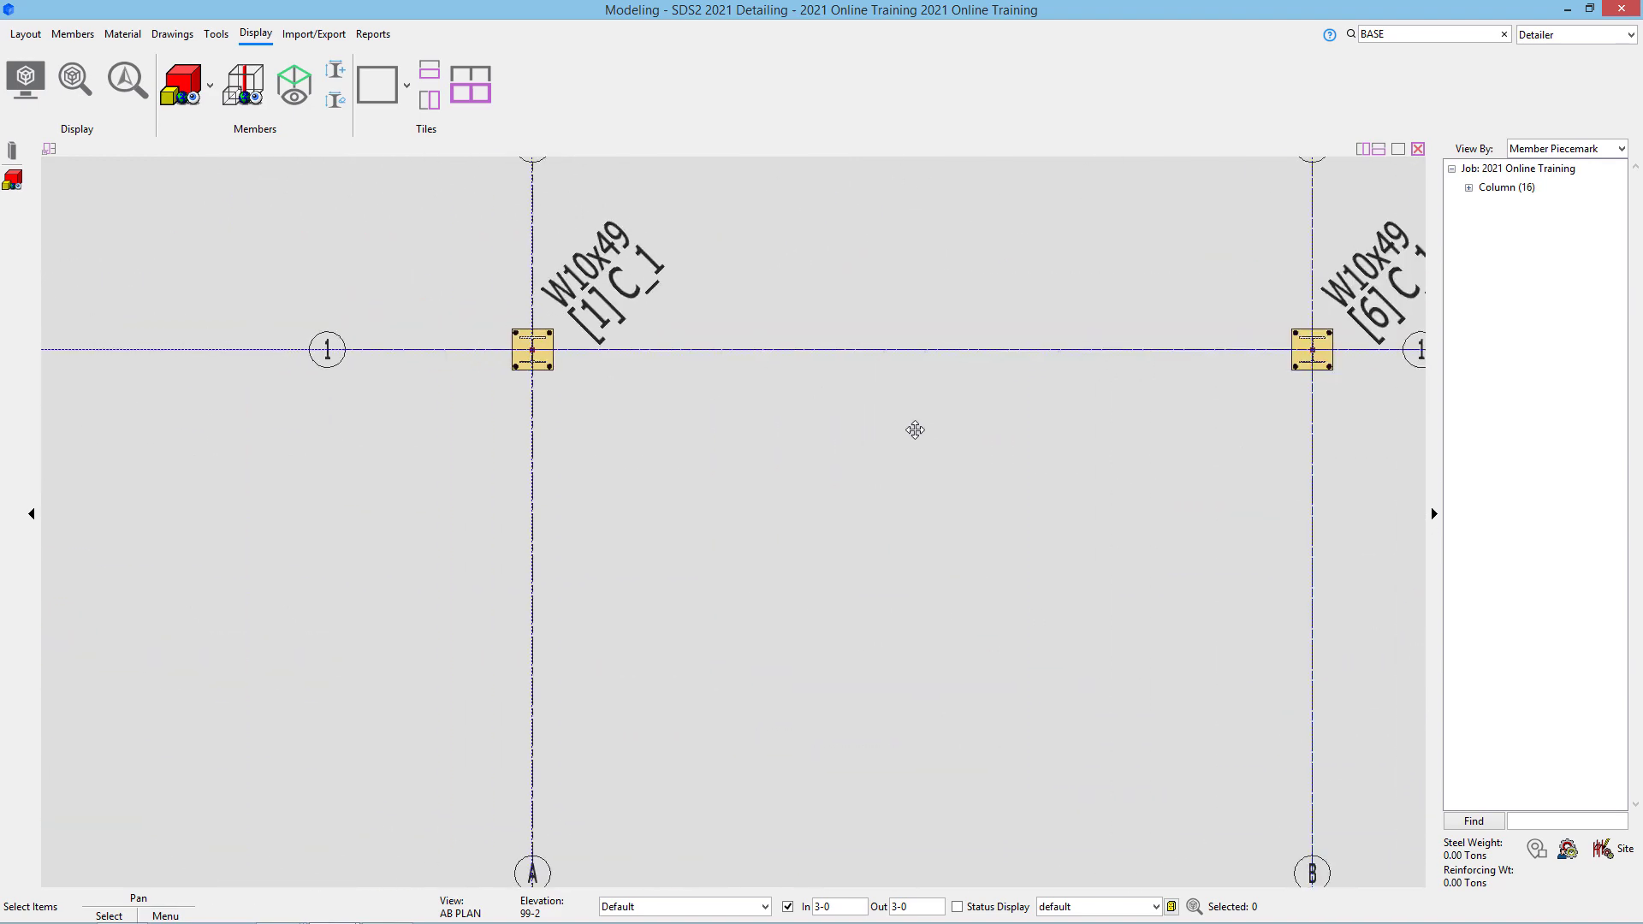
{"action": "middle_click_drag", "start_coordinate": [1068, 468], "coordinate": [341, 353]}
{"action": "scroll", "coordinate": [407, 477], "scroll_direction": "down", "scroll_amount": 3}
{"action": "scroll", "coordinate": [543, 579], "scroll_direction": "up", "scroll_amount": 6}
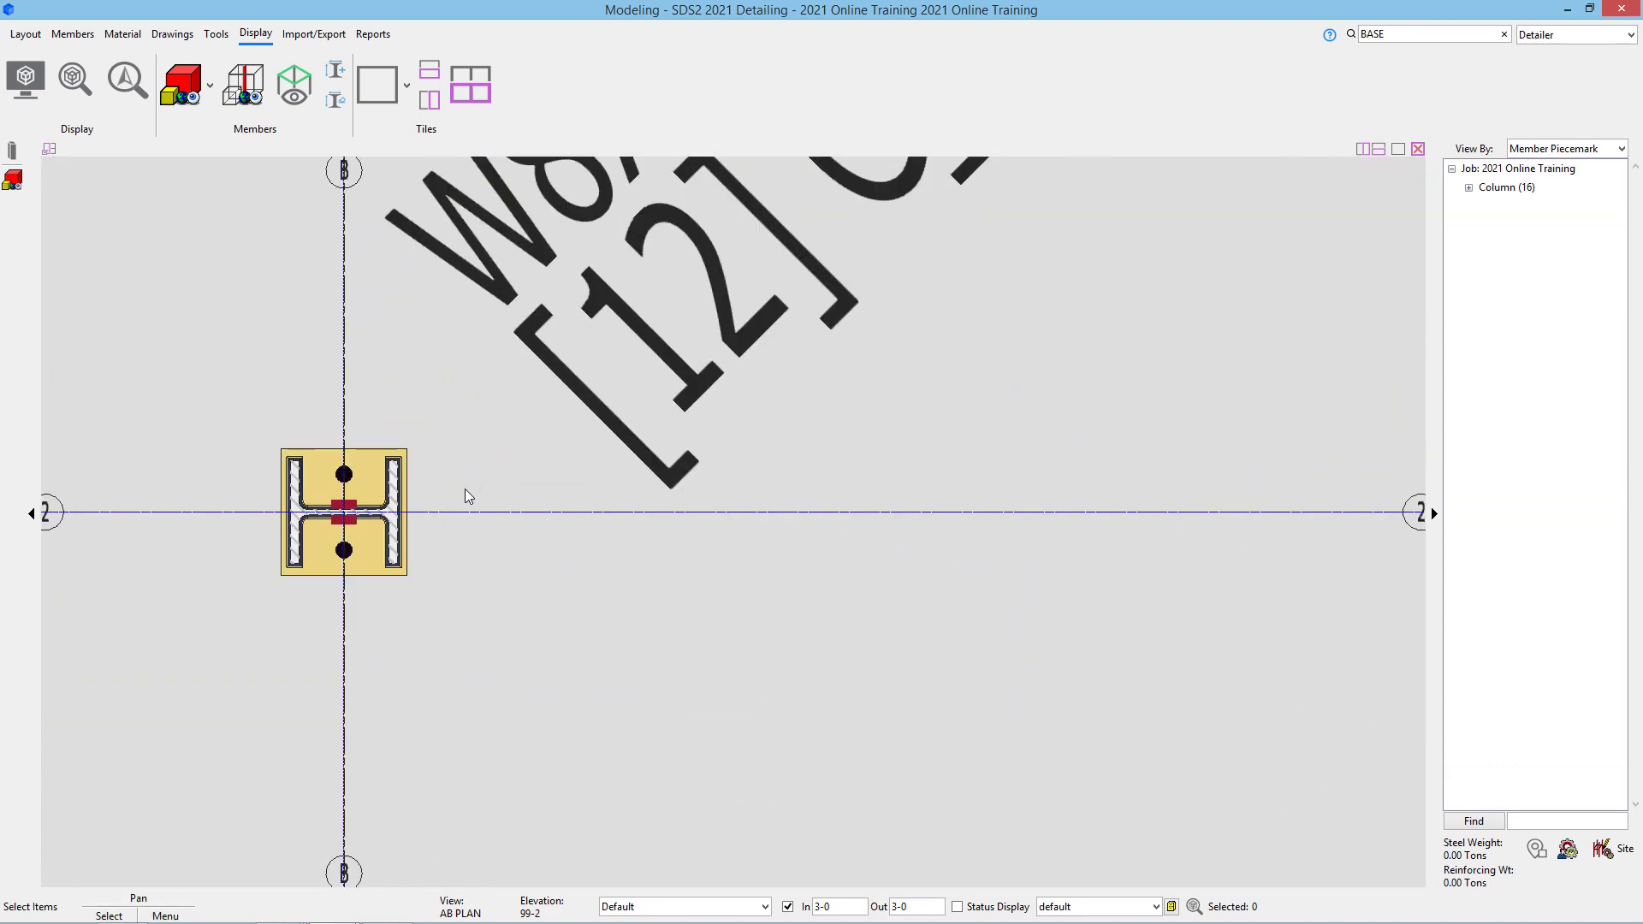
{"action": "scroll", "coordinate": [466, 488], "scroll_direction": "down", "scroll_amount": 3}
{"action": "scroll", "coordinate": [840, 517], "scroll_direction": "down", "scroll_amount": 1}
{"action": "scroll", "coordinate": [390, 599], "scroll_direction": "down", "scroll_amount": 3}
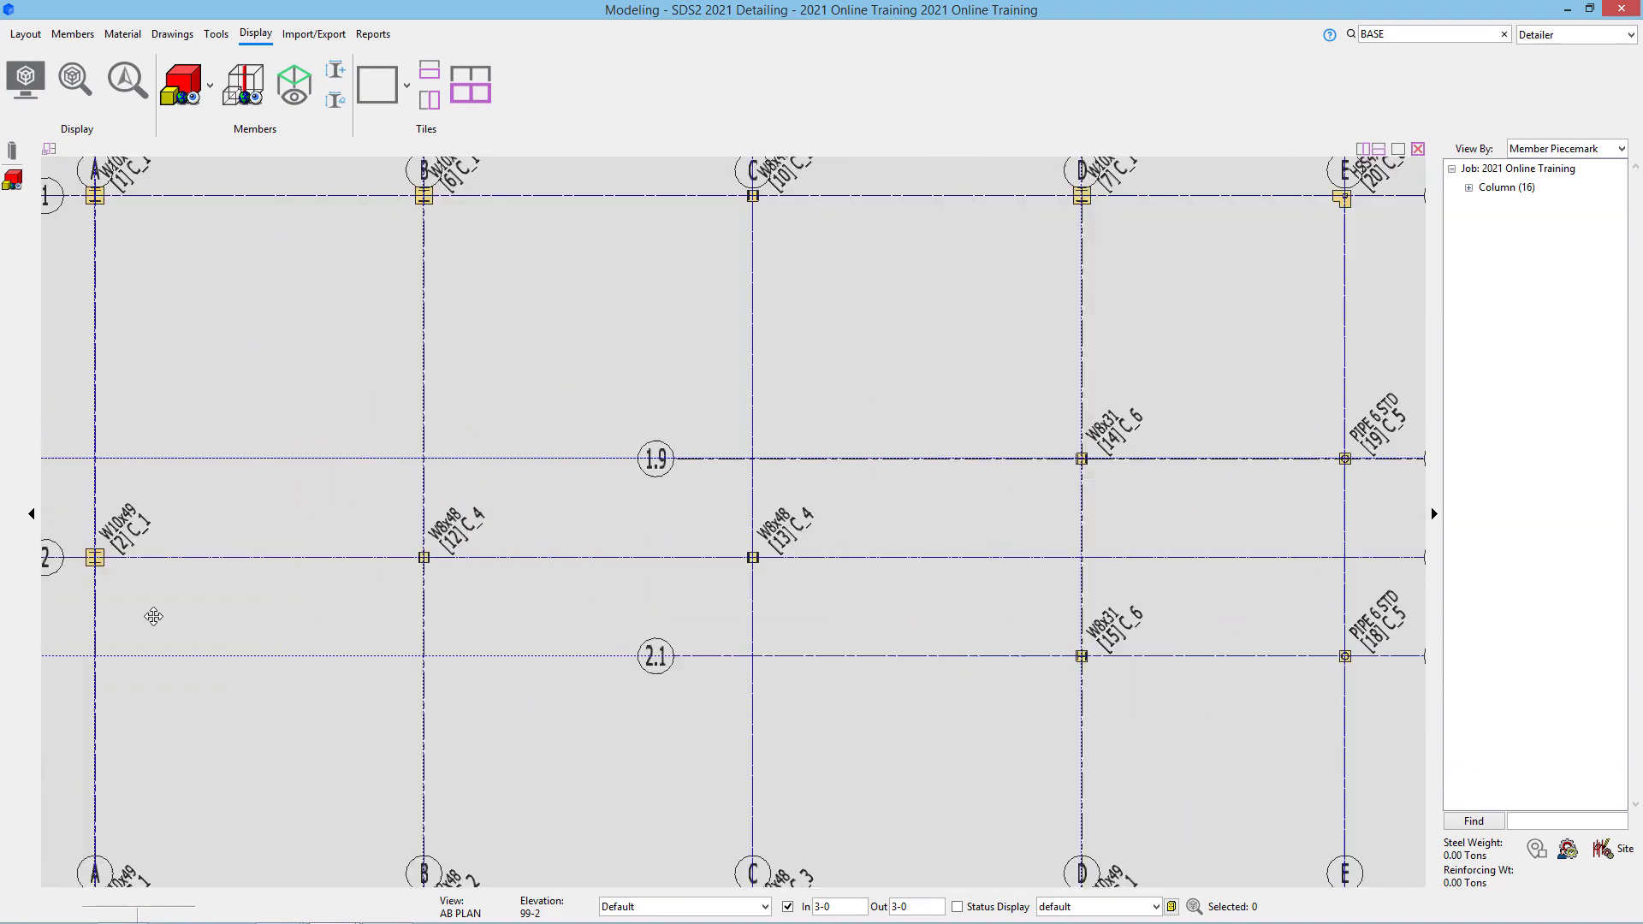
Step: Examine the shape and anchor bolt holes of the HSS4x4x1/4 column's base plate at E-1
{"action": "middle_click_drag", "start_coordinate": [153, 617], "coordinate": [199, 618]}
{"action": "scroll", "coordinate": [755, 287], "scroll_direction": "up", "scroll_amount": 4}
{"action": "middle_click_drag", "start_coordinate": [932, 238], "coordinate": [724, 388]}
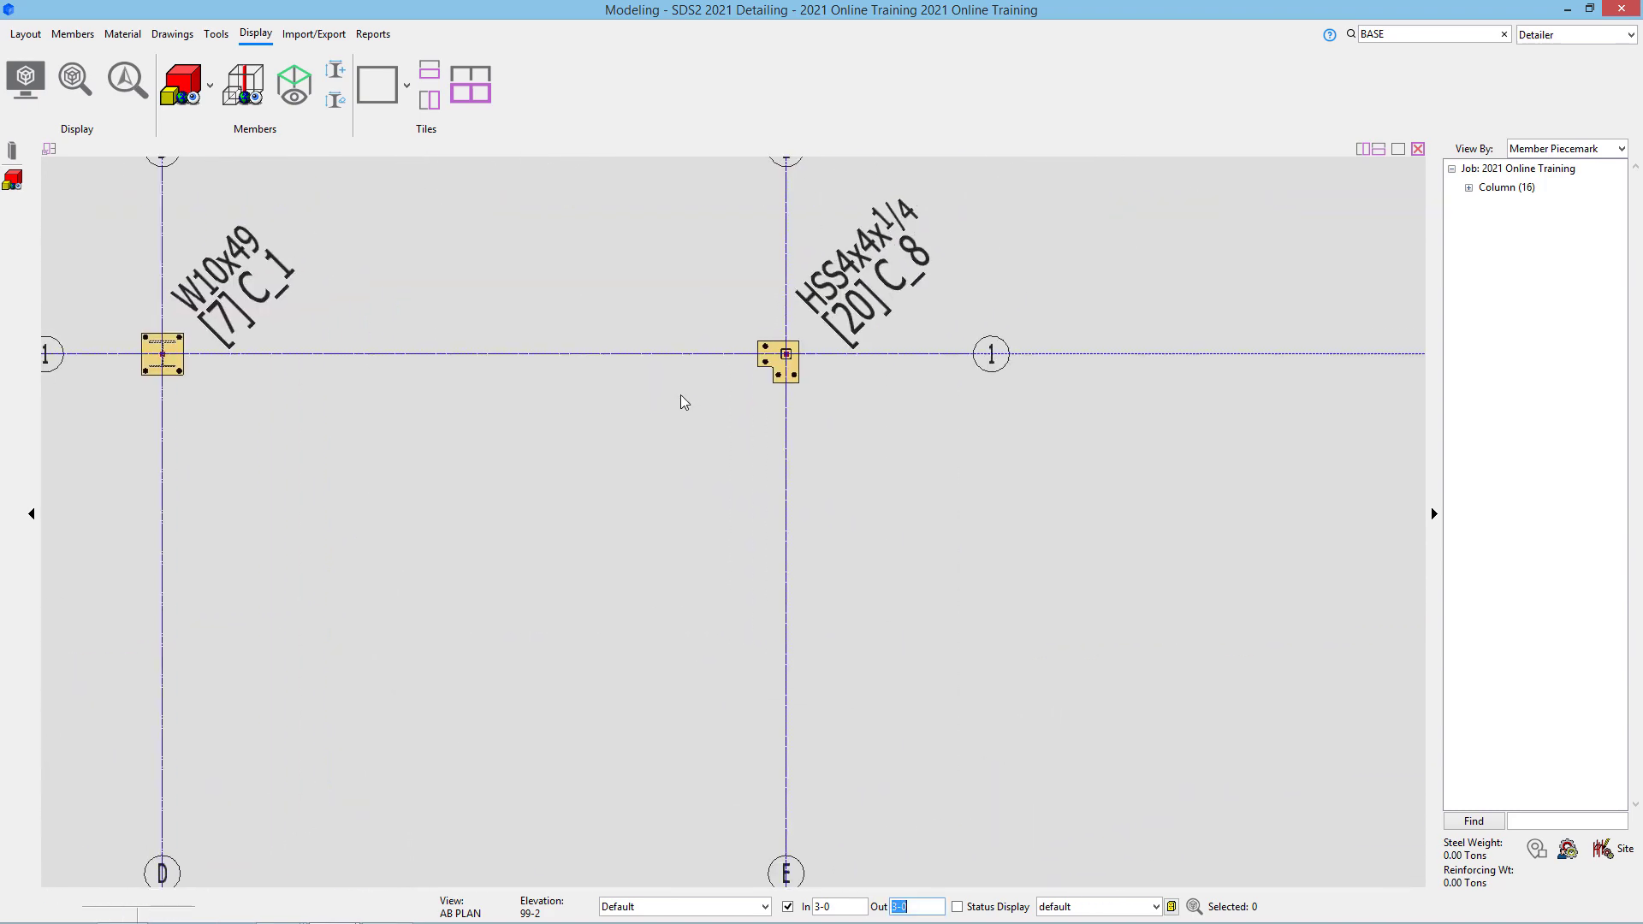
{"action": "scroll", "coordinate": [701, 389], "scroll_direction": "up", "scroll_amount": 2}
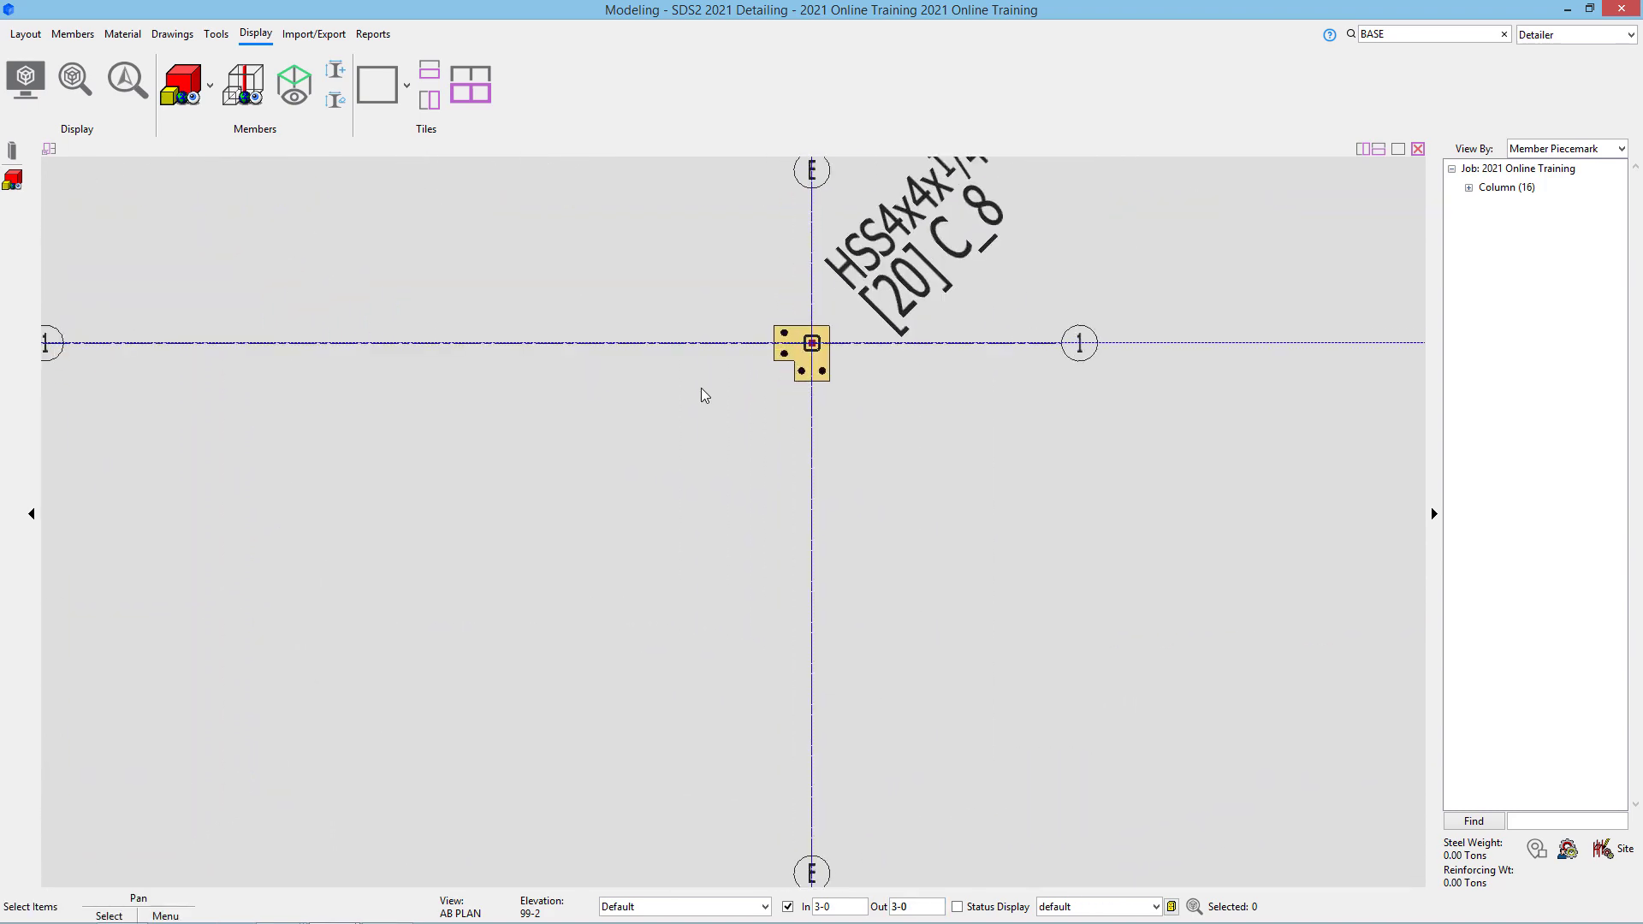
{"action": "scroll", "coordinate": [784, 338], "scroll_direction": "up", "scroll_amount": 5}
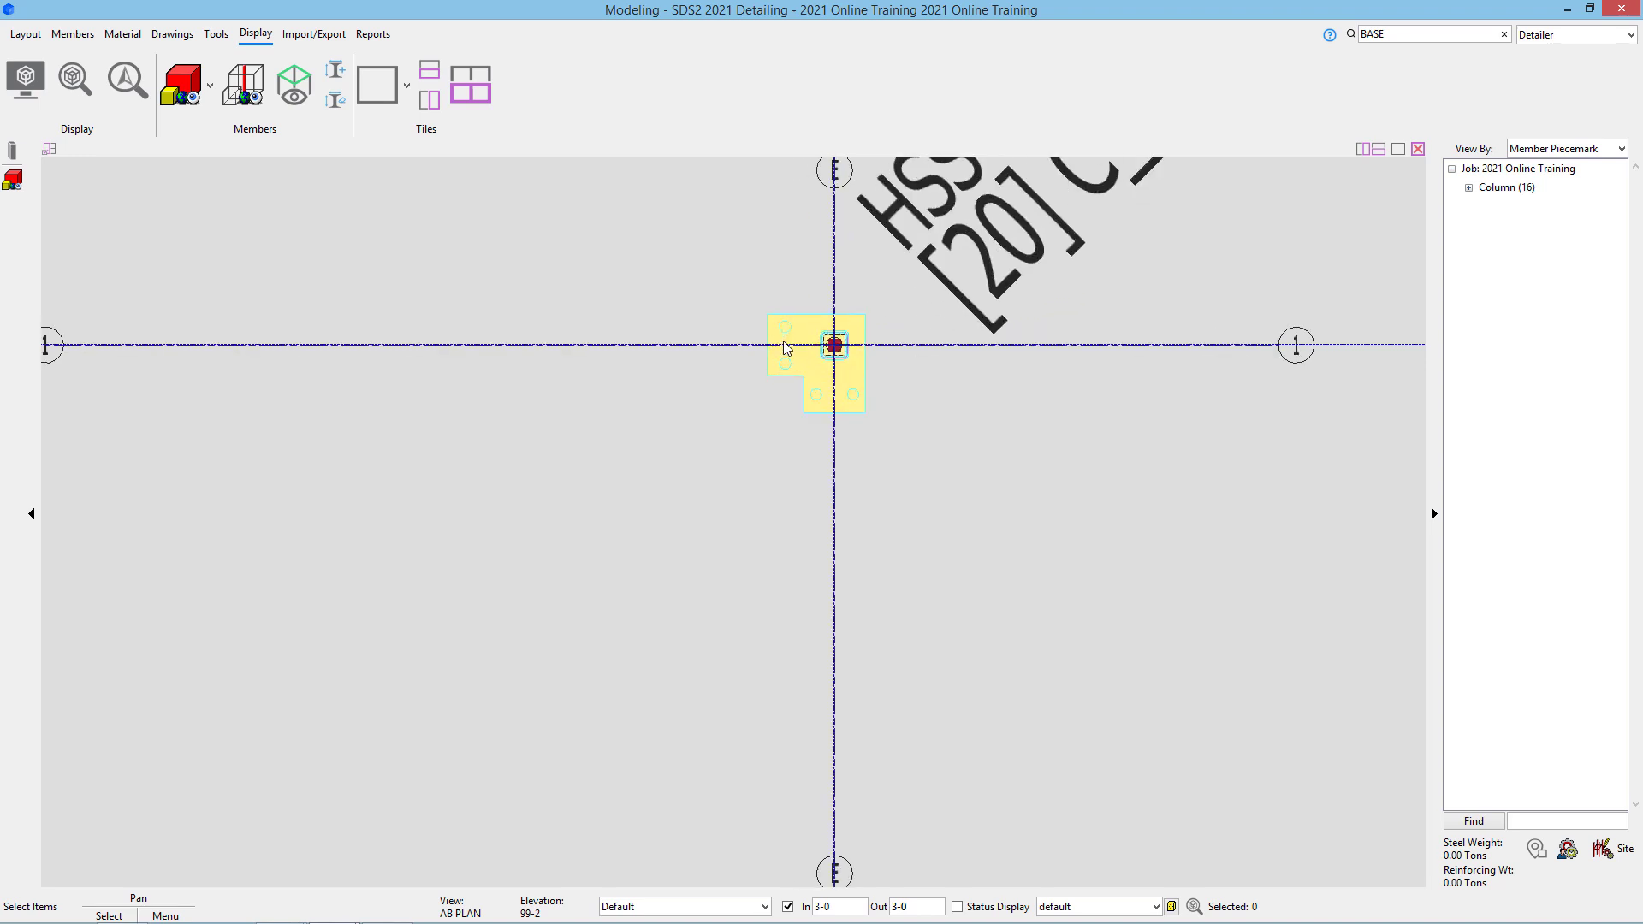
{"action": "scroll", "coordinate": [665, 397], "scroll_direction": "down", "scroll_amount": 4}
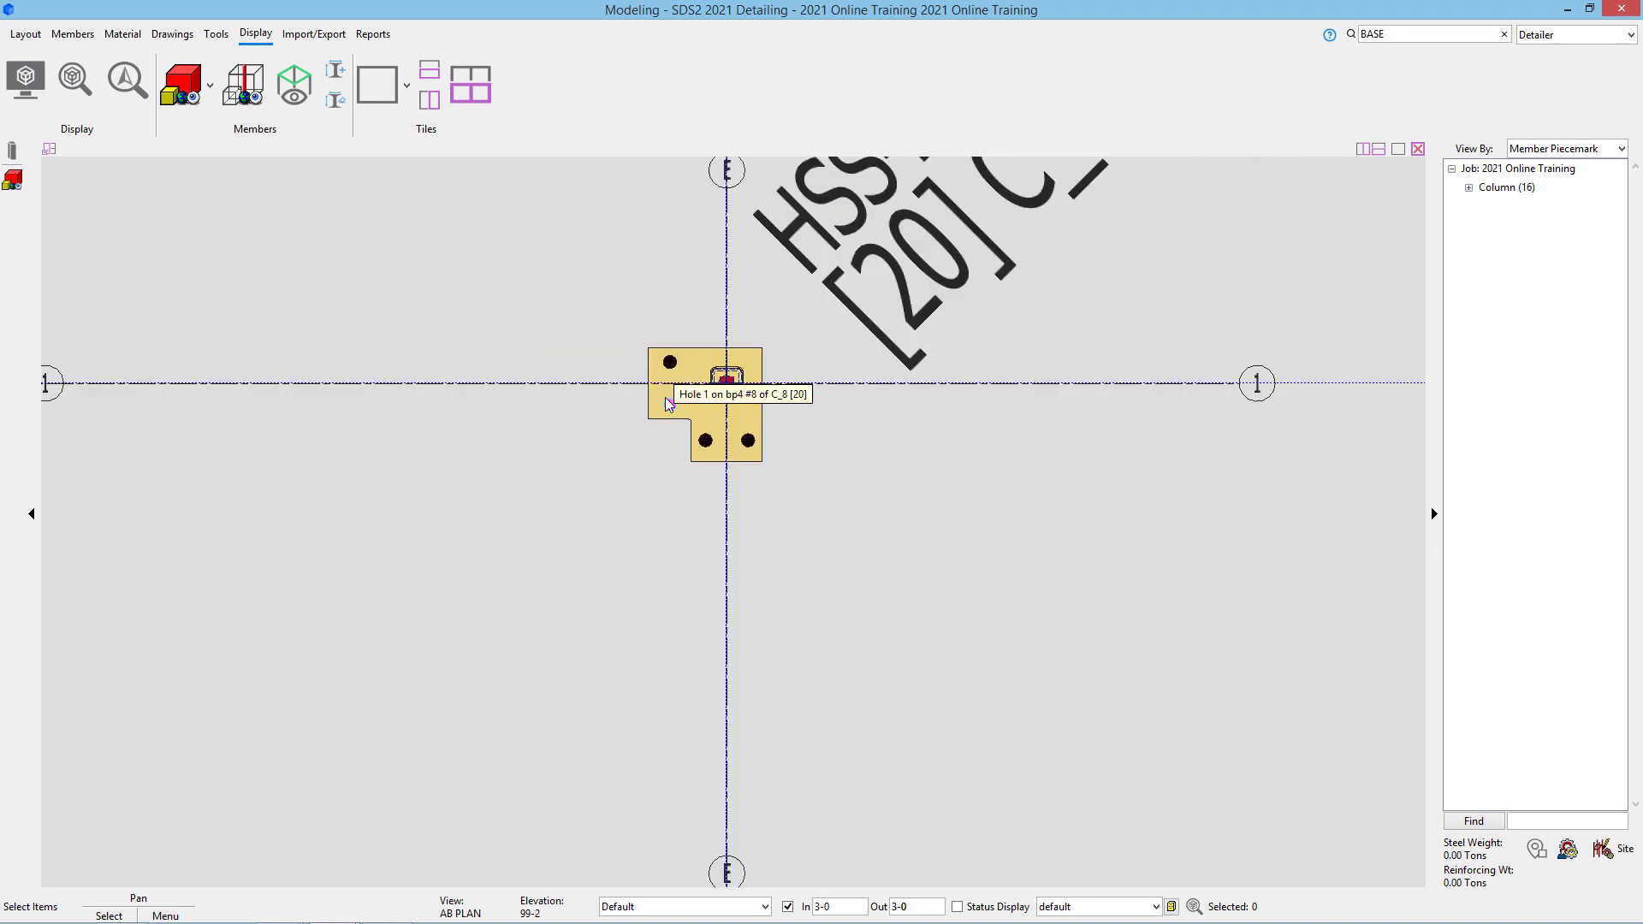
{"action": "left_click", "coordinate": [722, 399]}
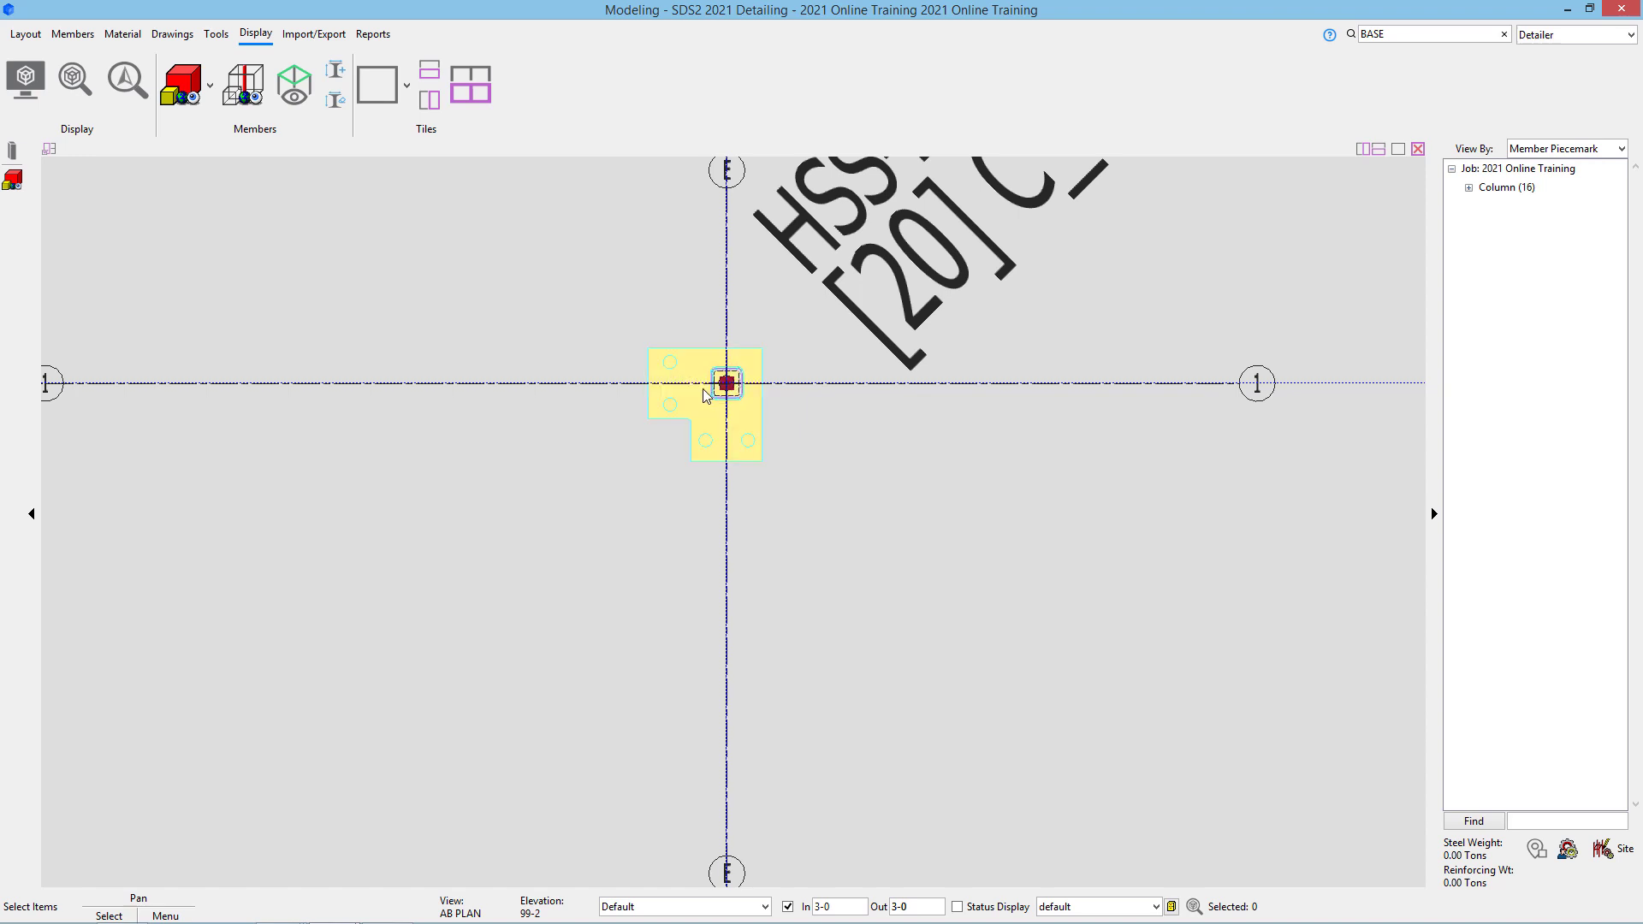
{"action": "left_click", "coordinate": [724, 400]}
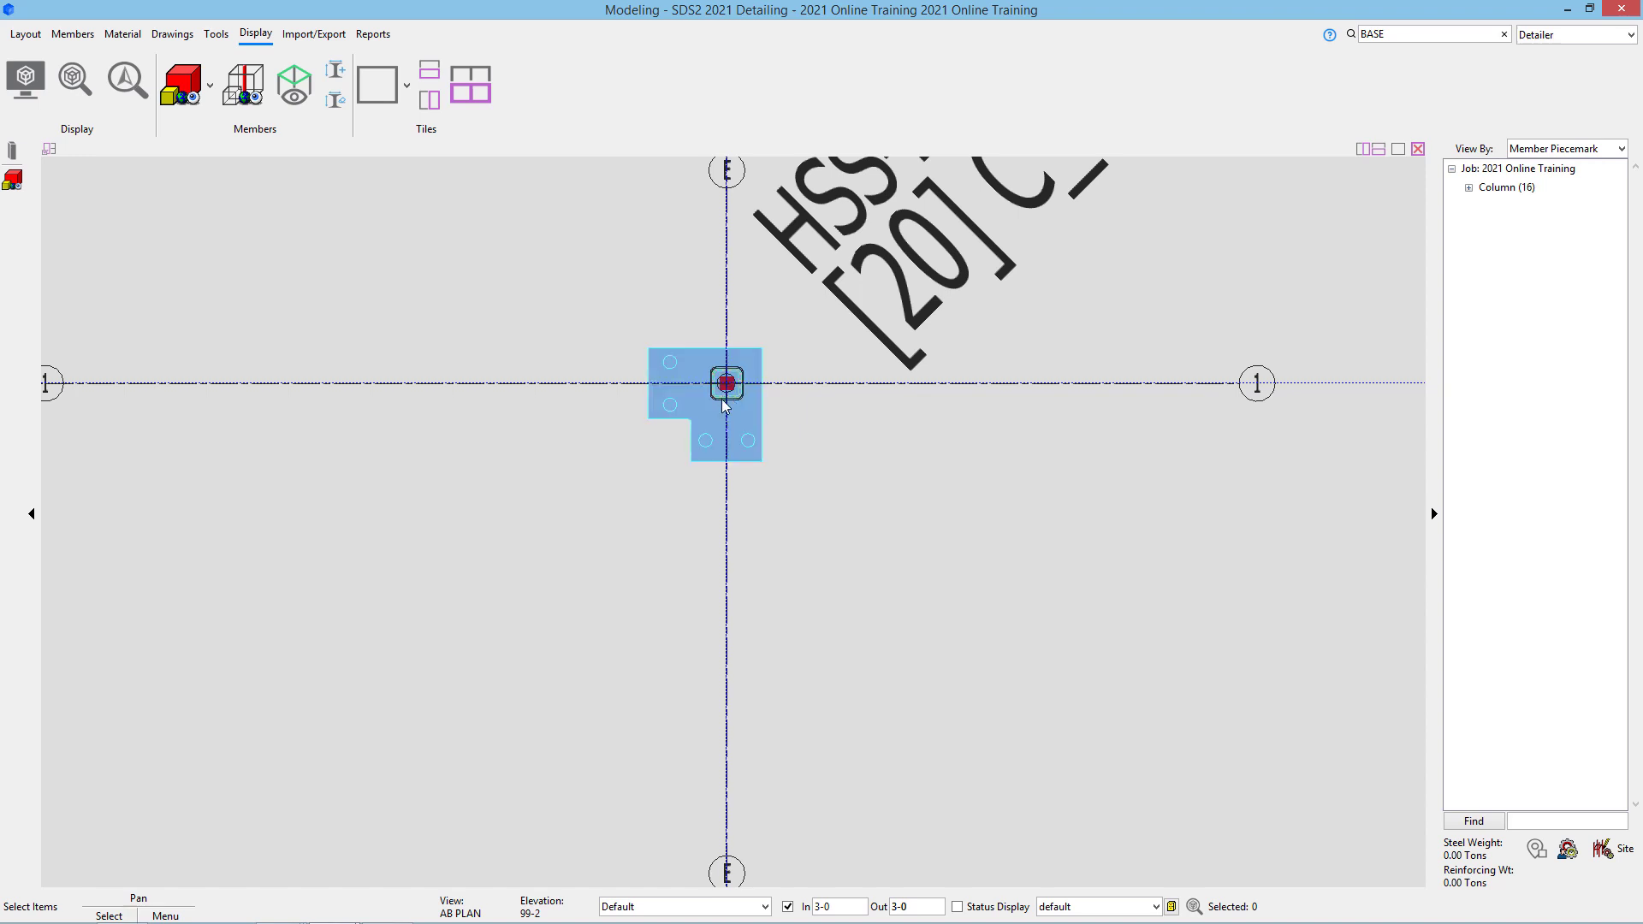
Step: Orbit the plan into a 3D view and inspect the columns with their base plates along grid lines D and E
{"action": "key", "text": "shift"}
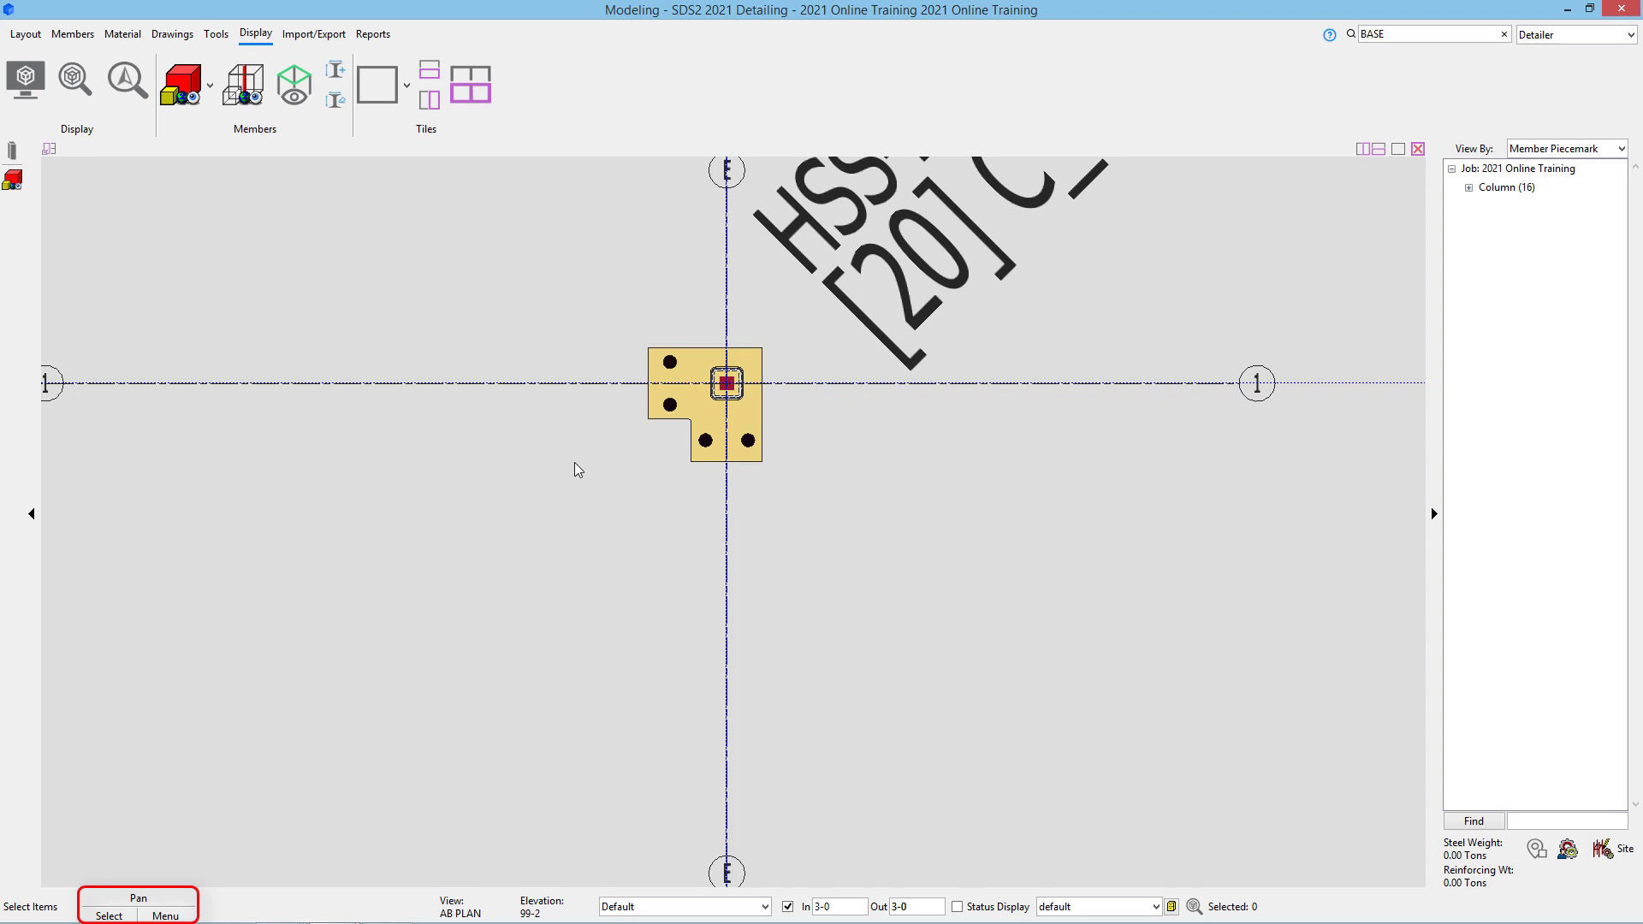
{"action": "middle_click_drag", "start_coordinate": [732, 382], "coordinate": [877, 319], "text": "shift"}
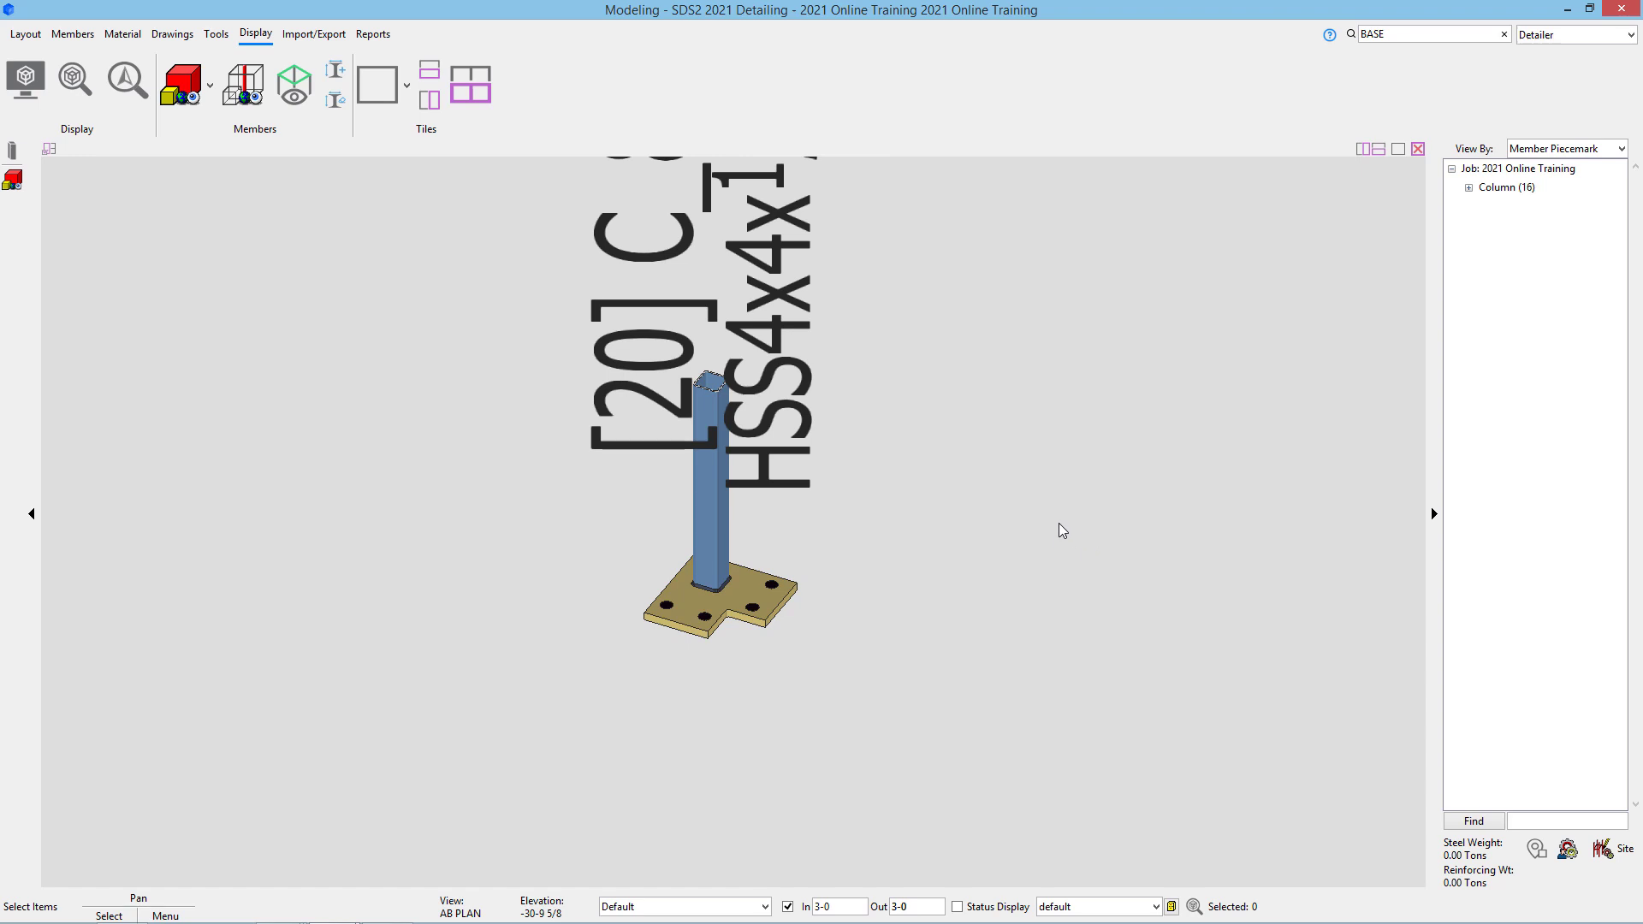
{"action": "scroll", "coordinate": [960, 475], "scroll_direction": "down", "scroll_amount": 5}
{"action": "middle_click_drag", "start_coordinate": [959, 476], "coordinate": [437, 148]}
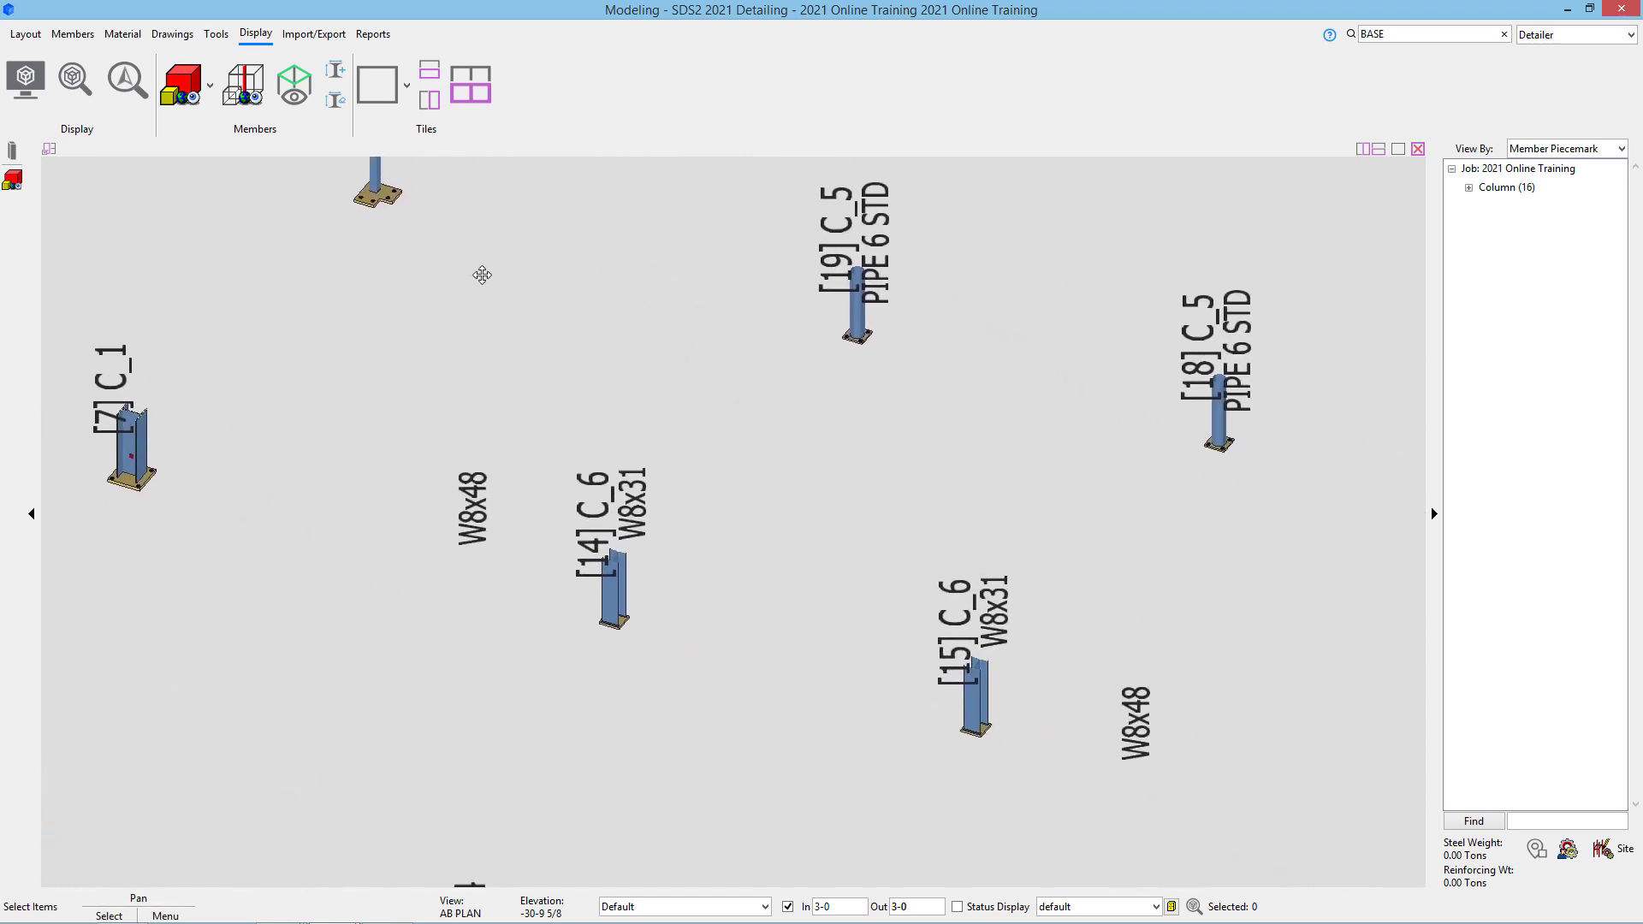
{"action": "middle_click_drag", "start_coordinate": [358, 206], "coordinate": [398, 480]}
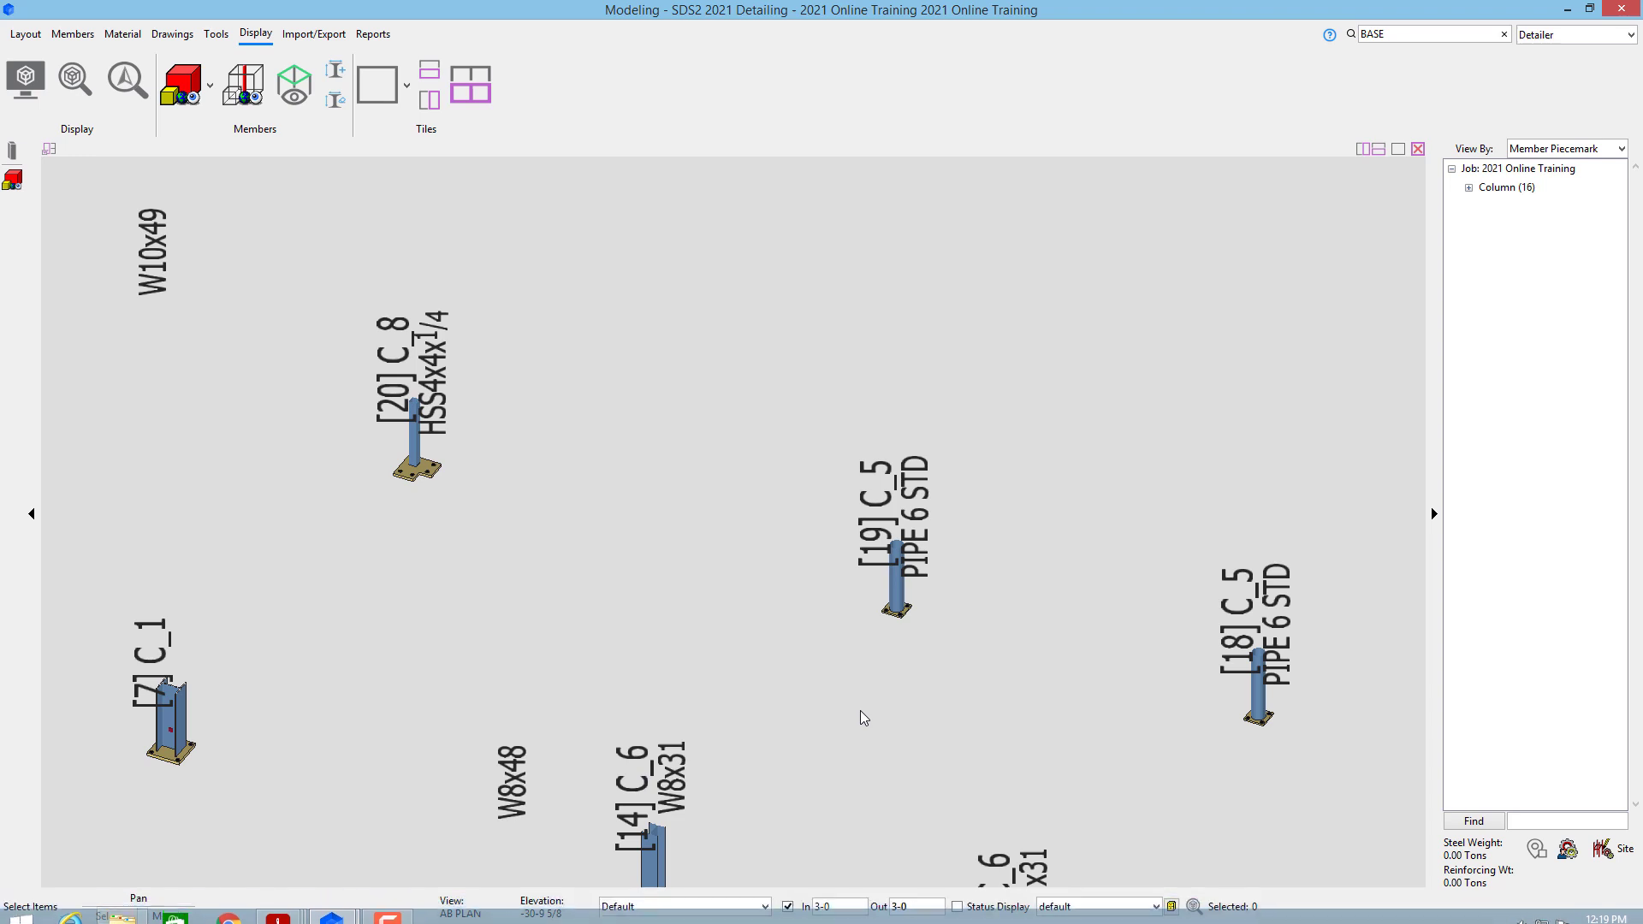
Step: Compare the 3D columns with the view's 3-0 in and out depth limits switched off and on
{"action": "left_click", "coordinate": [788, 906]}
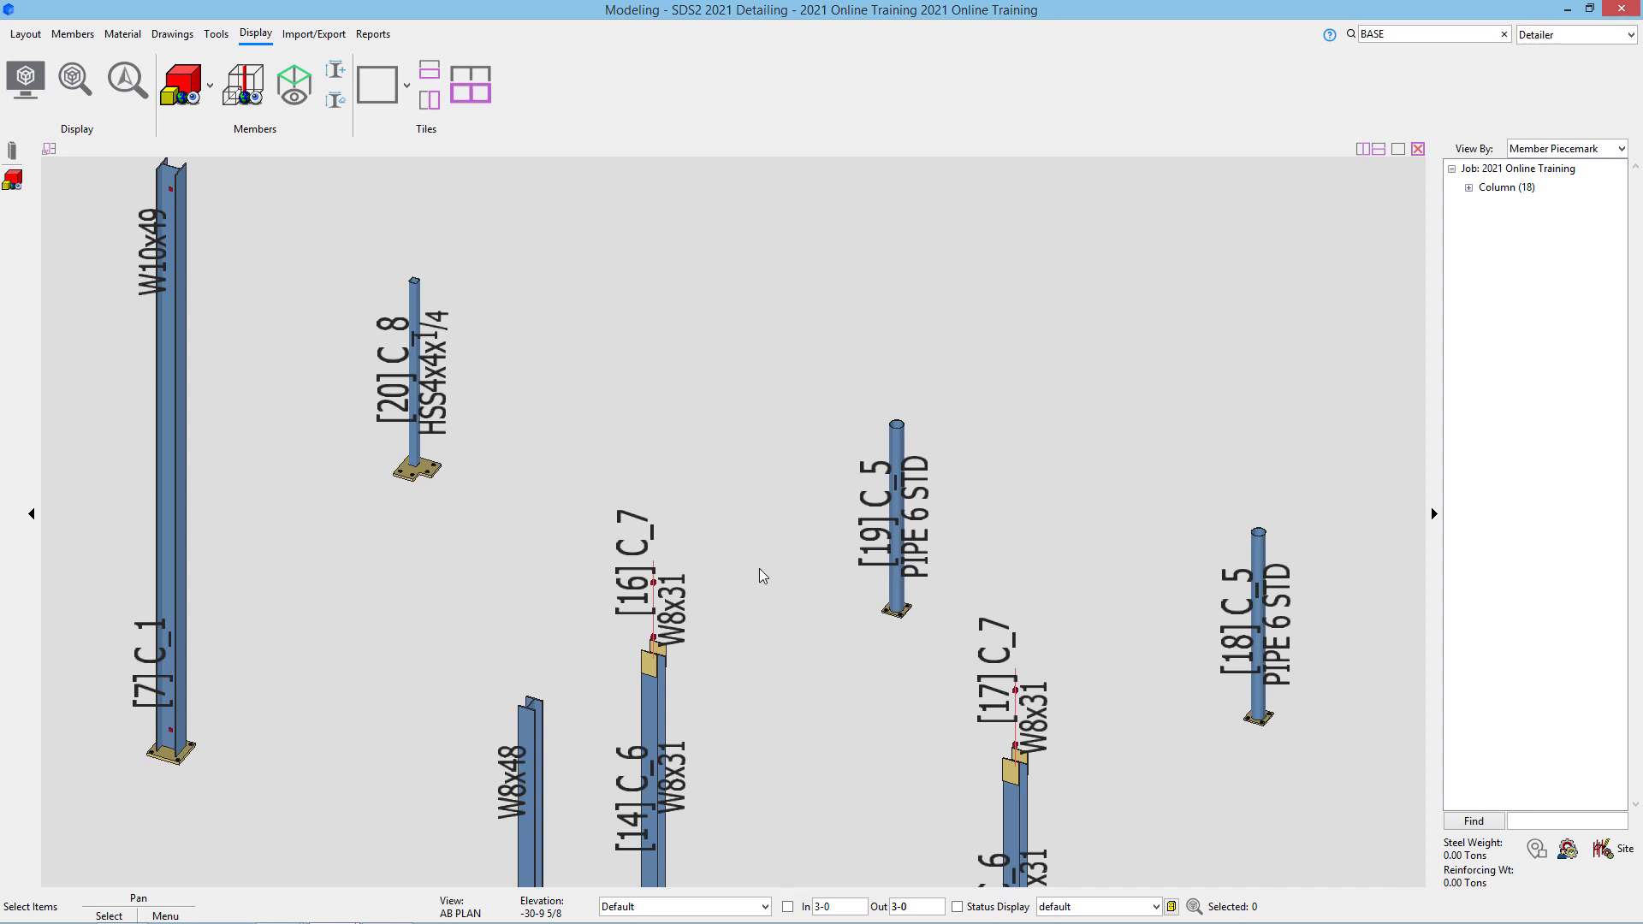
{"action": "scroll", "coordinate": [762, 577], "scroll_direction": "down", "scroll_amount": 2}
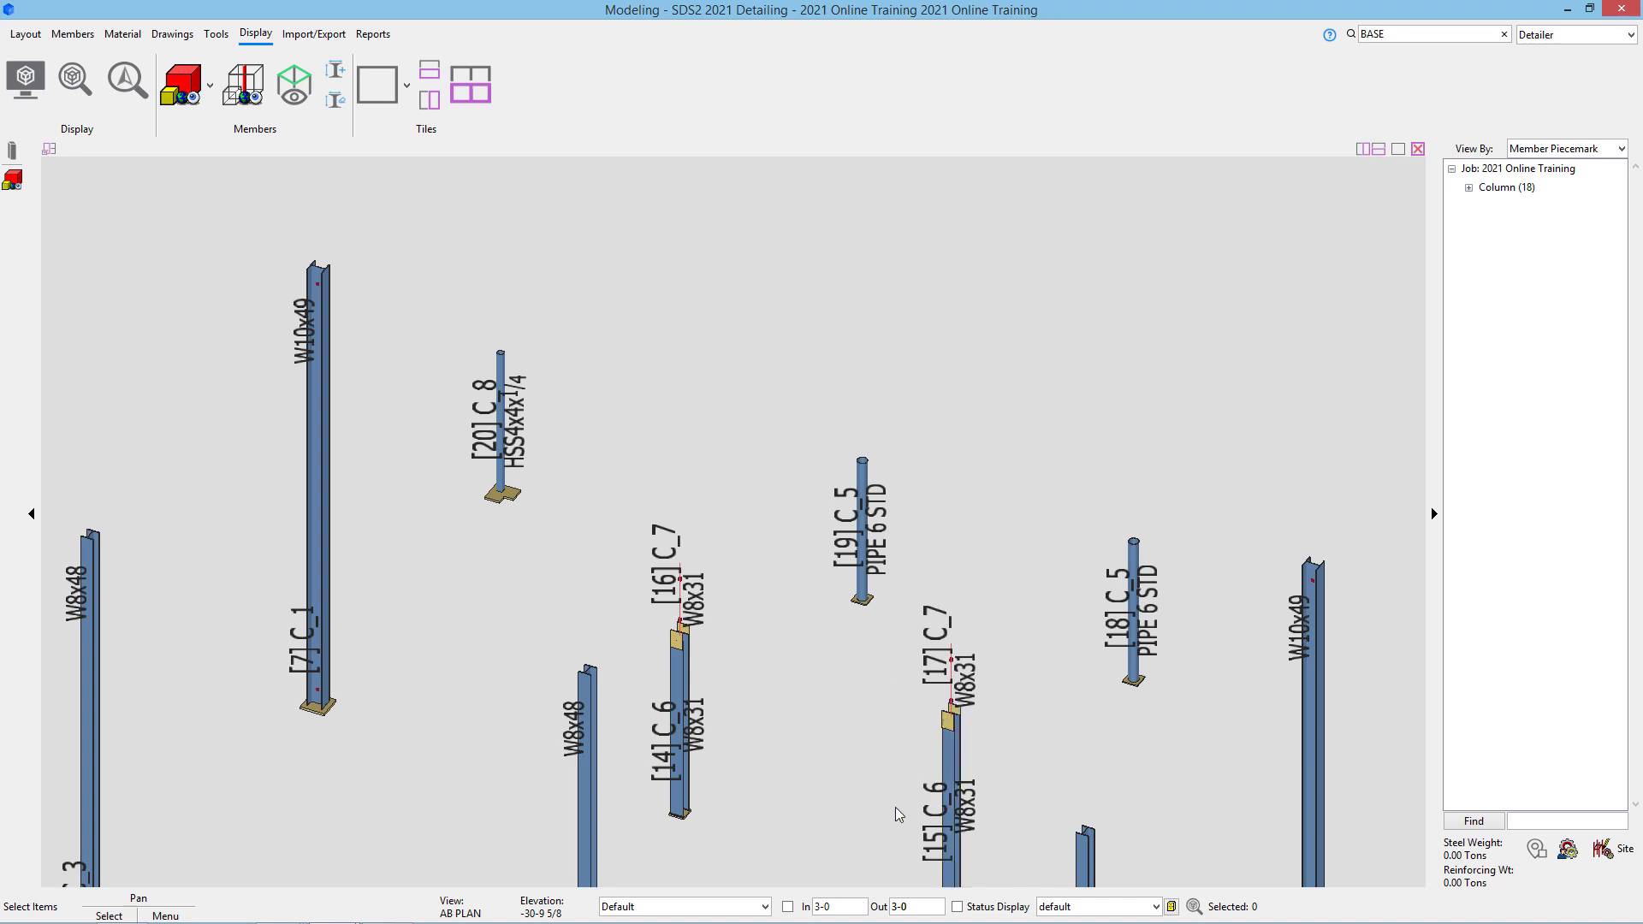
{"action": "left_click", "coordinate": [789, 906]}
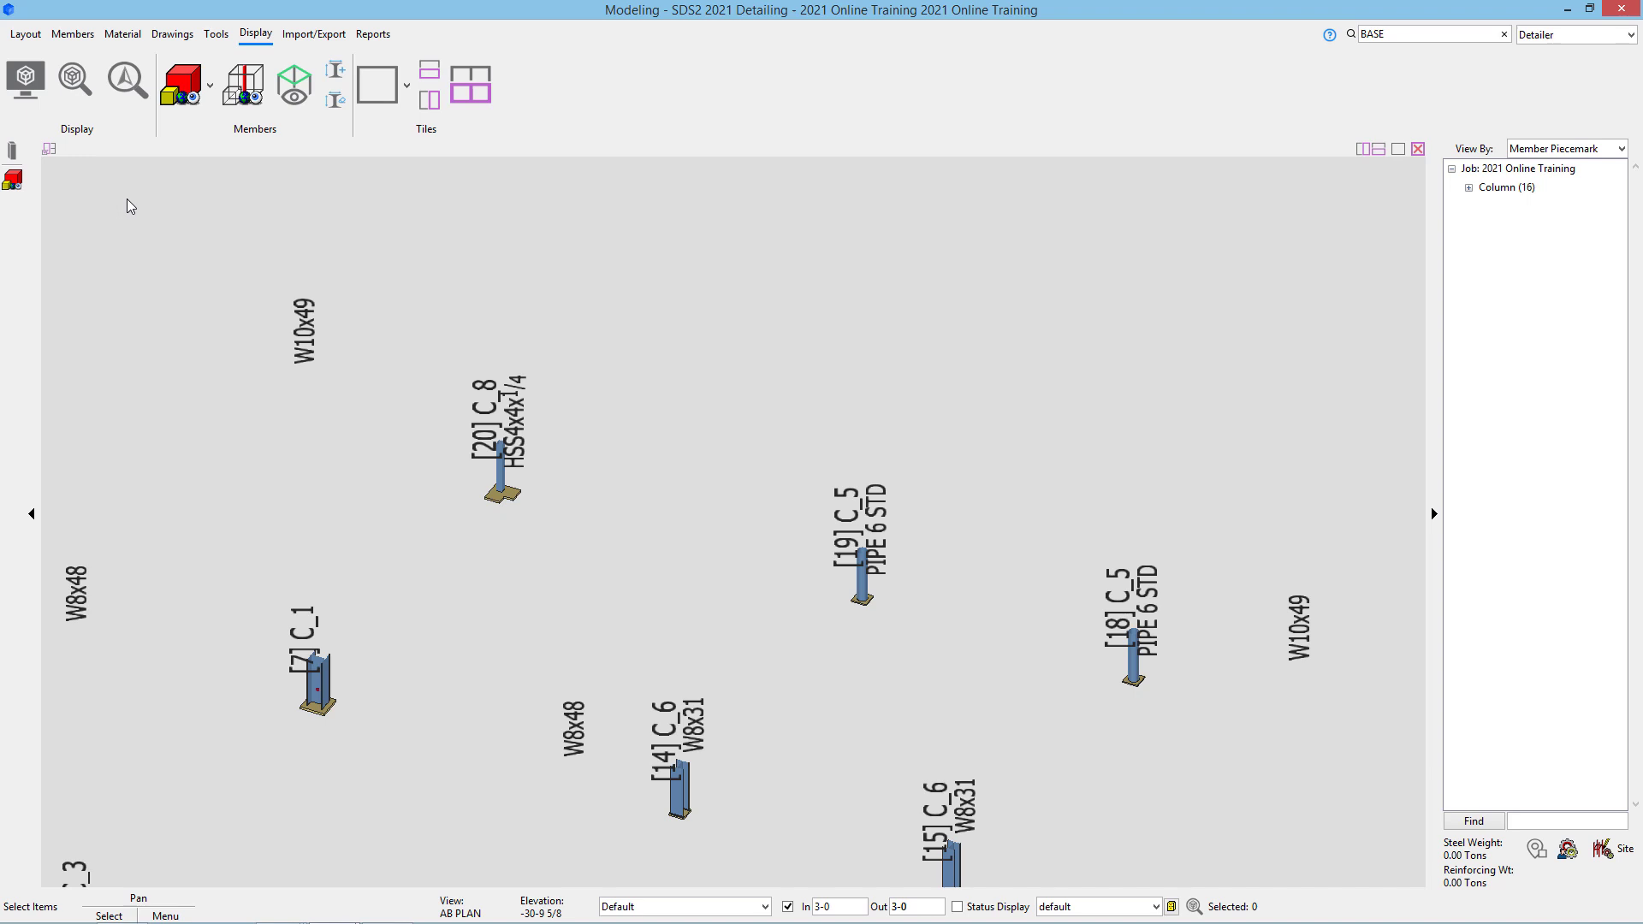
Step: Open the AB PLAN view at elevation 99-2 to return to the flat grid plan
{"action": "left_click", "coordinate": [24, 33]}
{"action": "left_click", "coordinate": [38, 95]}
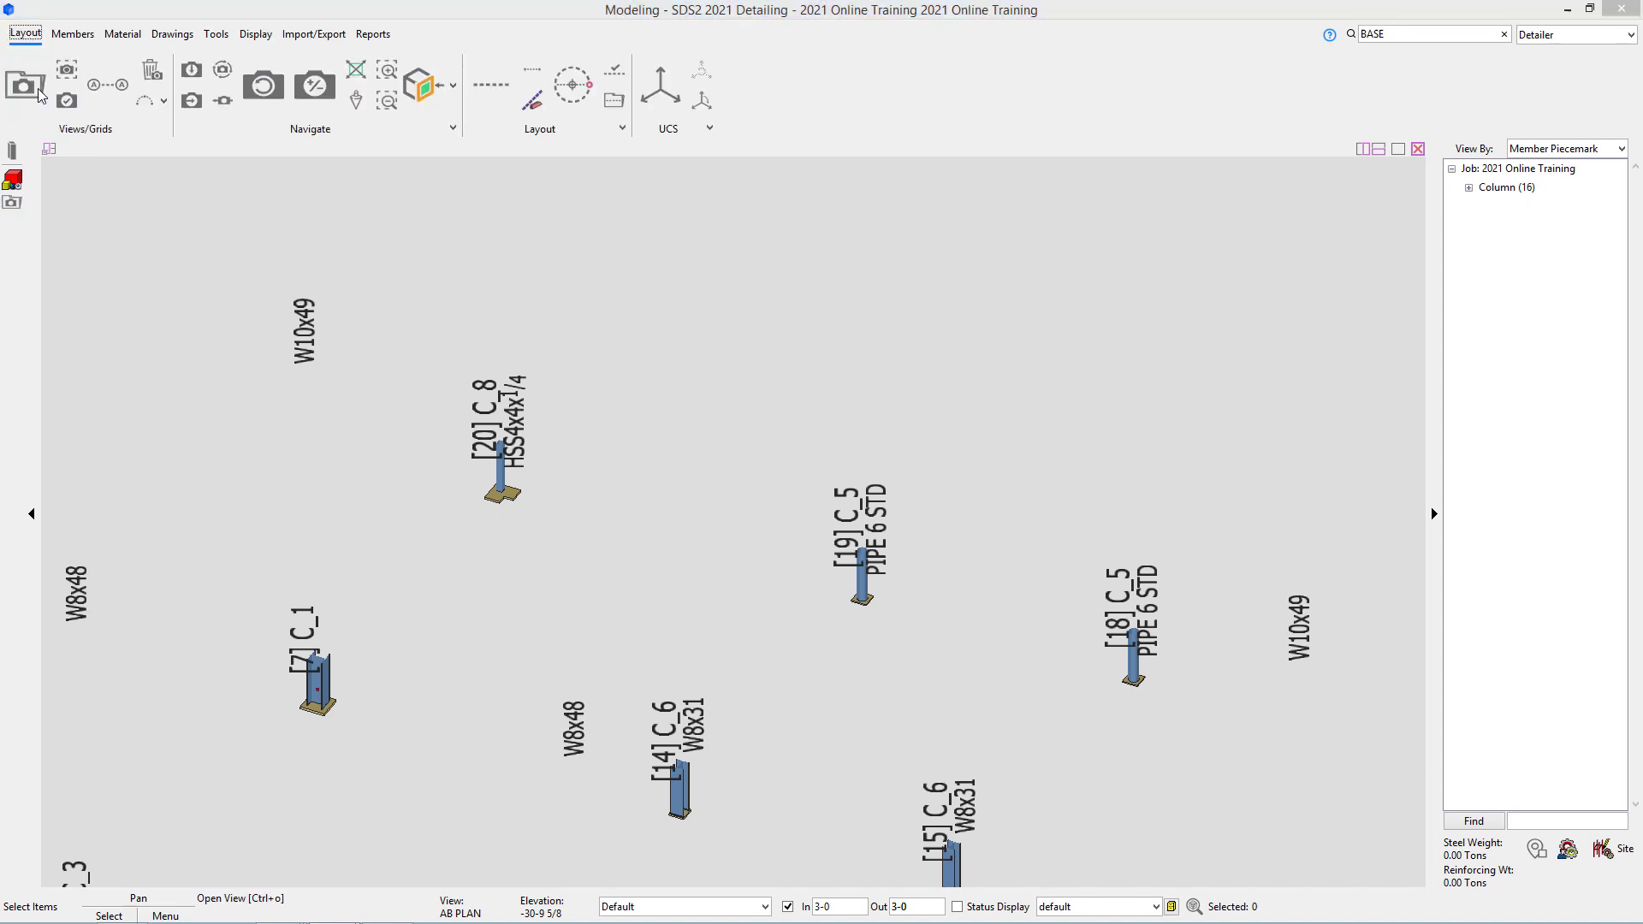
{"action": "double_click", "coordinate": [775, 489]}
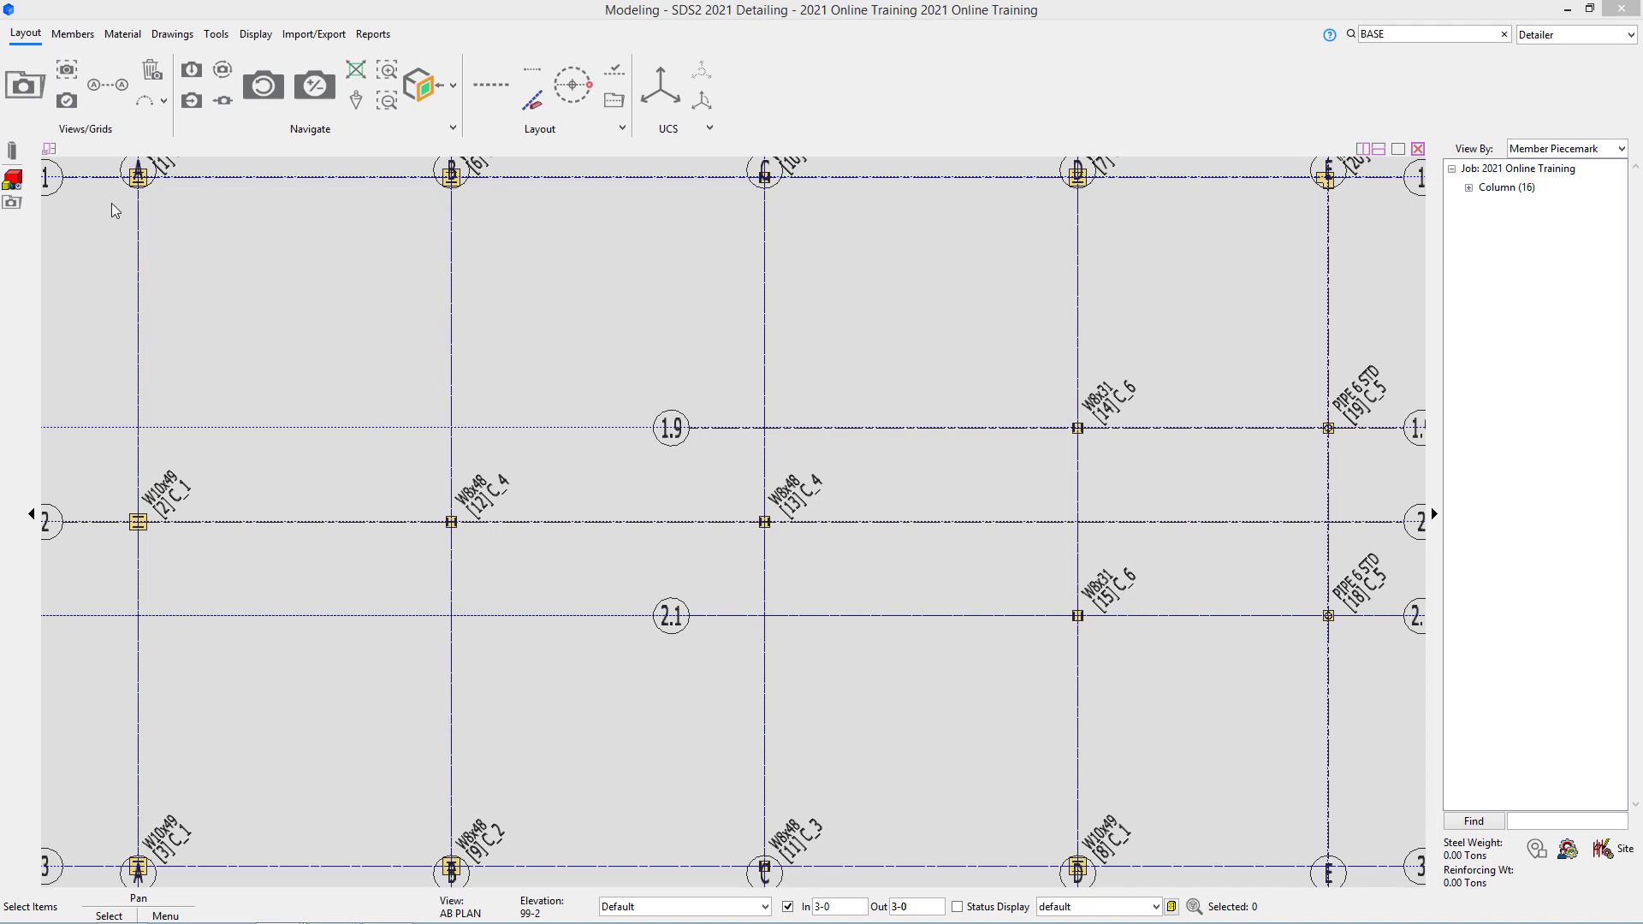
Step: Place an anchor rod member at the upper-left bolt hole of the base plate at grid intersection A-1
{"action": "left_click", "coordinate": [72, 34]}
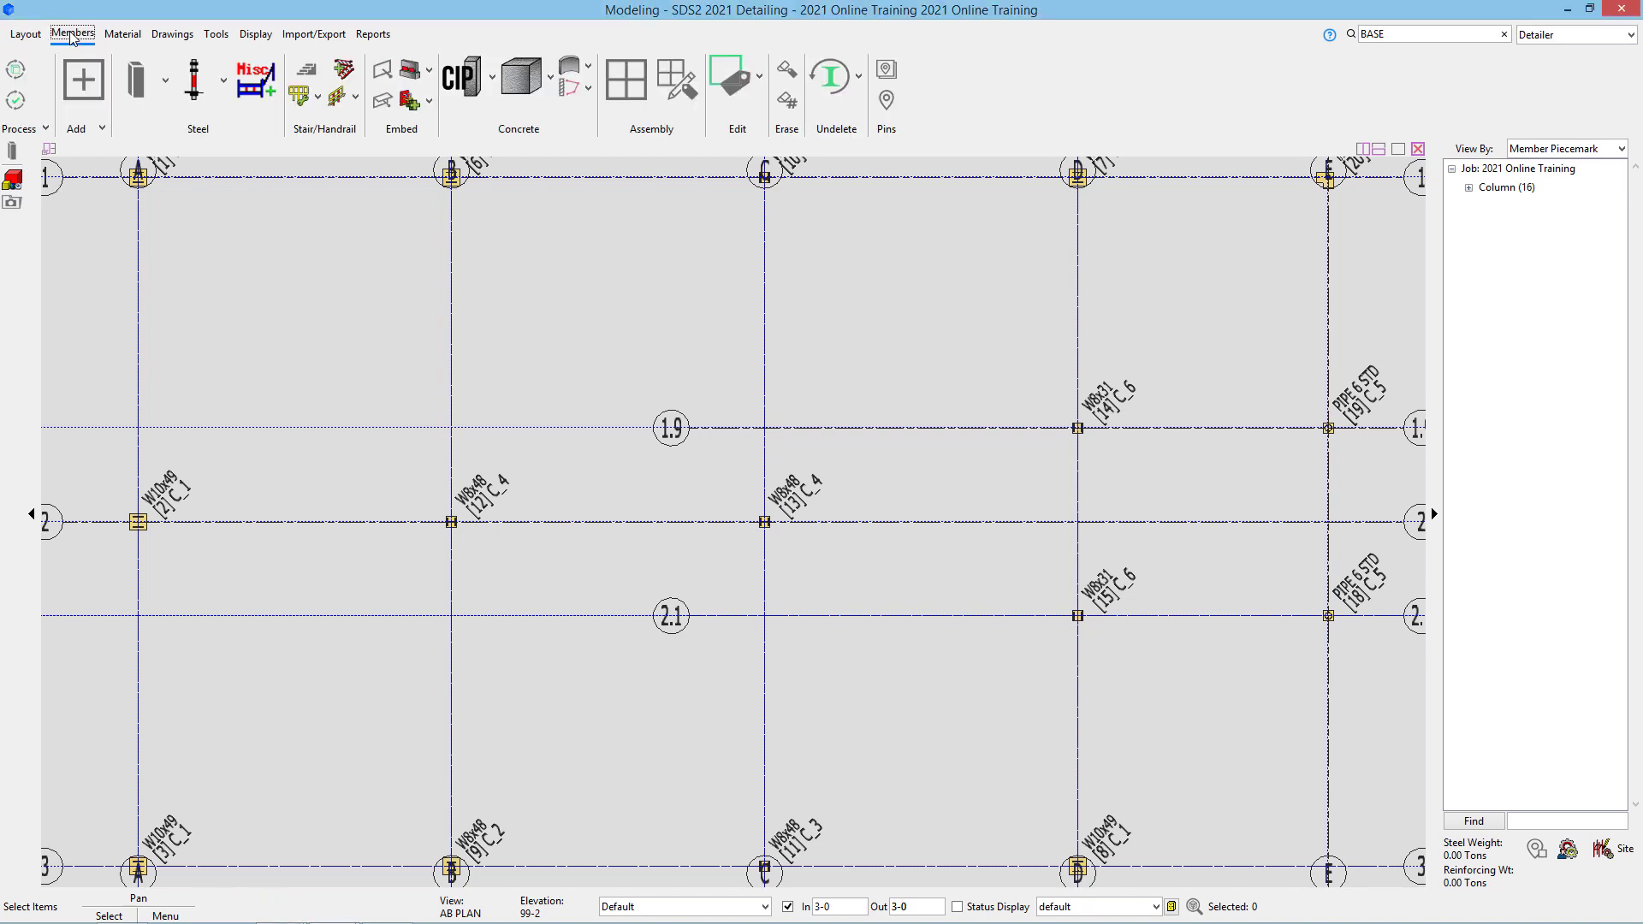
{"action": "left_click", "coordinate": [204, 91]}
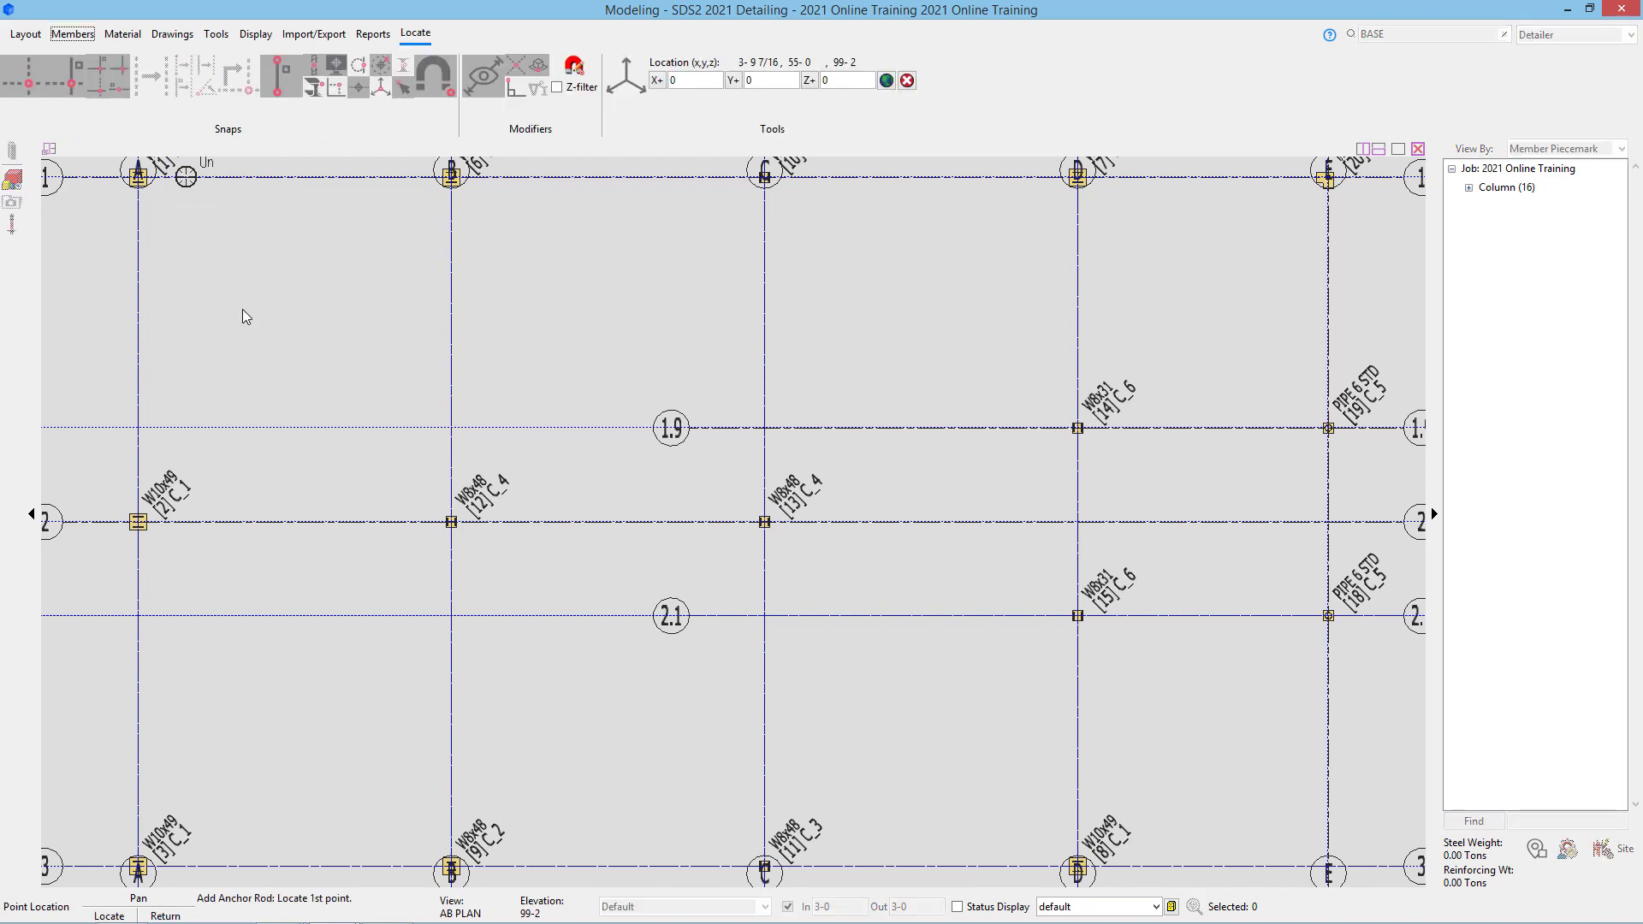
{"action": "scroll", "coordinate": [132, 208], "scroll_direction": "up", "scroll_amount": 5}
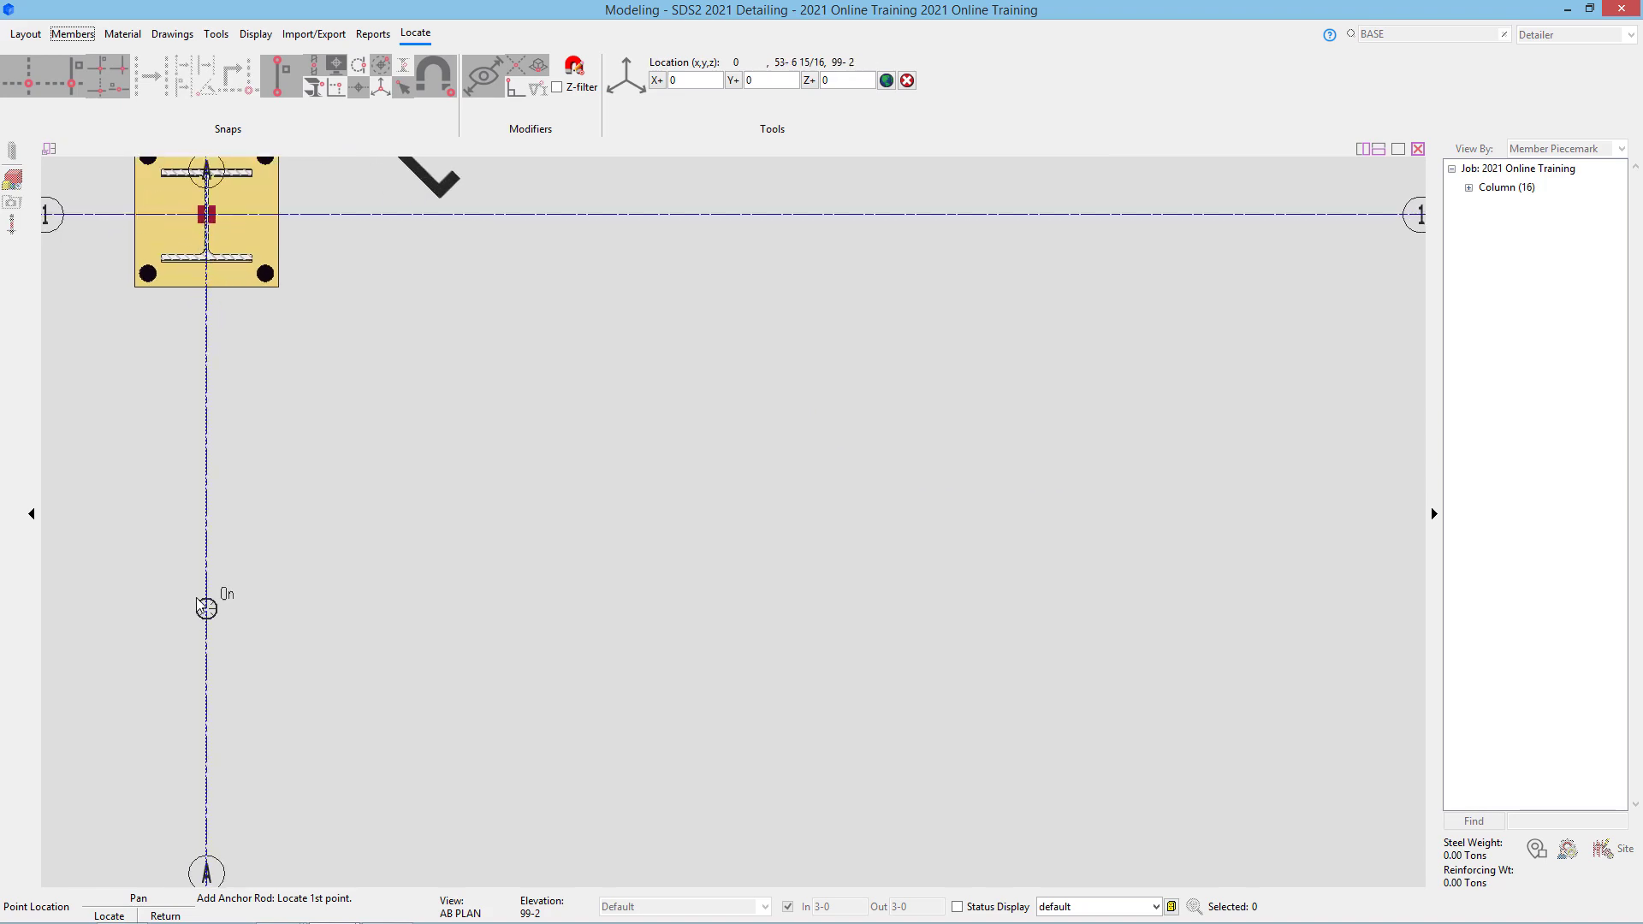
{"action": "scroll", "coordinate": [172, 380], "scroll_direction": "up", "scroll_amount": 5}
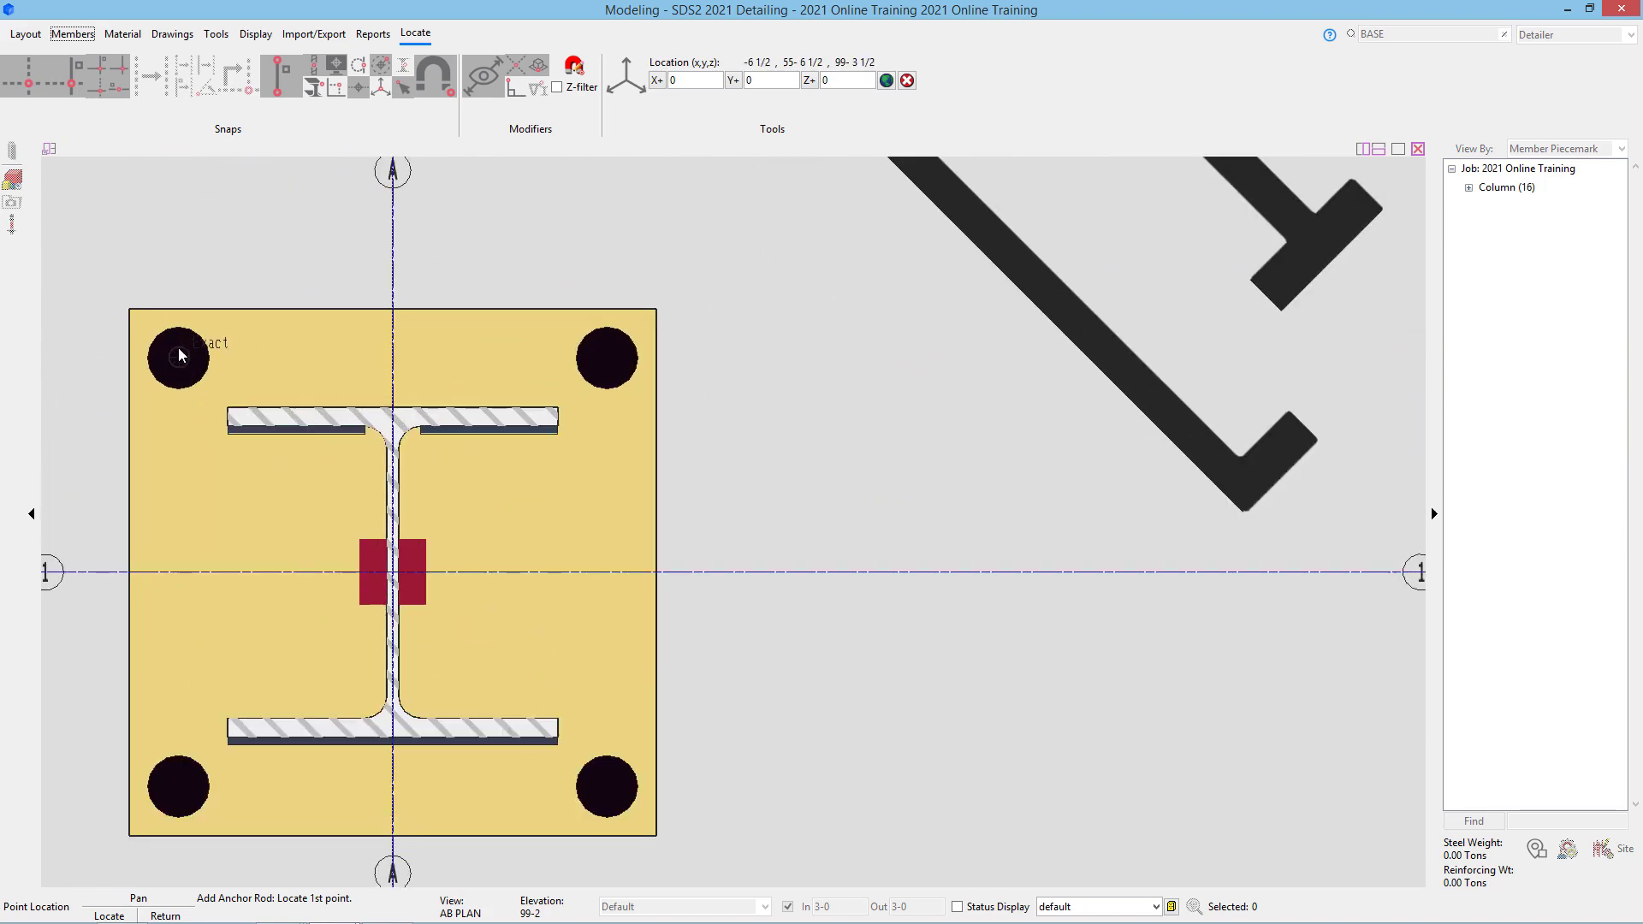
{"action": "left_click", "coordinate": [181, 356]}
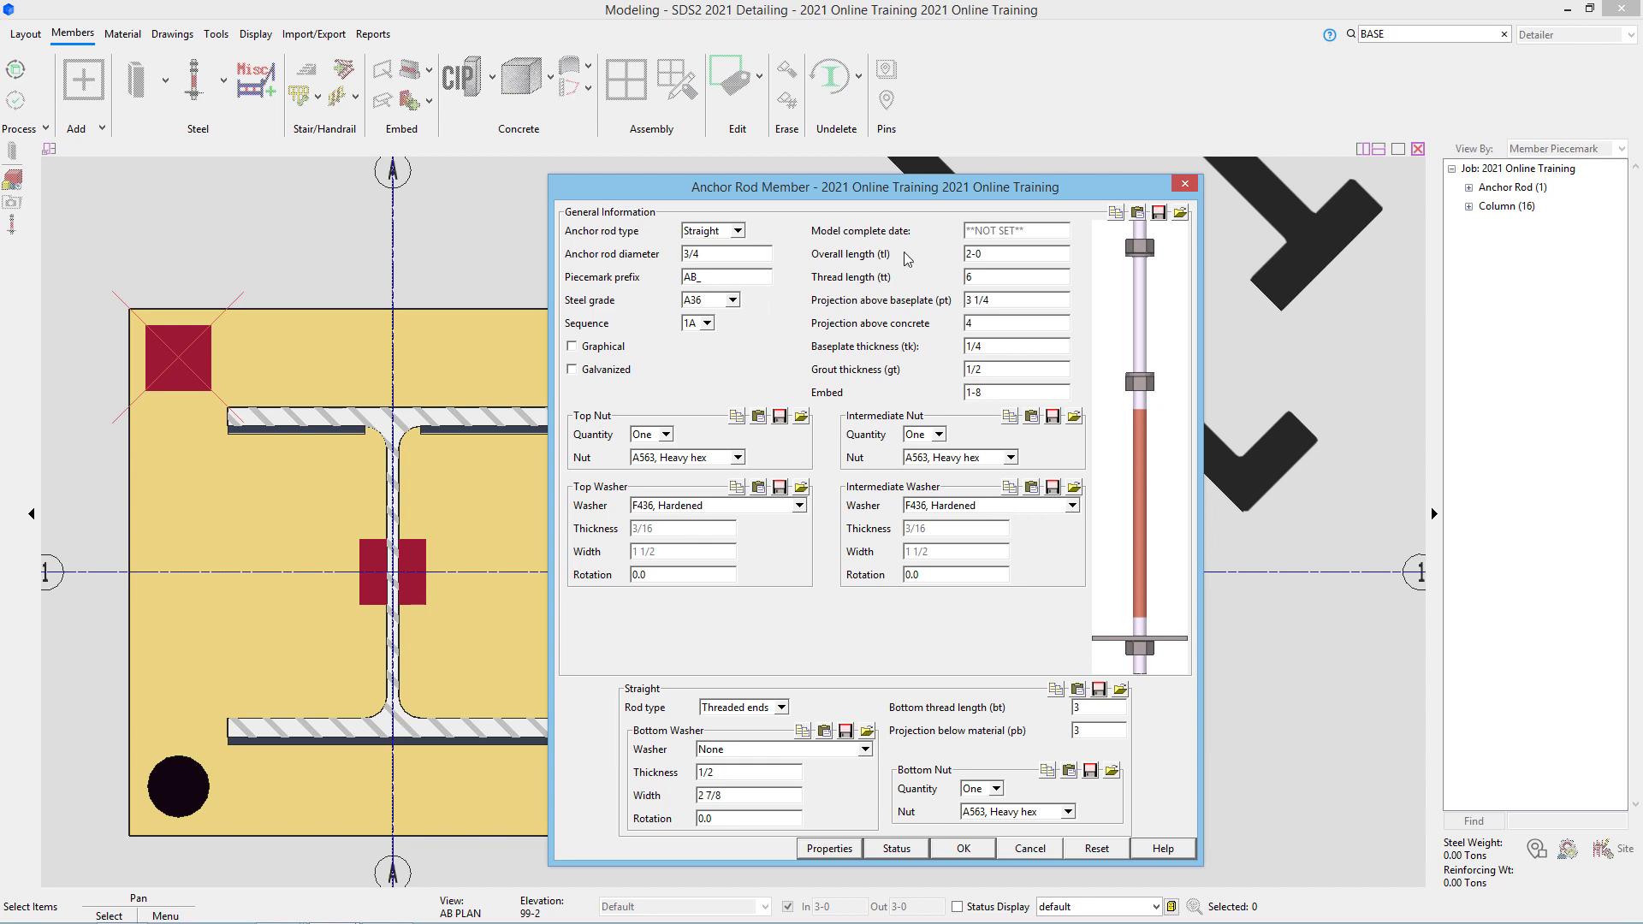
Step: Set the anchor rod's overall length to 1-6, thread length to 3 and projection above the base plate to 3
{"action": "key", "text": "Tab"}
{"action": "type", "text": "1-6"}
{"action": "key", "text": "Tab"}
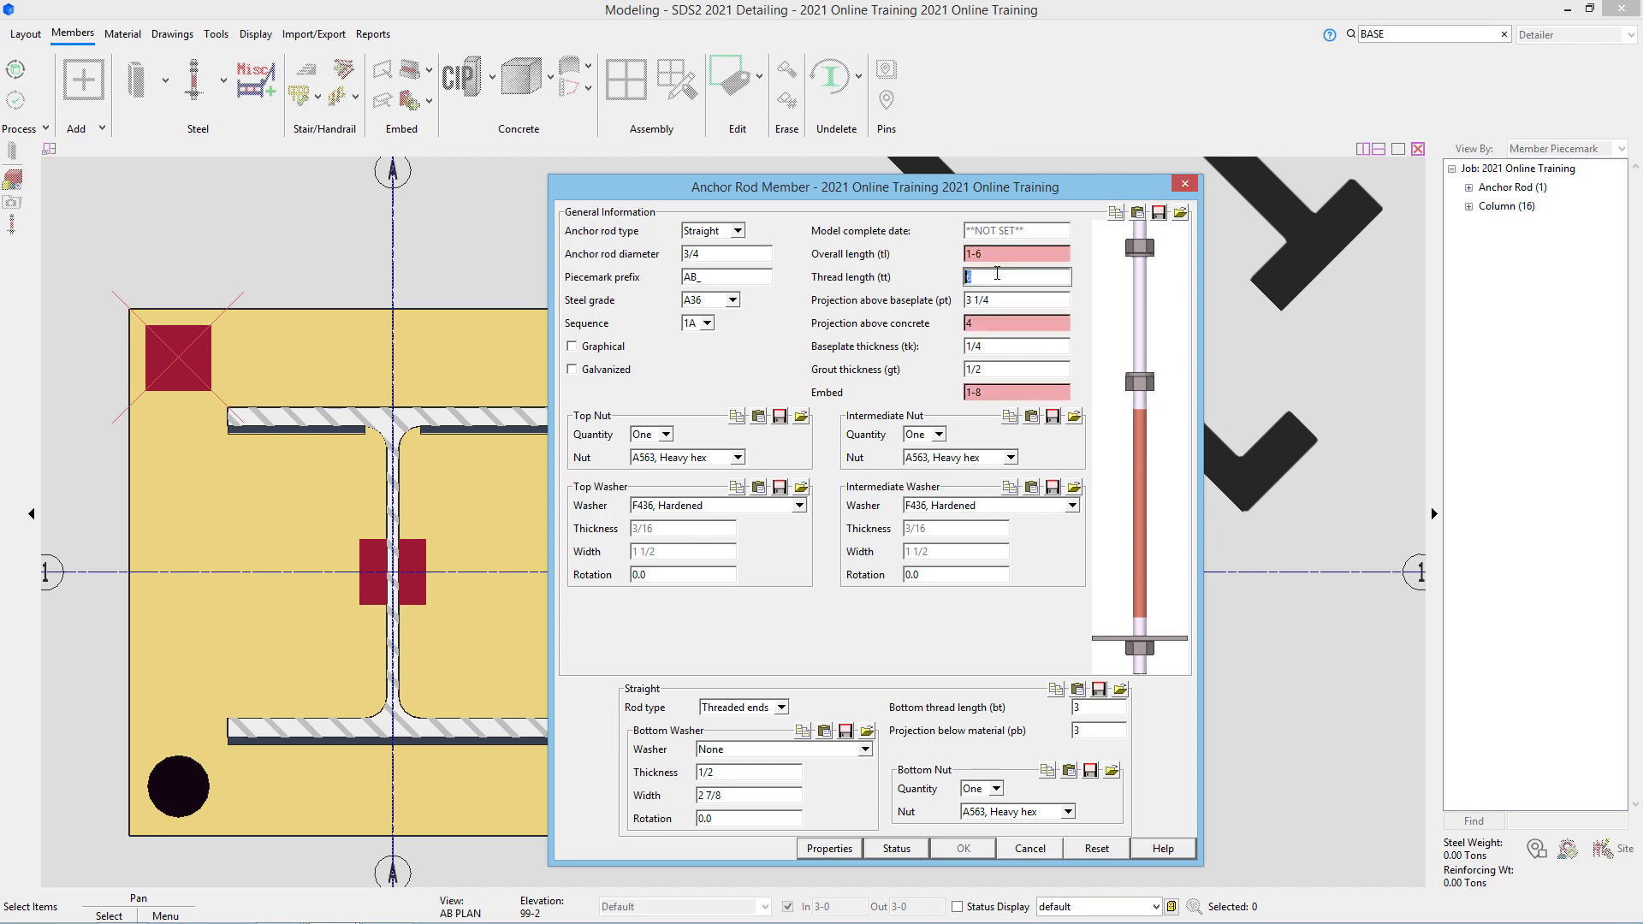
{"action": "type", "text": "3"}
{"action": "key", "text": "Tab"}
{"action": "type", "text": "3"}
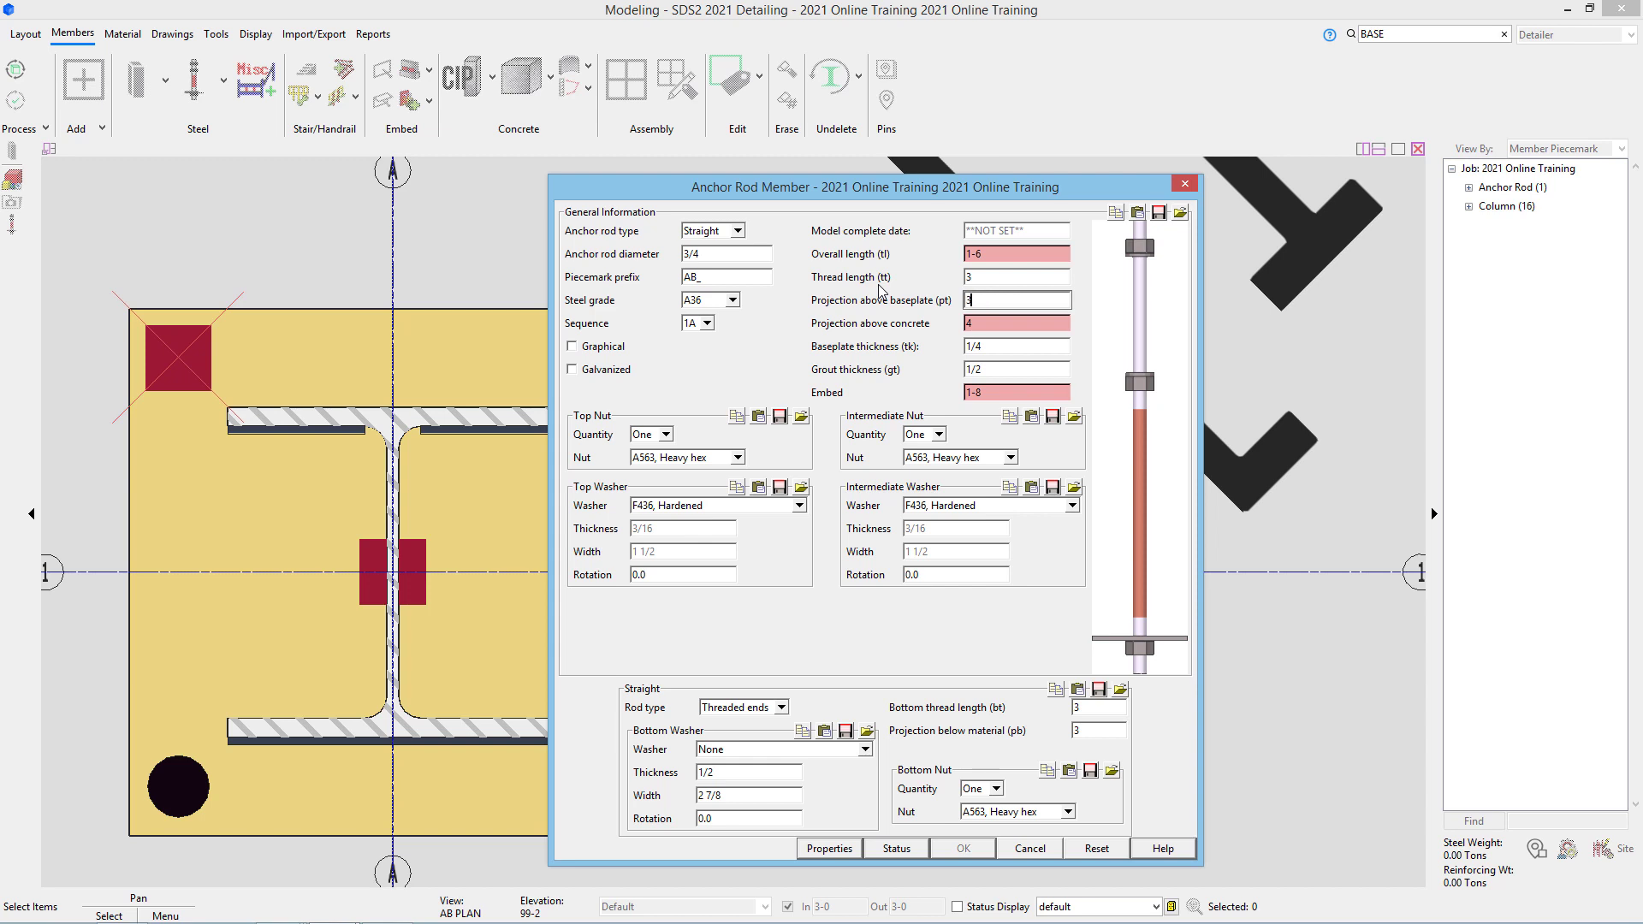
{"action": "key", "text": "Tab"}
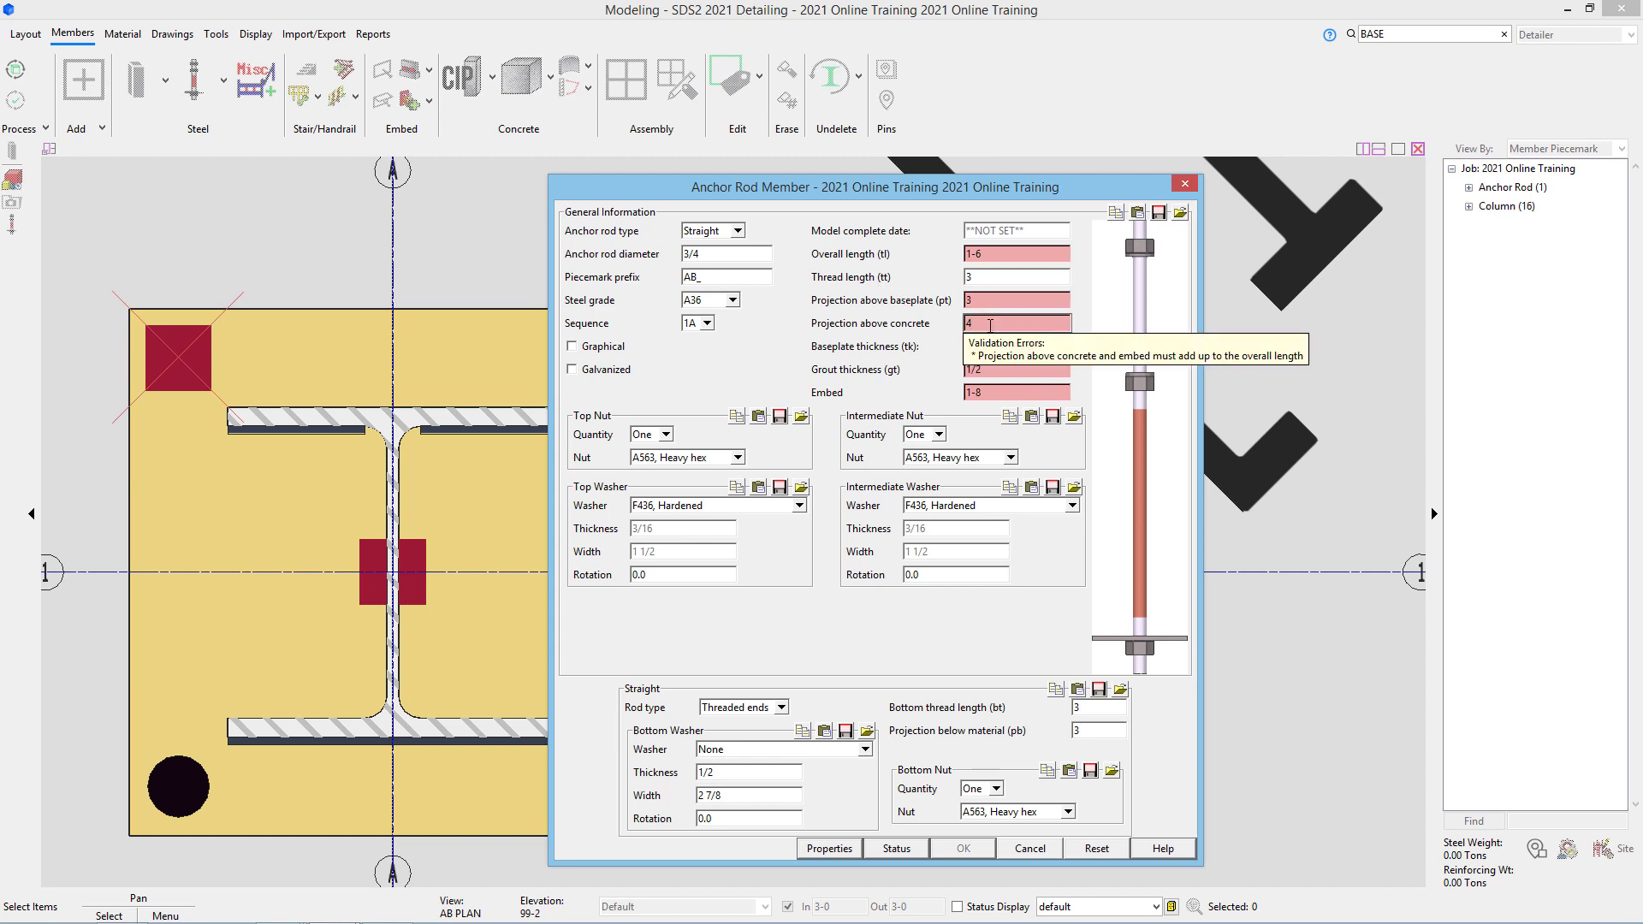
Step: Set the anchor rod's projection above concrete to 4 1/2, base plate thickness to 1 1/2 and grout thickness to 0
{"action": "double_click", "coordinate": [990, 325]}
{"action": "type", "text": "4.5"}
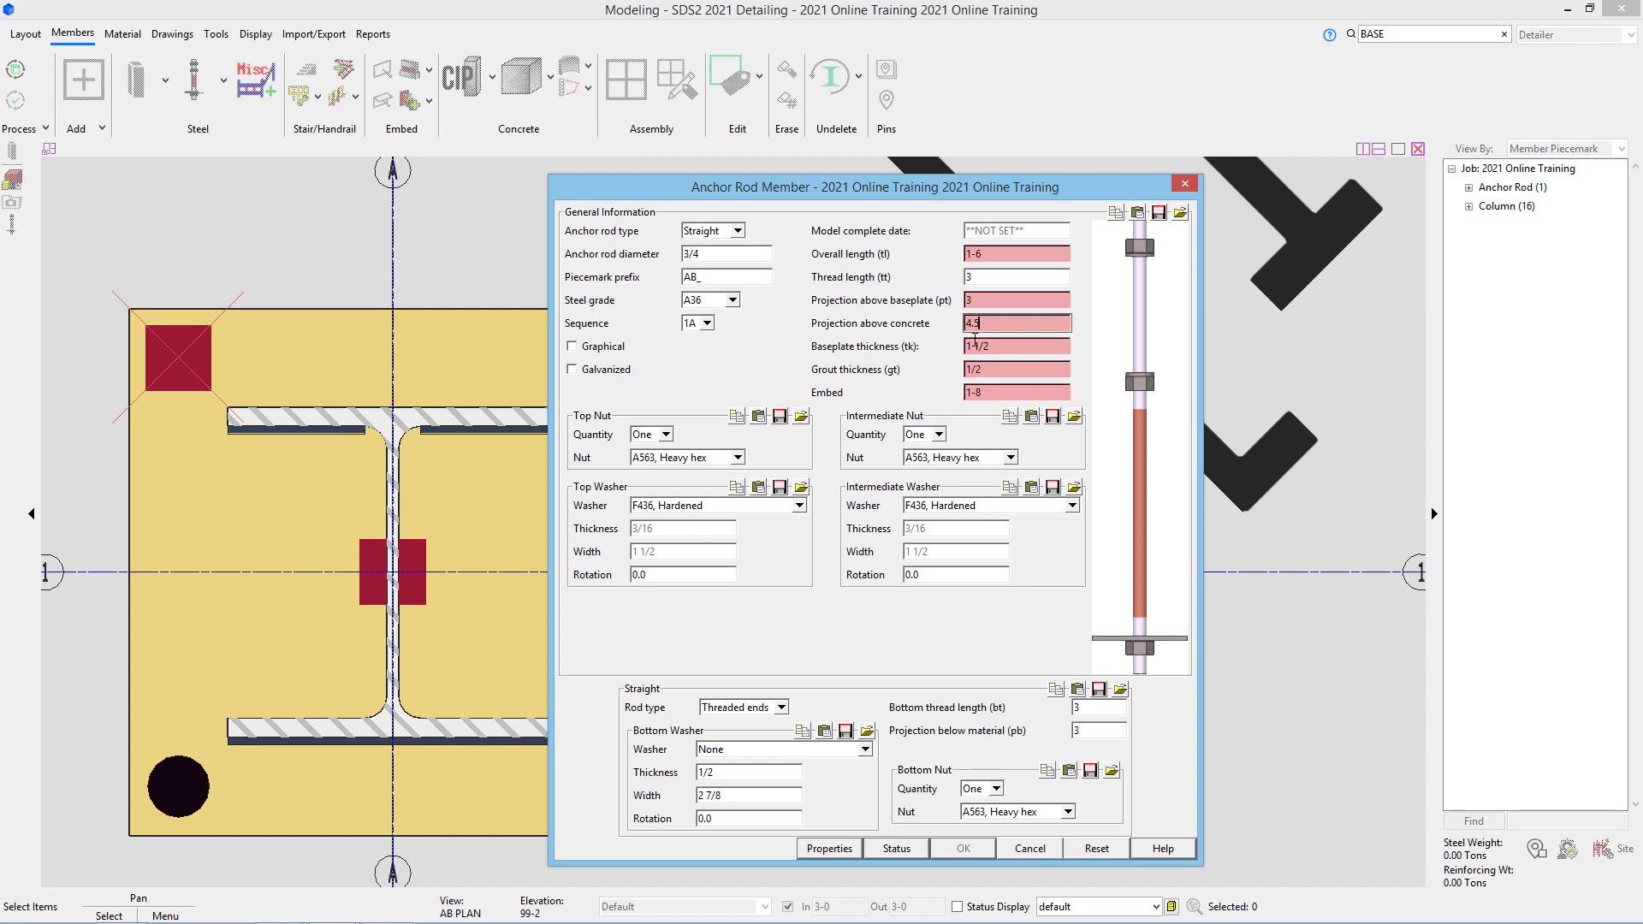
{"action": "mouse_move", "coordinate": [980, 344]}
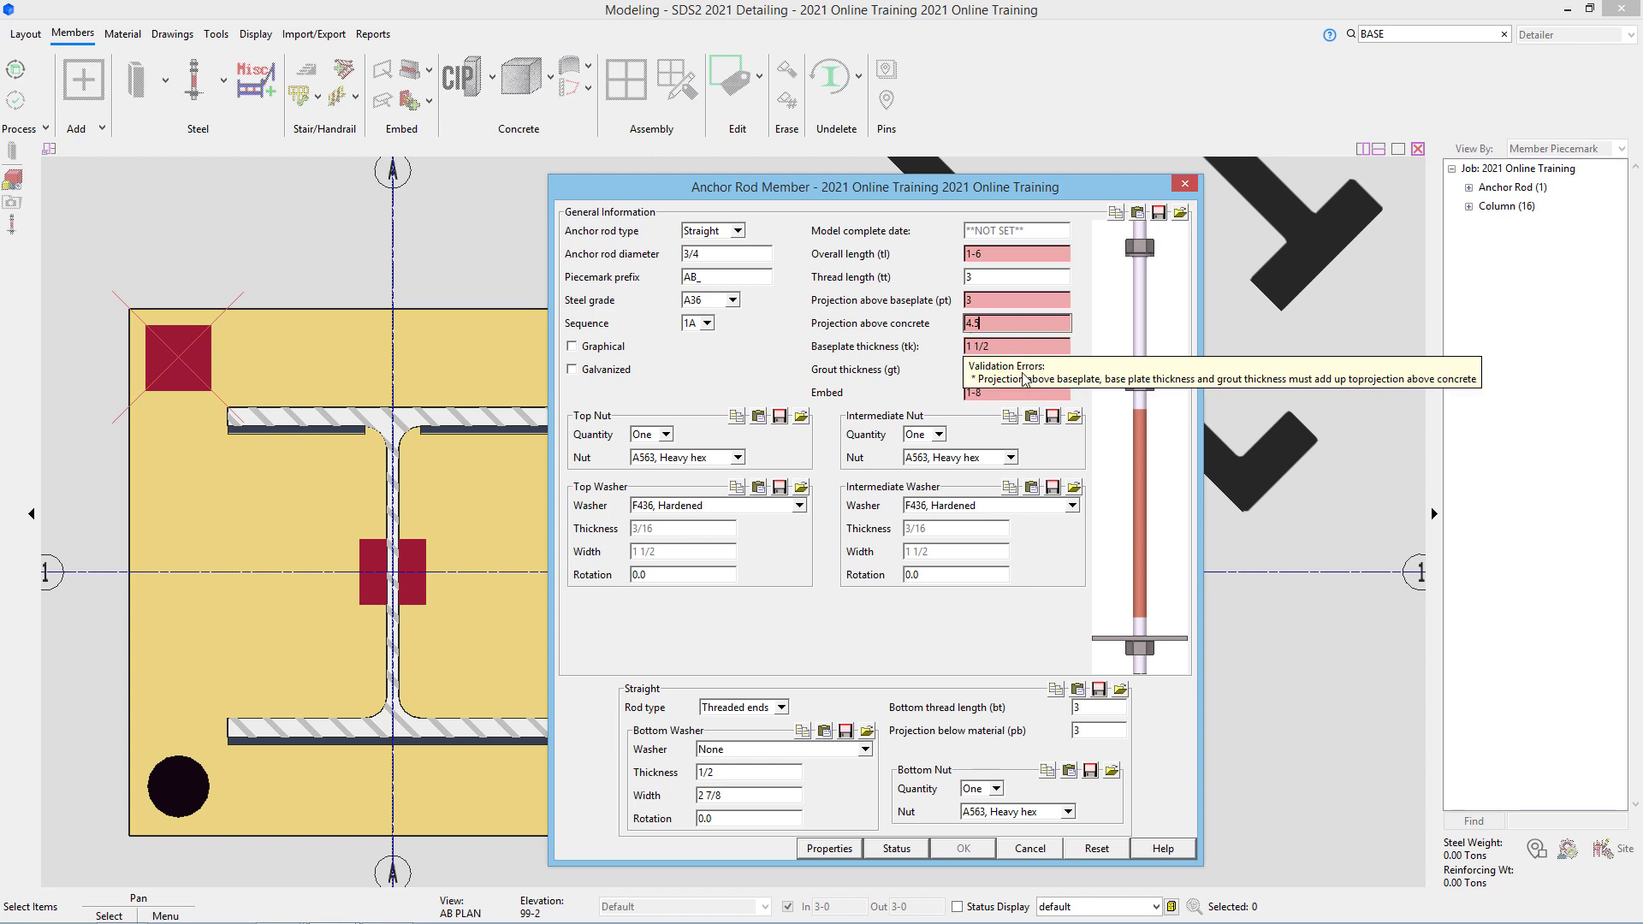
{"action": "left_click", "coordinate": [985, 369]}
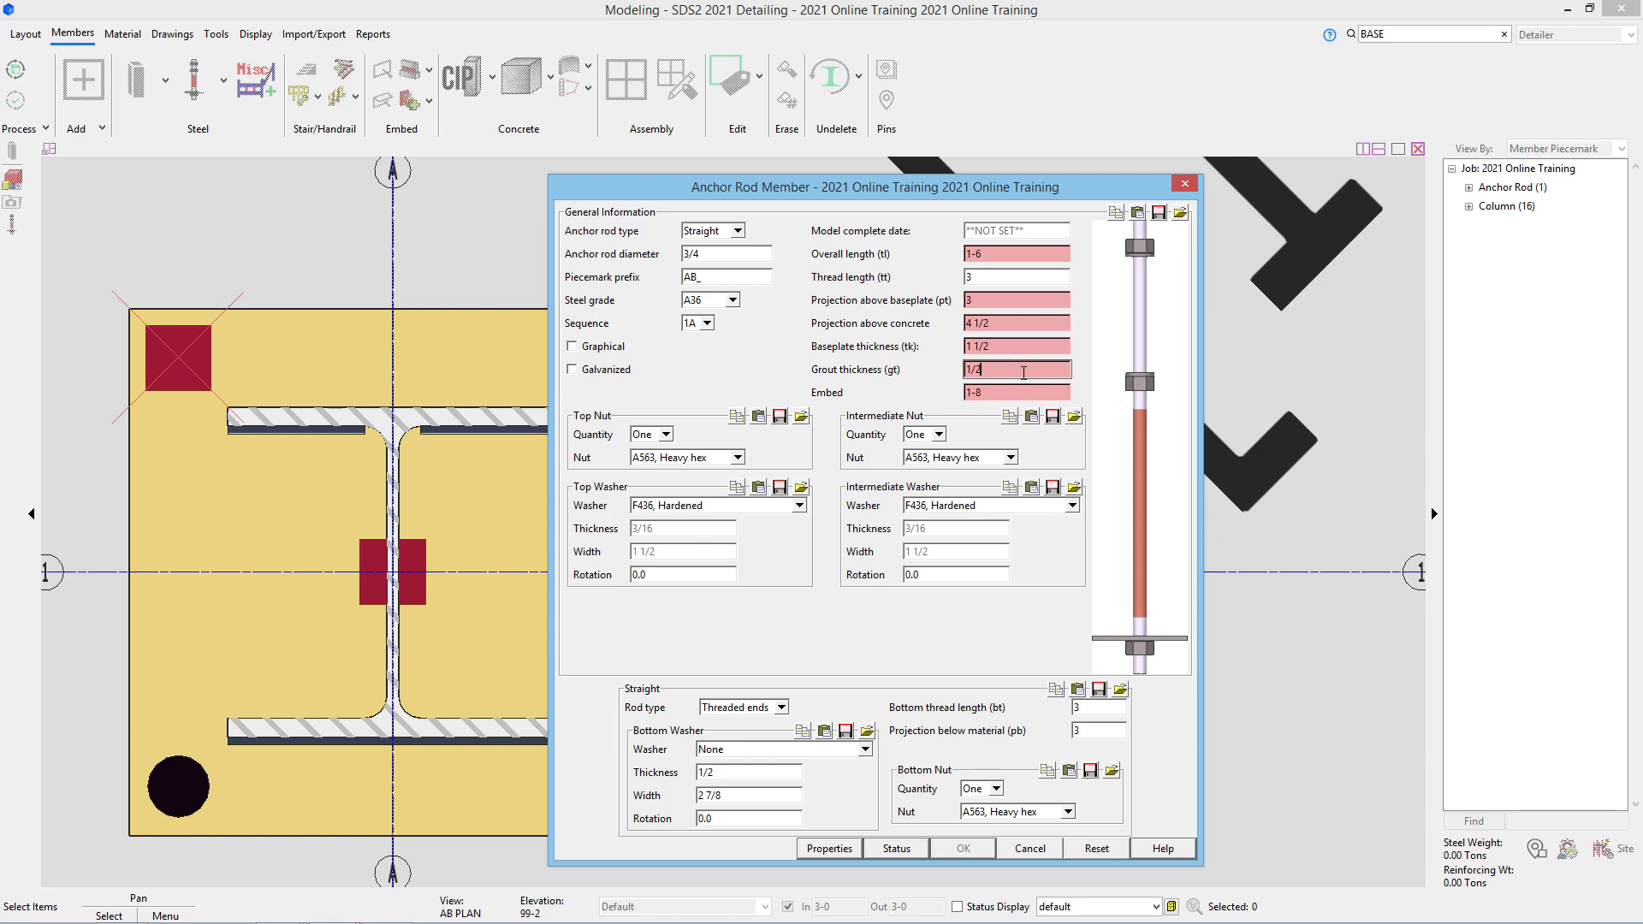
{"action": "left_click_drag", "start_coordinate": [1024, 374], "coordinate": [916, 378]}
{"action": "type", "text": "0"}
{"action": "left_click", "coordinate": [1057, 351]}
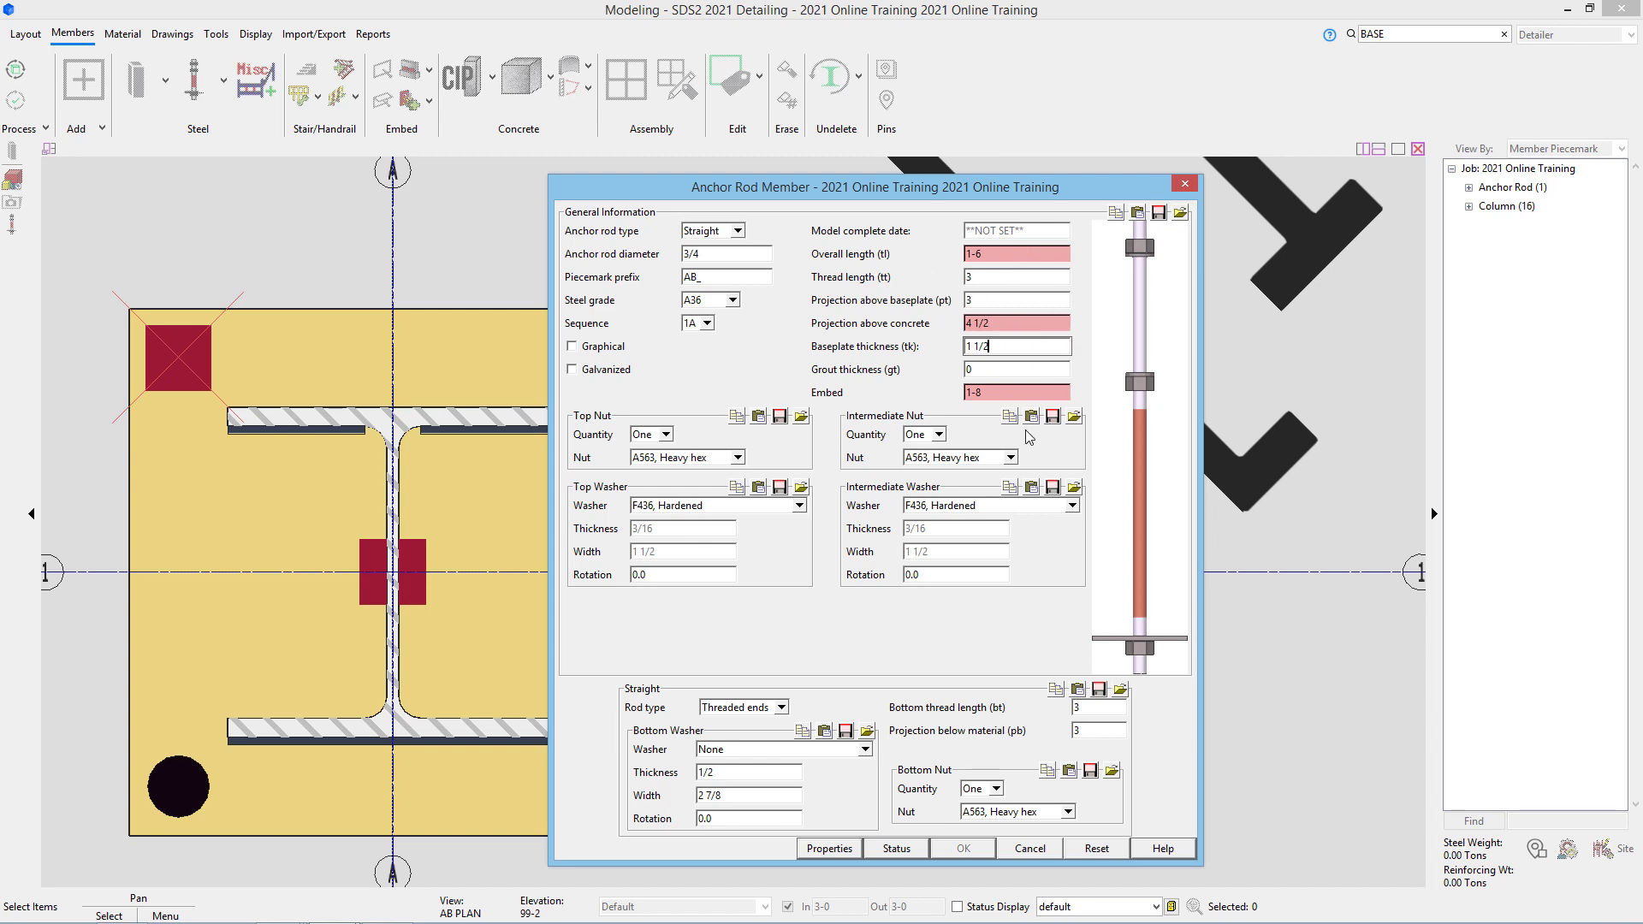
Step: Set the anchor rod's embed to 1-1 1/2 and discard the new member
{"action": "double_click", "coordinate": [1042, 392]}
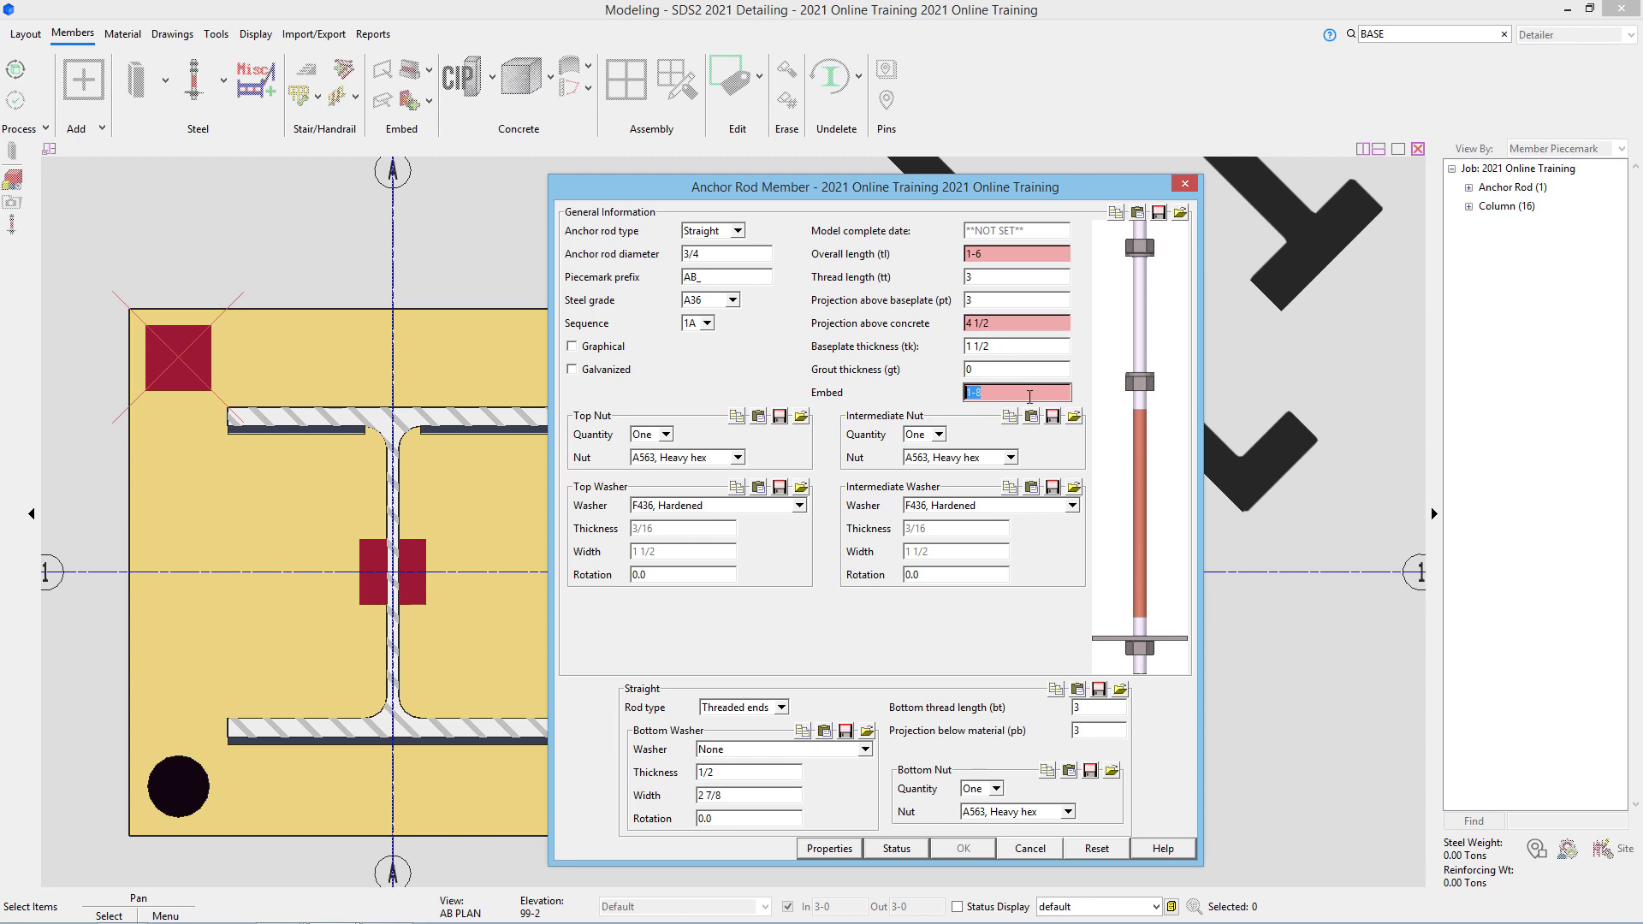
{"action": "mouse_move", "coordinate": [1018, 398]}
{"action": "type", "text": "1-1 1/2"}
{"action": "left_click", "coordinate": [1023, 368]}
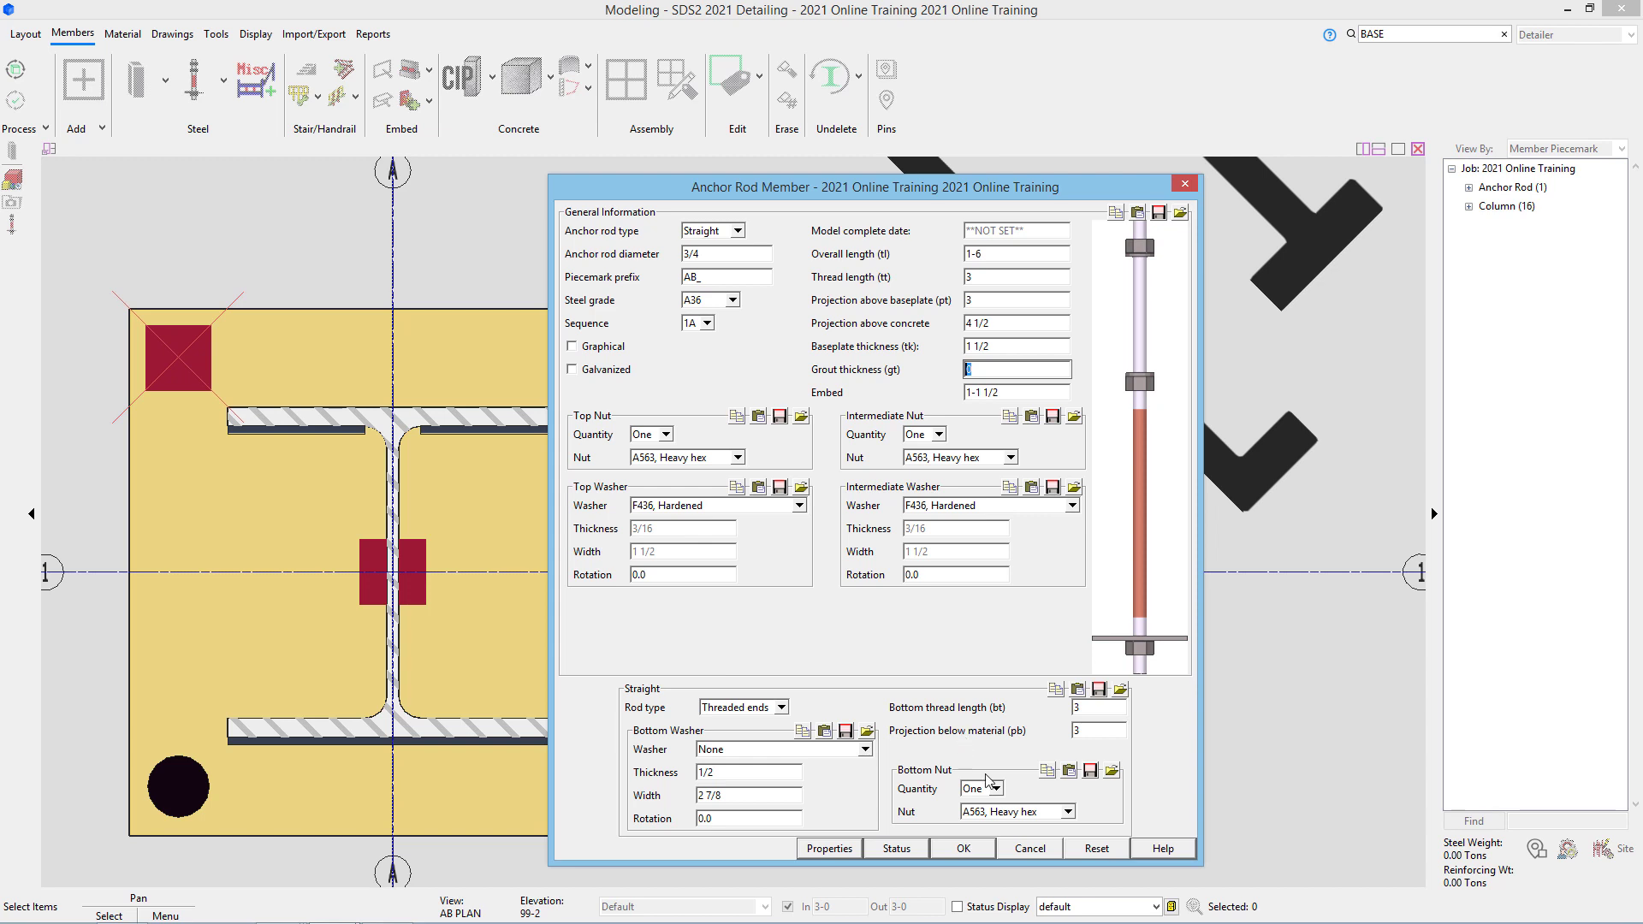
{"action": "key", "text": "Tab"}
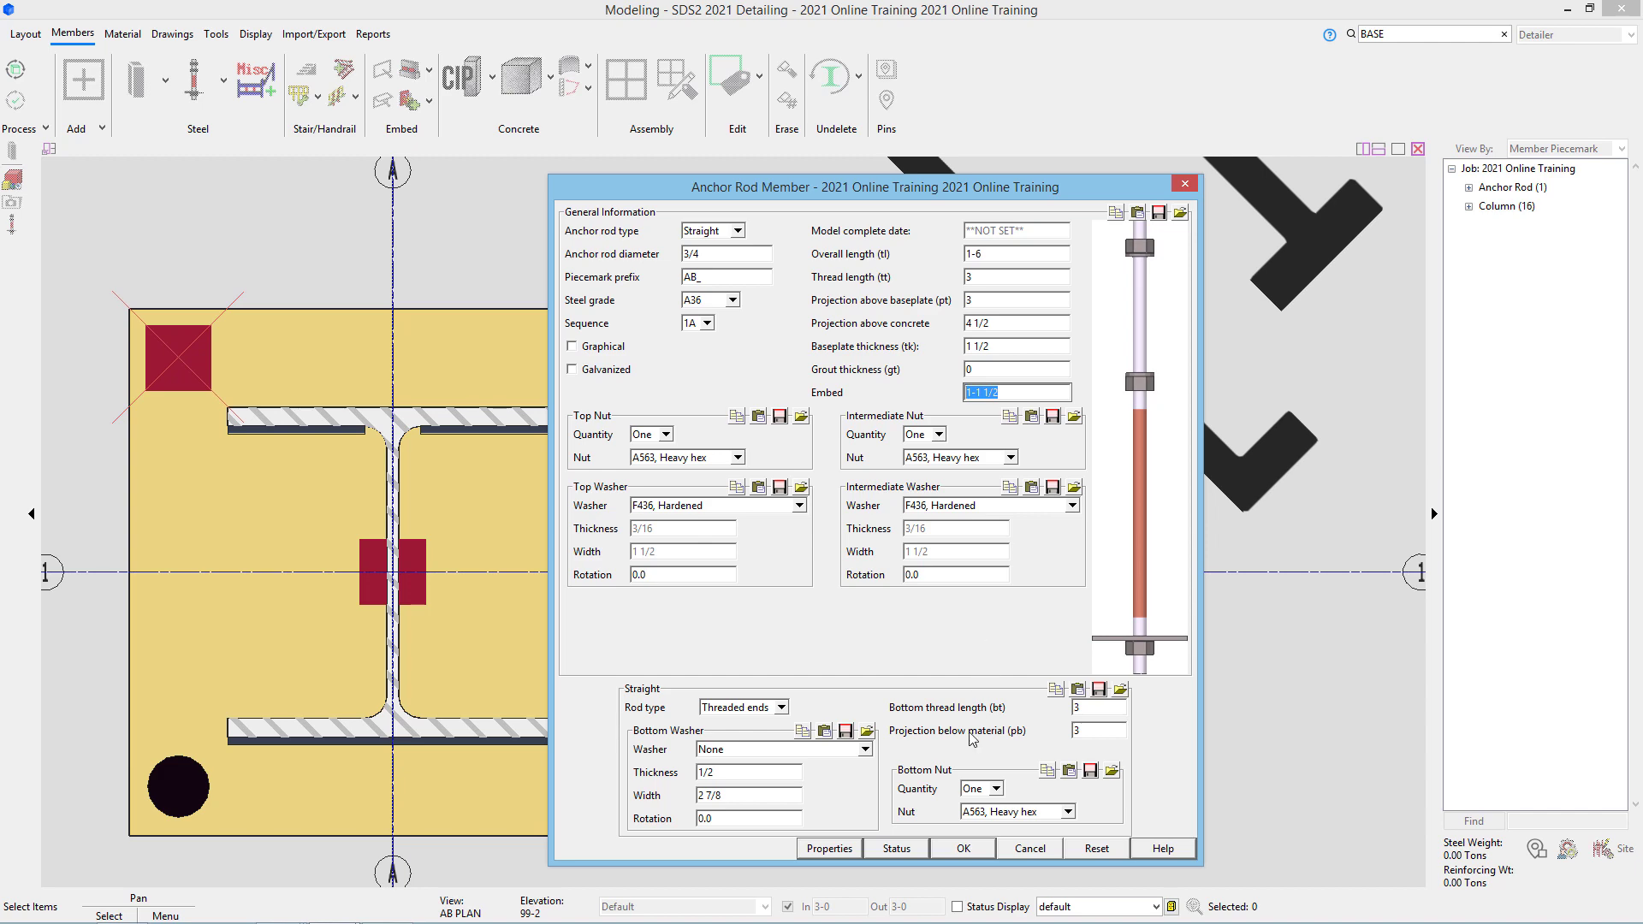
{"action": "left_click", "coordinate": [1024, 849]}
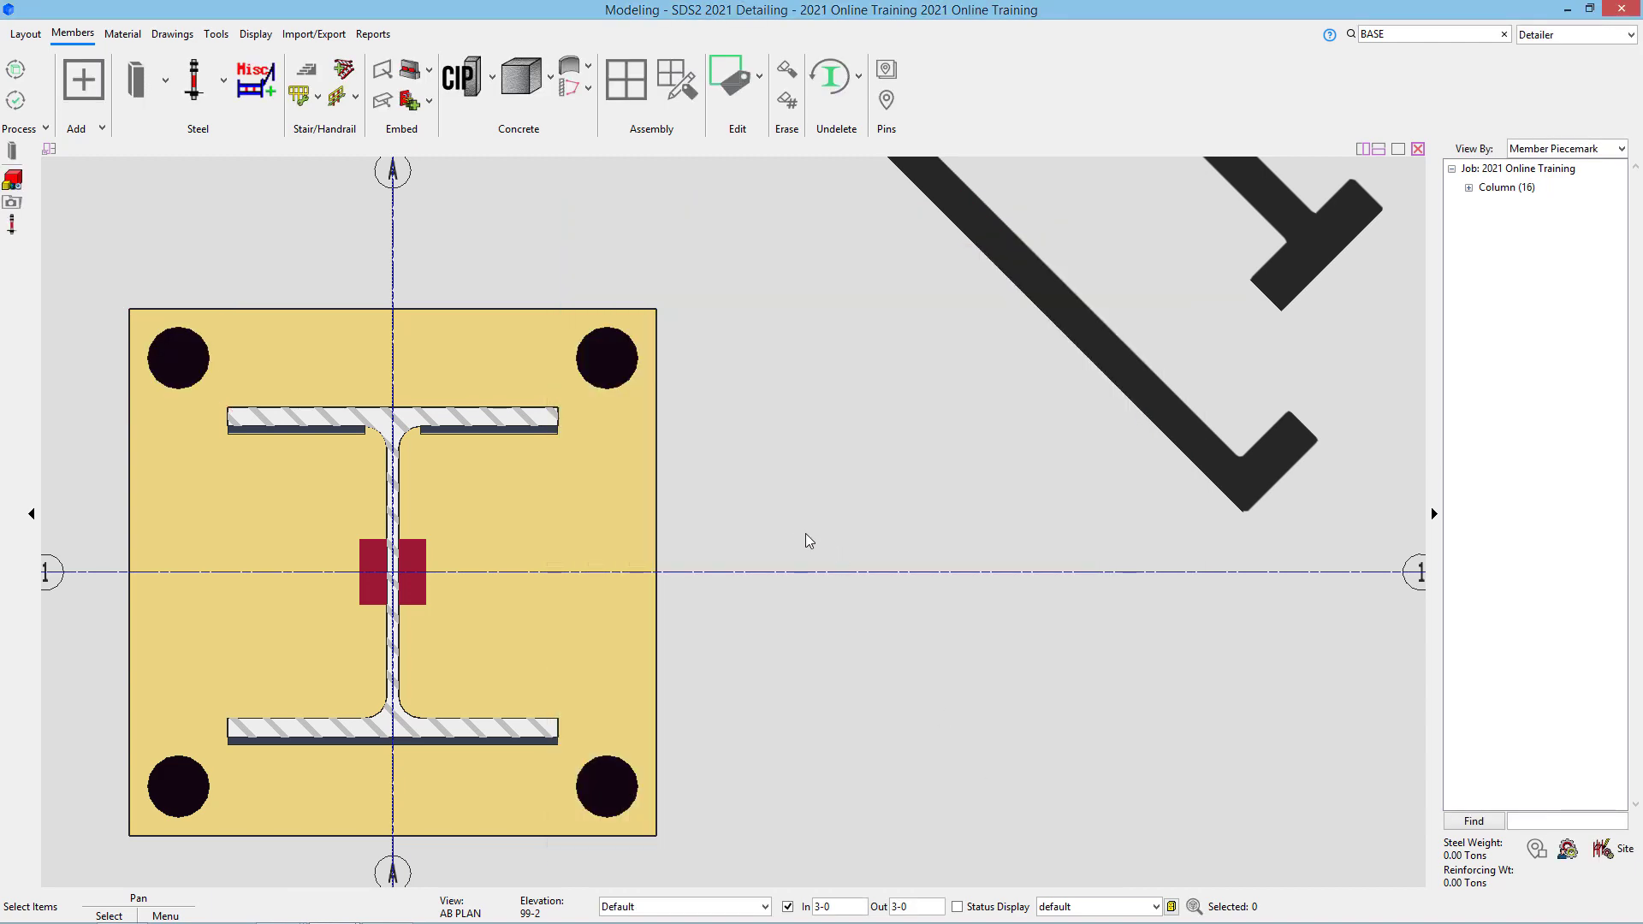
Step: Open the Modeling_Detailer ribbon configuration of the Detailer (Modeling) role for editing
{"action": "left_click", "coordinate": [1569, 38]}
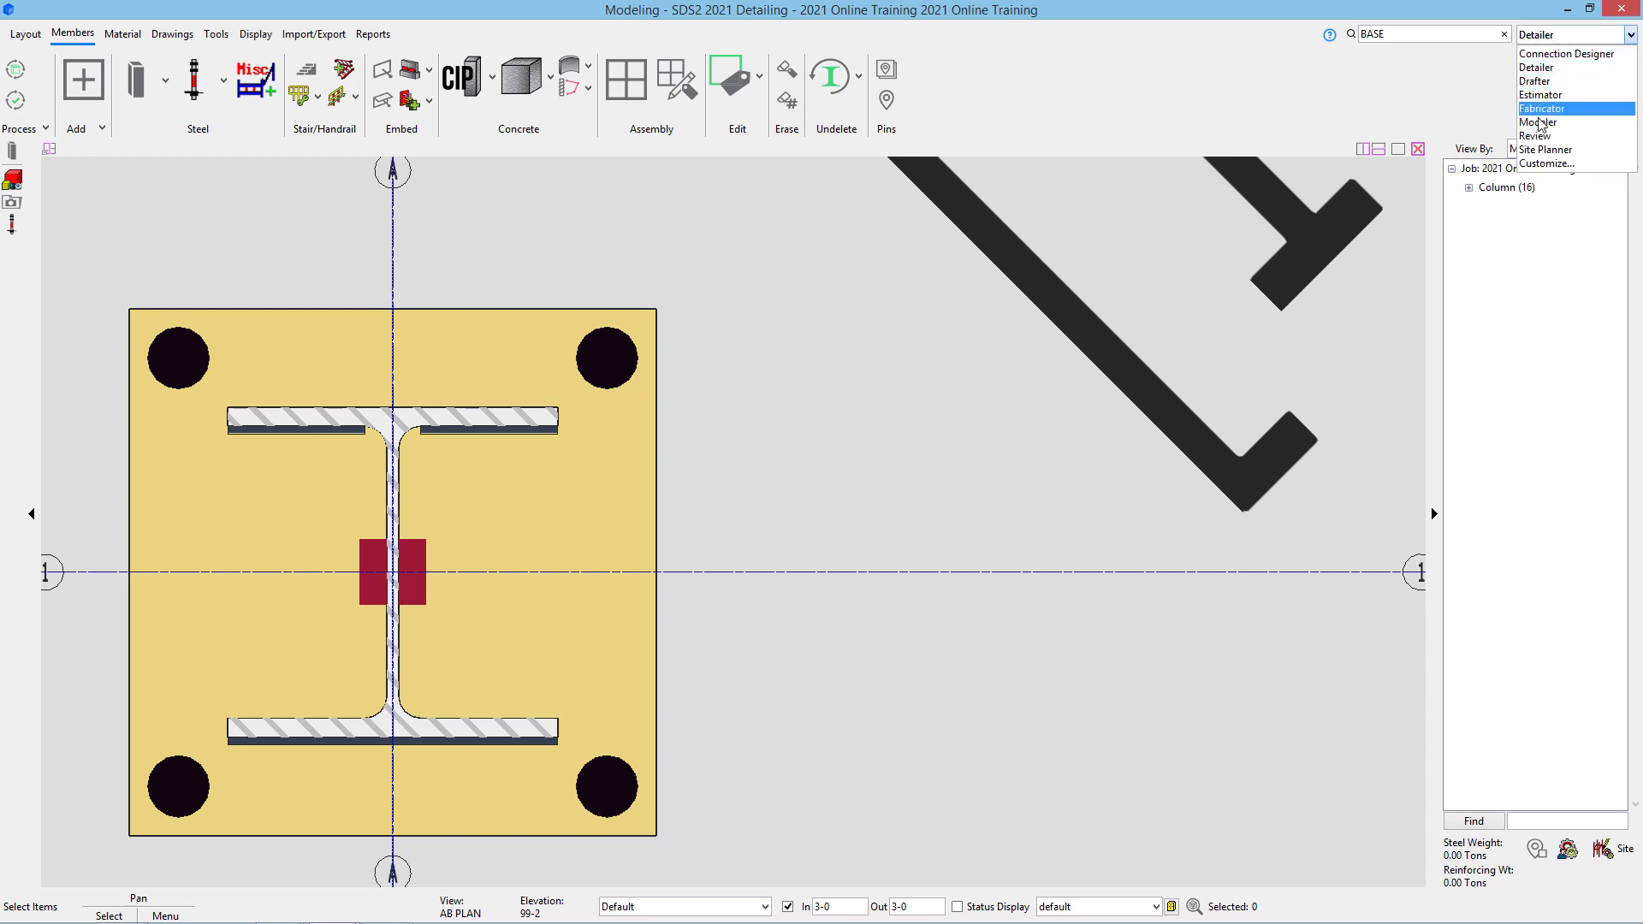
{"action": "left_click", "coordinate": [1547, 162]}
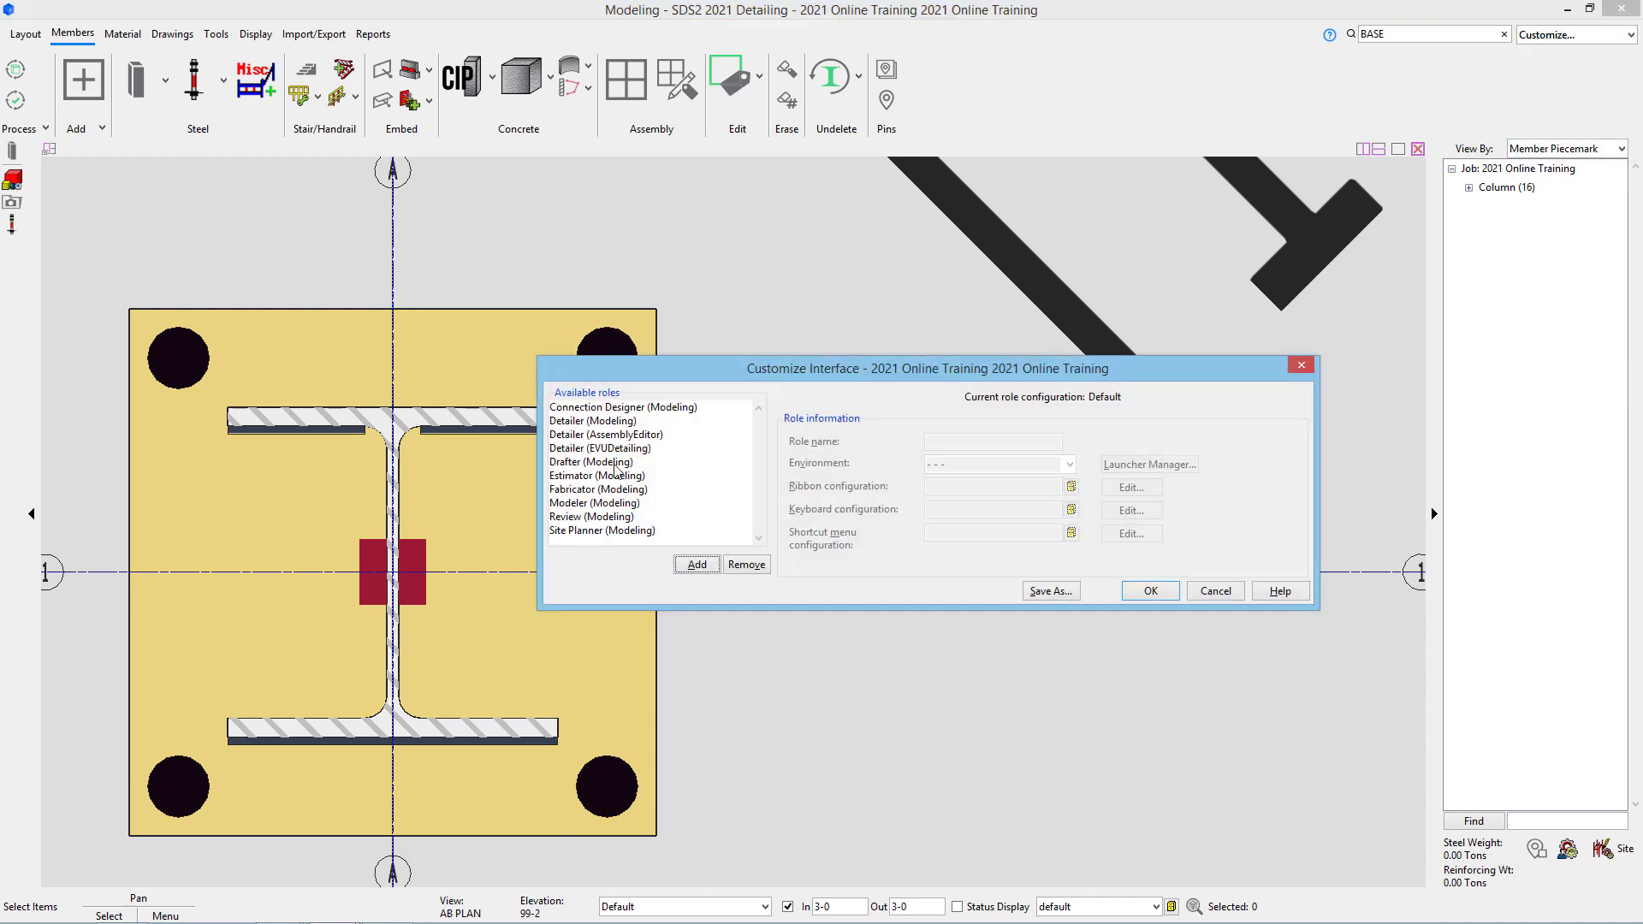
{"action": "left_click", "coordinate": [567, 421]}
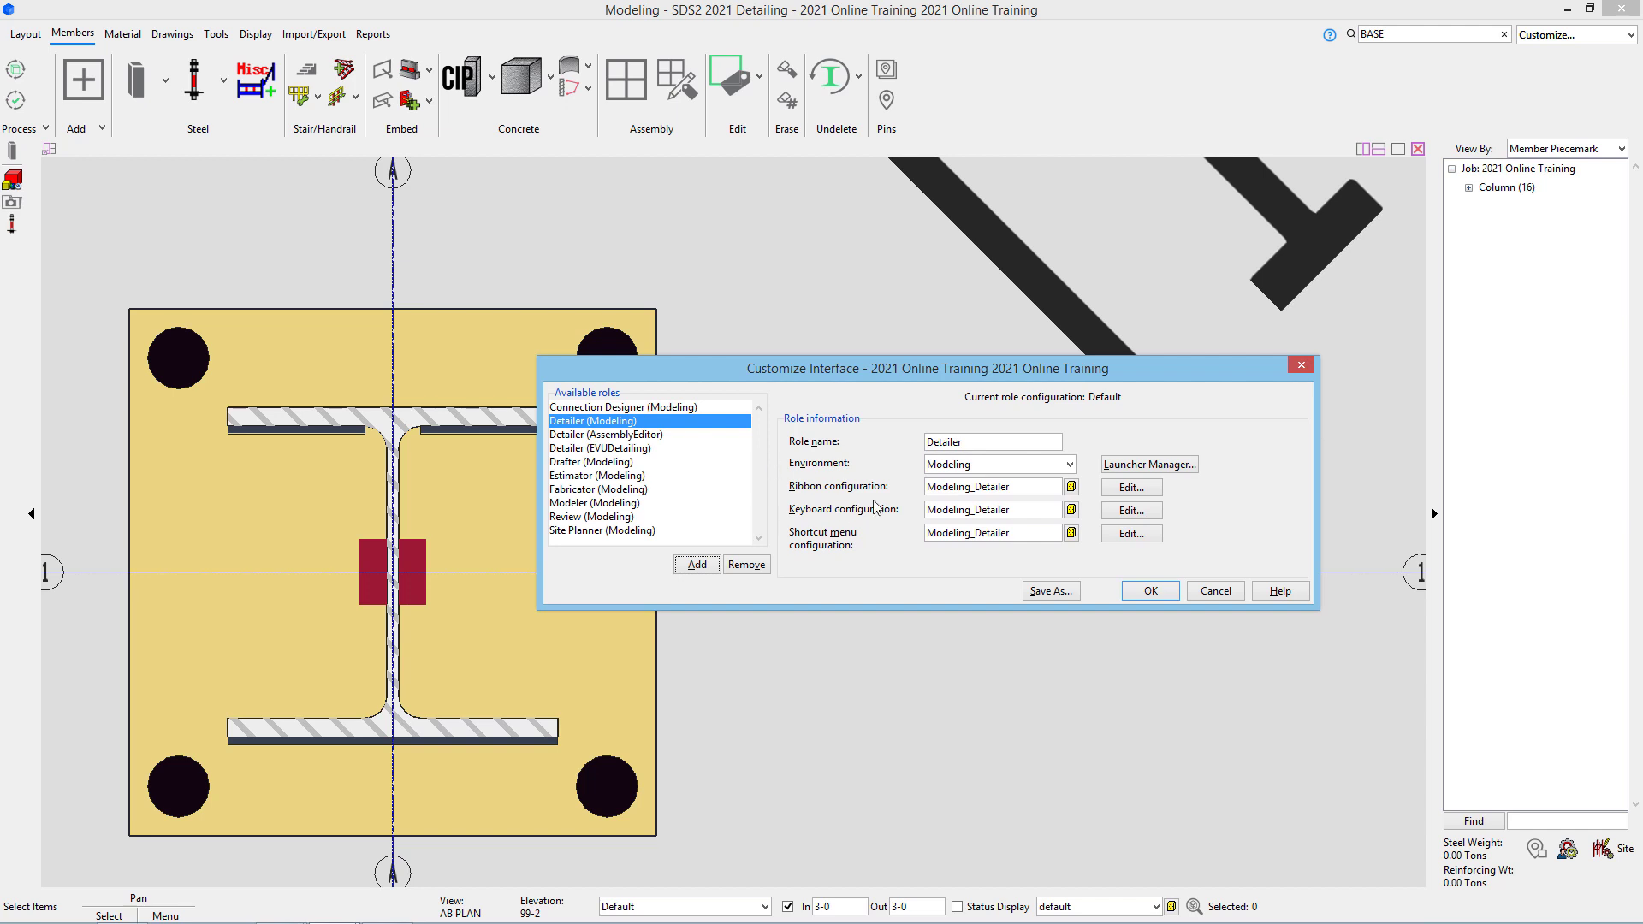
{"action": "left_click", "coordinate": [1152, 487]}
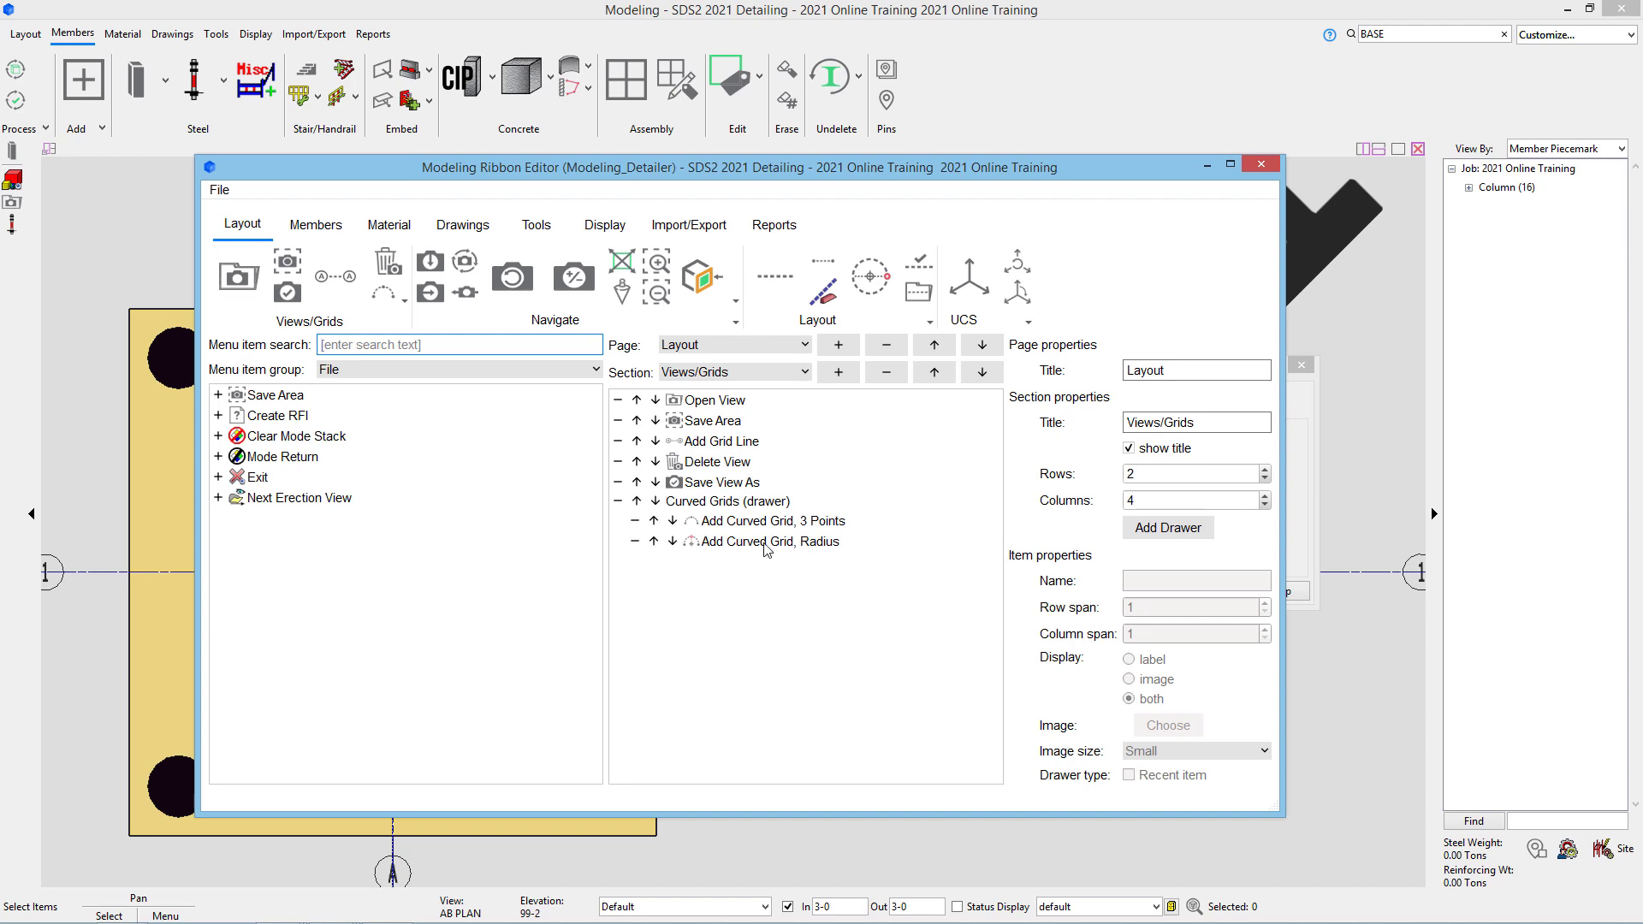
Step: Choose the Steel section of the Members page as the part of the ribbon configuration to edit
{"action": "left_click", "coordinate": [328, 234]}
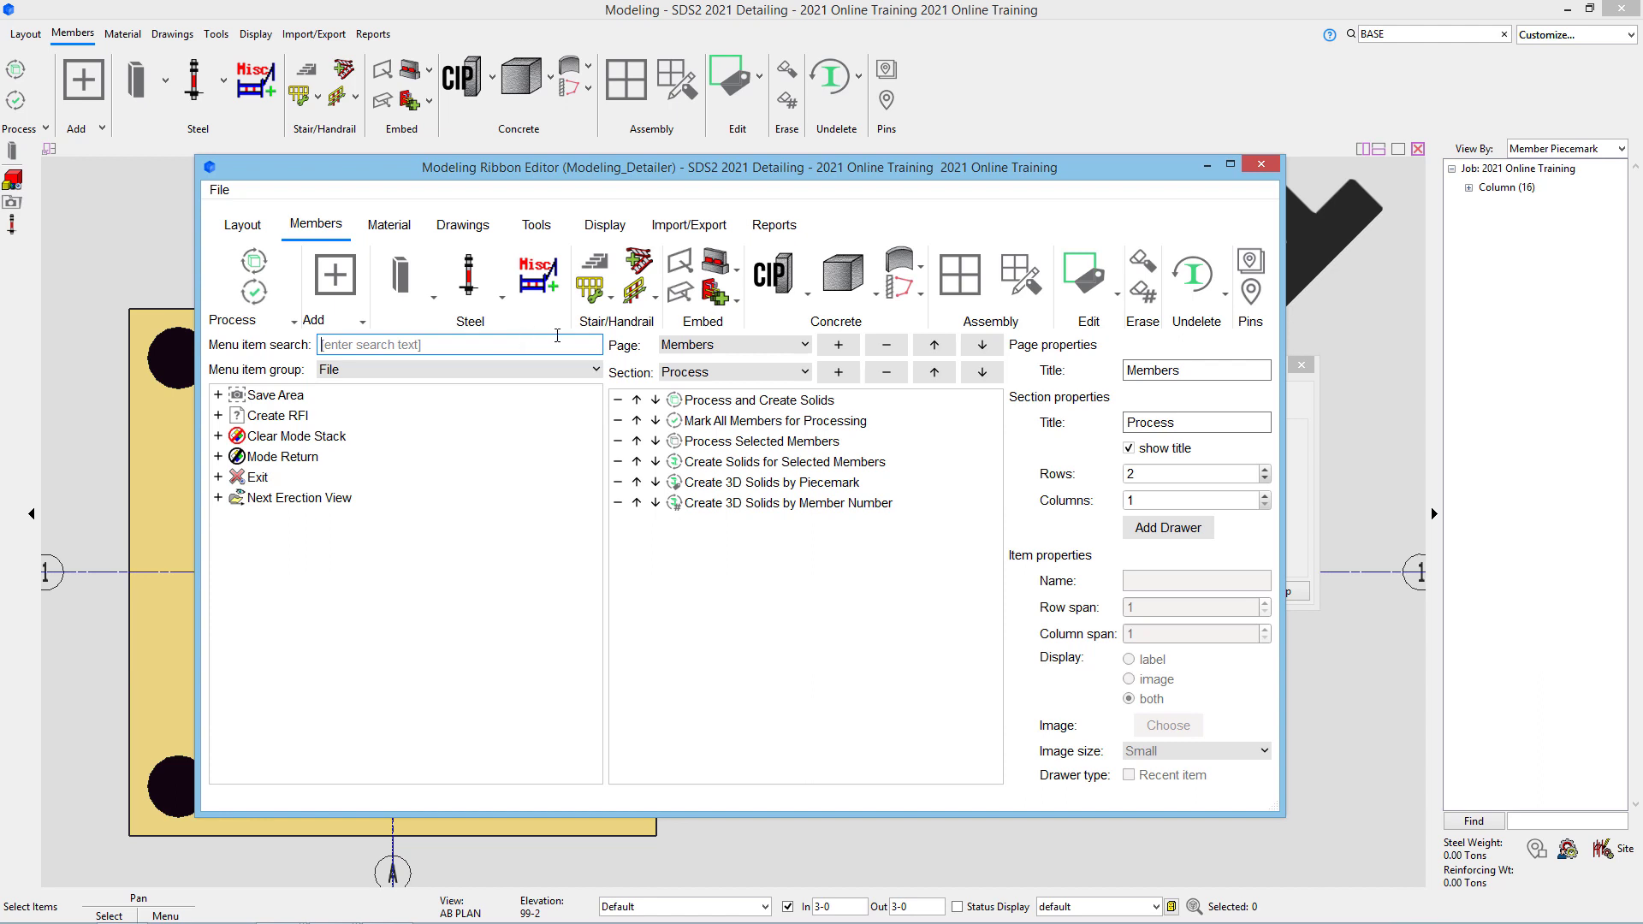
{"action": "left_click", "coordinate": [681, 375]}
{"action": "left_click", "coordinate": [682, 381]}
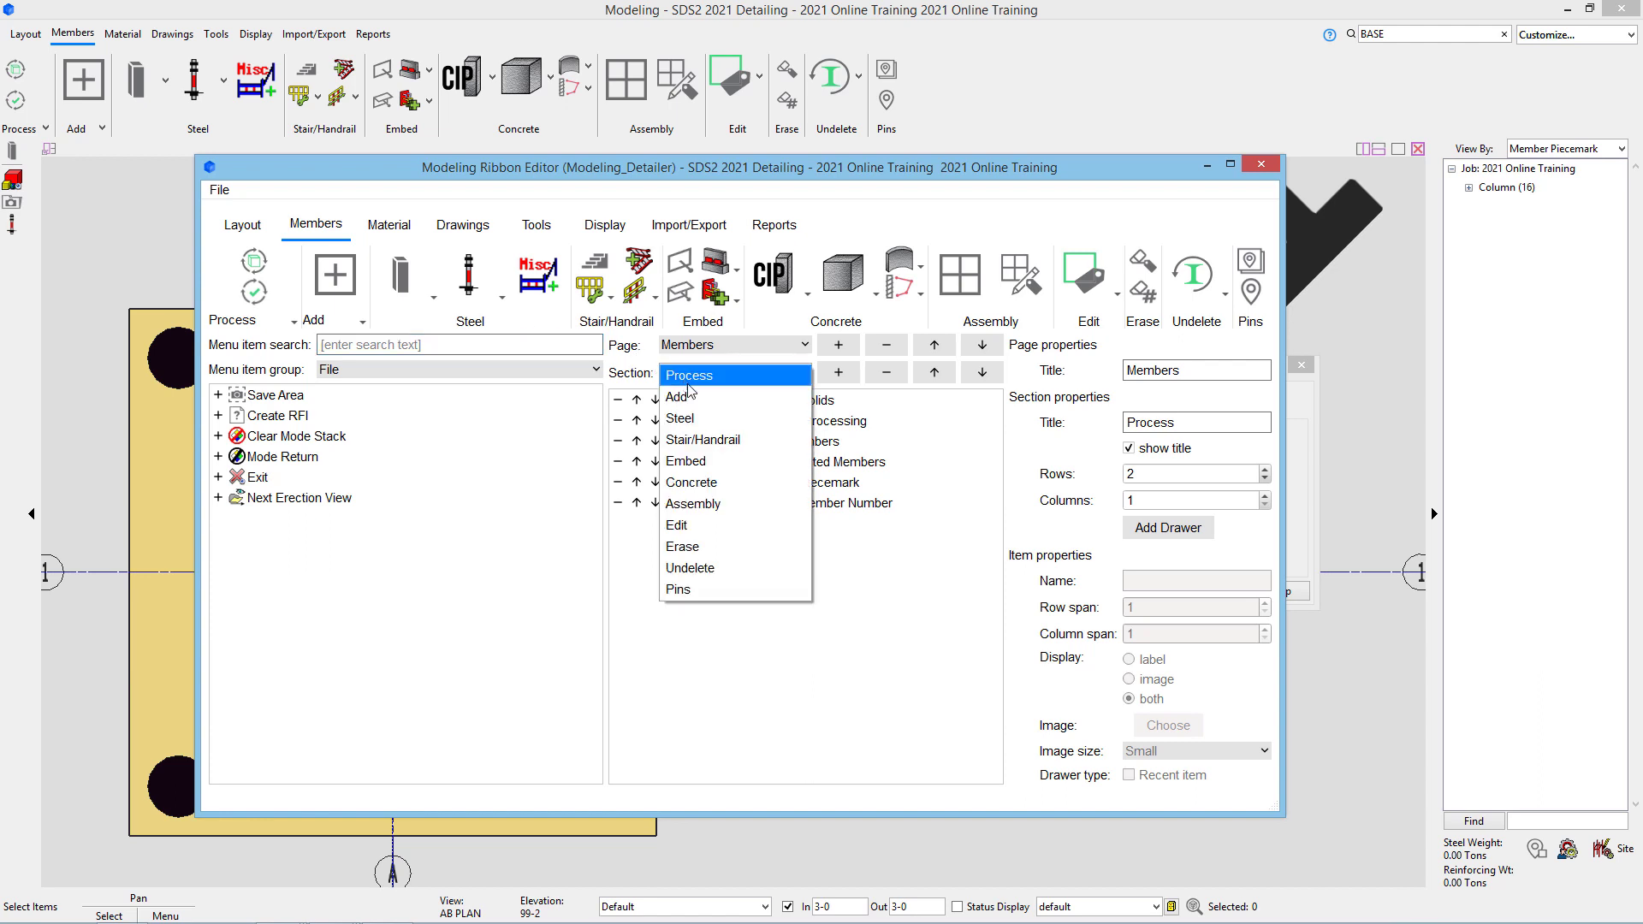
{"action": "left_click", "coordinate": [698, 421]}
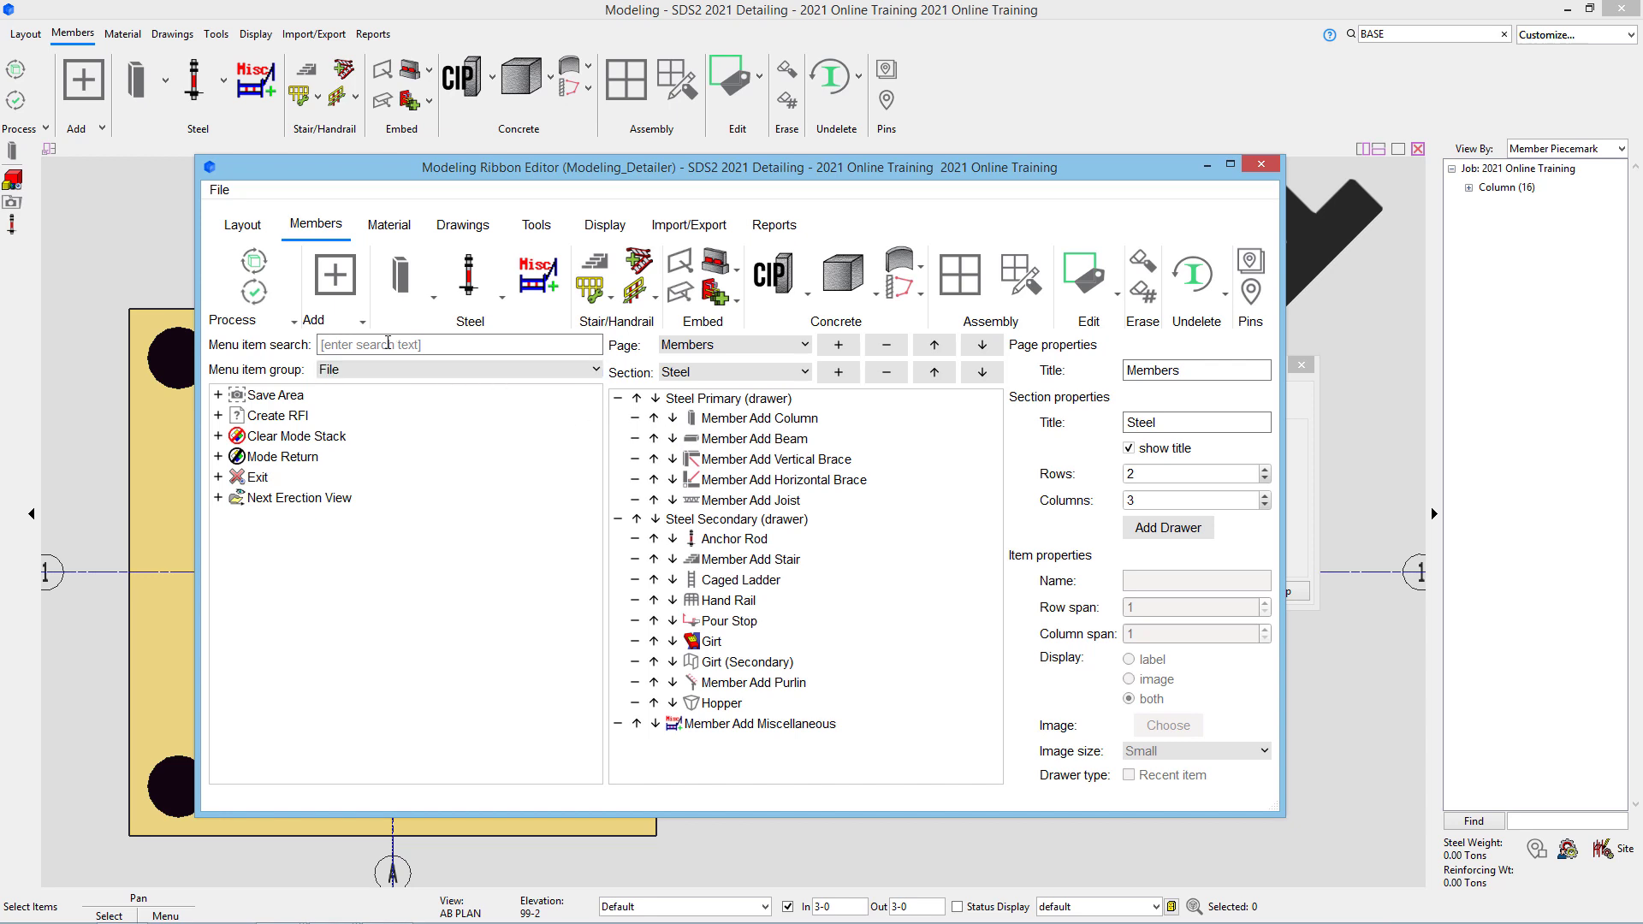
Step: Search the menu items for "anchor" and add the Anchor Rod Tool at the end of the Steel section
{"action": "key", "text": "Tab"}
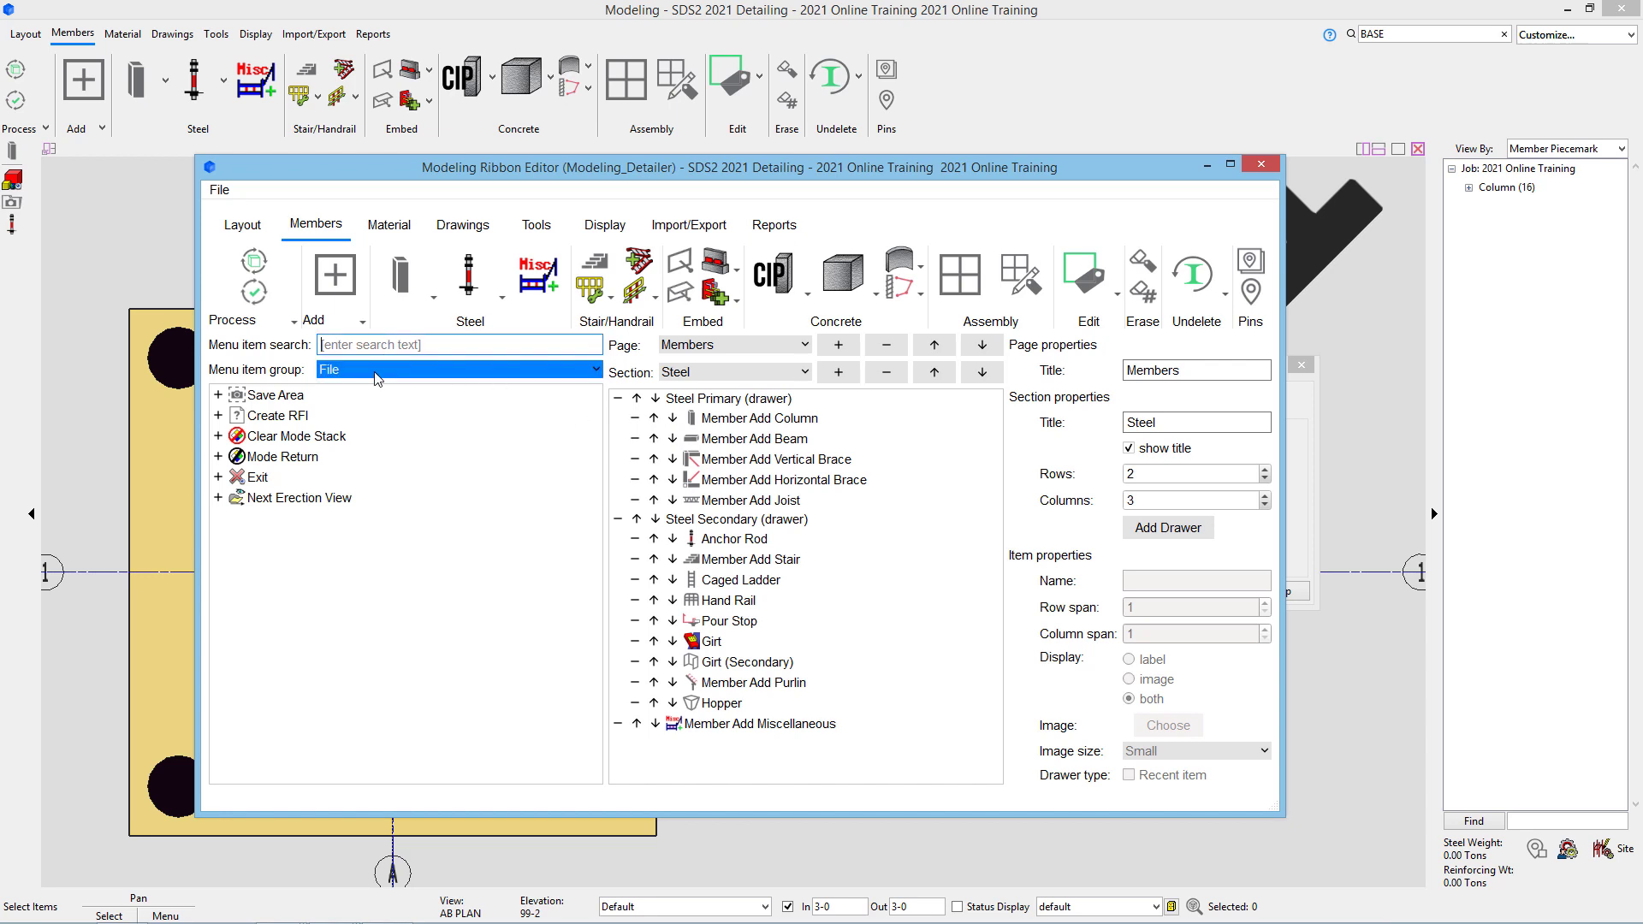
{"action": "left_click", "coordinate": [410, 351]}
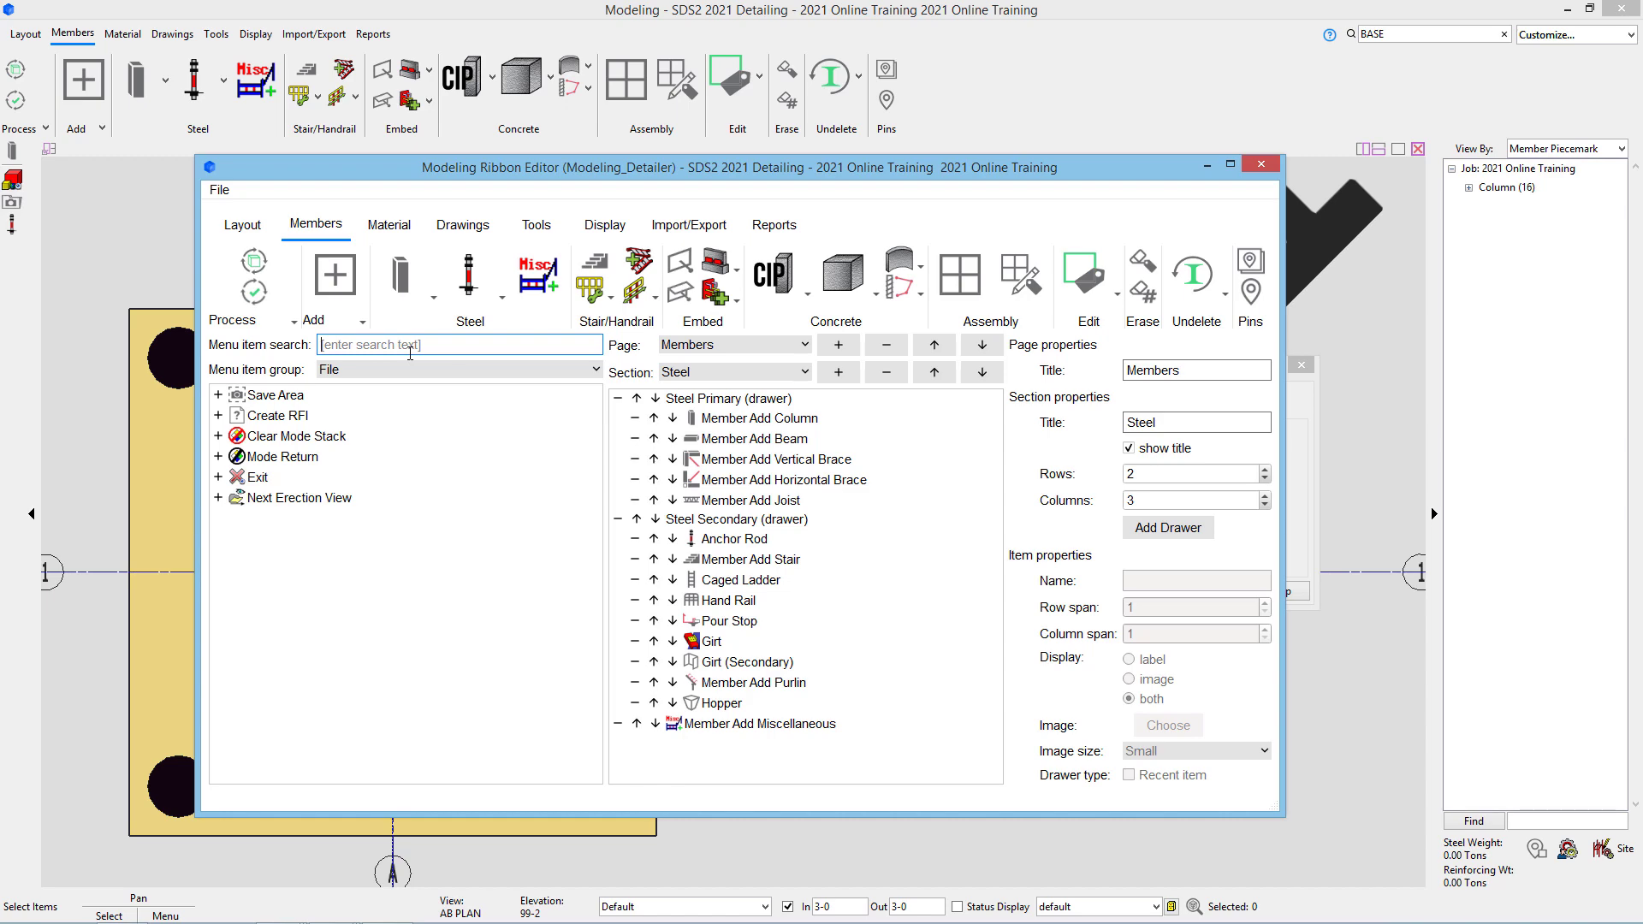
{"action": "type", "text": "anchor"}
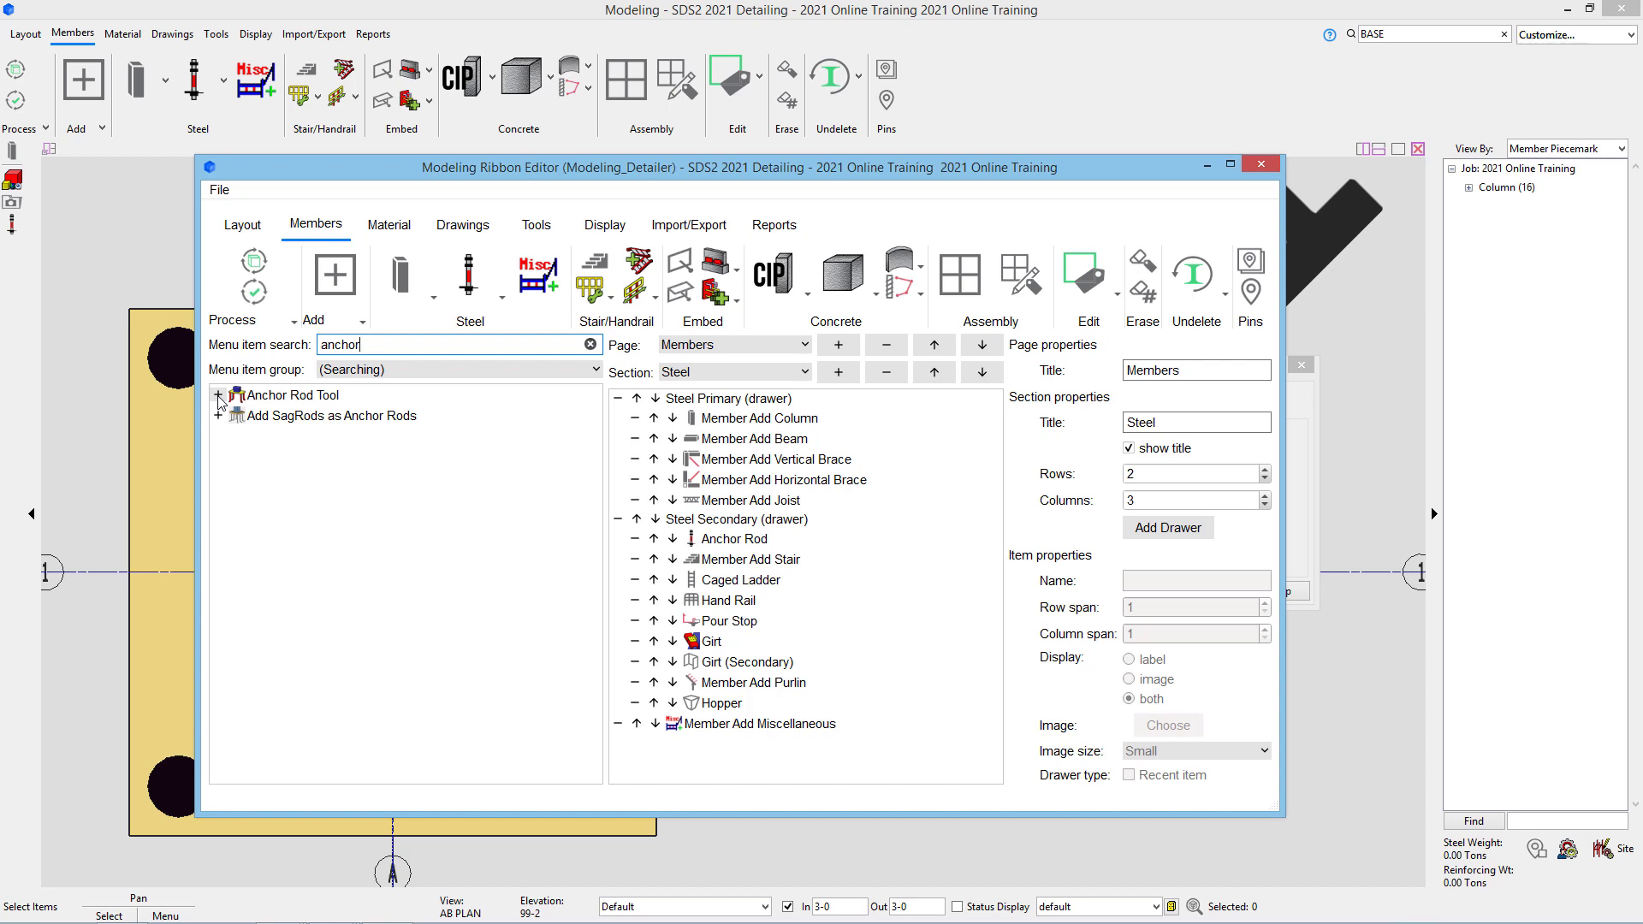
{"action": "left_click_drag", "start_coordinate": [219, 397], "coordinate": [650, 761]}
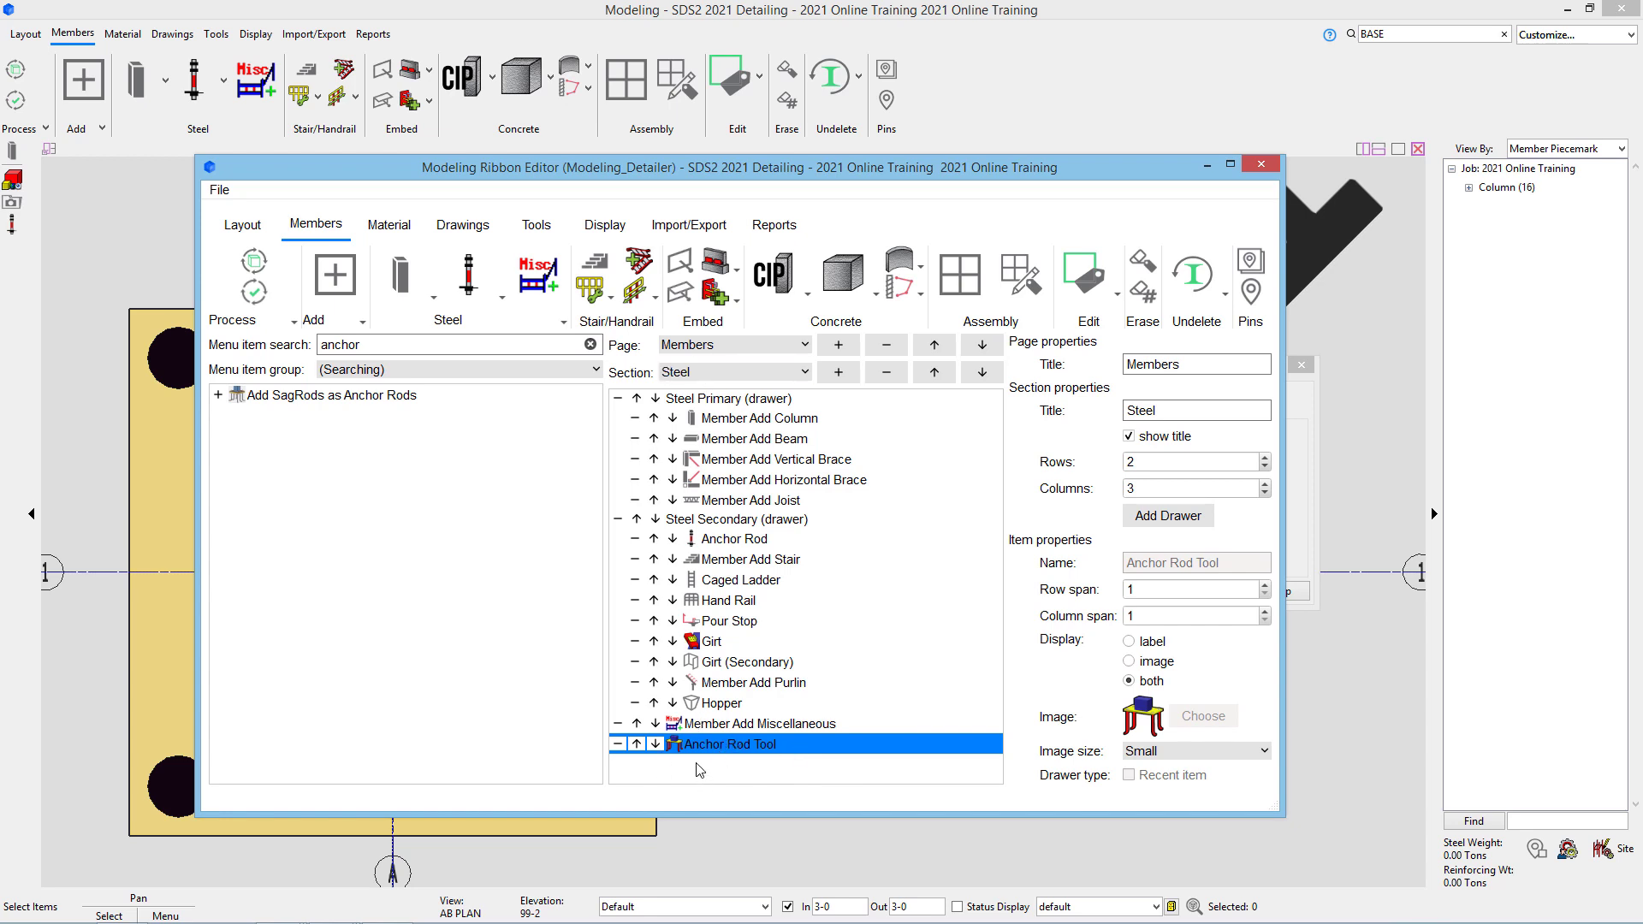
Step: Check the added Anchor Rod Tool in the ribbon preview, save the Modeling_Detailer ribbon menu and apply the customized interface
{"action": "left_click", "coordinate": [561, 322]}
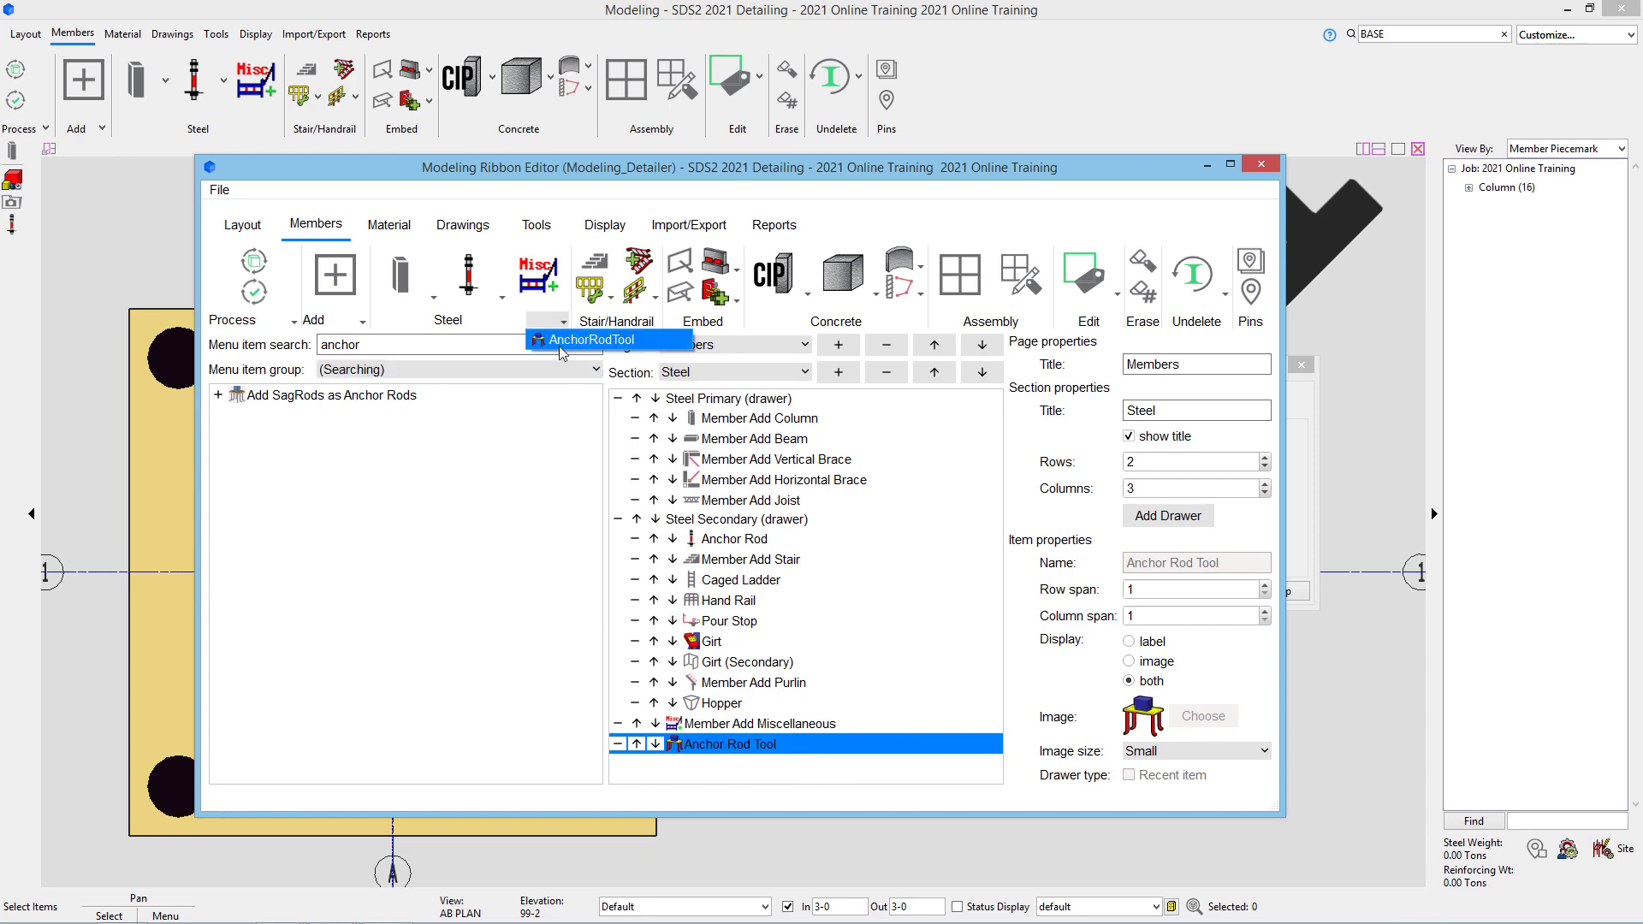
{"action": "left_click", "coordinate": [515, 712]}
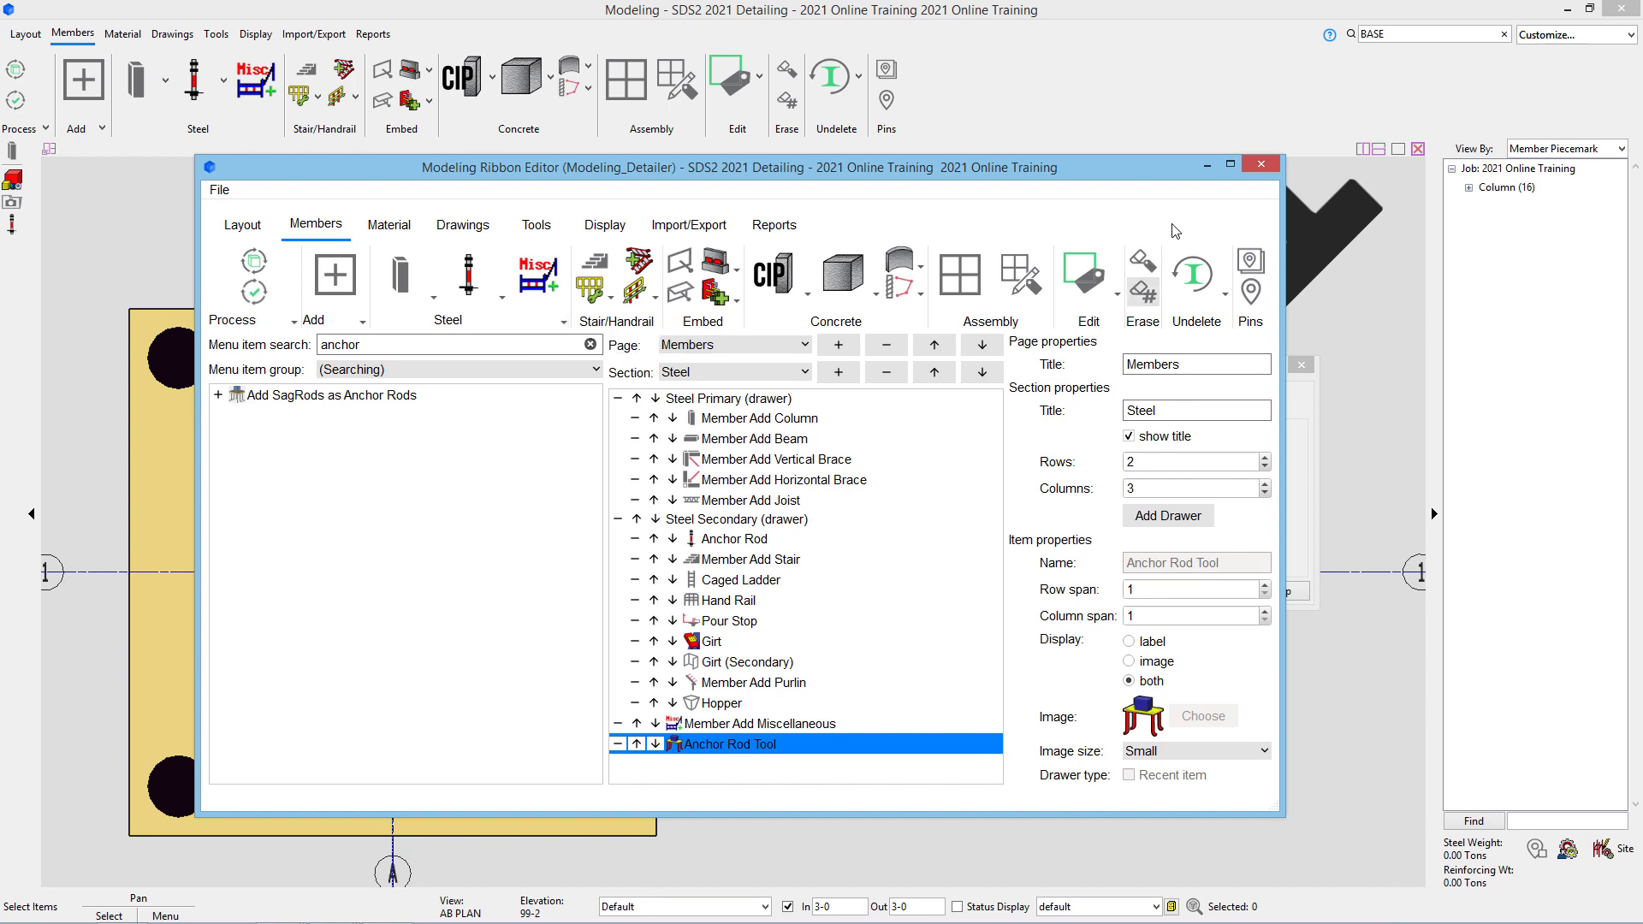
{"action": "left_click", "coordinate": [1257, 168]}
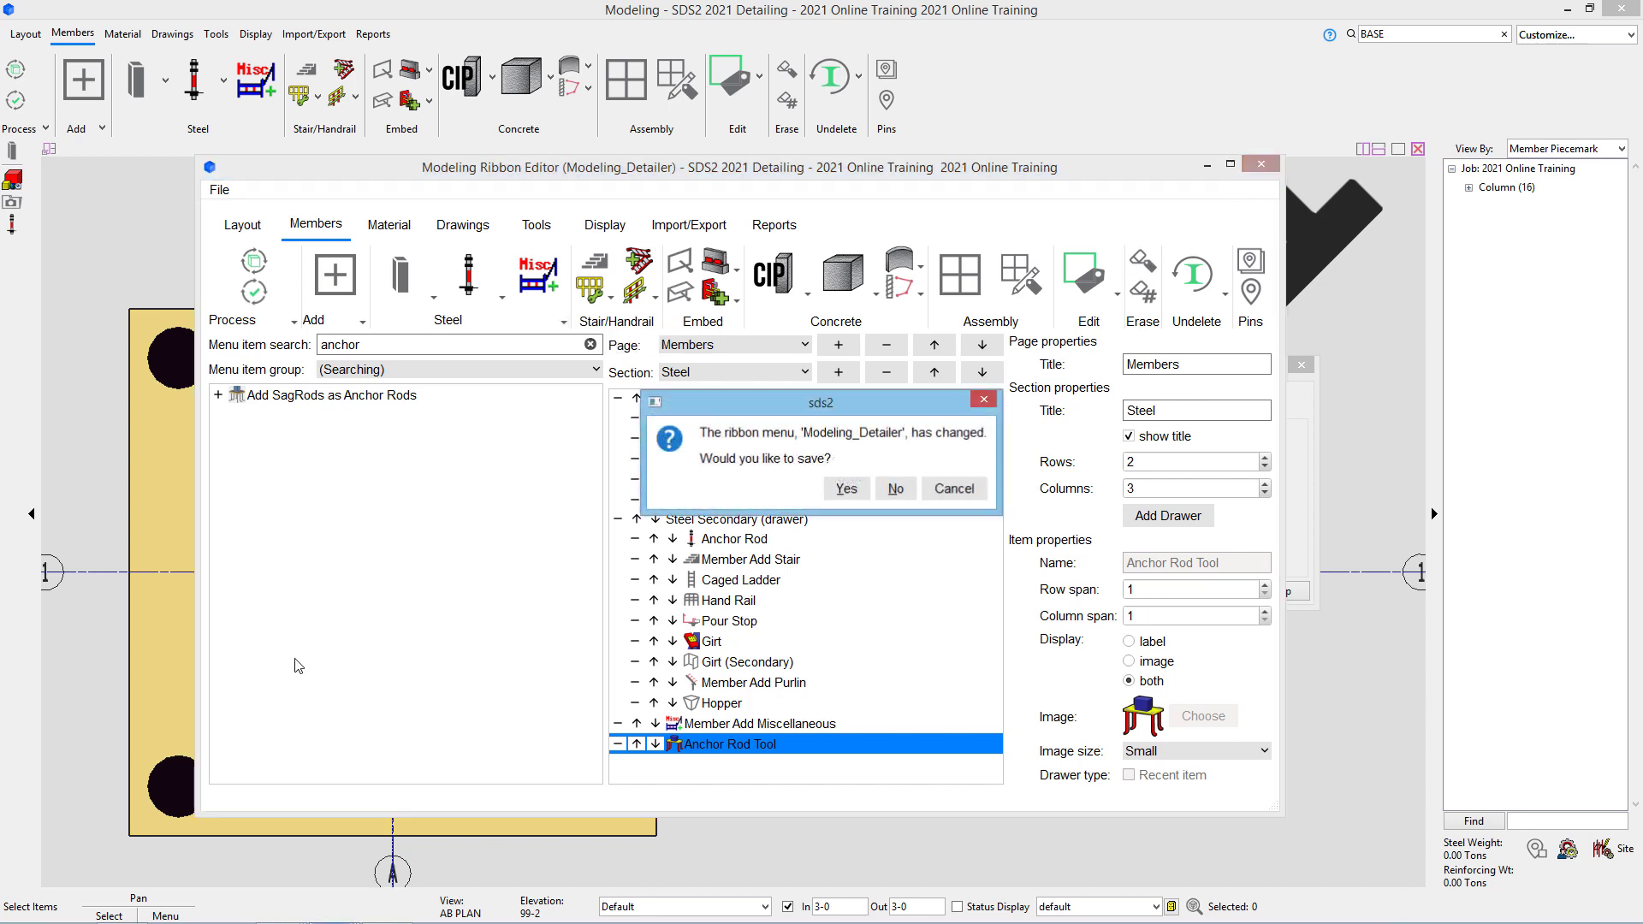
{"action": "left_click", "coordinate": [846, 489]}
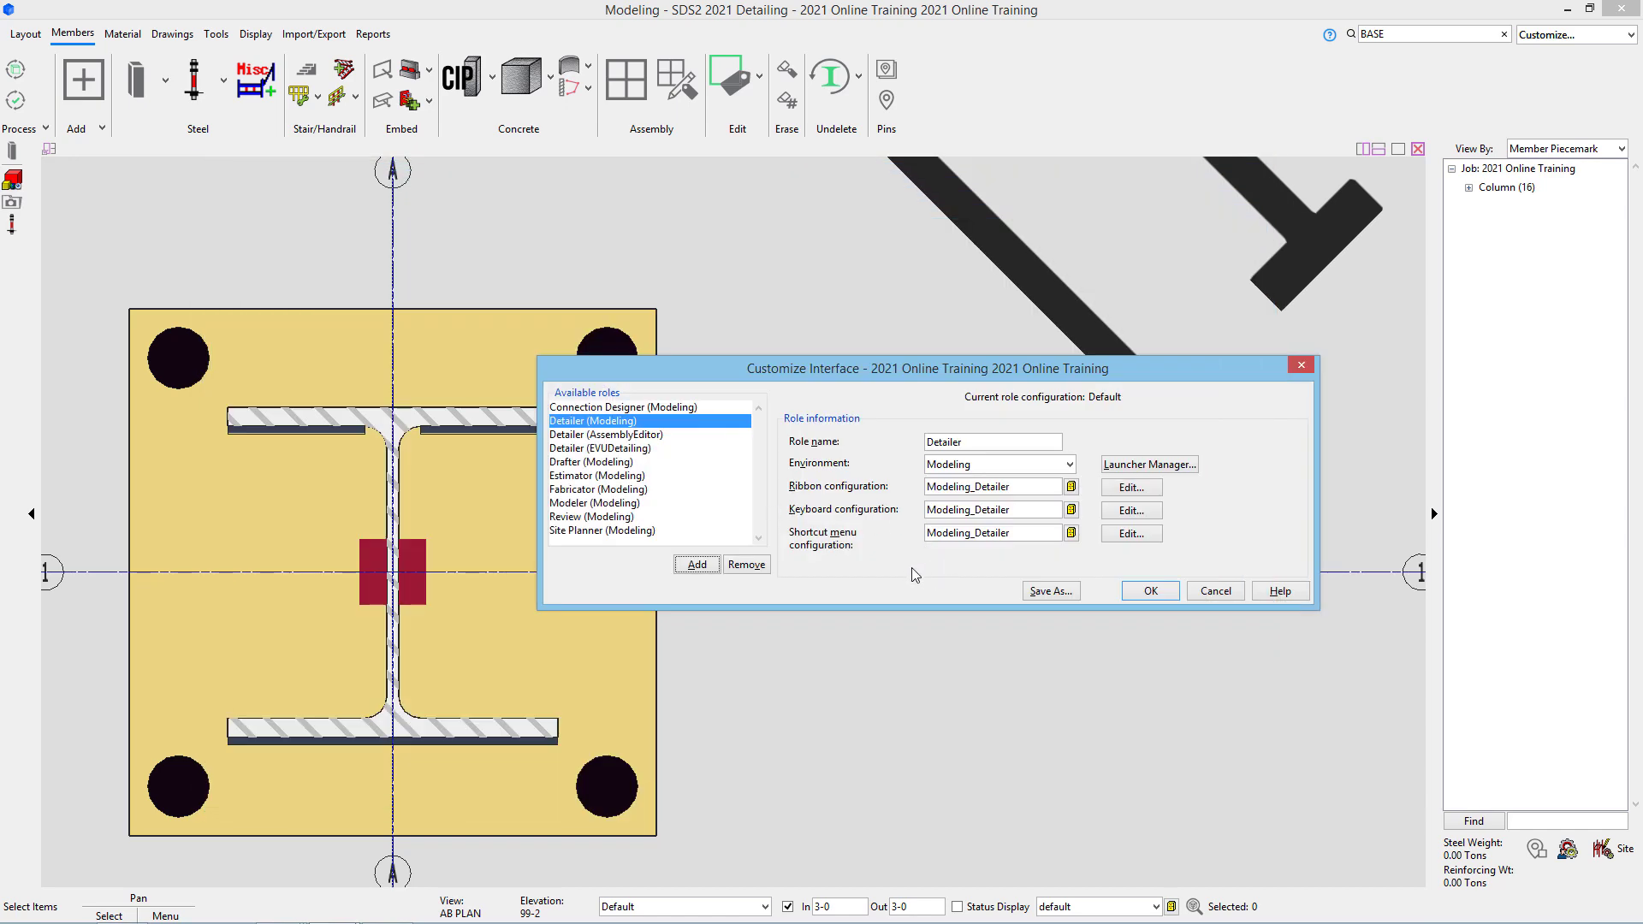
{"action": "left_click", "coordinate": [1144, 588]}
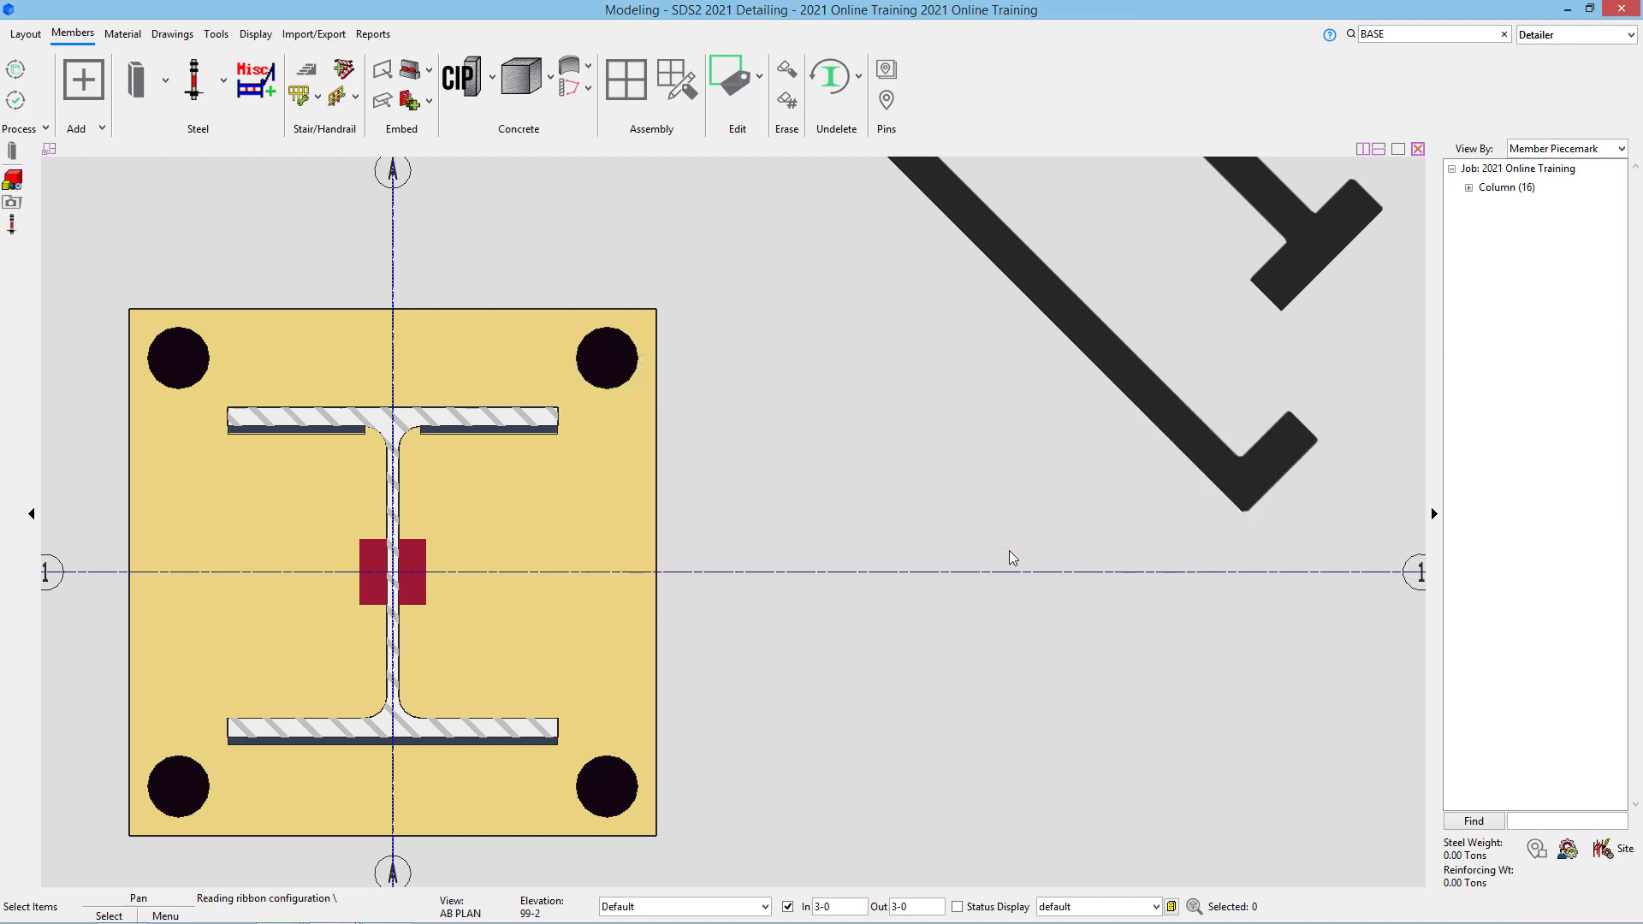
Step: Start the Anchor Rod Tool with Member as the placement selection method
{"action": "left_click", "coordinate": [74, 34]}
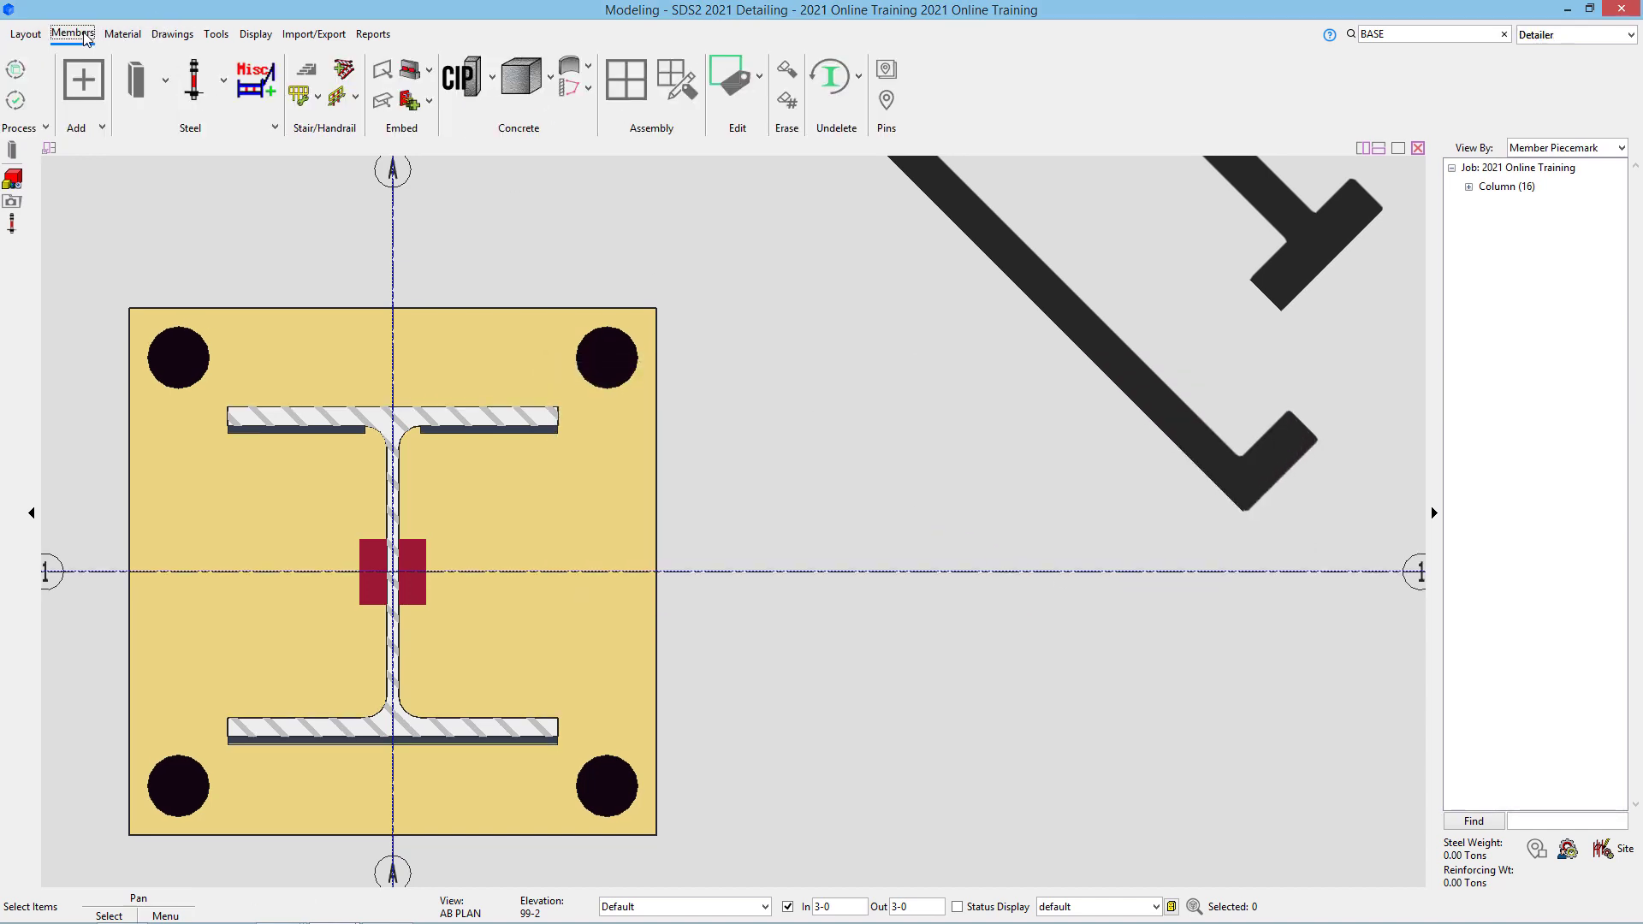
{"action": "left_click", "coordinate": [275, 128]}
{"action": "left_click", "coordinate": [275, 129]}
{"action": "left_click", "coordinate": [289, 143]}
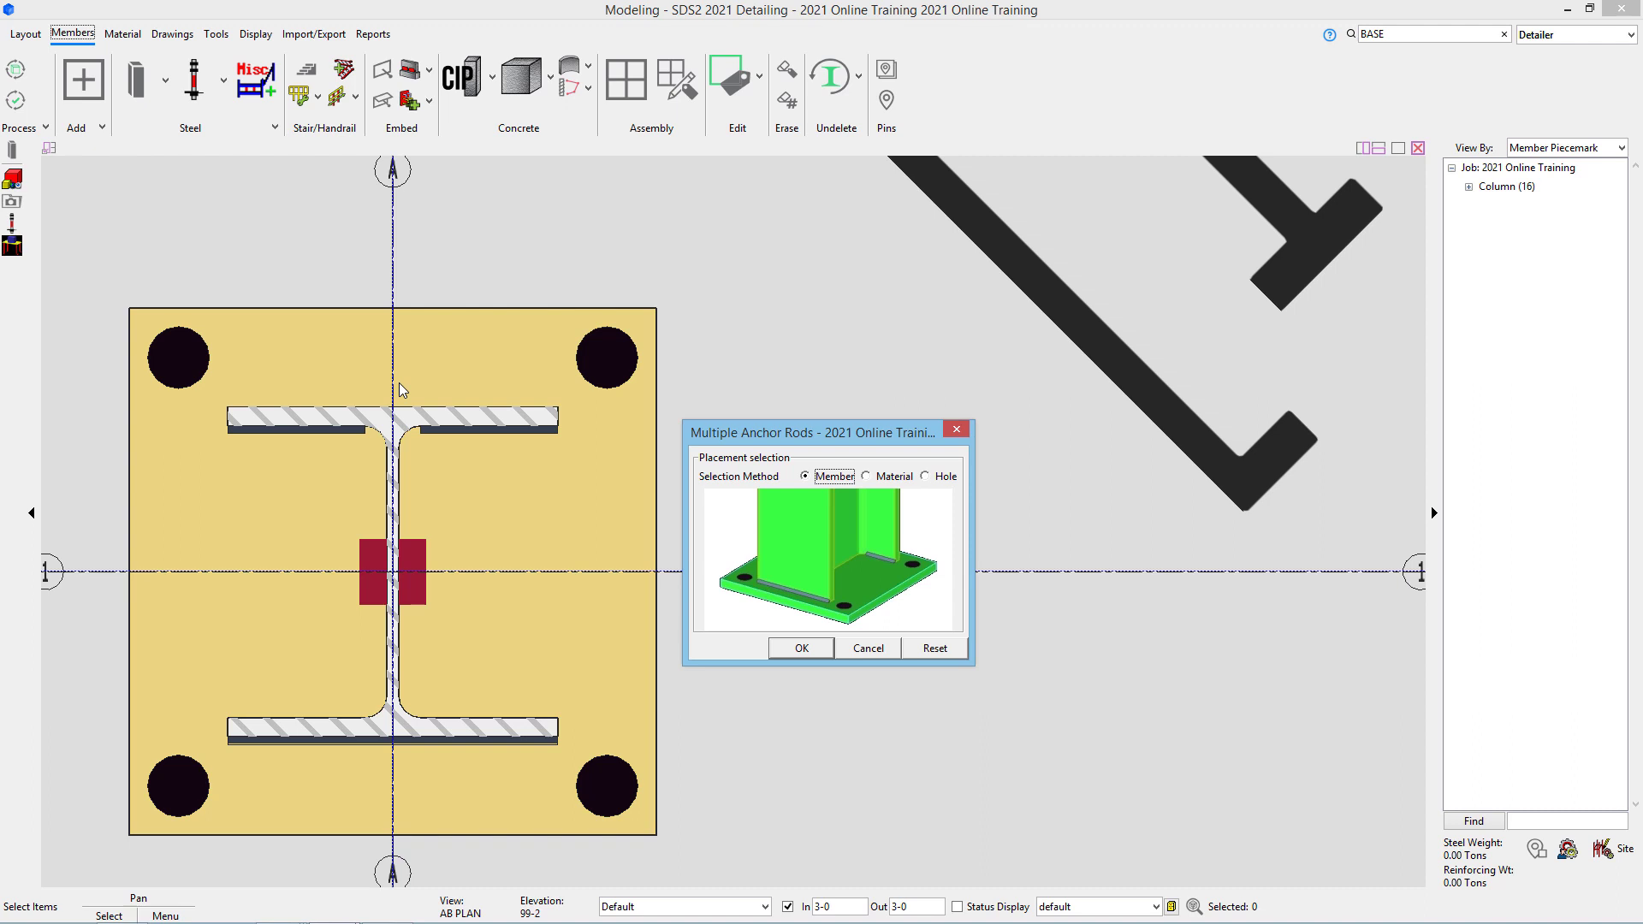
{"action": "left_click", "coordinate": [813, 654]}
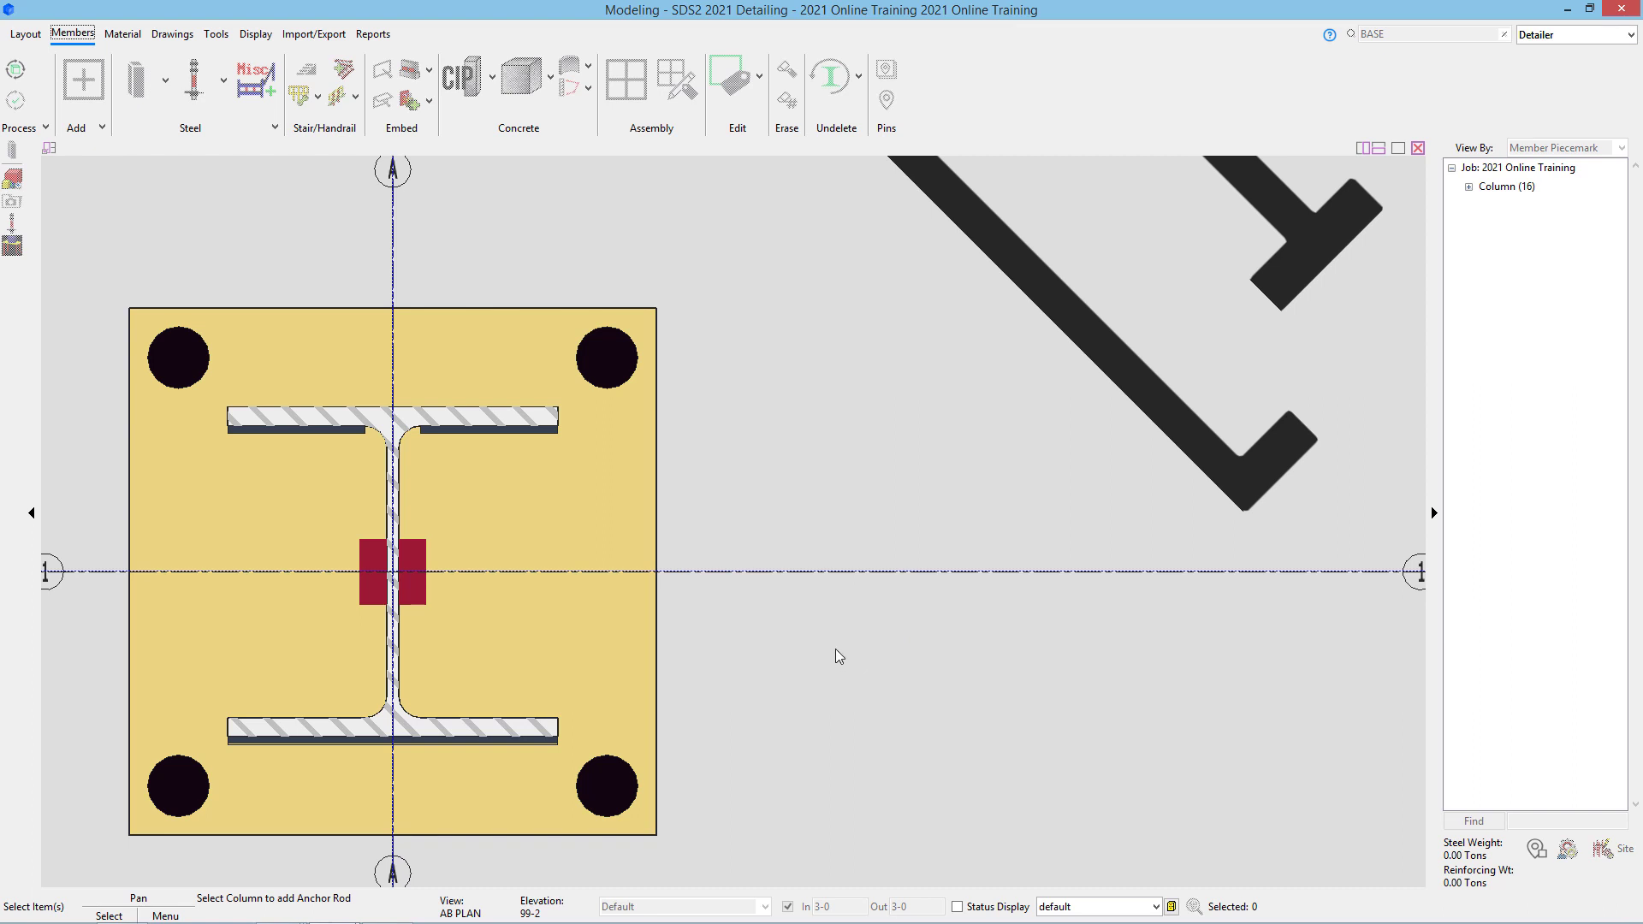
Step: Select all the columns across the whole AB PLAN grid as the members to receive anchor rods
{"action": "scroll", "coordinate": [779, 632], "scroll_direction": "down", "scroll_amount": 5}
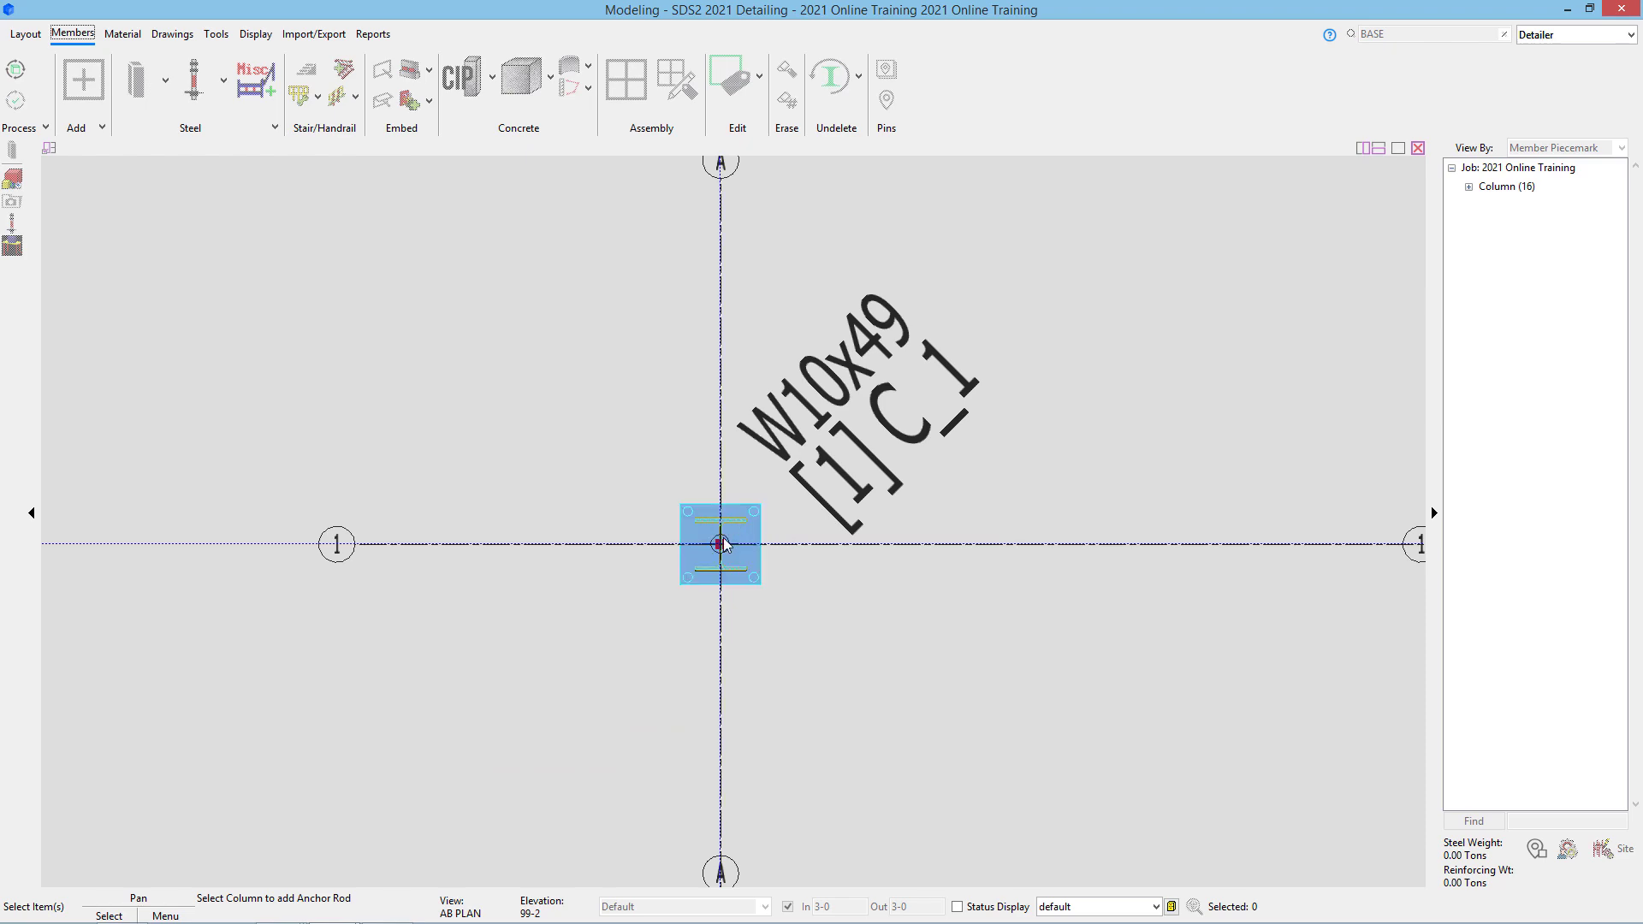
{"action": "scroll", "coordinate": [721, 544], "scroll_direction": "down", "scroll_amount": 8}
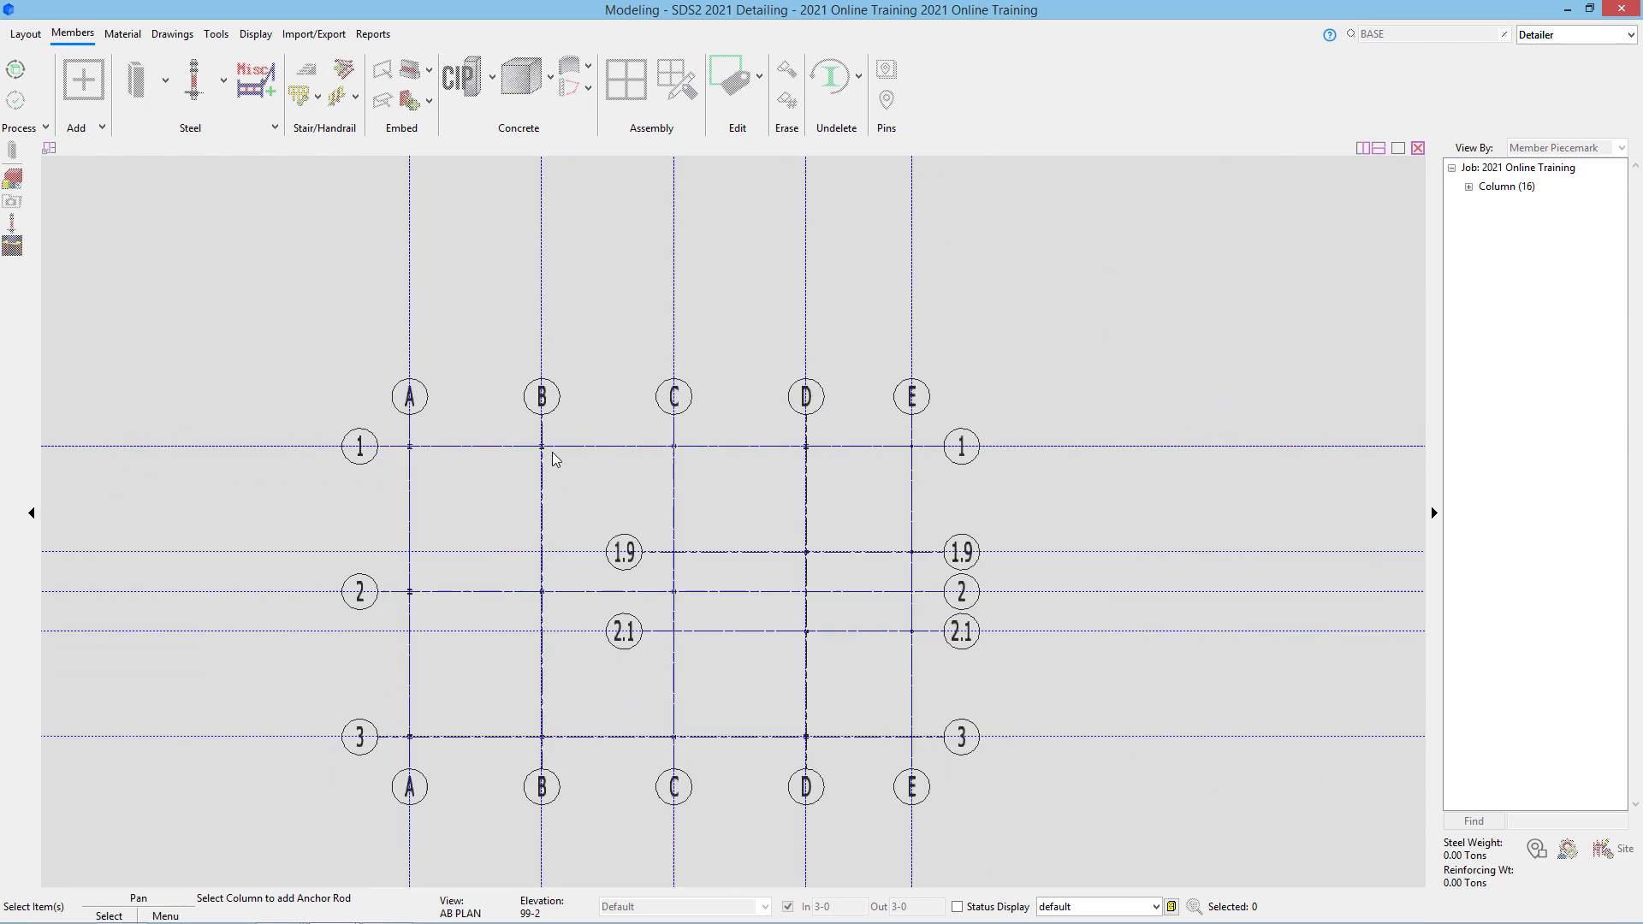
{"action": "middle_click_drag", "start_coordinate": [518, 459], "coordinate": [381, 319]}
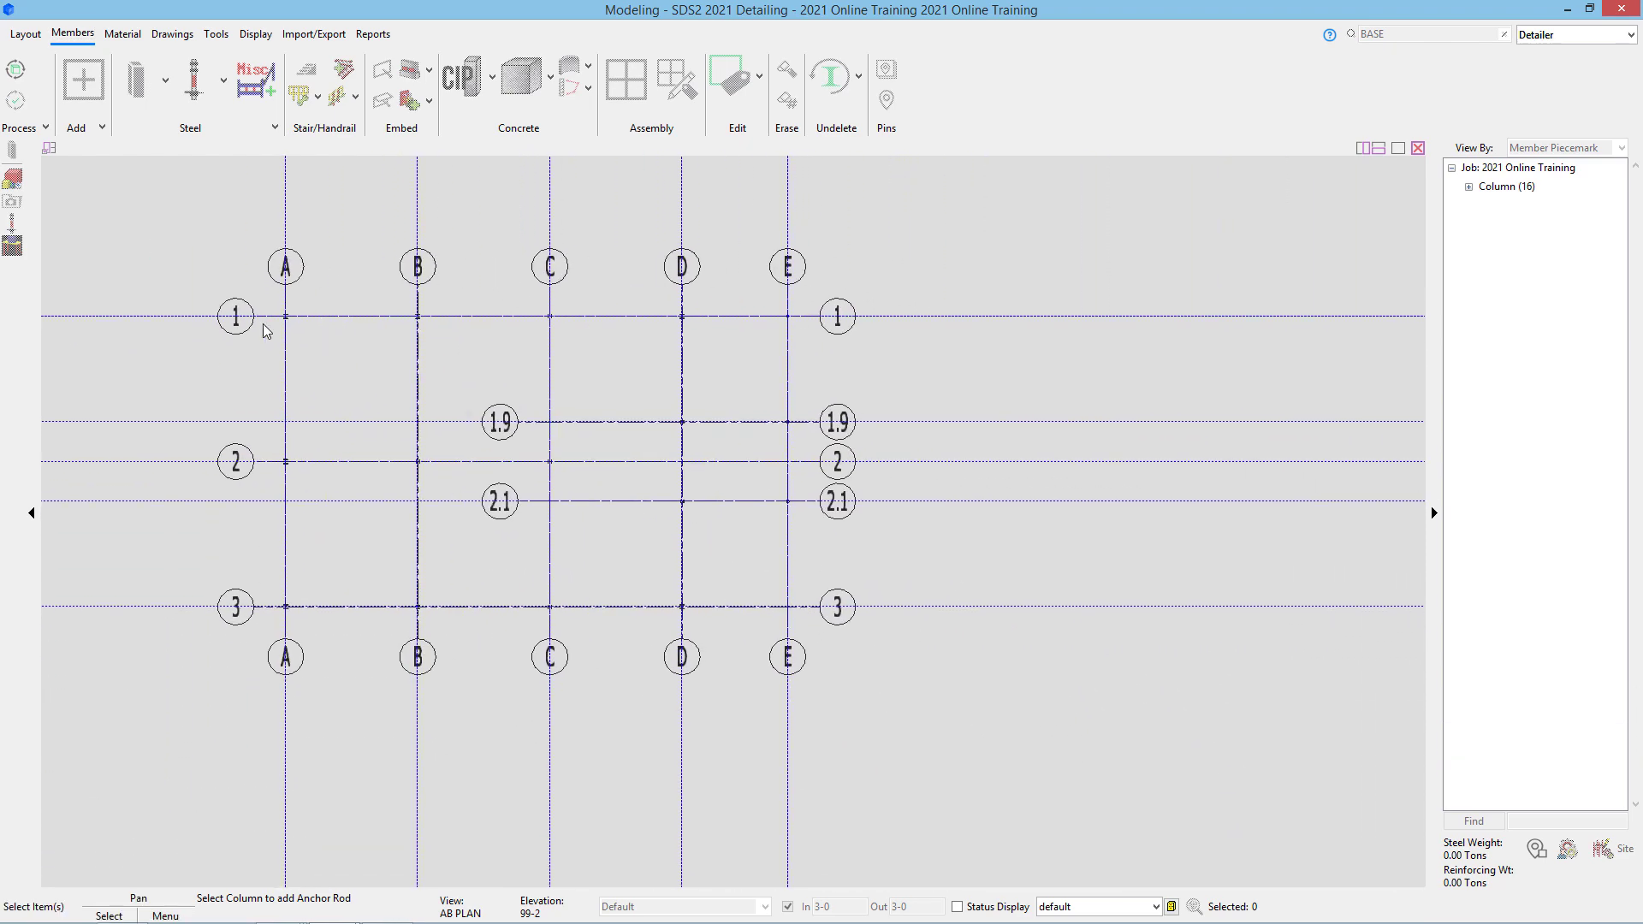
{"action": "left_click_drag", "start_coordinate": [208, 247], "coordinate": [963, 721]}
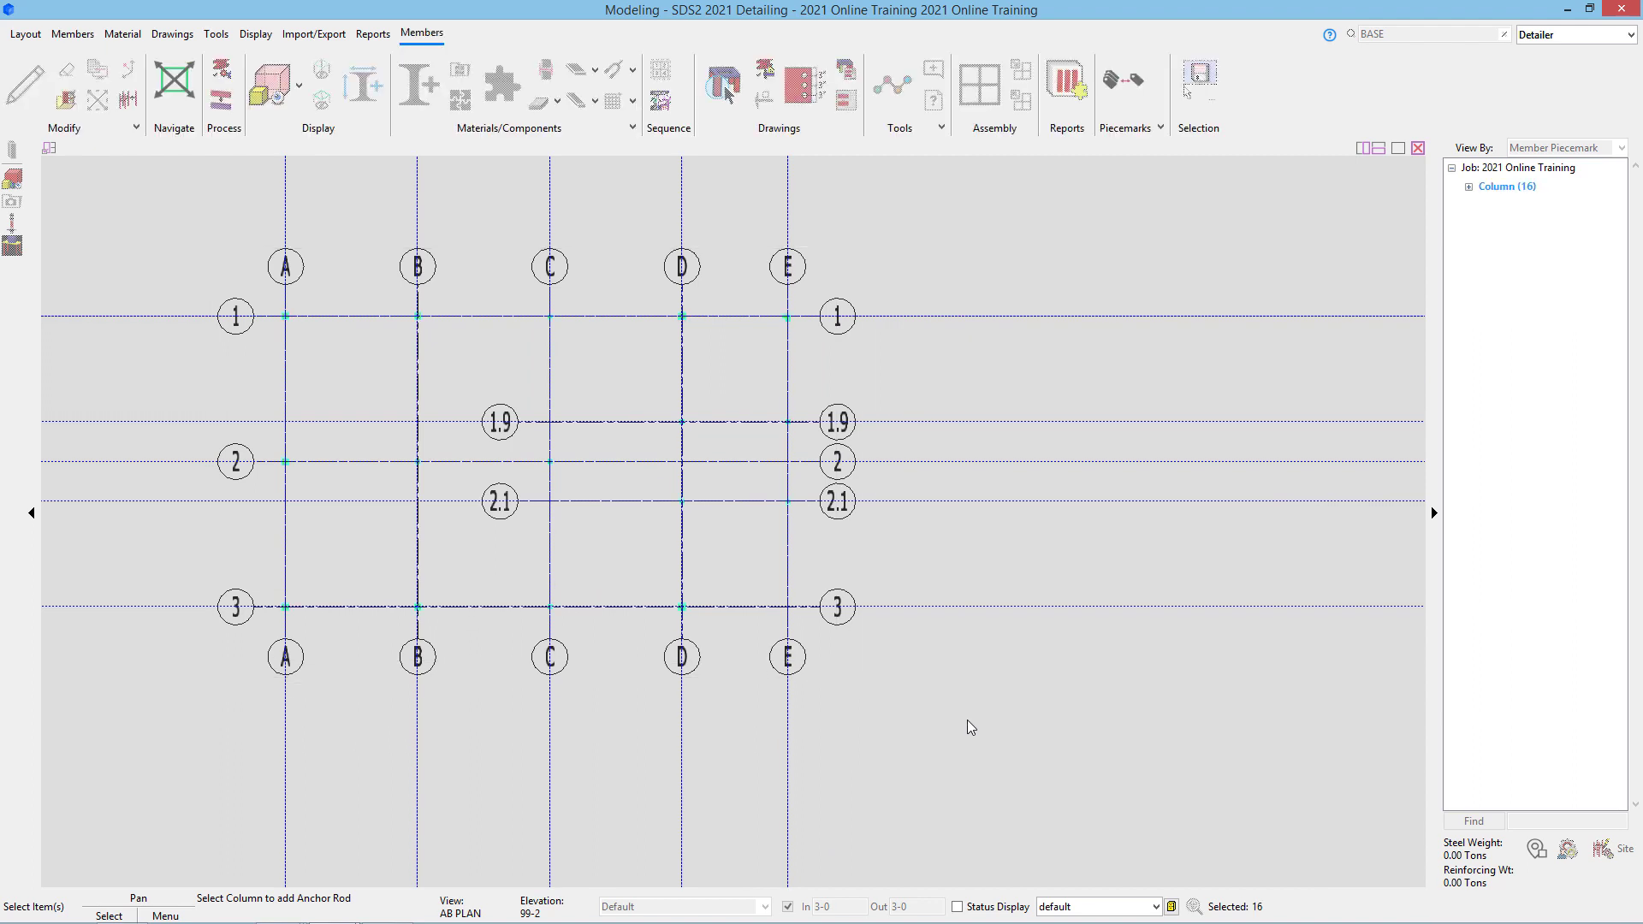
{"action": "key", "text": "Return"}
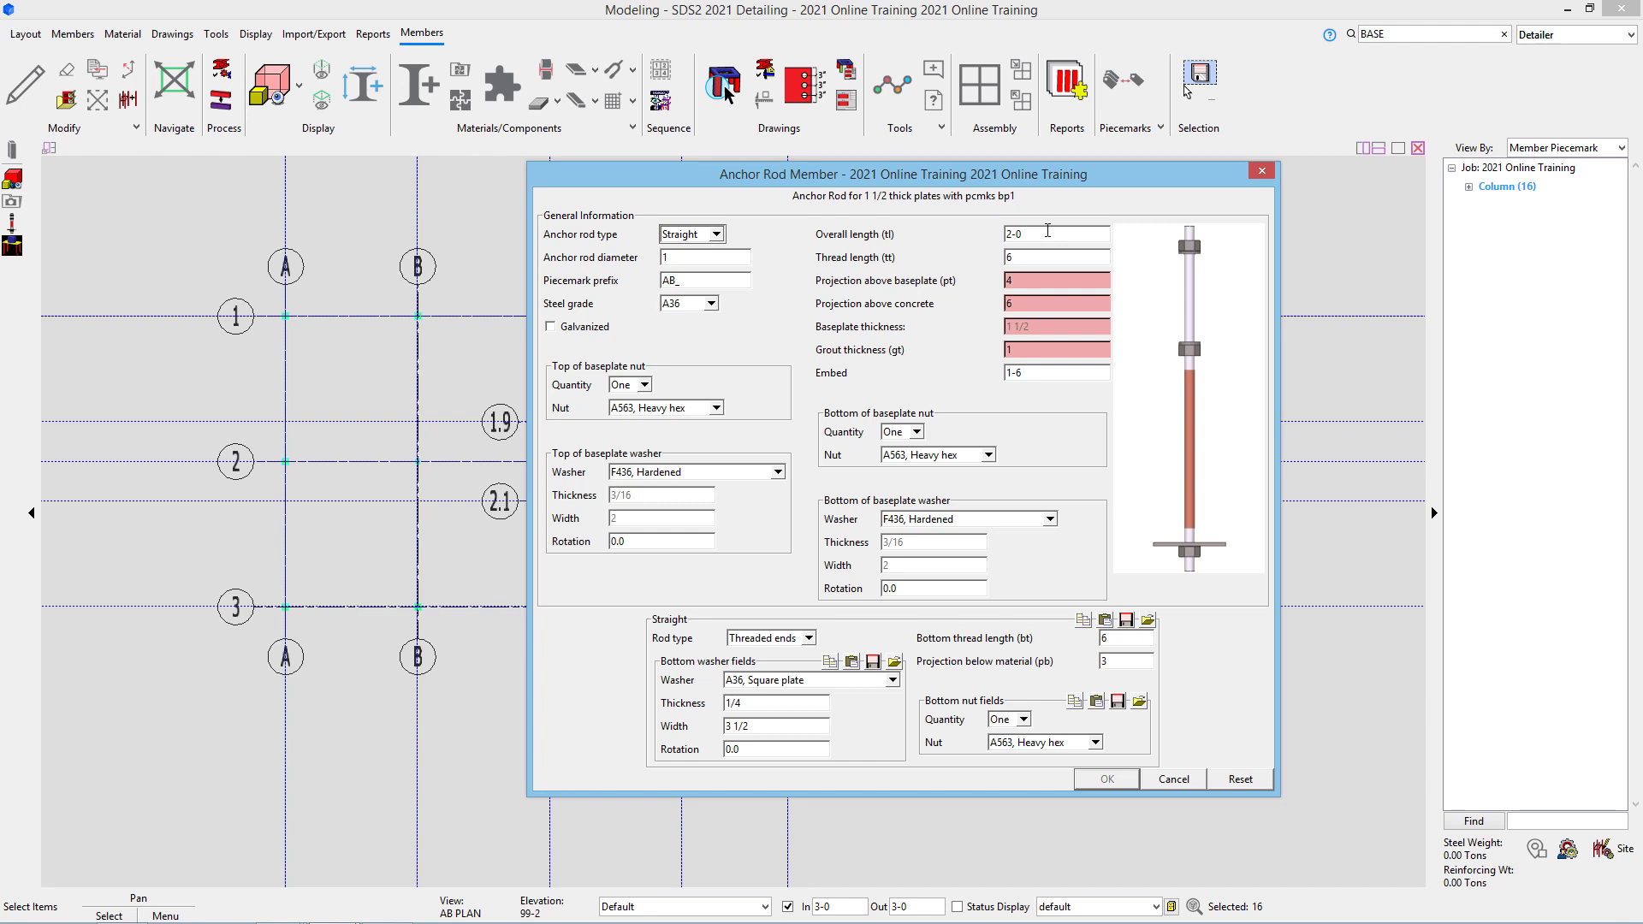
Step: Set the bp1 anchor rods' overall length to 1-6 and projection above baseplate to 3
{"action": "left_click", "coordinate": [1047, 231]}
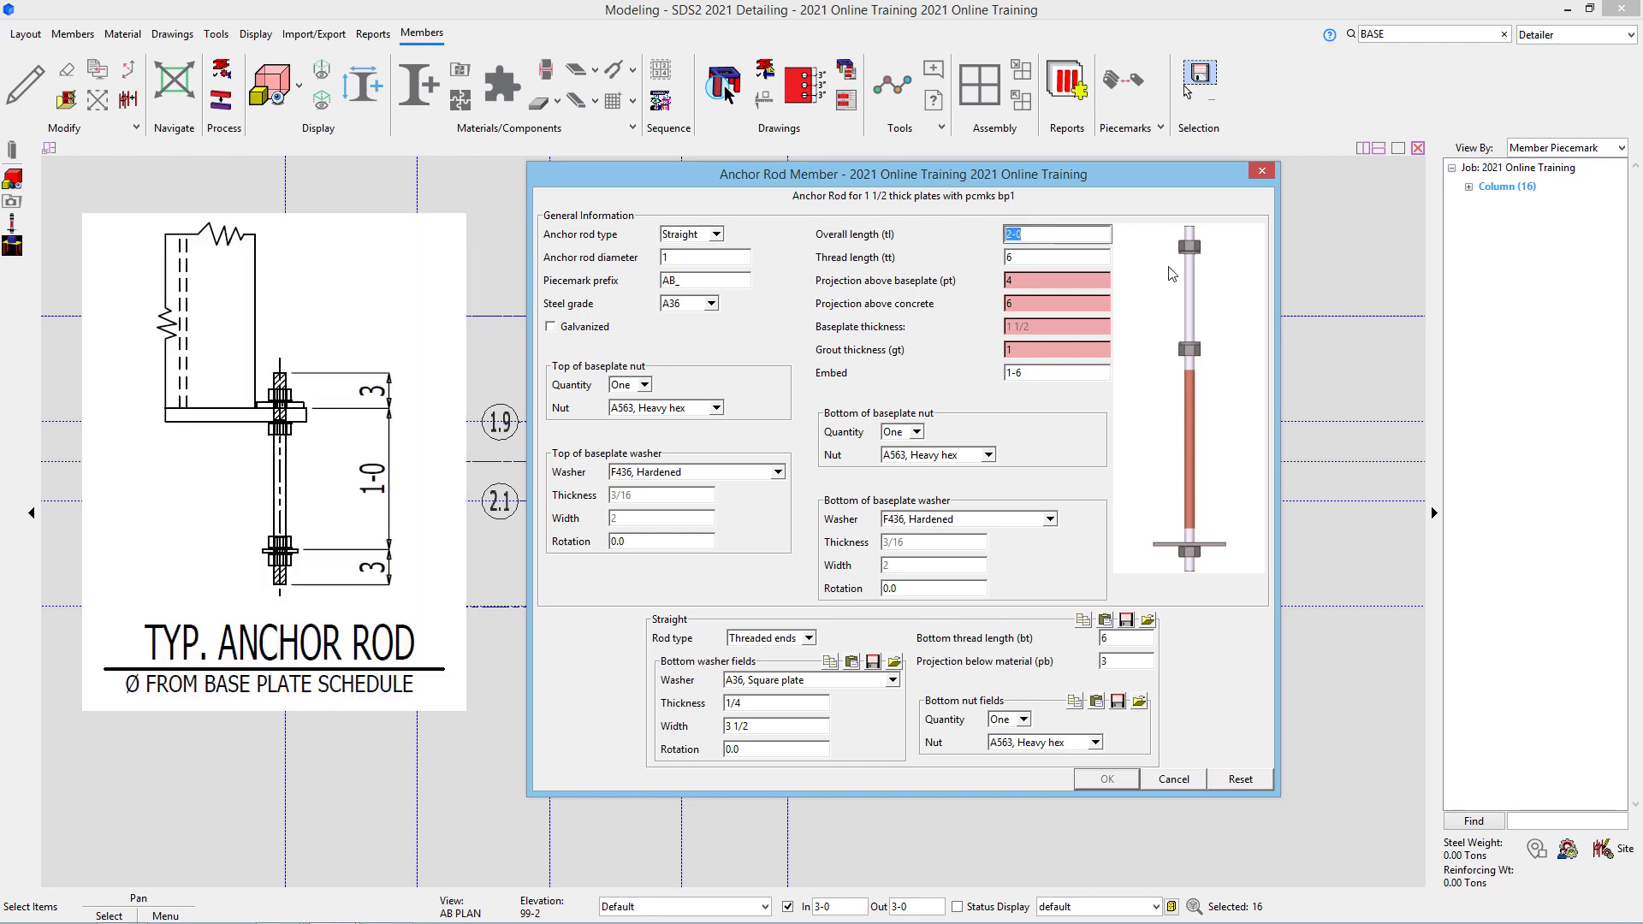
{"action": "type", "text": "1-6"}
{"action": "key", "text": "Tab"}
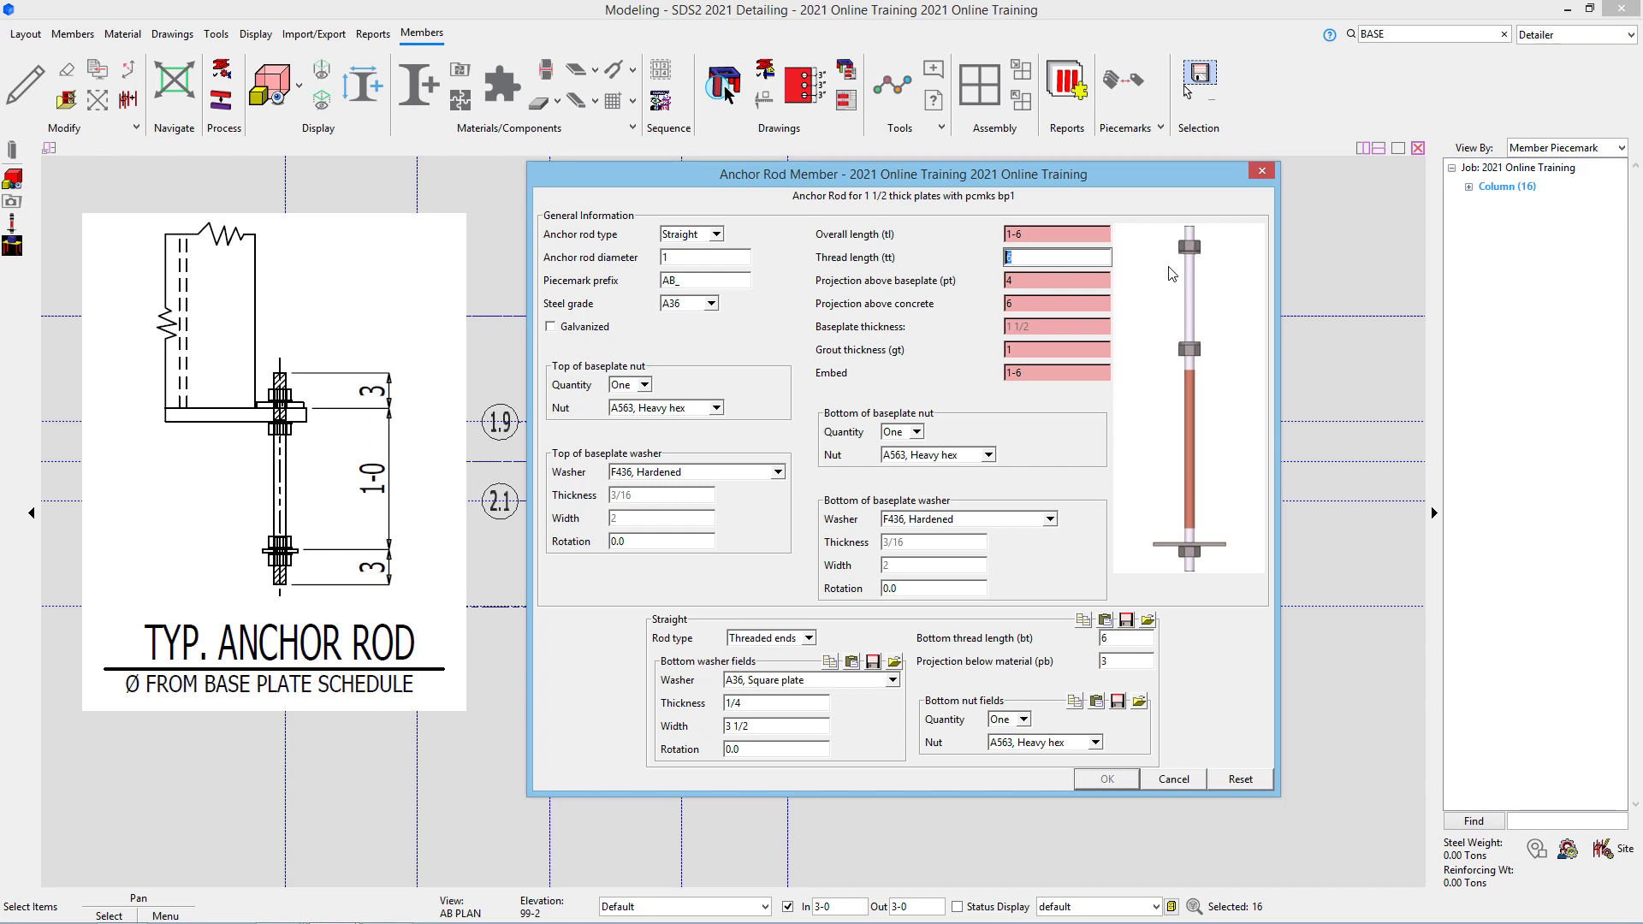
{"action": "key", "text": "Tab"}
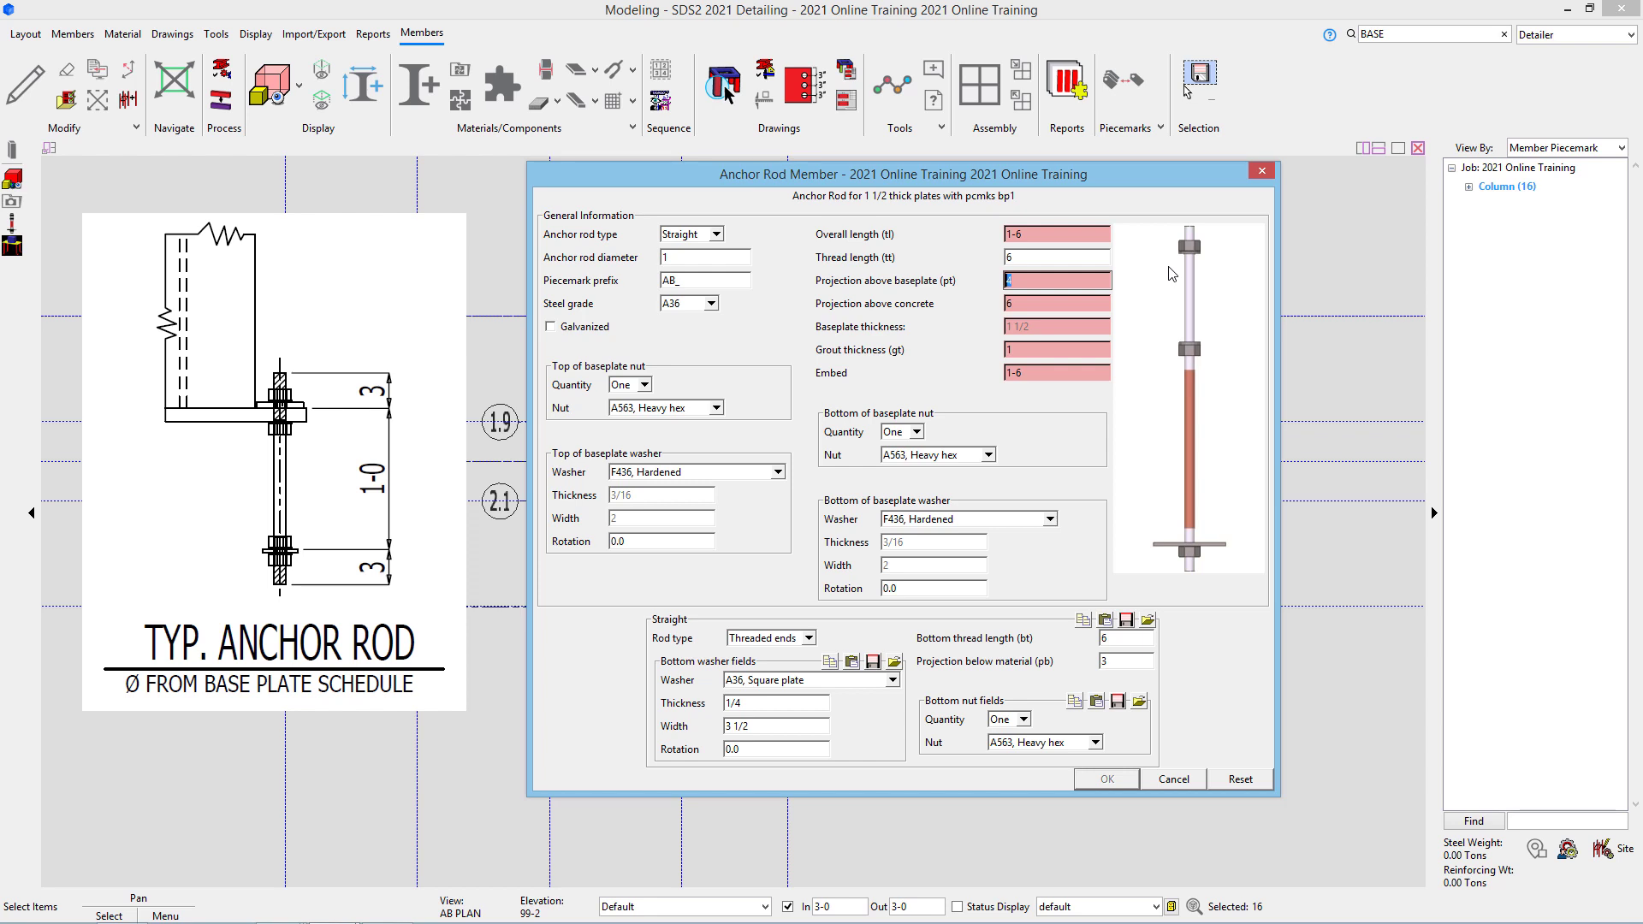
{"action": "type", "text": "3"}
{"action": "key", "text": "Tab"}
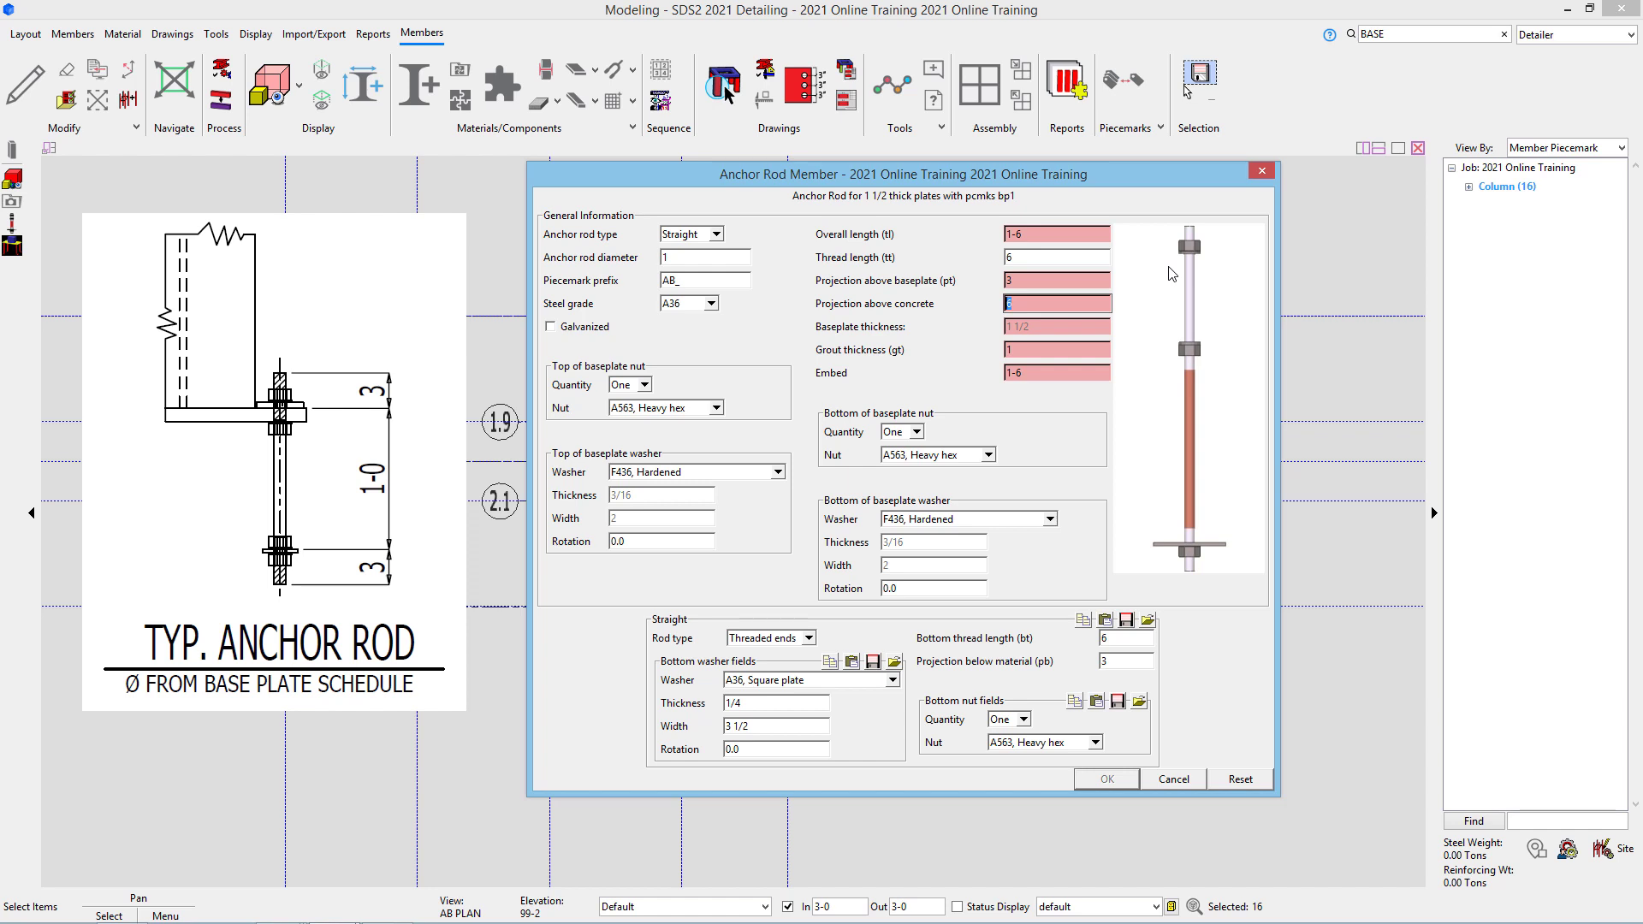
Step: Set the bp1 anchor rods' projection above concrete to 5 1/2 and embed to 1-0 1/2
{"action": "type", "text": "4 1/2"}
{"action": "key", "text": "Tab"}
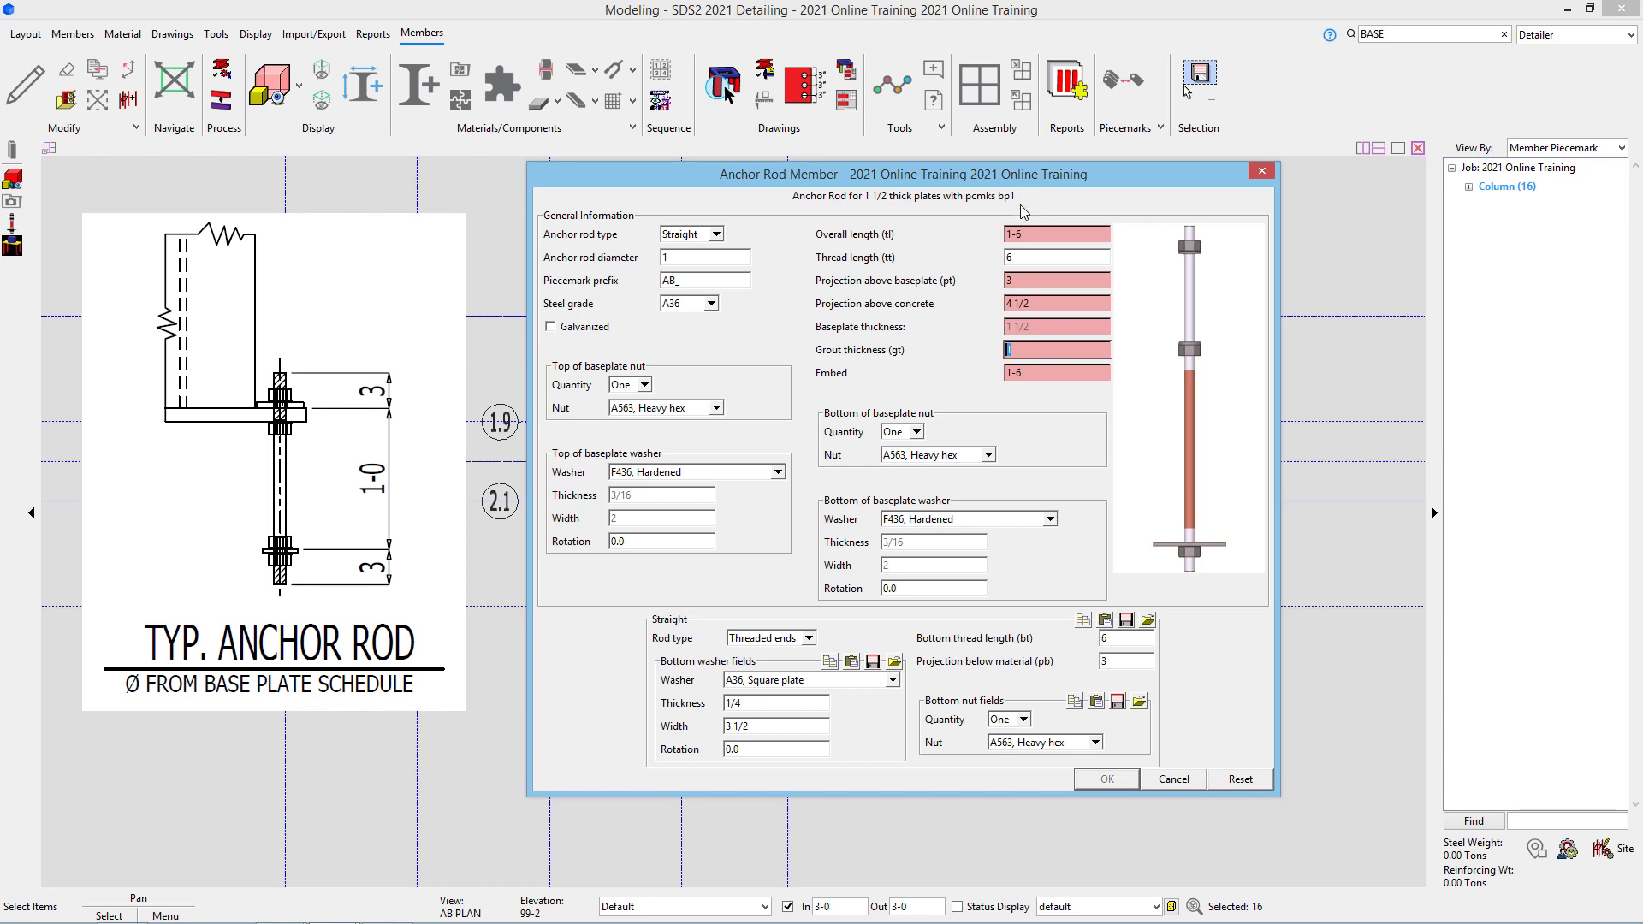
{"action": "left_click", "coordinate": [1012, 308]}
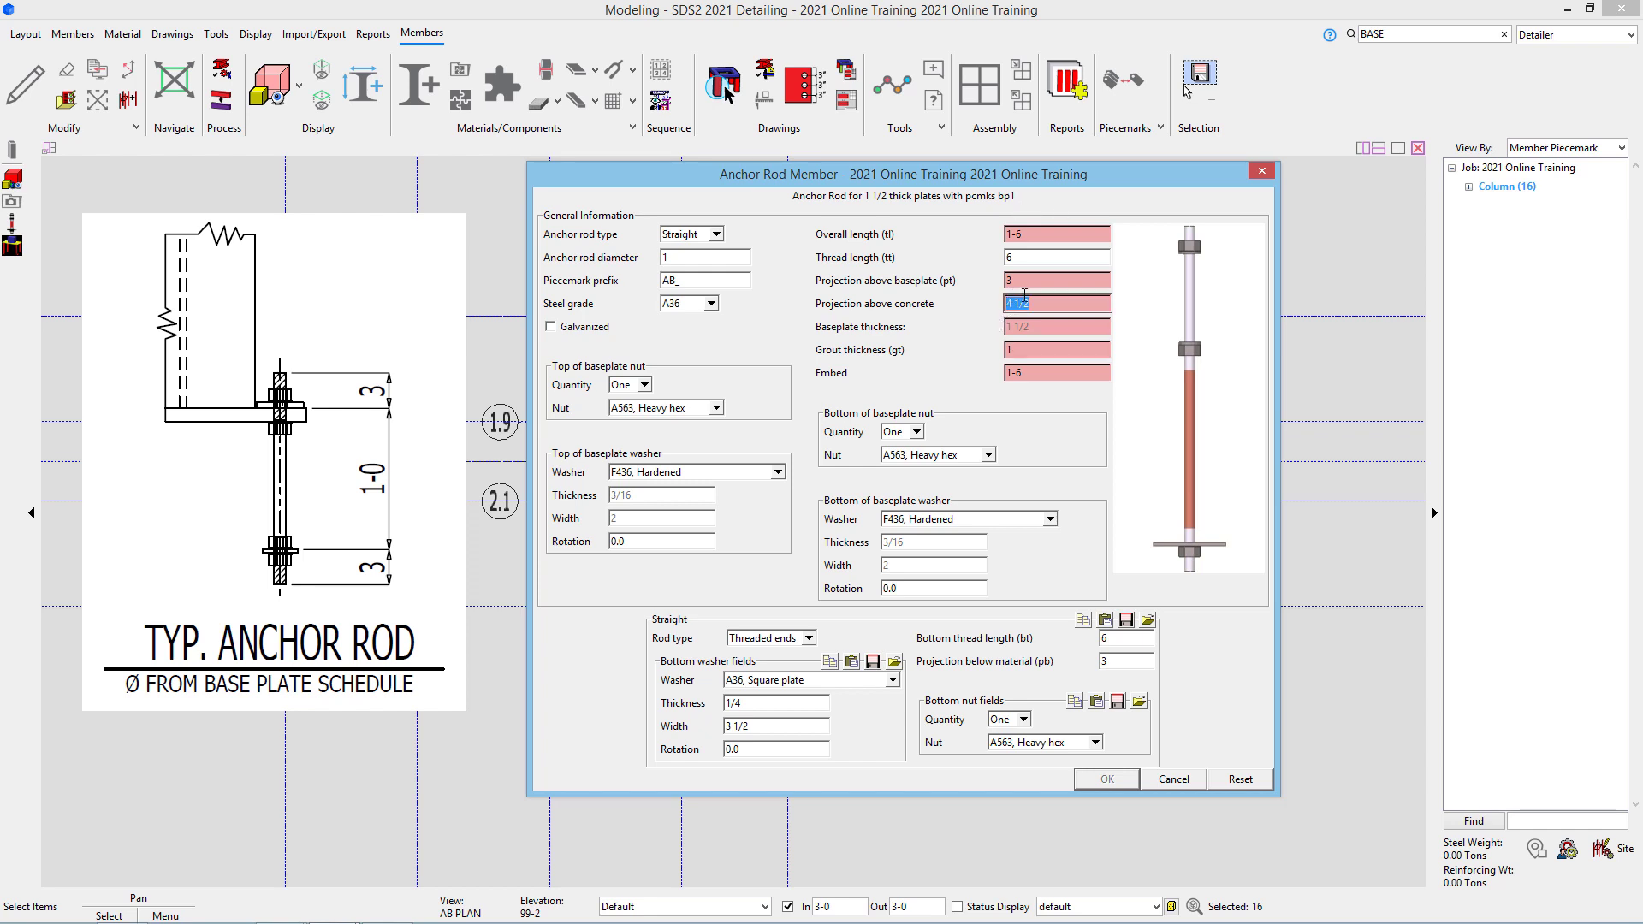
{"action": "type", "text": "5.5"}
{"action": "left_click", "coordinate": [1068, 279]}
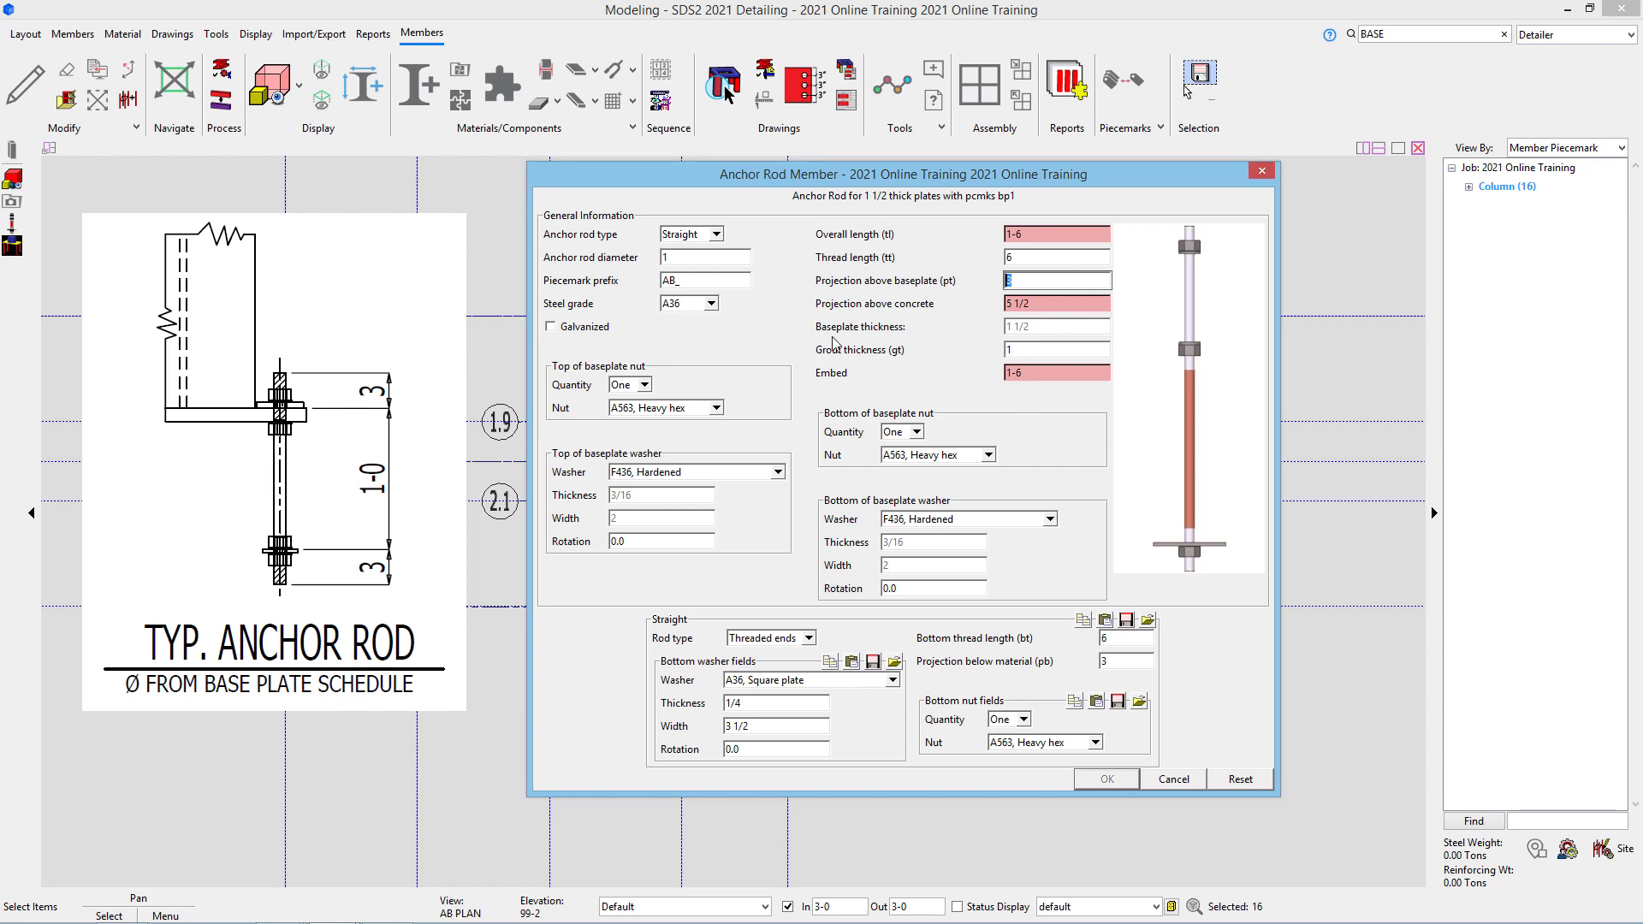
{"action": "left_click", "coordinate": [1043, 371]}
{"action": "type", "text": "10"}
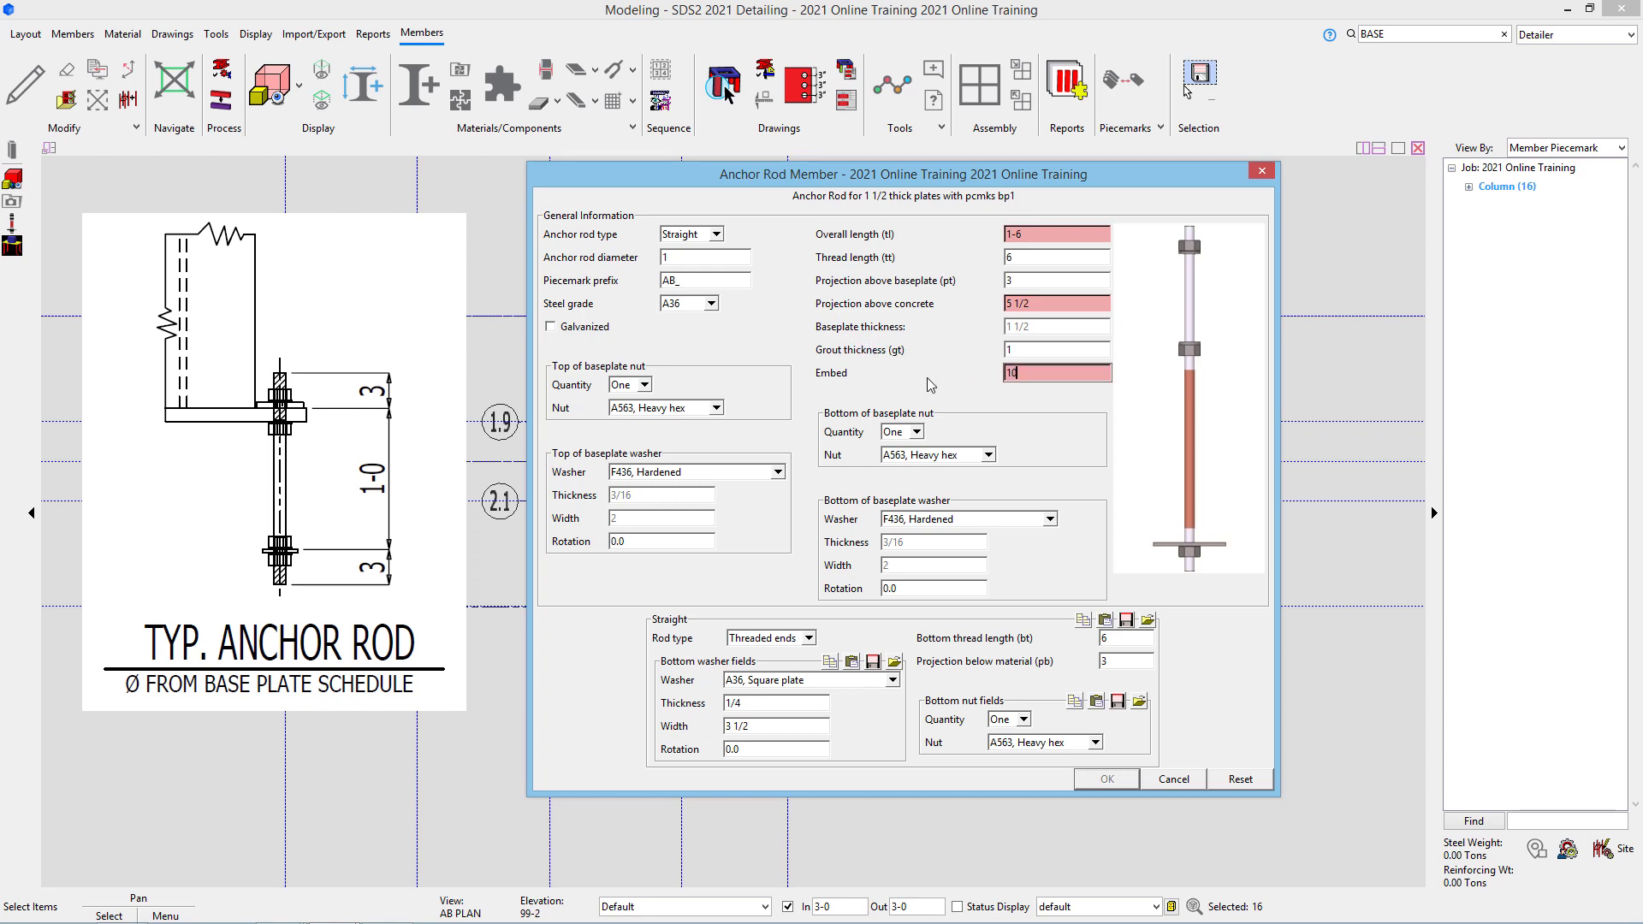
{"action": "key", "text": "BackSpace"}
{"action": "type", "text": "-0 1/2"}
{"action": "key", "text": "Tab"}
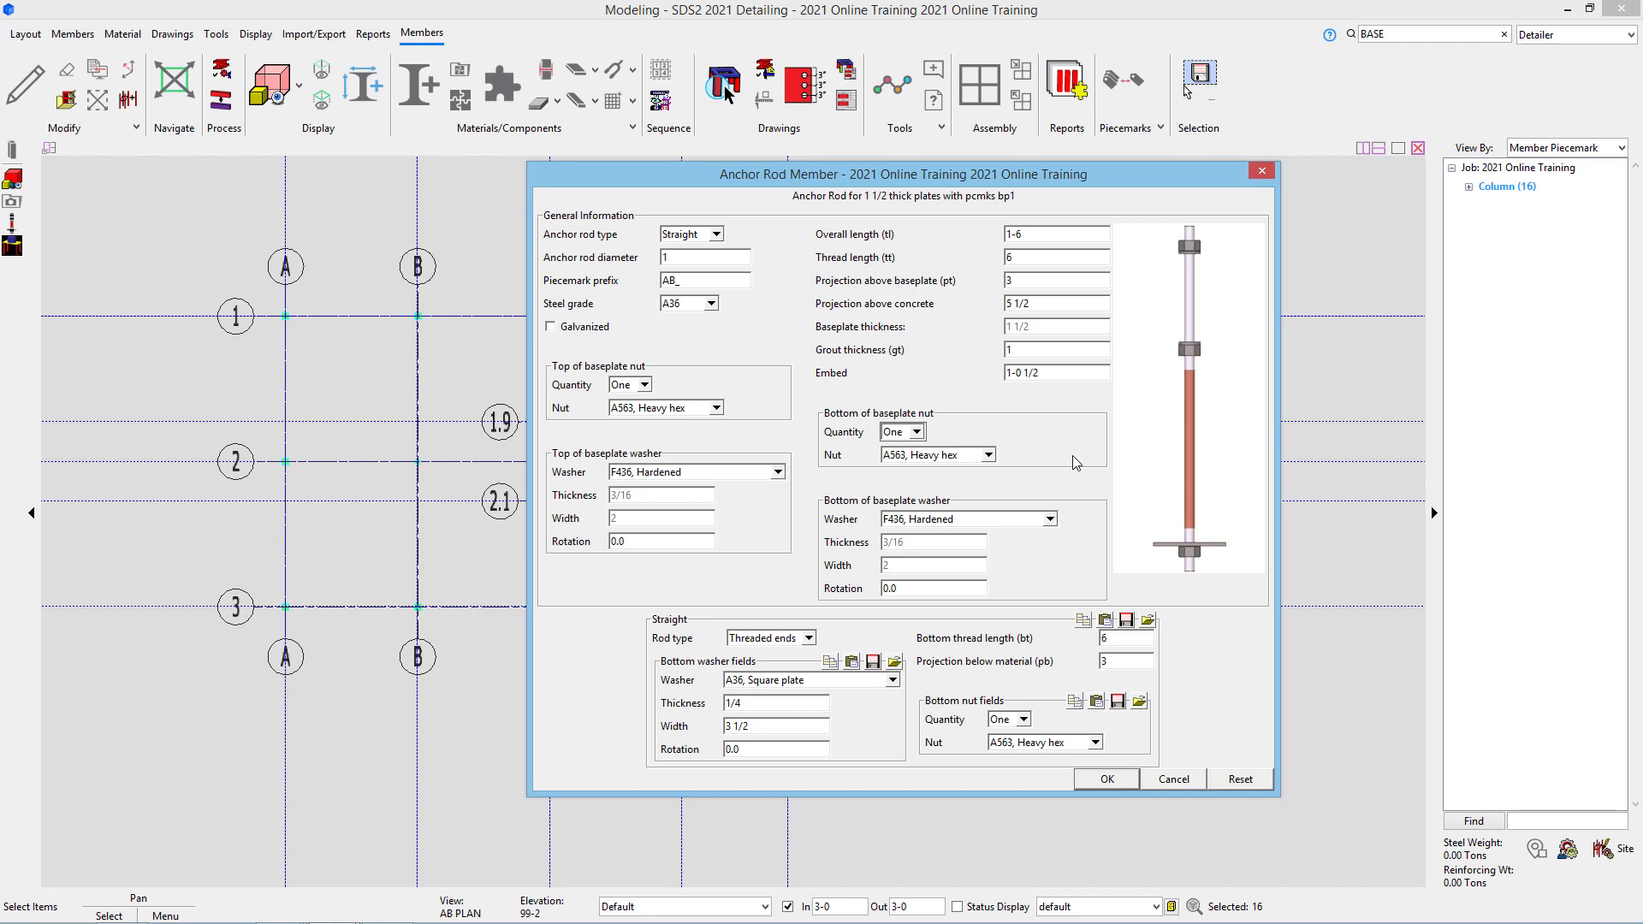
Step: Review the bottom-of-baseplate nut and washer choices, keep them and accept the anchor rods for the bp1 plates
{"action": "left_click", "coordinate": [987, 456]}
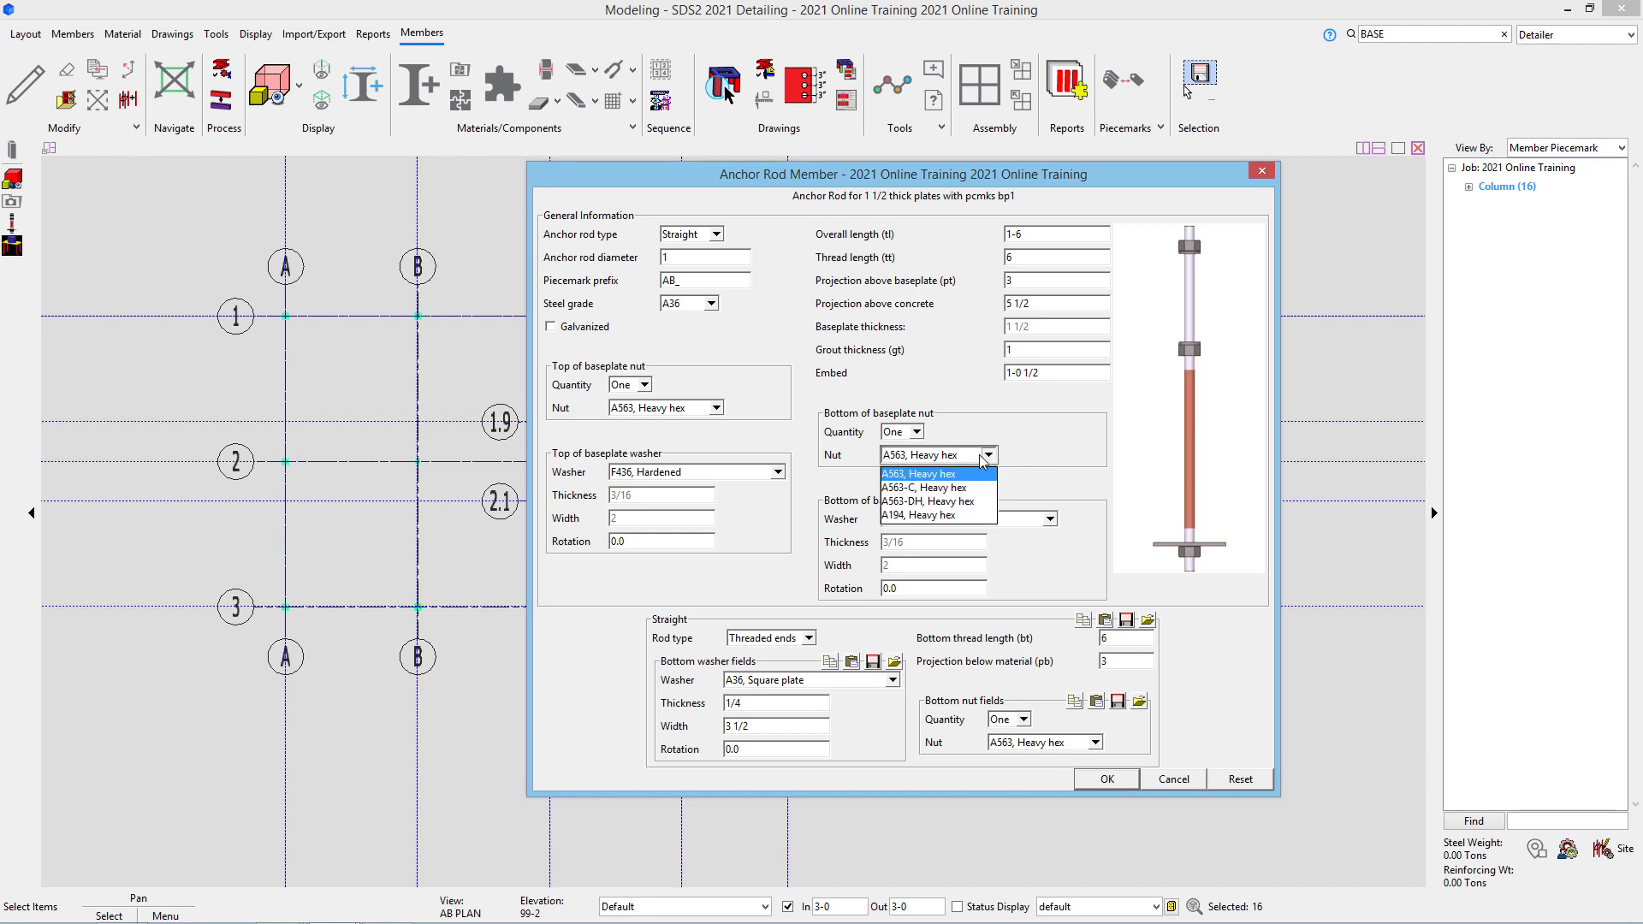
{"action": "left_click", "coordinate": [1008, 417]}
{"action": "left_click", "coordinate": [1049, 519]}
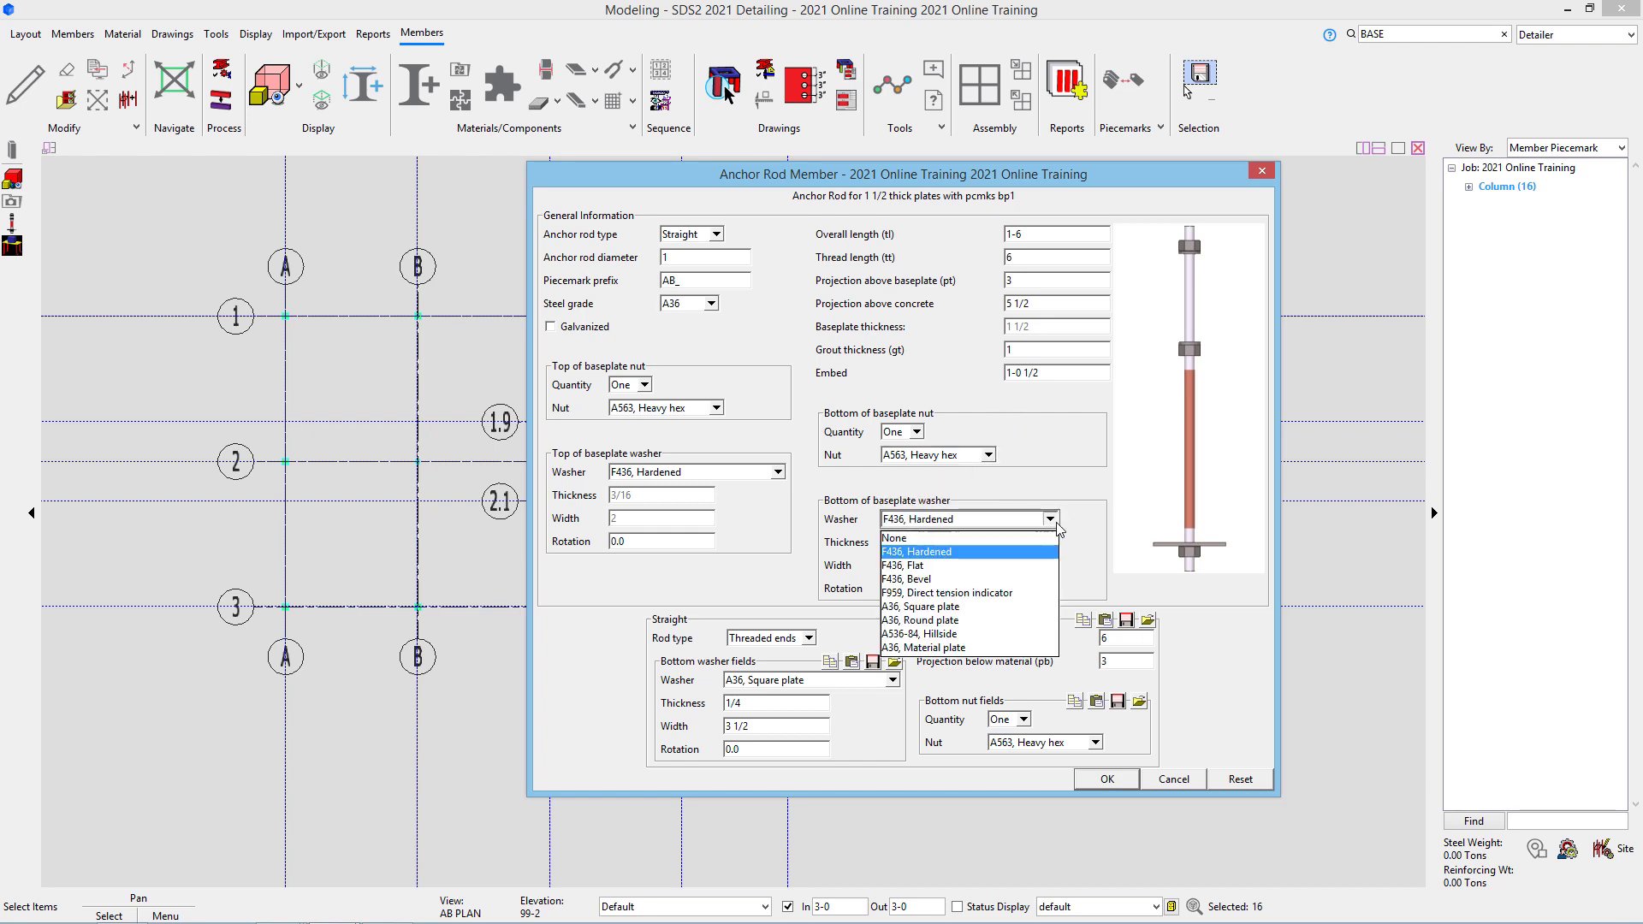
{"action": "left_click", "coordinate": [1070, 471]}
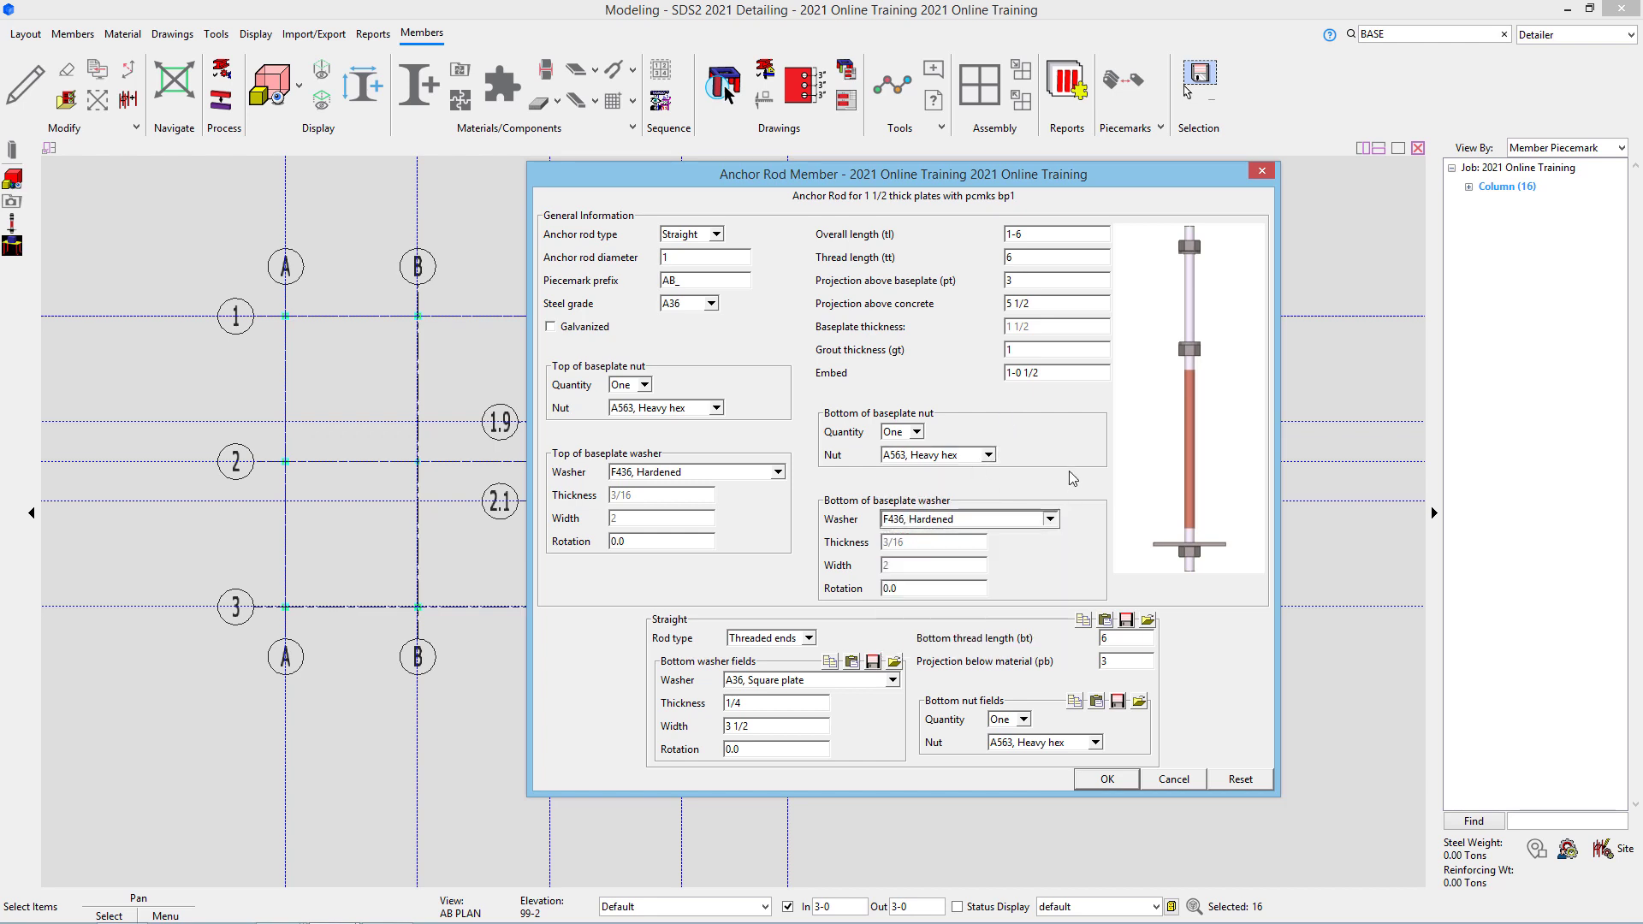
{"action": "left_click", "coordinate": [1085, 783]}
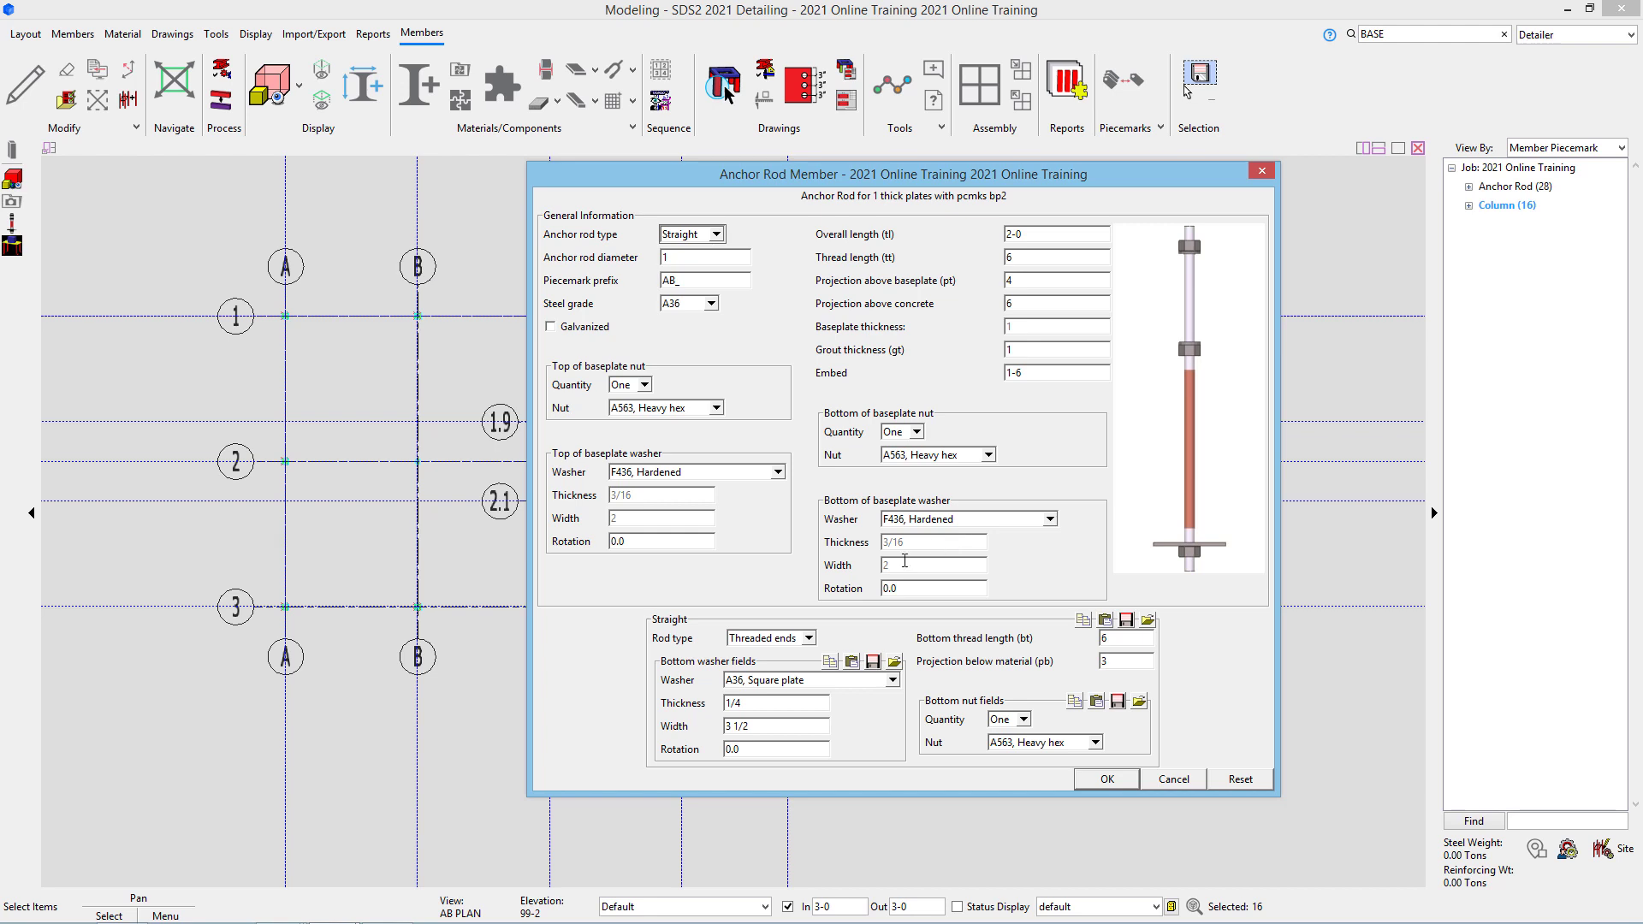
Step: Set the bp2 anchor rods' overall length to 1-6 and projection above baseplate to 3
{"action": "left_click", "coordinate": [1073, 234]}
{"action": "type", "text": "1-6"}
{"action": "key", "text": "Tab"}
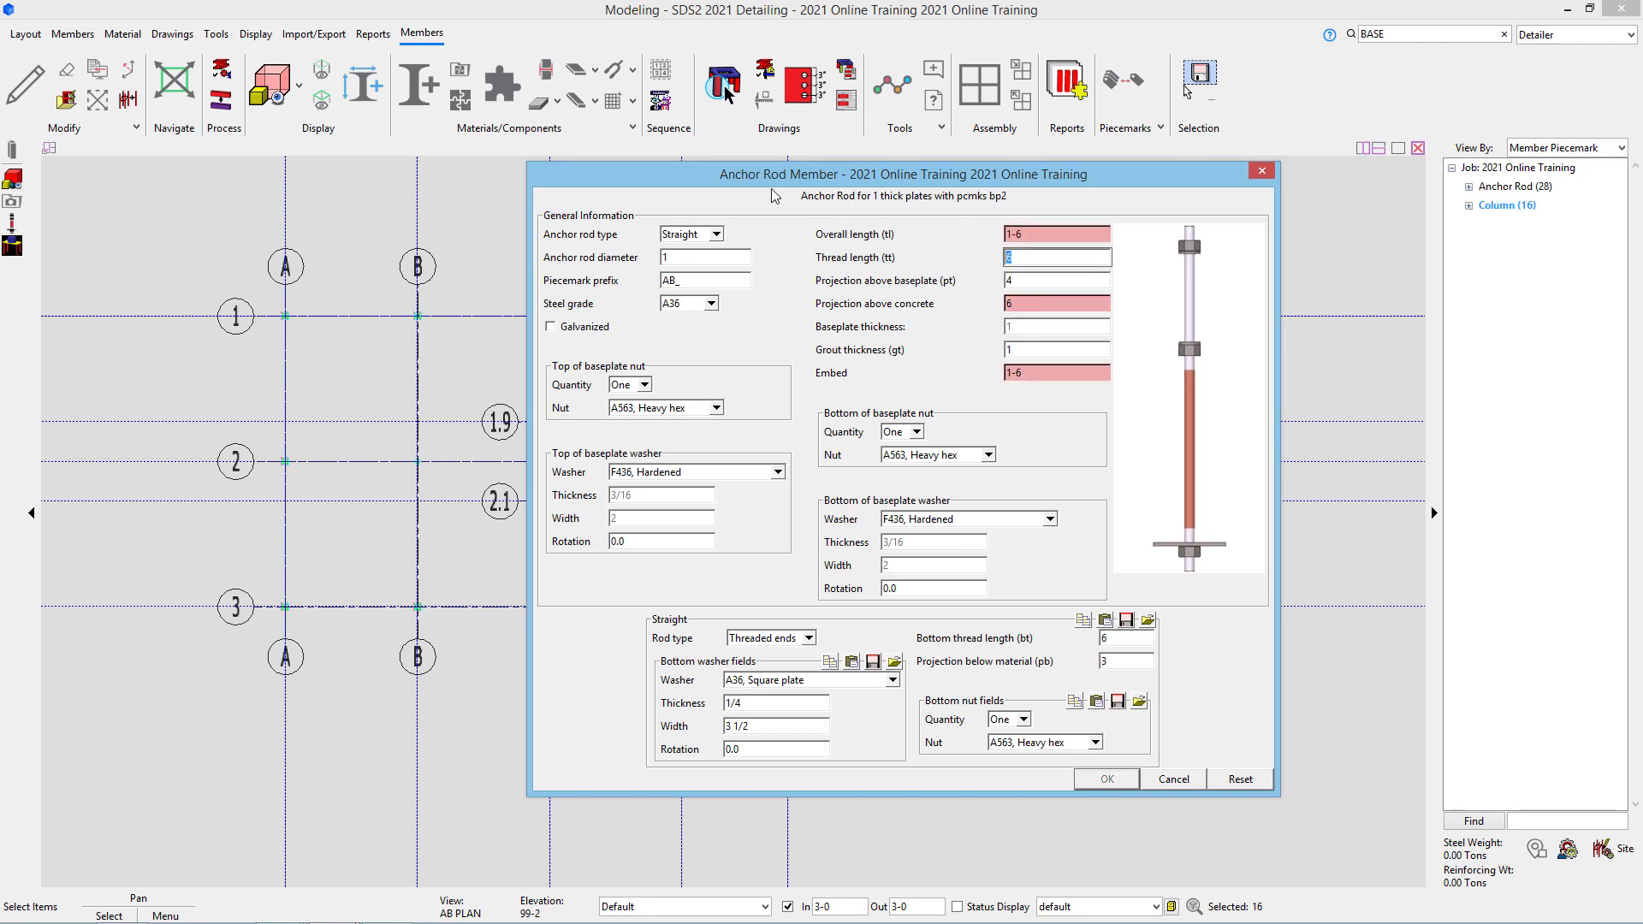
{"action": "key", "text": "Tab"}
{"action": "type", "text": "3"}
{"action": "key", "text": "Tab"}
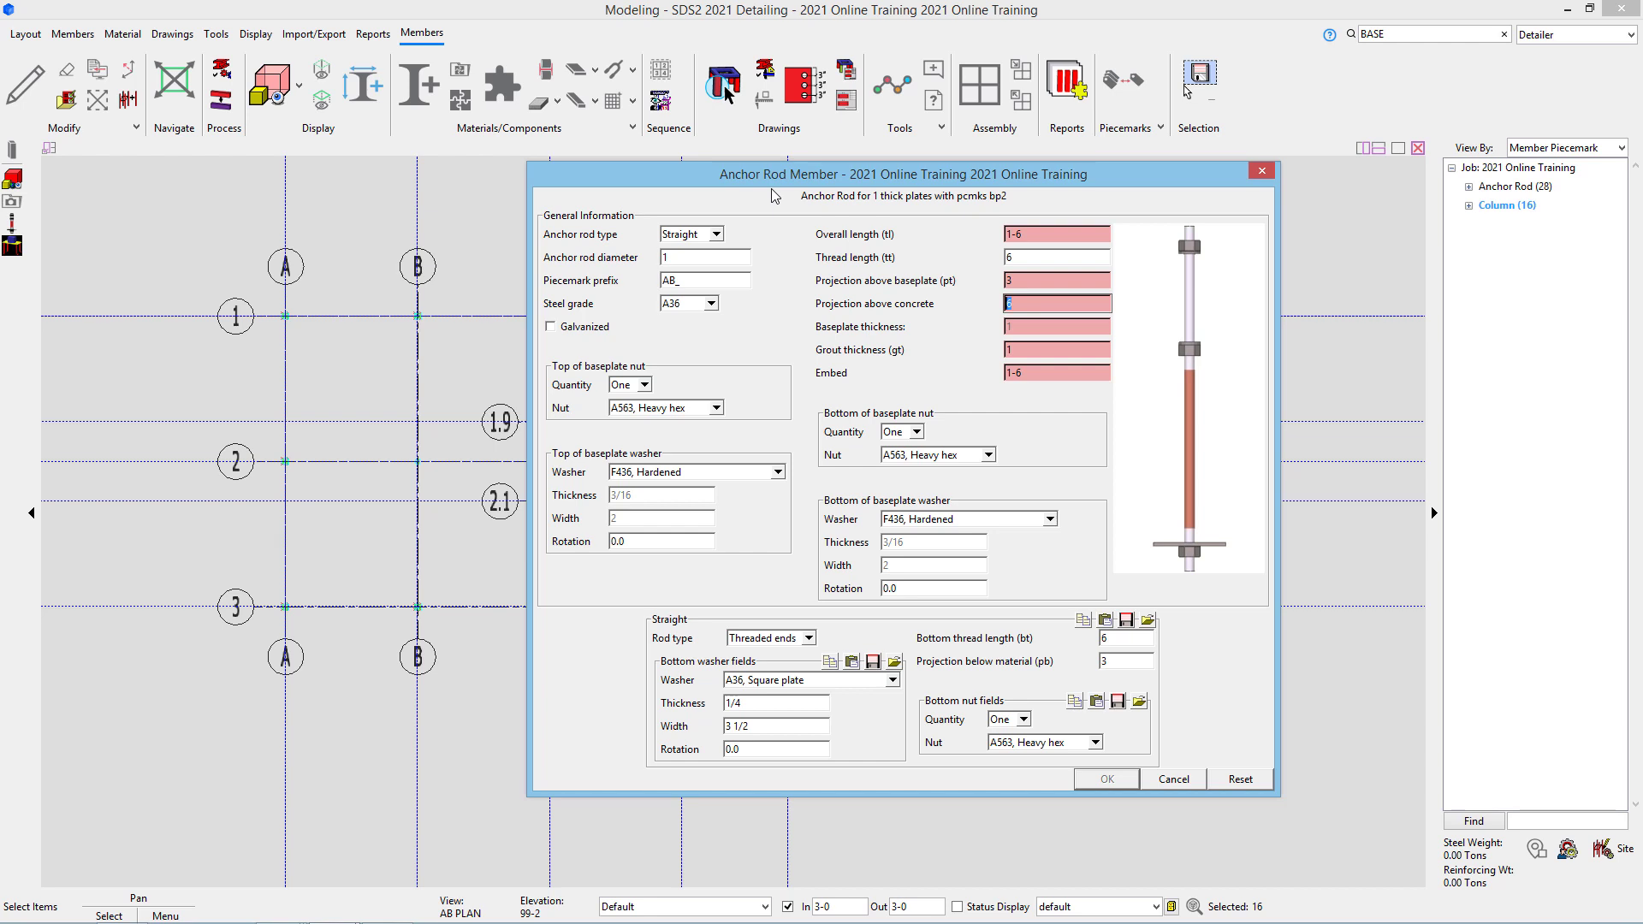
Step: Set the bp2 anchor rods' projection above concrete to 5 and embed to 1-1
{"action": "type", "text": "5"}
{"action": "key", "text": "Tab"}
{"action": "key", "text": "Tab"}
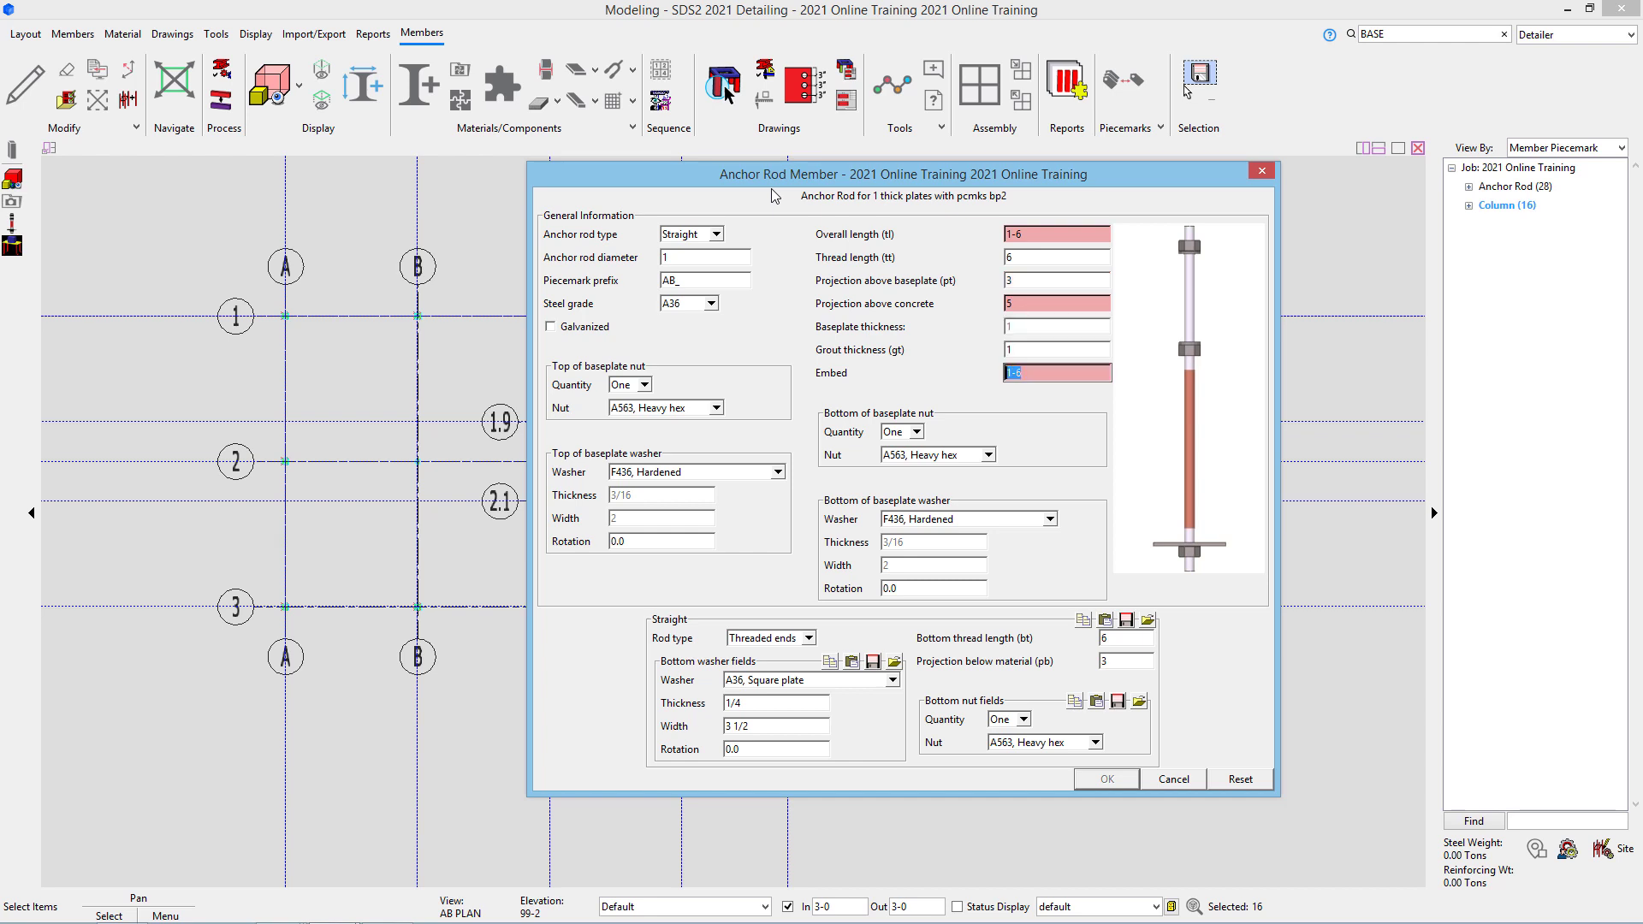
{"action": "type", "text": "1-1"}
{"action": "key", "text": "Tab"}
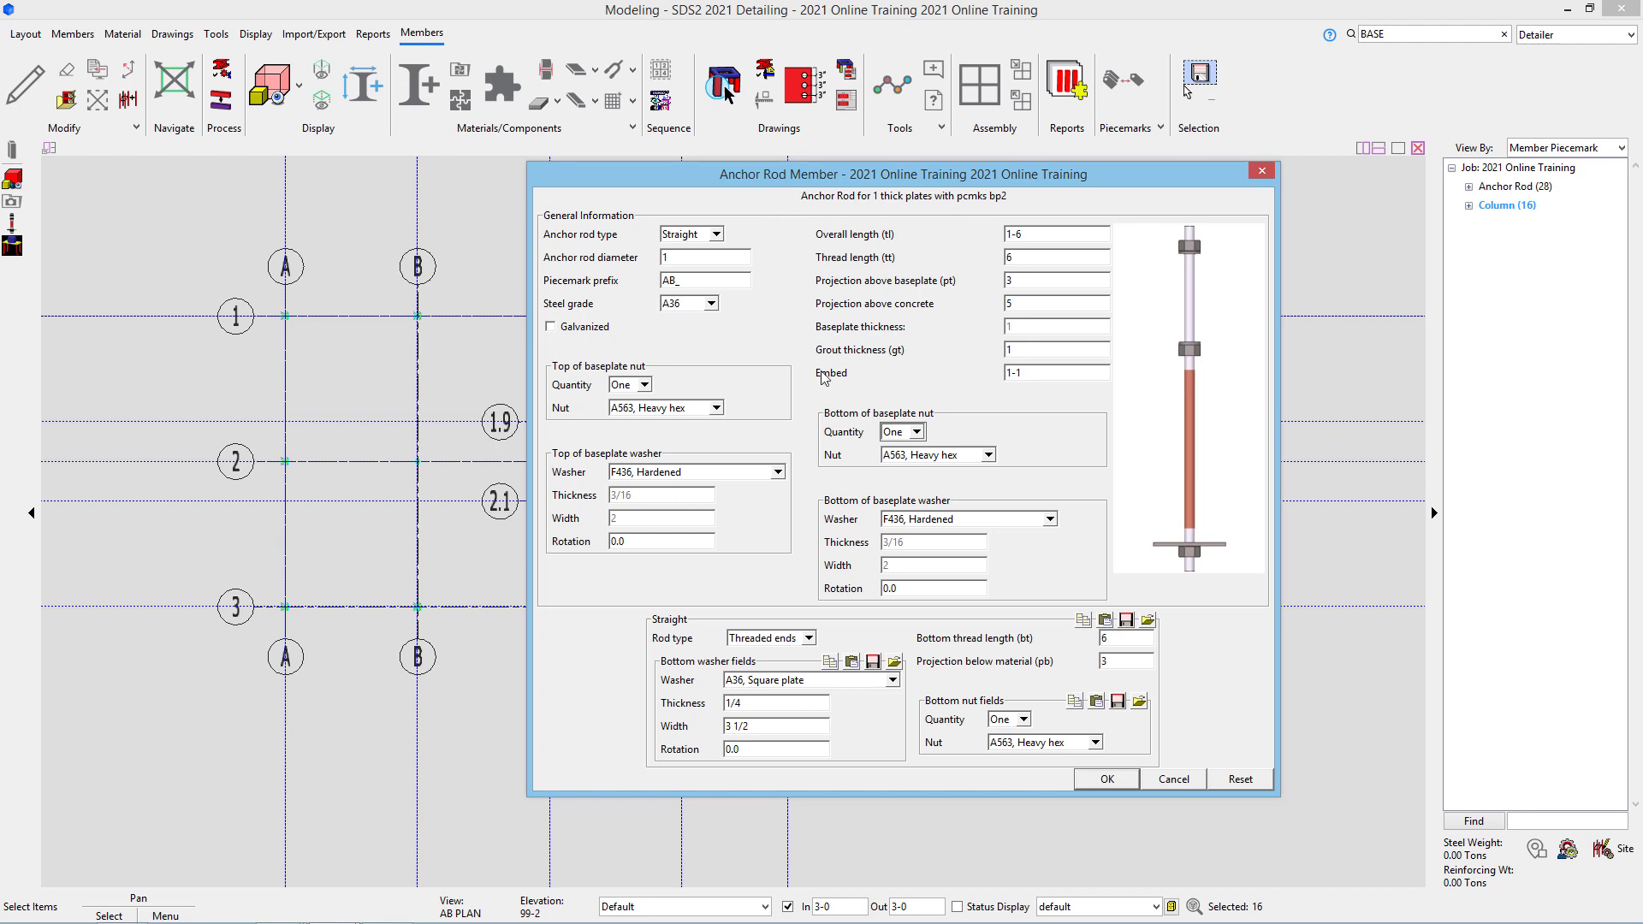
Step: Review the anchor rod types, keep Straight and accept the anchor rods for the bp2 plates
{"action": "left_click", "coordinate": [716, 235]}
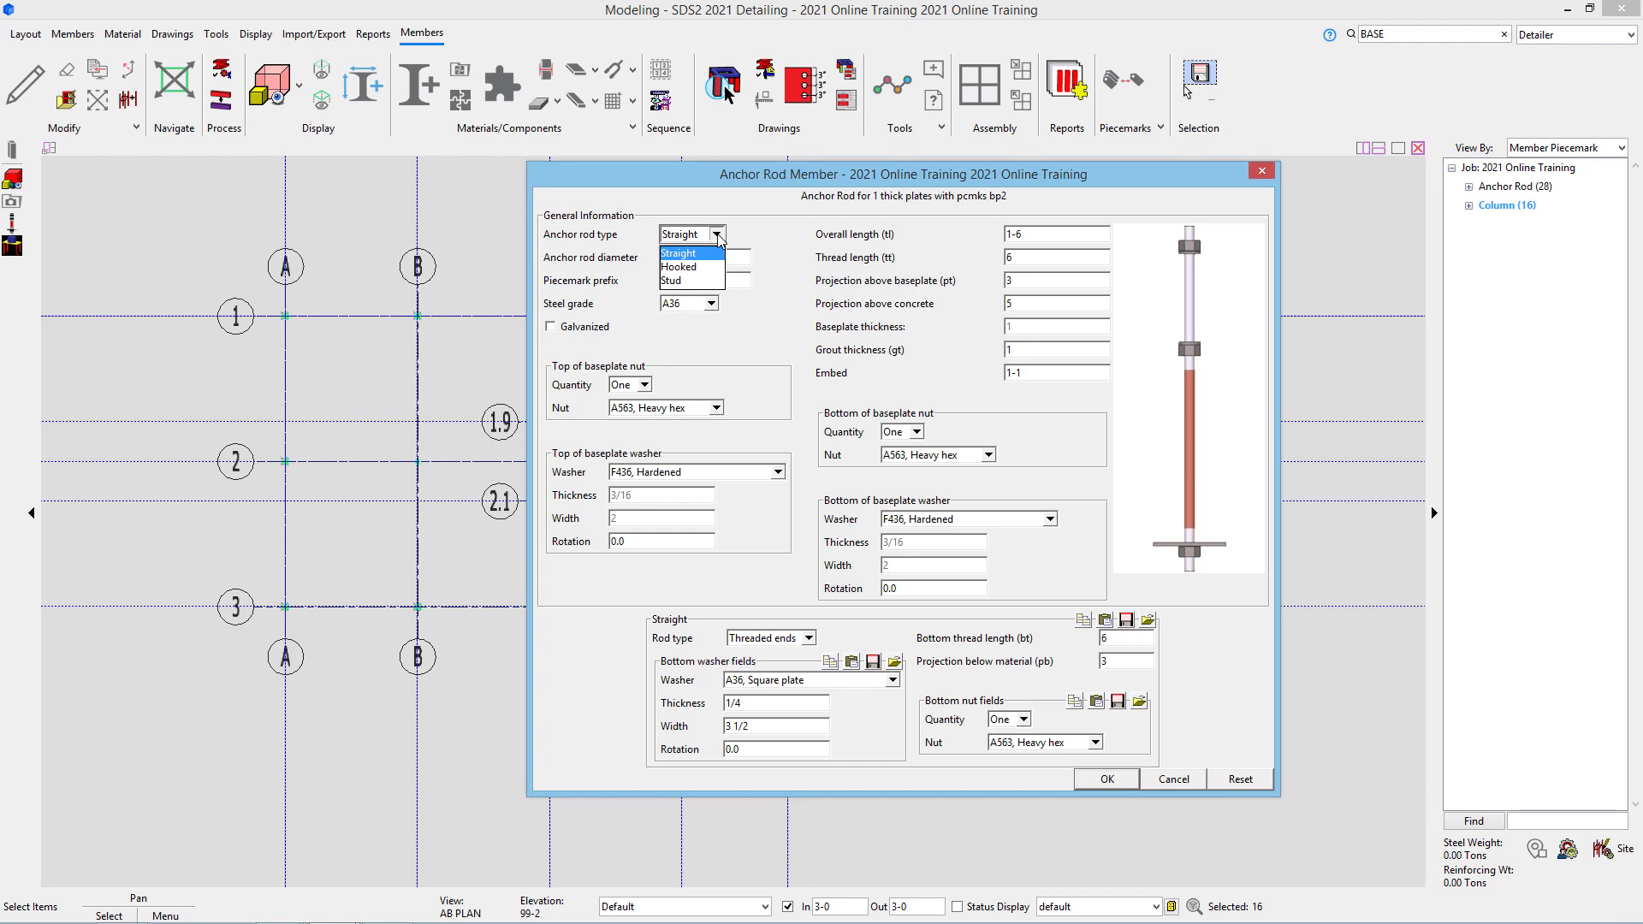
{"action": "left_click", "coordinate": [779, 236]}
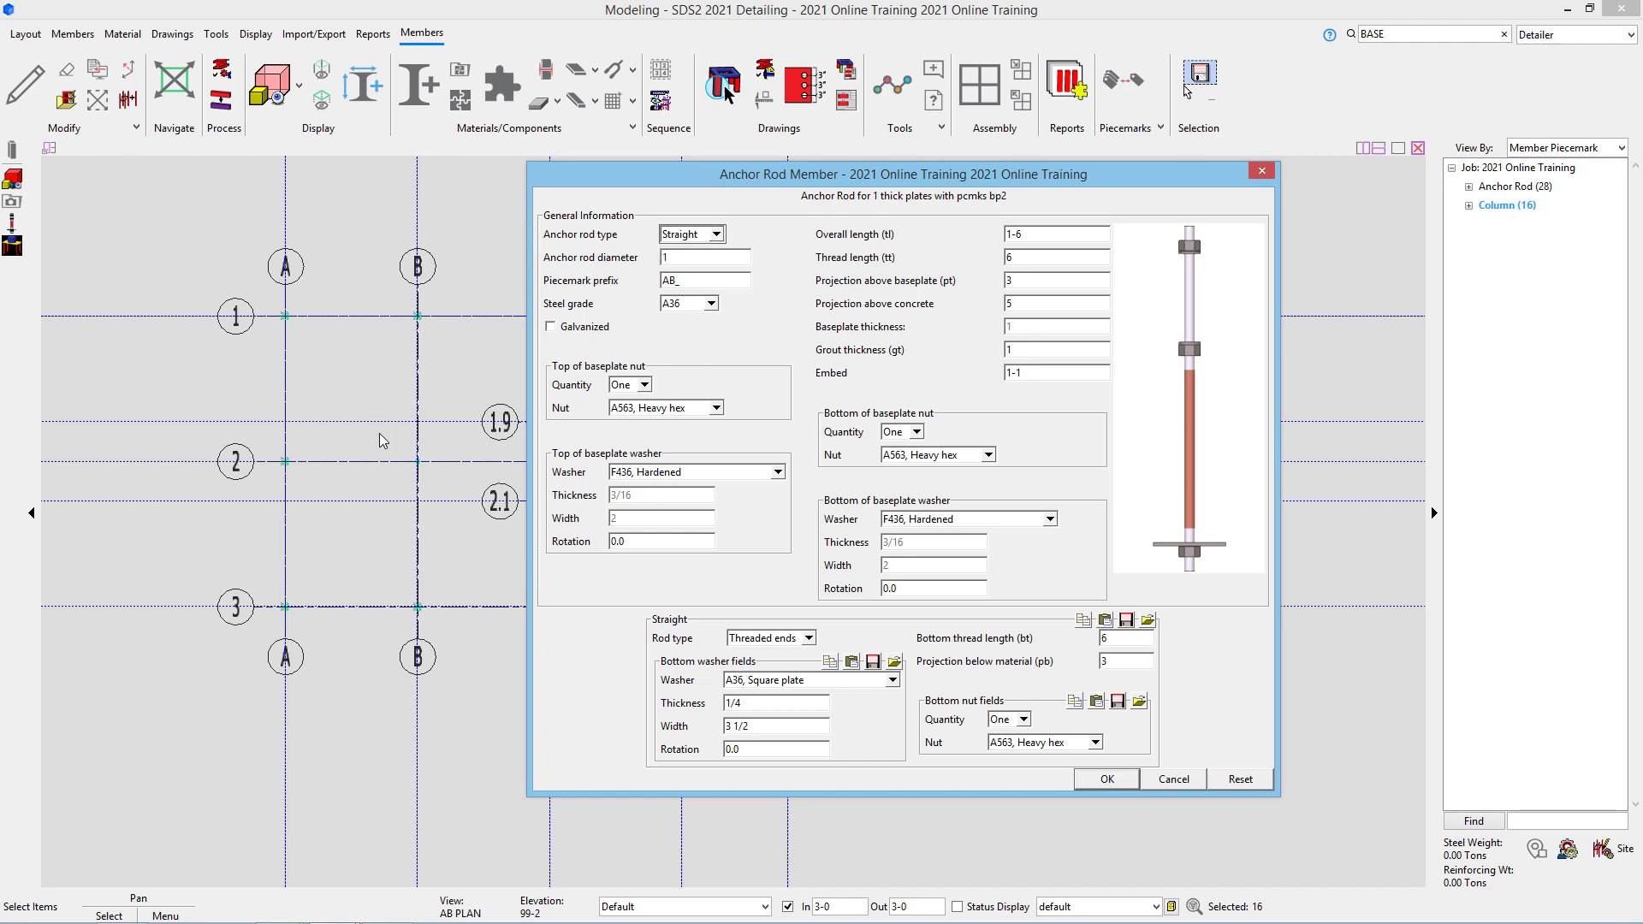
{"action": "left_click", "coordinate": [1107, 780]}
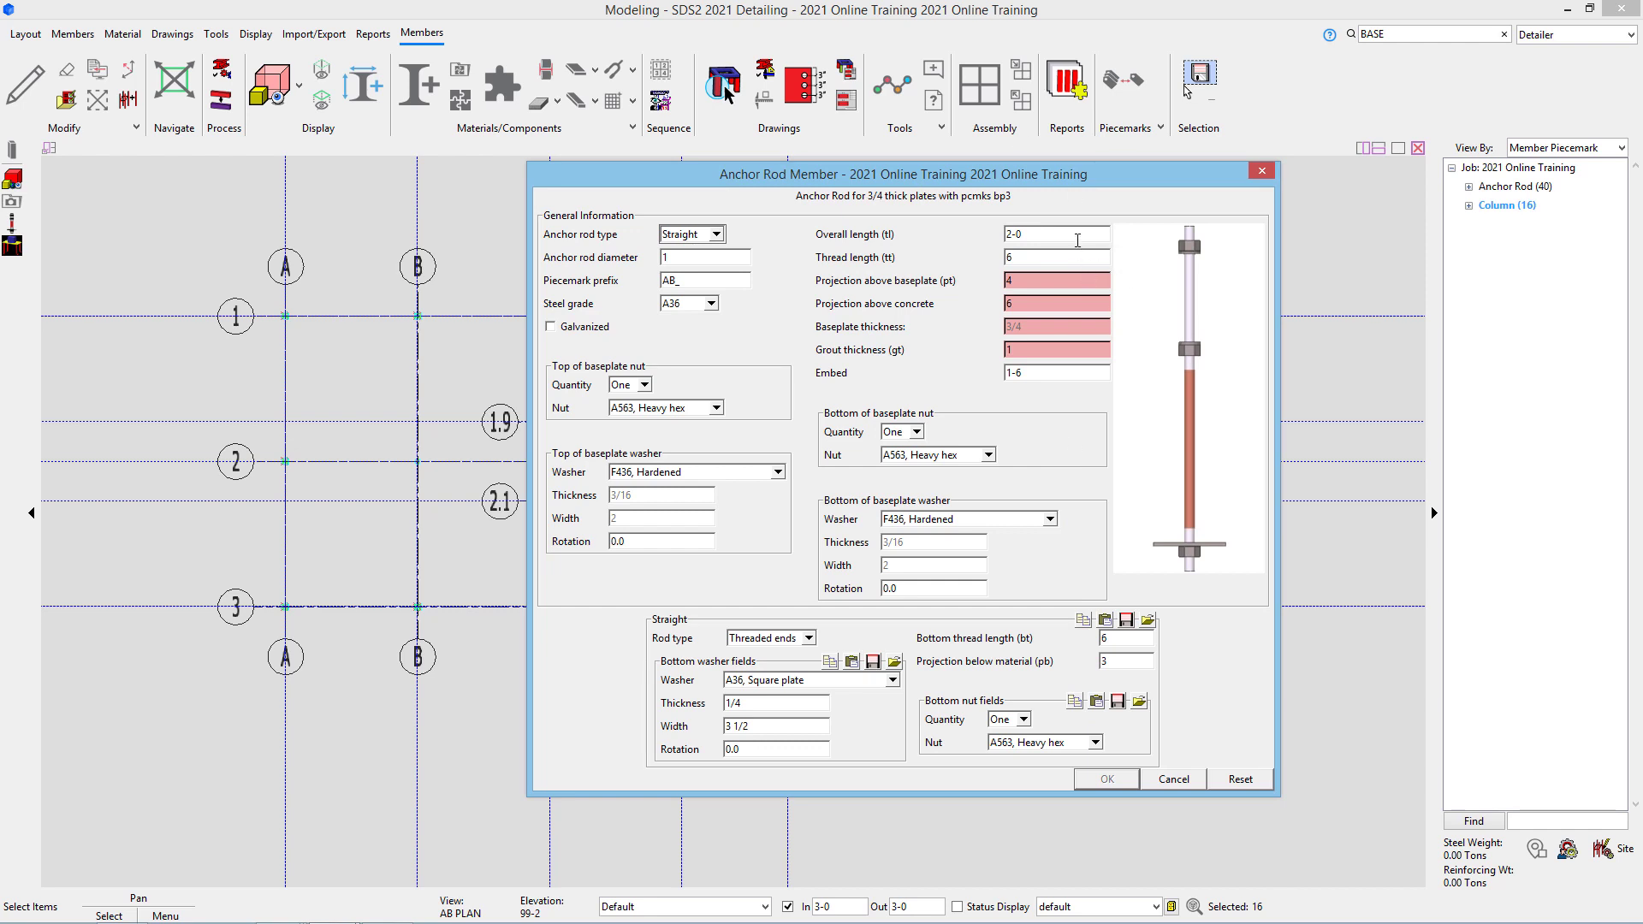
Step: Set the bp3 anchor rods' overall length to 1-6 and projection above baseplate to 3
{"action": "left_click_drag", "start_coordinate": [1077, 234], "coordinate": [989, 236]}
{"action": "type", "text": "1-6"}
{"action": "key", "text": "Tab"}
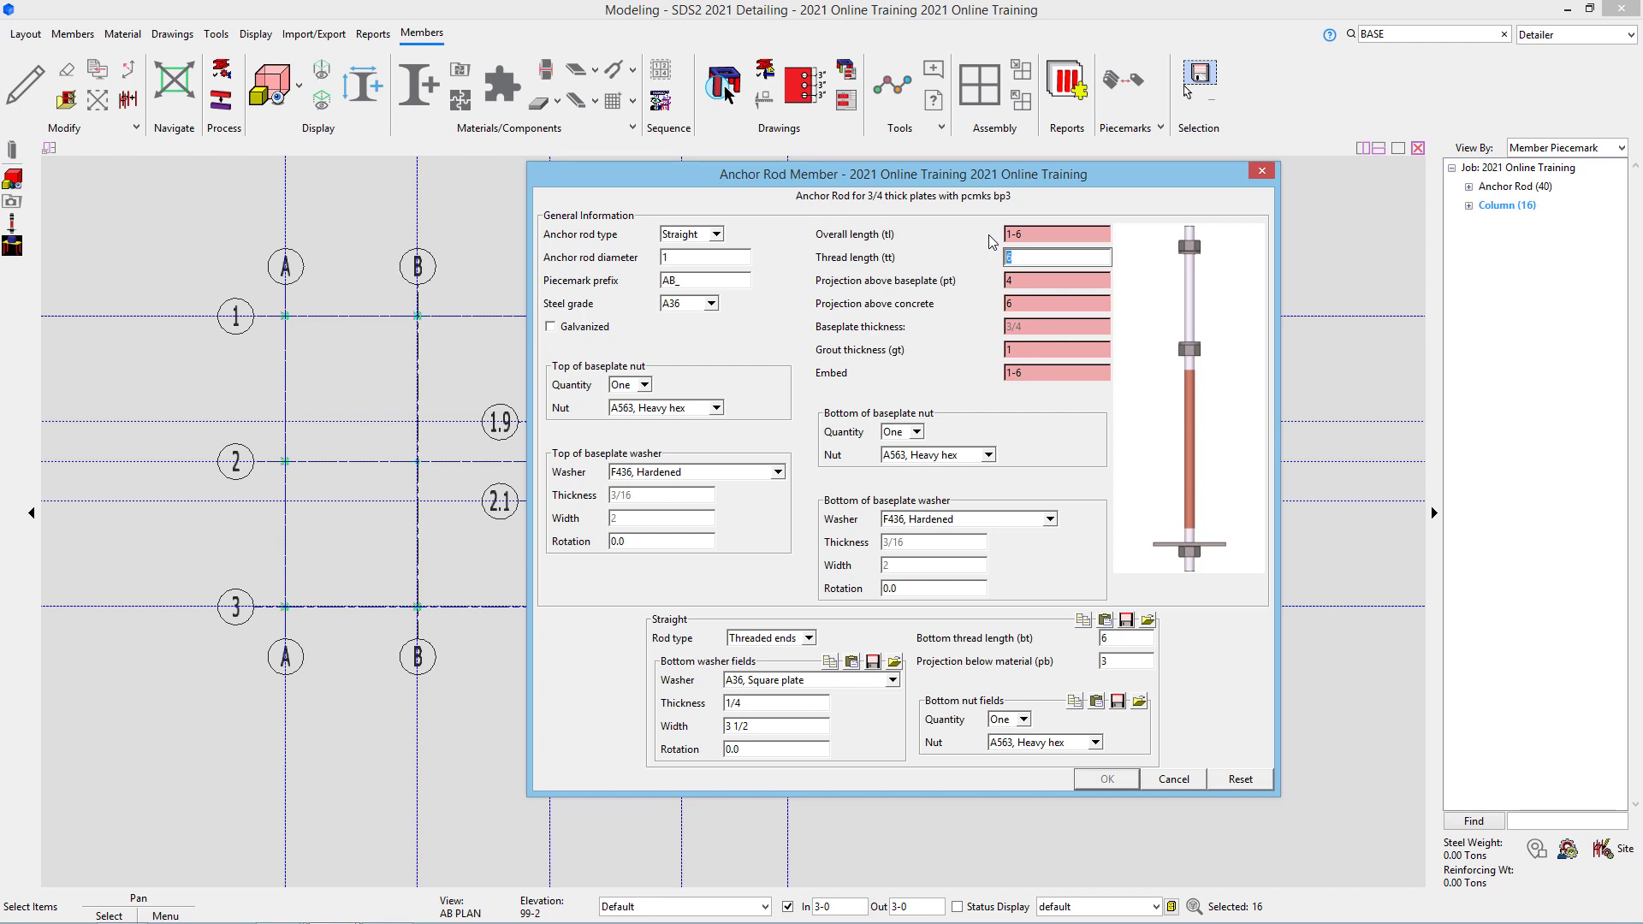
{"action": "key", "text": "Tab"}
{"action": "type", "text": "3"}
{"action": "key", "text": "Tab"}
Step: Set the bp3 anchor rods' projection above concrete to 4 3/4 and embed to 1-1 1/4, and accept them
{"action": "type", "text": "4 3/4"}
{"action": "key", "text": "Tab"}
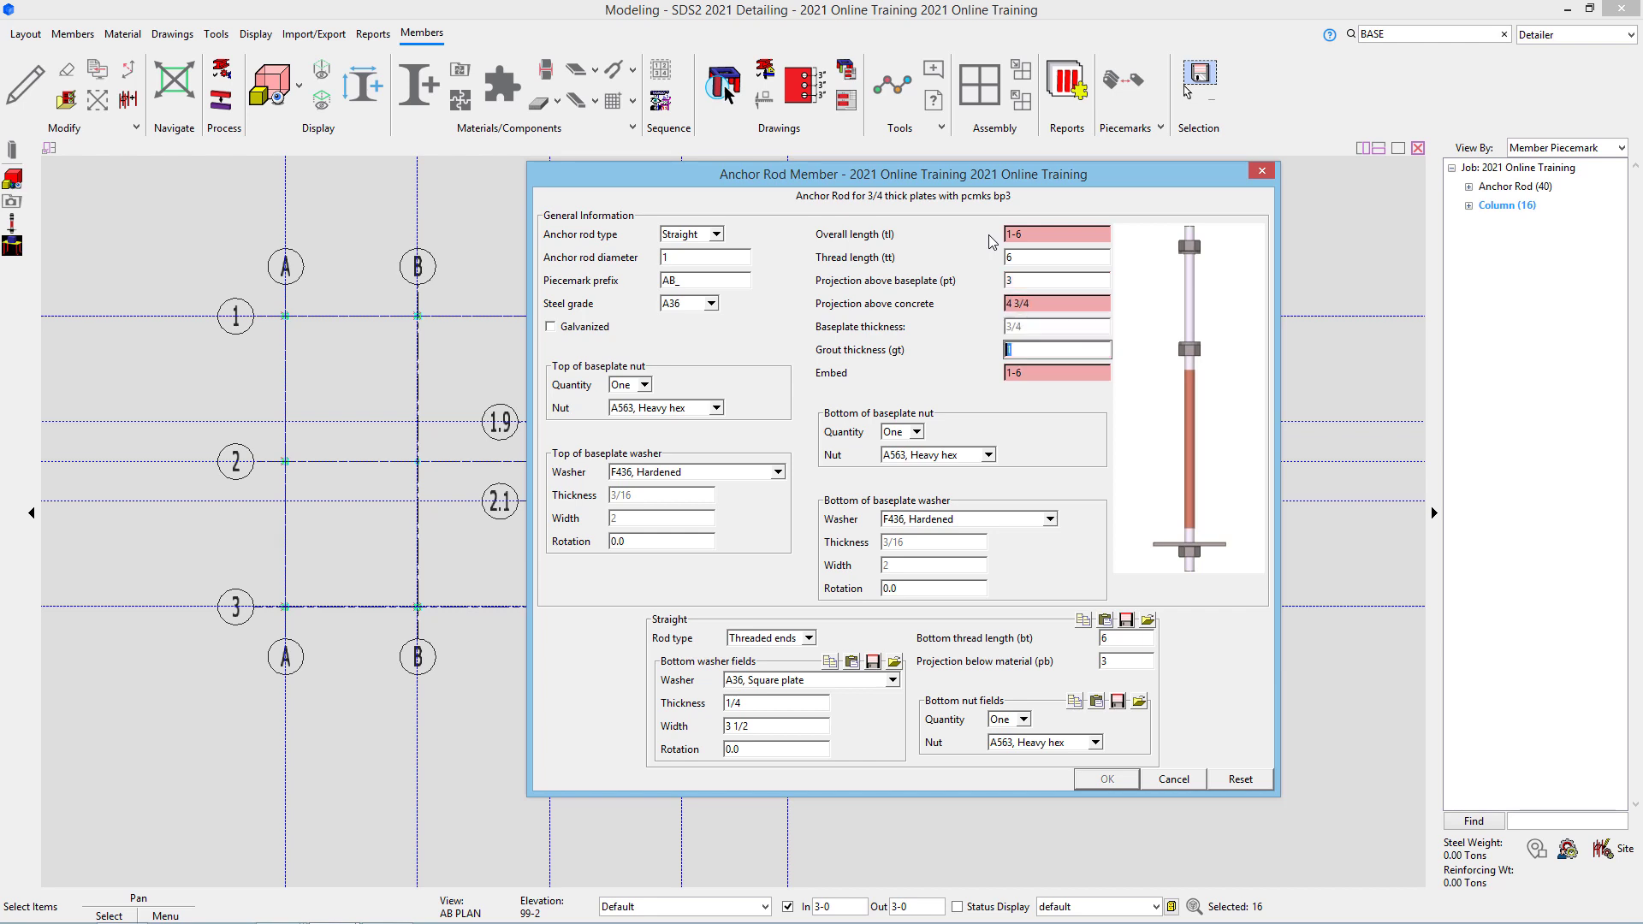
{"action": "key", "text": "Tab"}
{"action": "type", "text": "1-1 1/4"}
{"action": "key", "text": "Tab"}
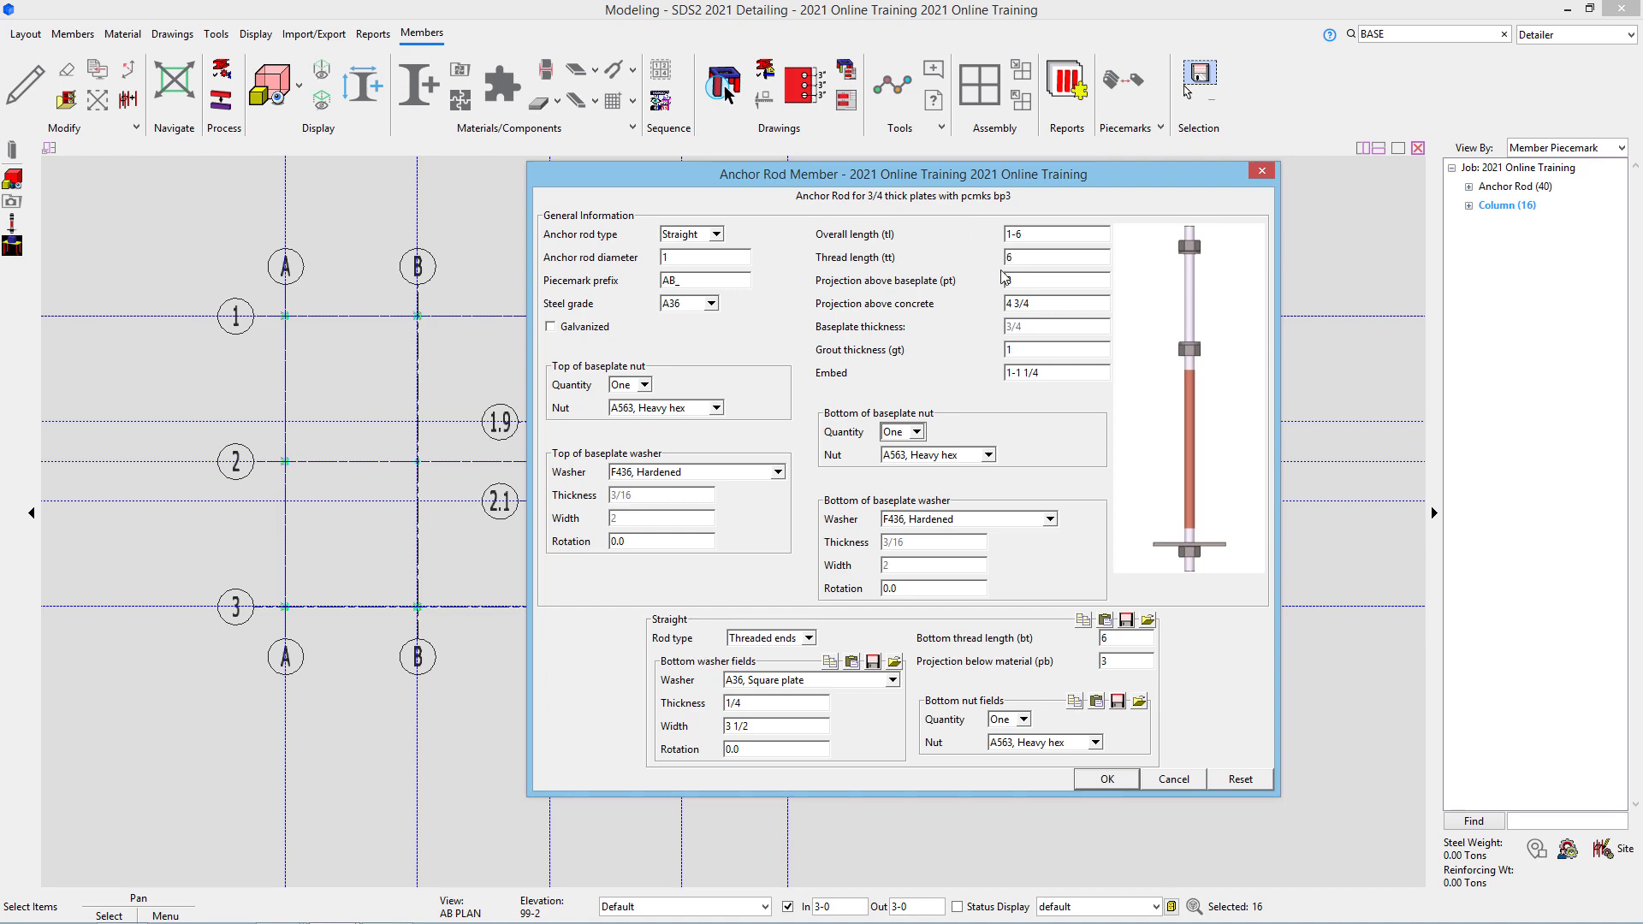
{"action": "left_click", "coordinate": [1105, 778]}
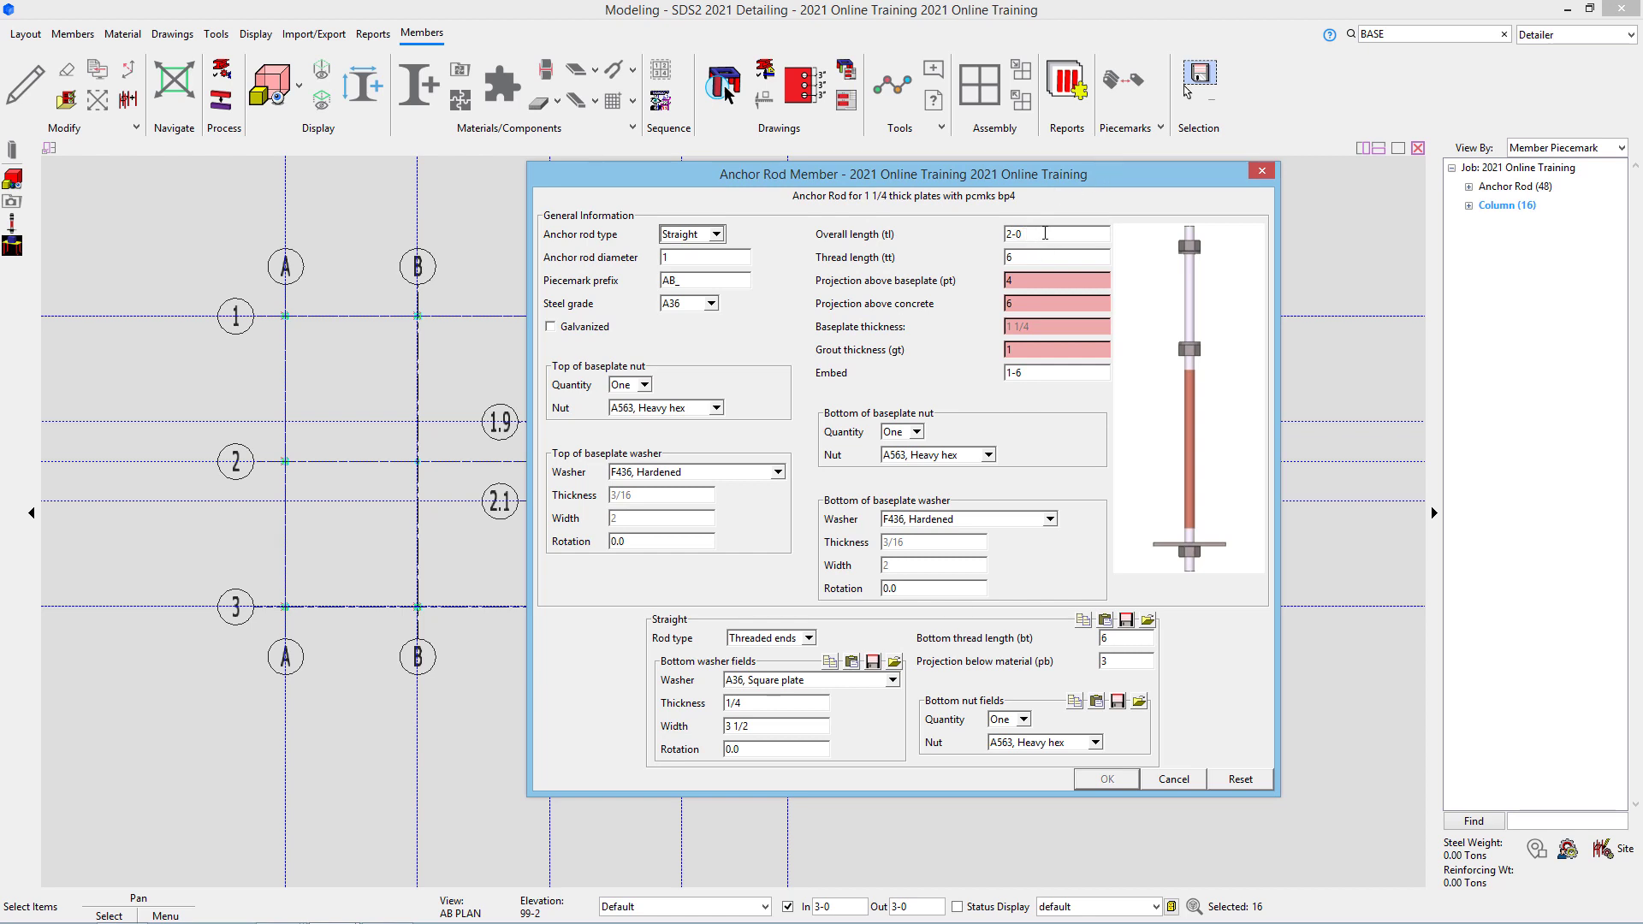
Step: Set the bp4 anchor rods' overall length to 1-6 and projection above baseplate to 3
{"action": "left_click", "coordinate": [1053, 236]}
{"action": "type", "text": "1-6"}
{"action": "key", "text": "Tab"}
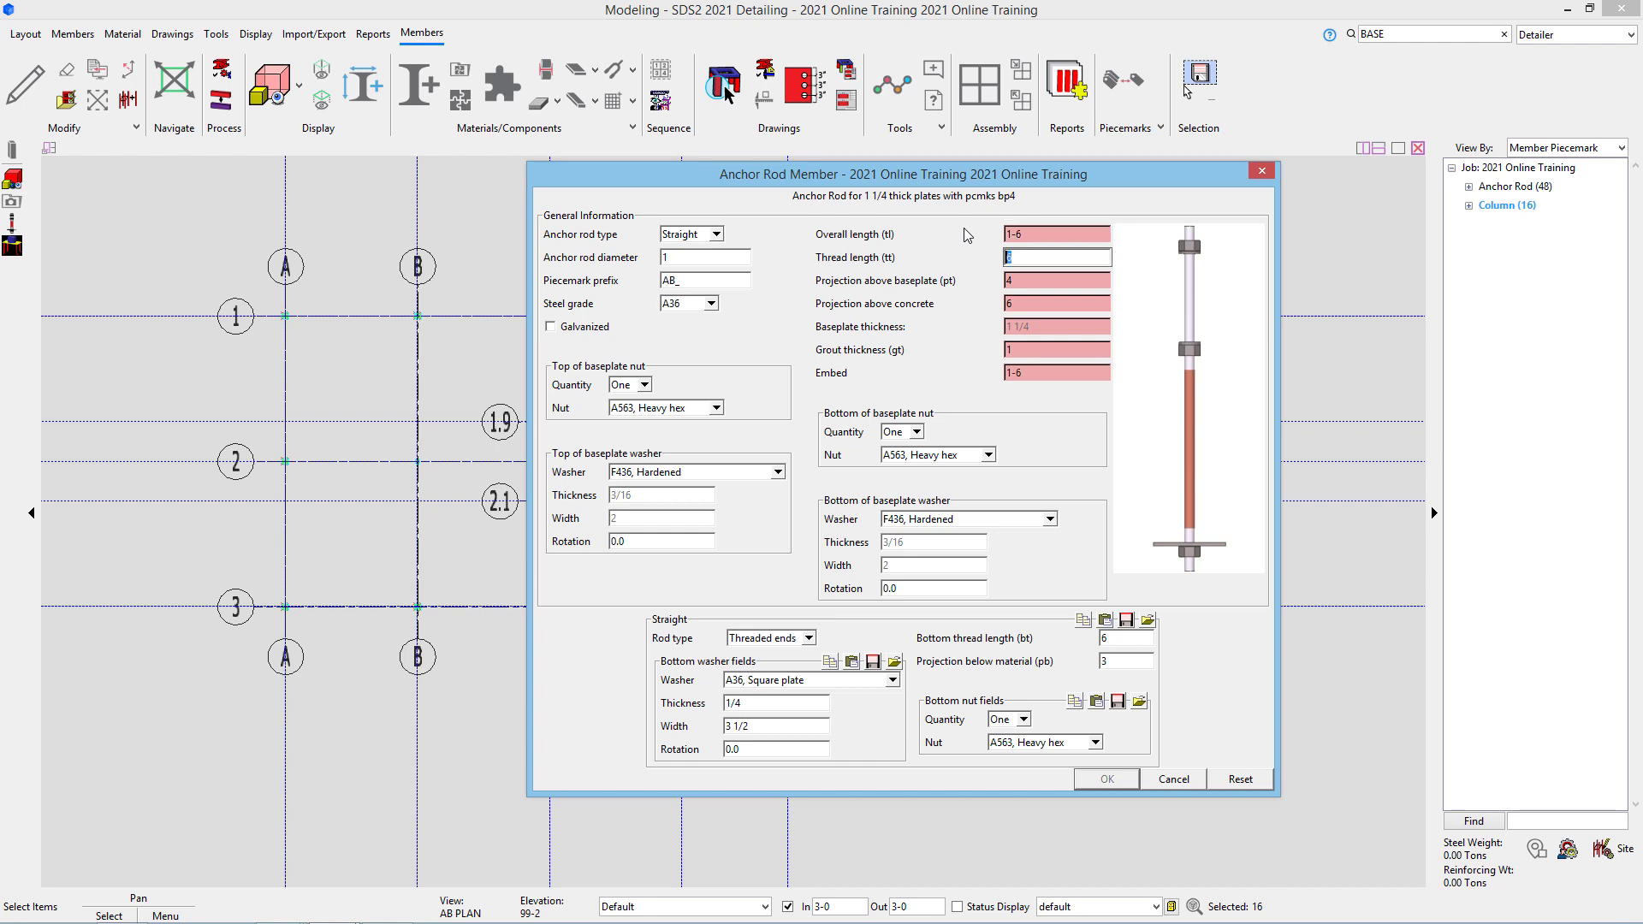
{"action": "key", "text": "Tab"}
{"action": "type", "text": "3"}
{"action": "key", "text": "Tab"}
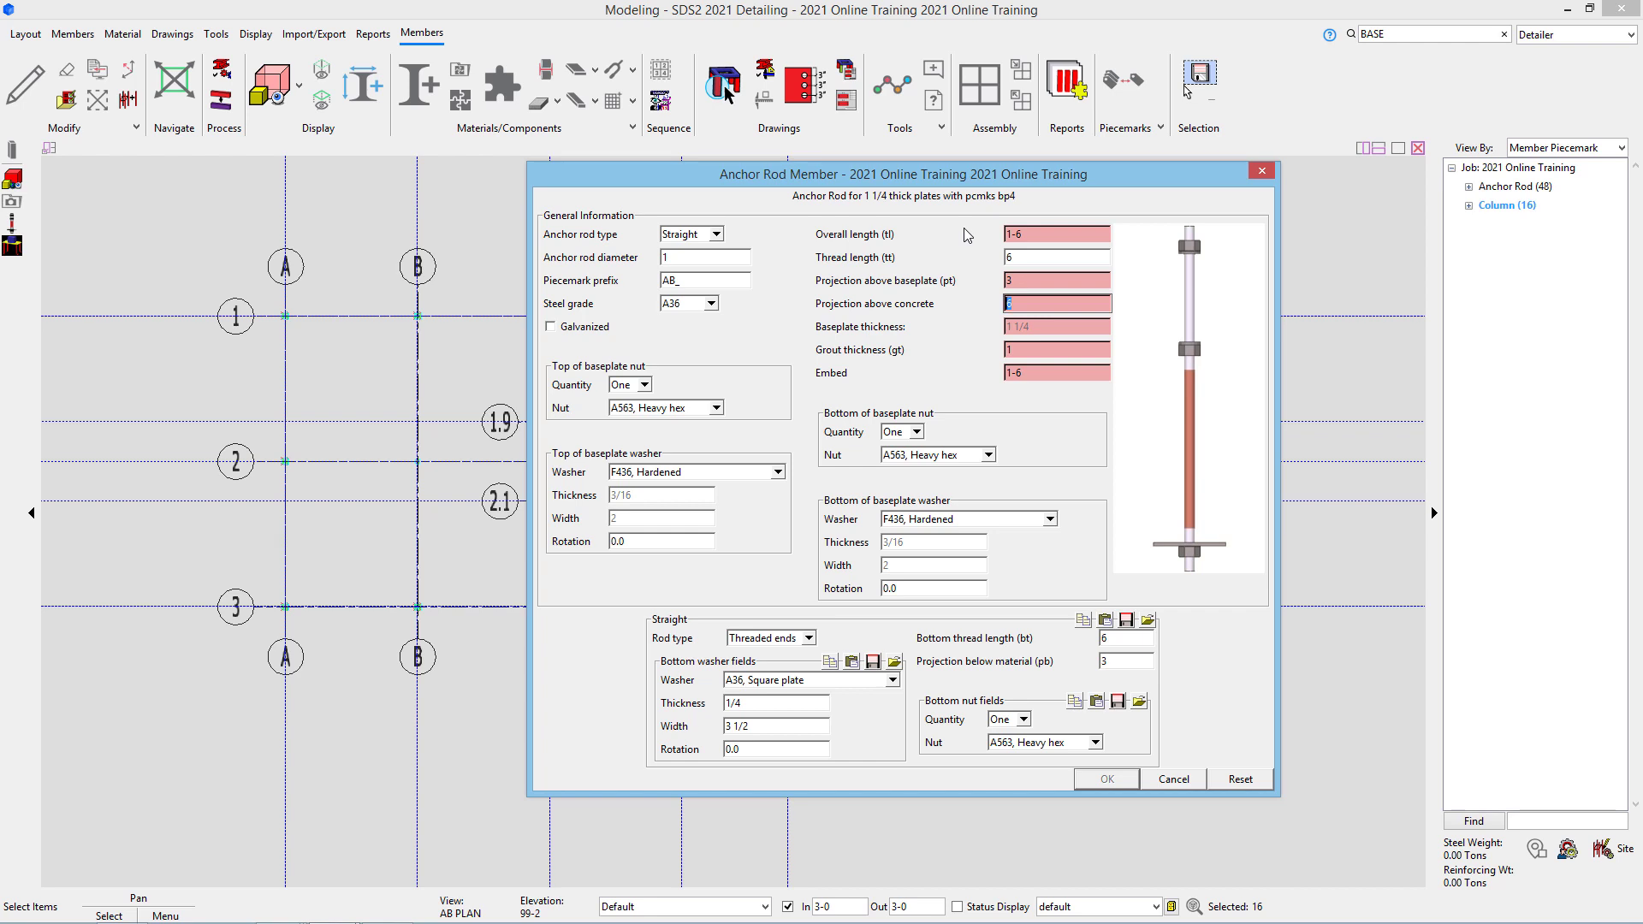
Step: Set the bp4 rods' projection above concrete to 5 1/4 and embed to 1-0 3/4, accept them and decline adding another anchor rod group
{"action": "type", "text": "5 1/4"}
{"action": "key", "text": "Tab"}
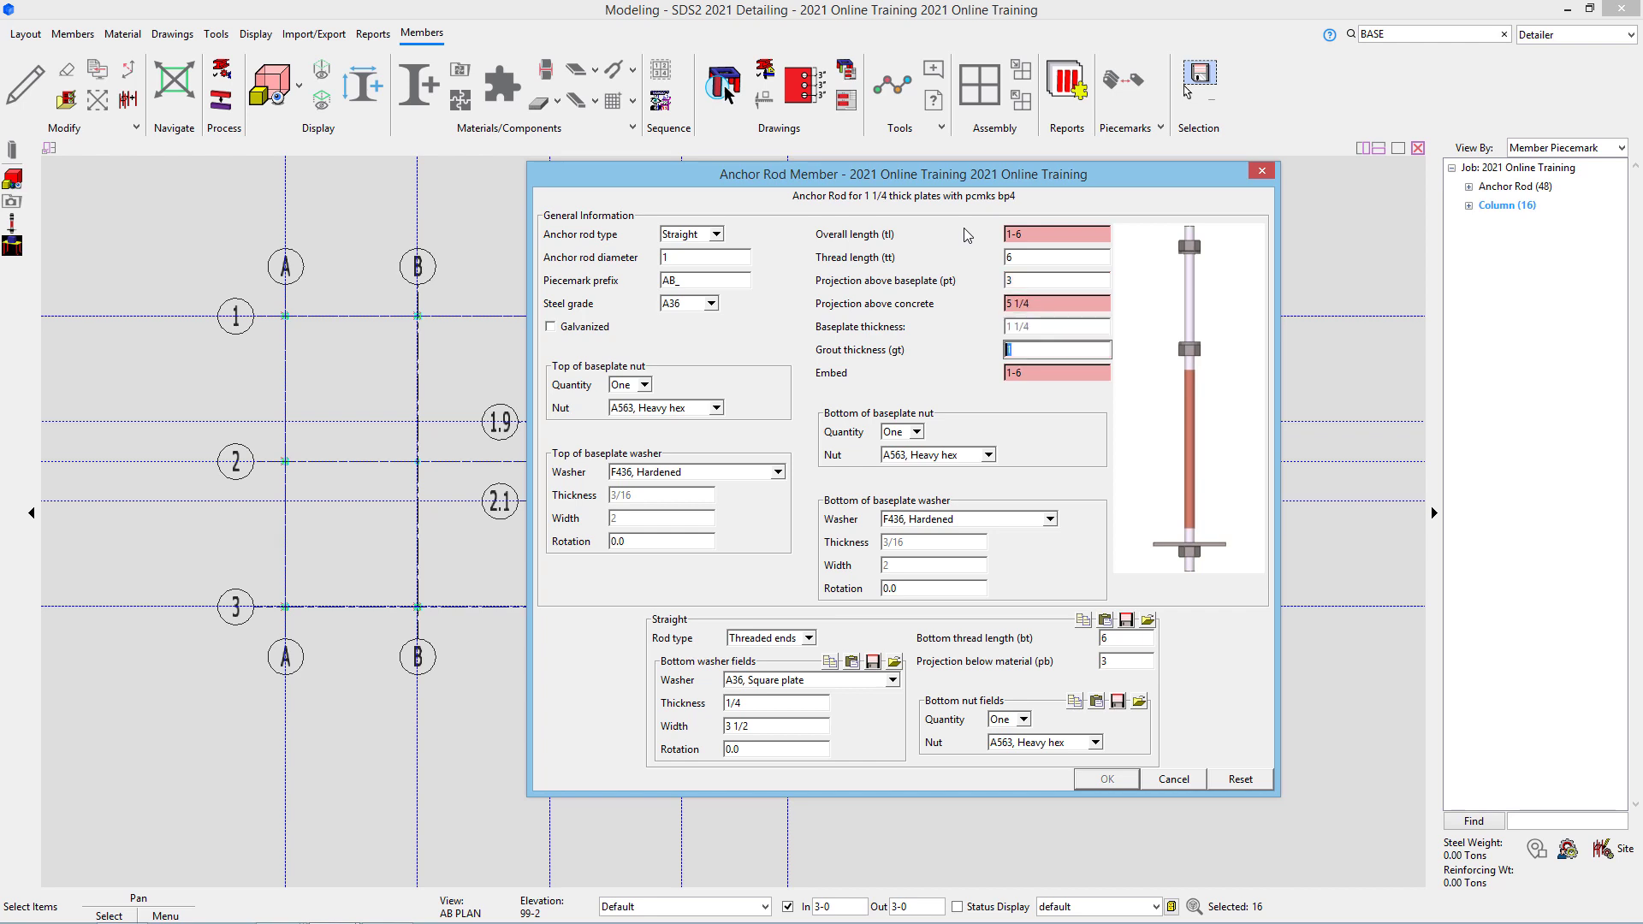
{"action": "key", "text": "Tab"}
{"action": "type", "text": "1-0 3/4"}
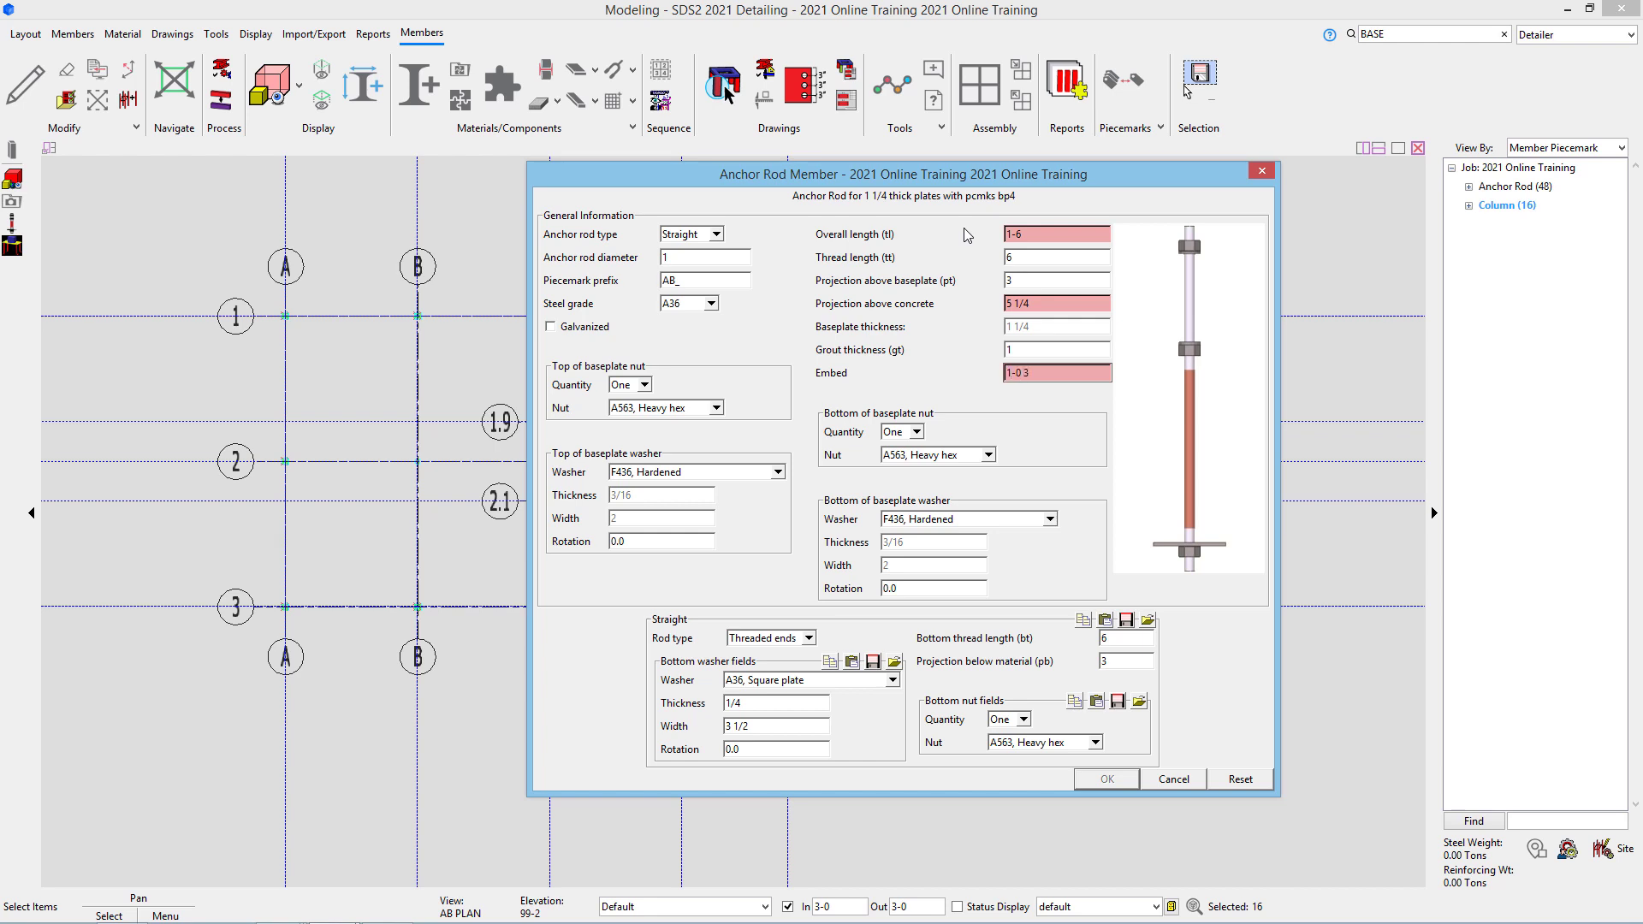
{"action": "key", "text": "Tab"}
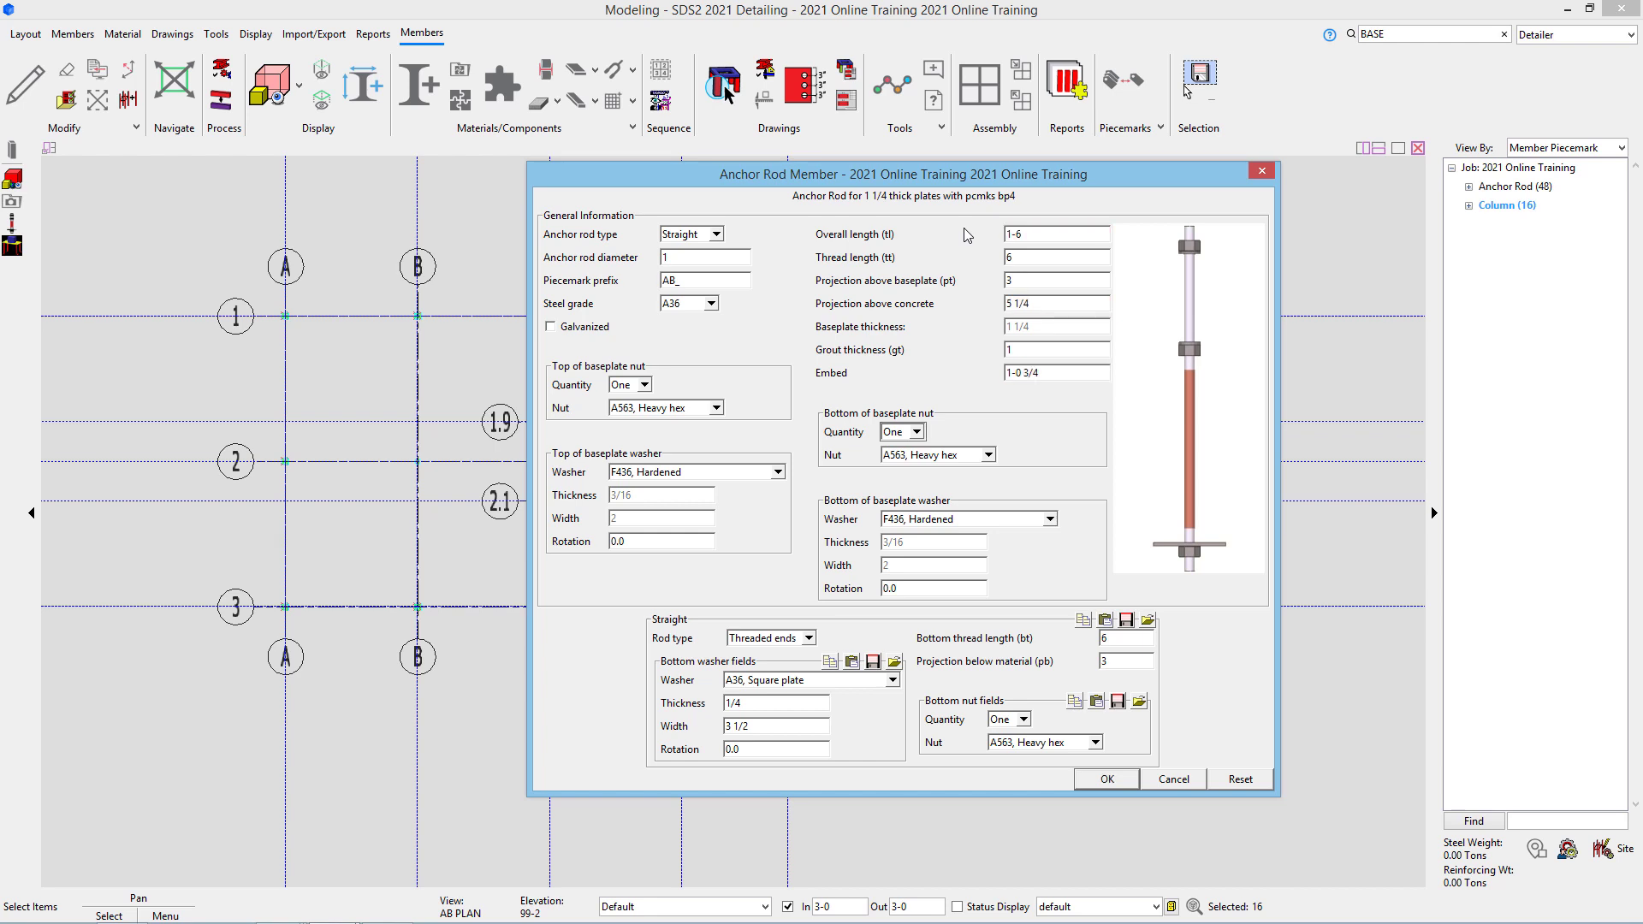
{"action": "left_click", "coordinate": [1099, 779]}
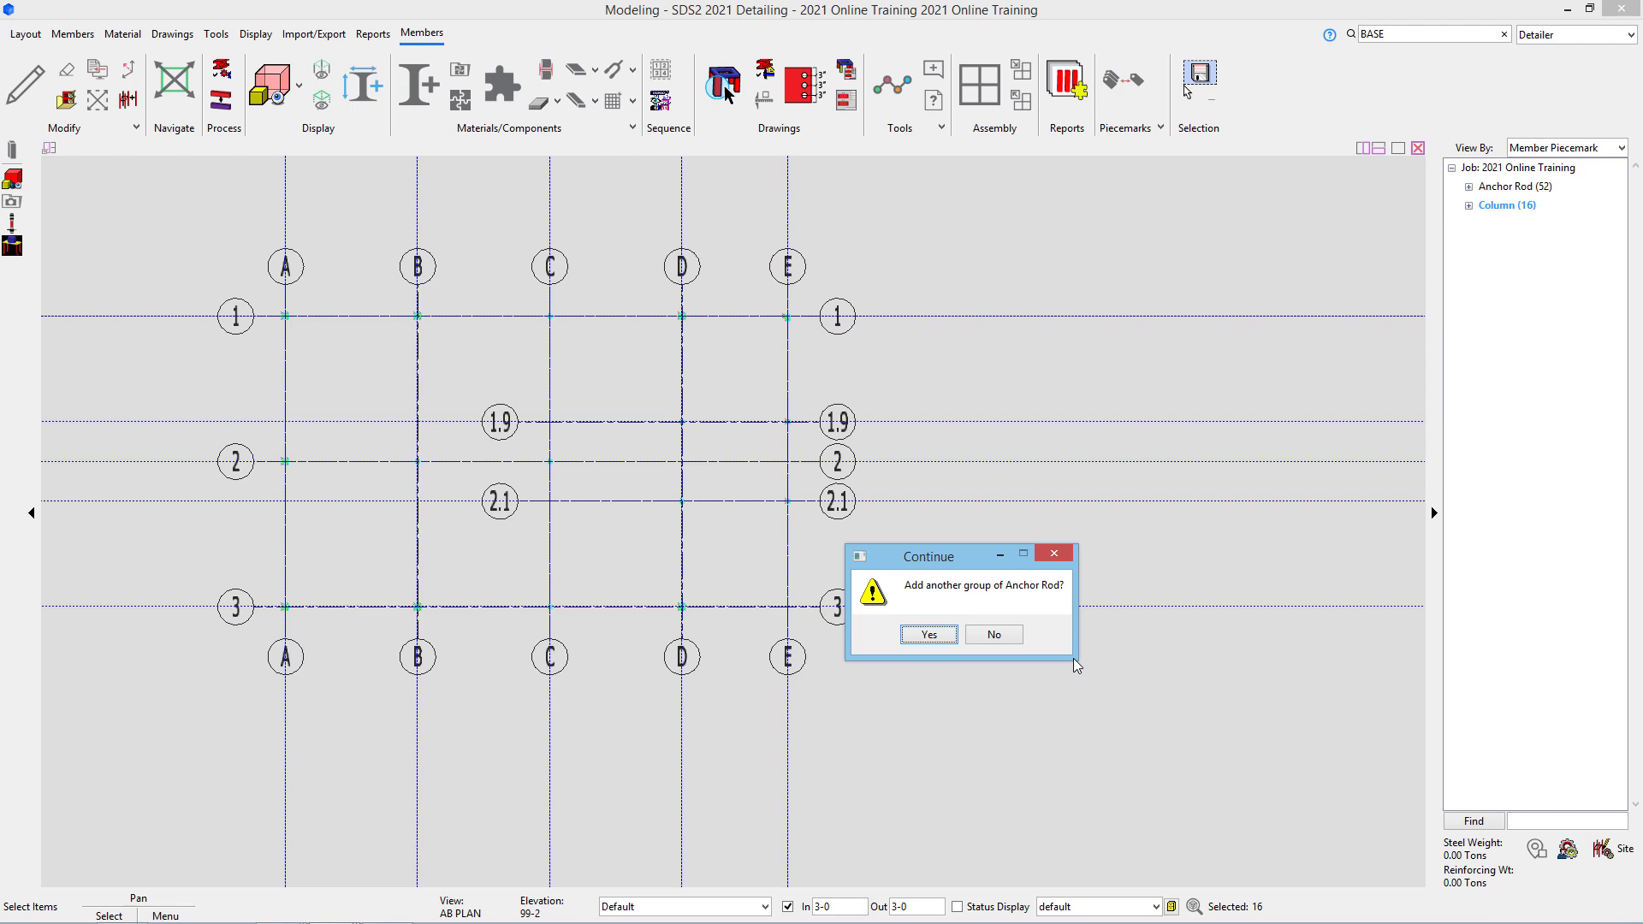
{"action": "left_click", "coordinate": [993, 636]}
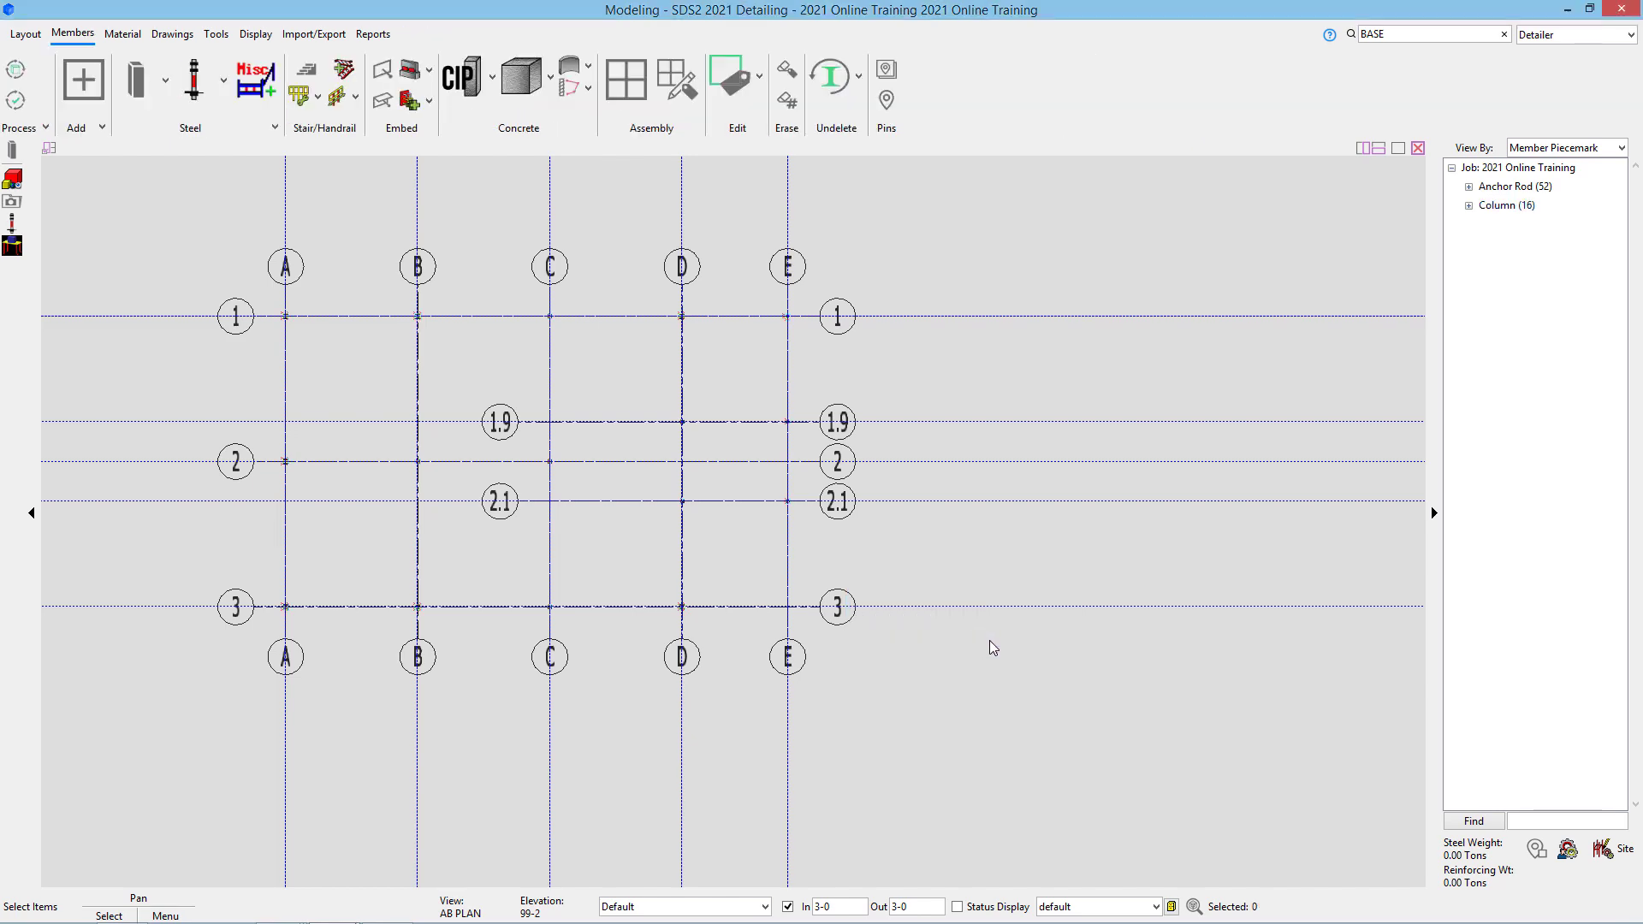